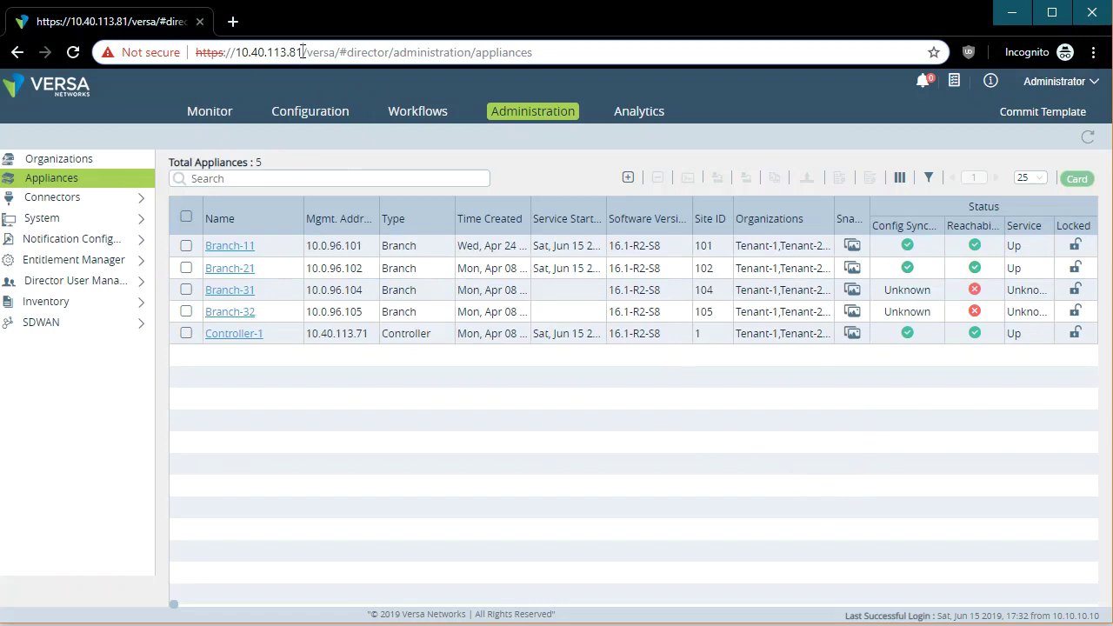
Review the appliances table, highlighting rows and selecting then deselecting Branch-11 and Branch-21.
{"action": "left_click", "coordinate": [560, 58]}
{"action": "left_click", "coordinate": [685, 467]}
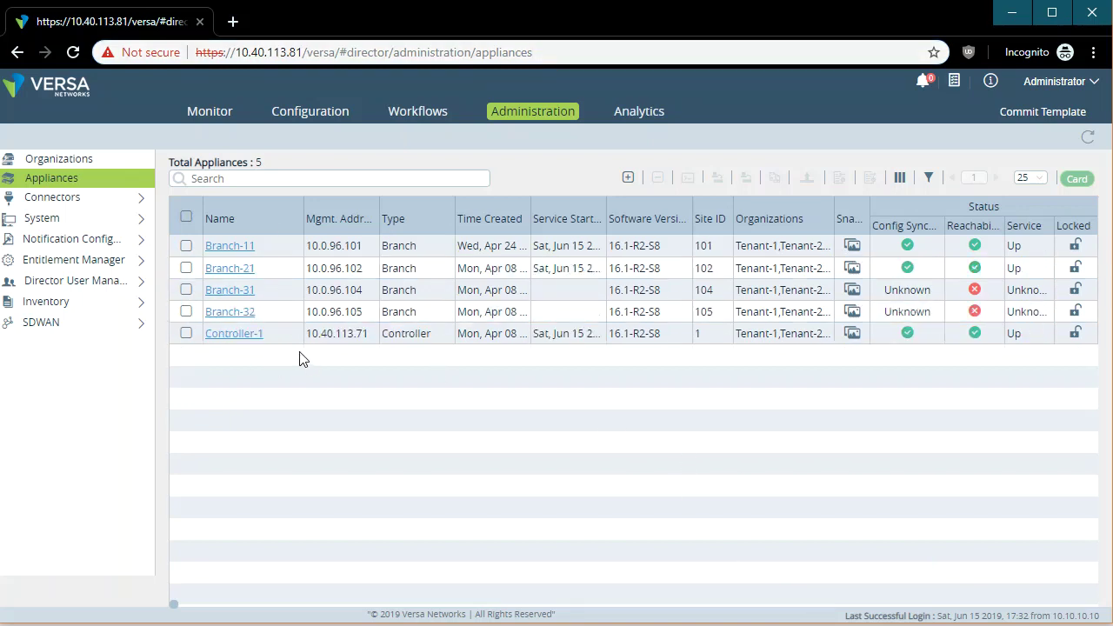
{"action": "left_click_drag", "start_coordinate": [281, 342], "coordinate": [186, 243]}
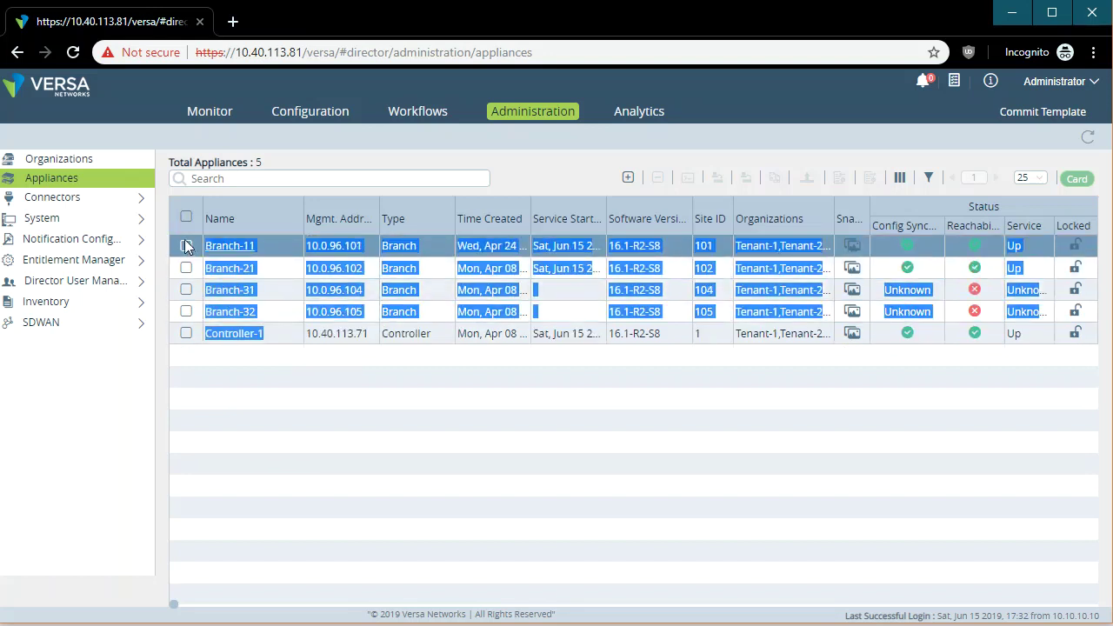
{"action": "left_click", "coordinate": [450, 429]}
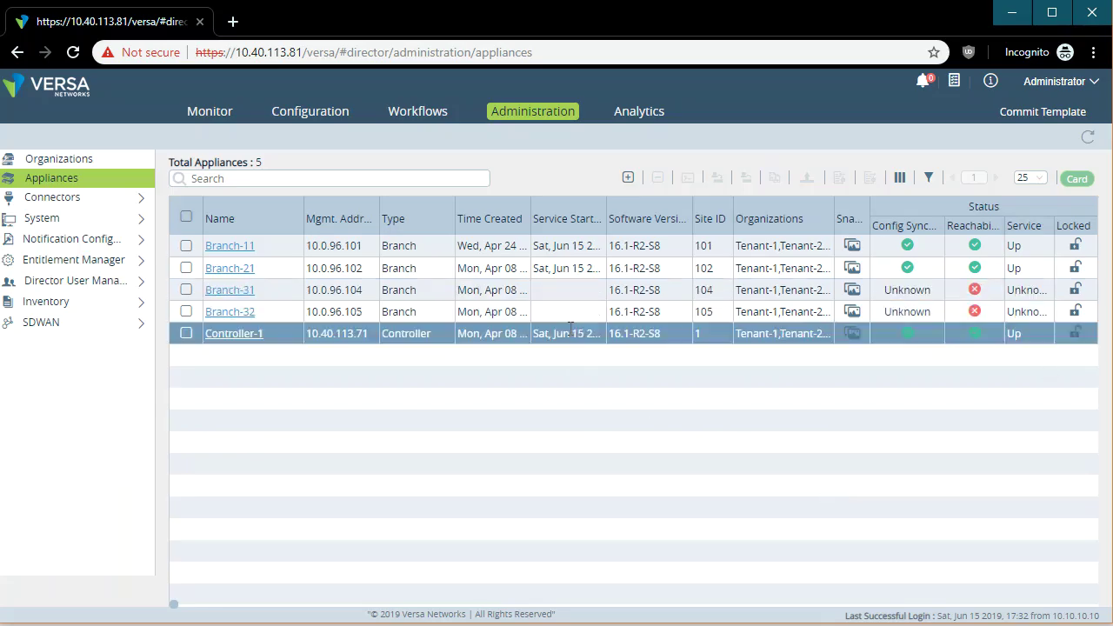
{"action": "left_click_drag", "start_coordinate": [667, 254], "coordinate": [607, 250]}
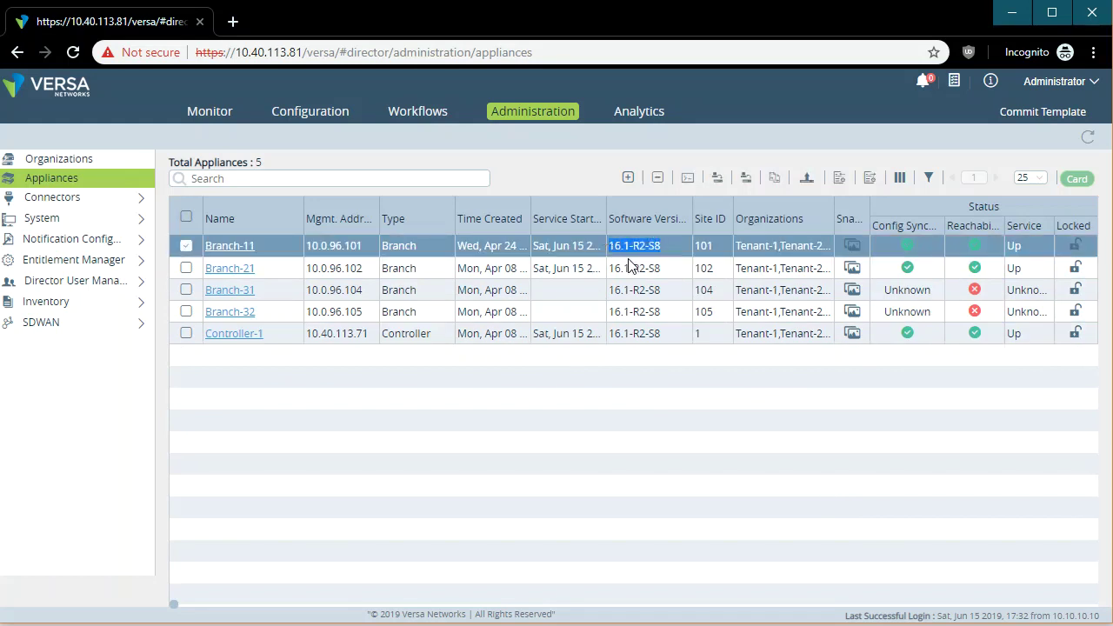
{"action": "left_click_drag", "start_coordinate": [666, 268], "coordinate": [594, 266]}
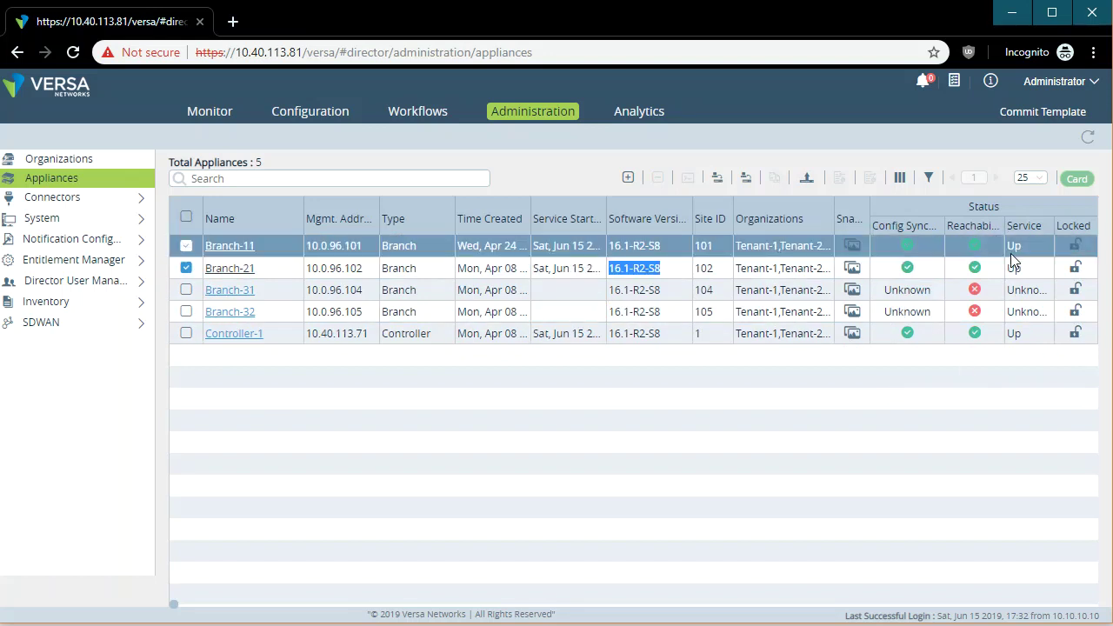
{"action": "left_click", "coordinate": [187, 248]}
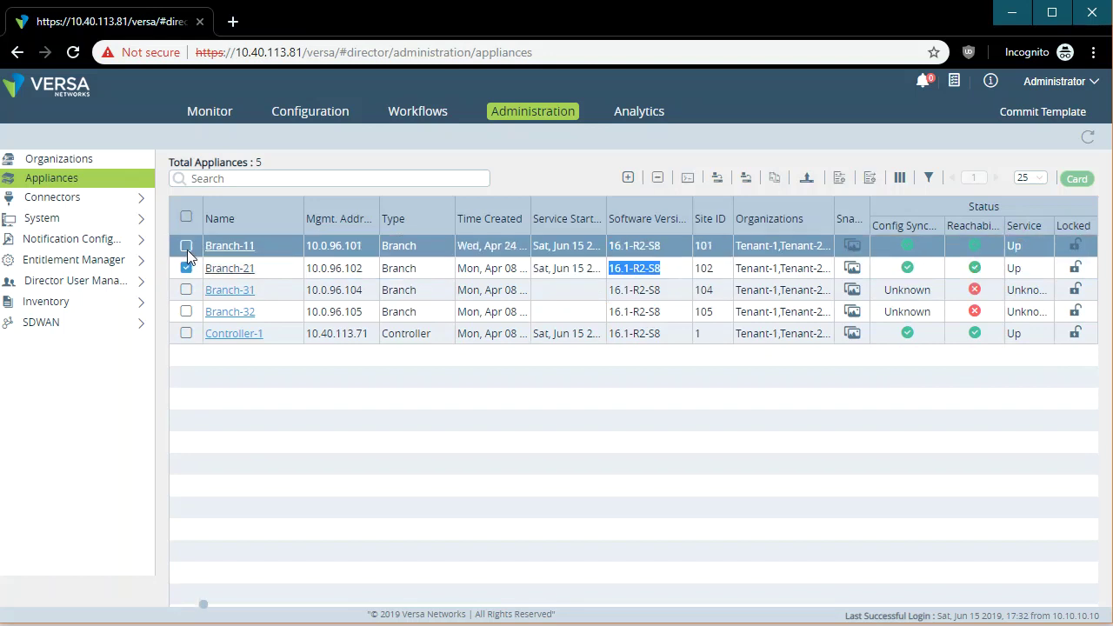
{"action": "left_click", "coordinate": [186, 269]}
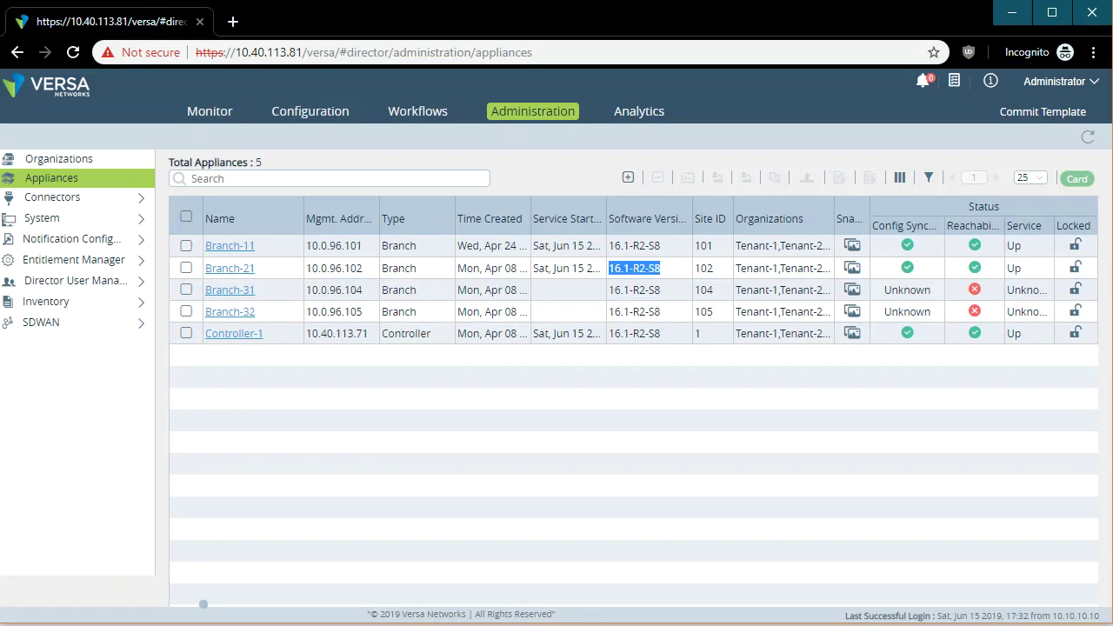
Scan the Monitor summary dashboard and devices list, then show Configuration device templates.
{"action": "left_click", "coordinate": [214, 113]}
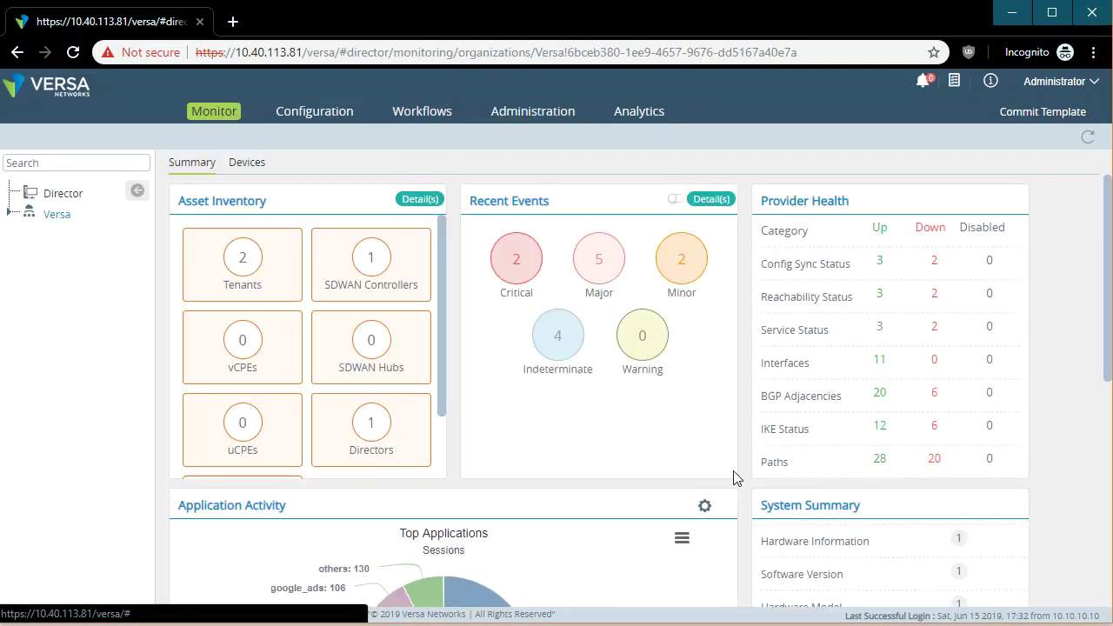
{"action": "scroll", "coordinate": [746, 480], "scroll_direction": "down", "scroll_amount": 3}
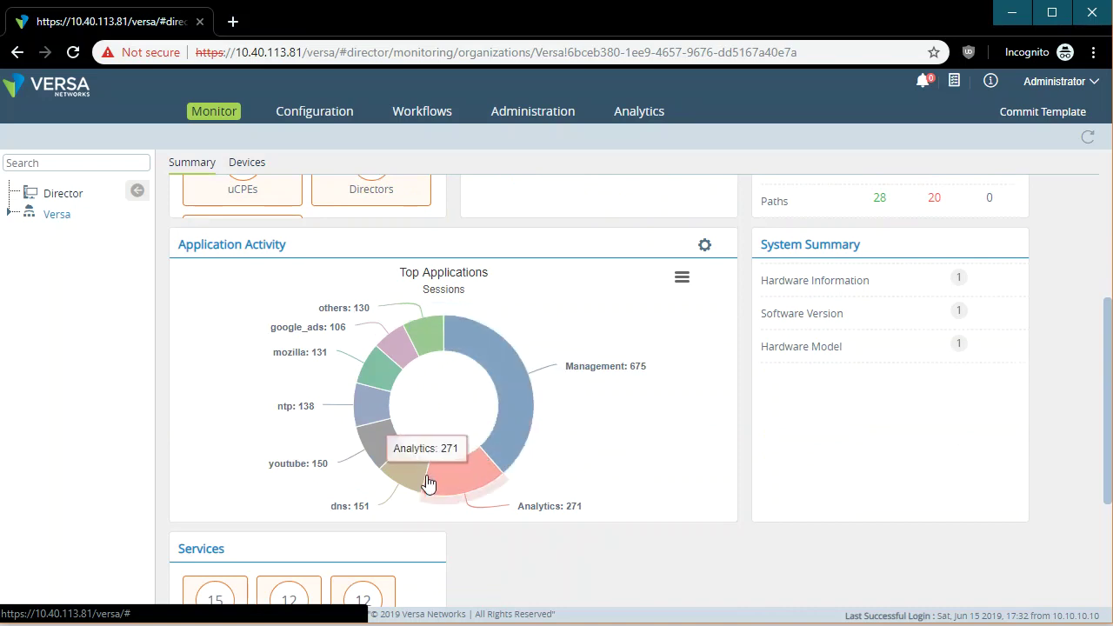
{"action": "scroll", "coordinate": [644, 407], "scroll_direction": "up", "scroll_amount": 3}
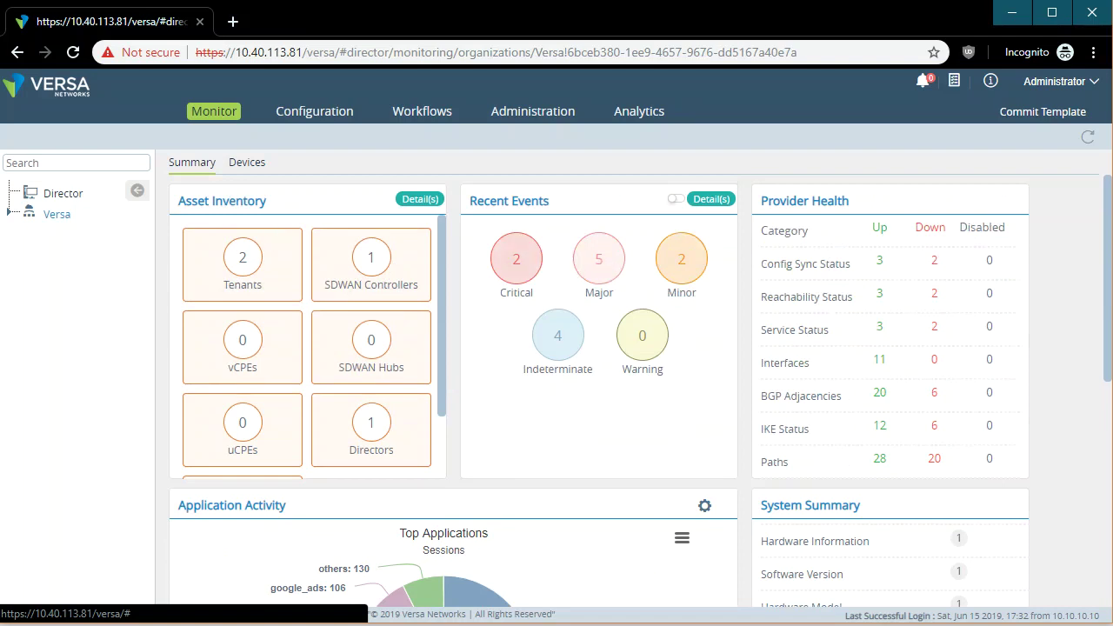
{"action": "left_click", "coordinate": [246, 162]}
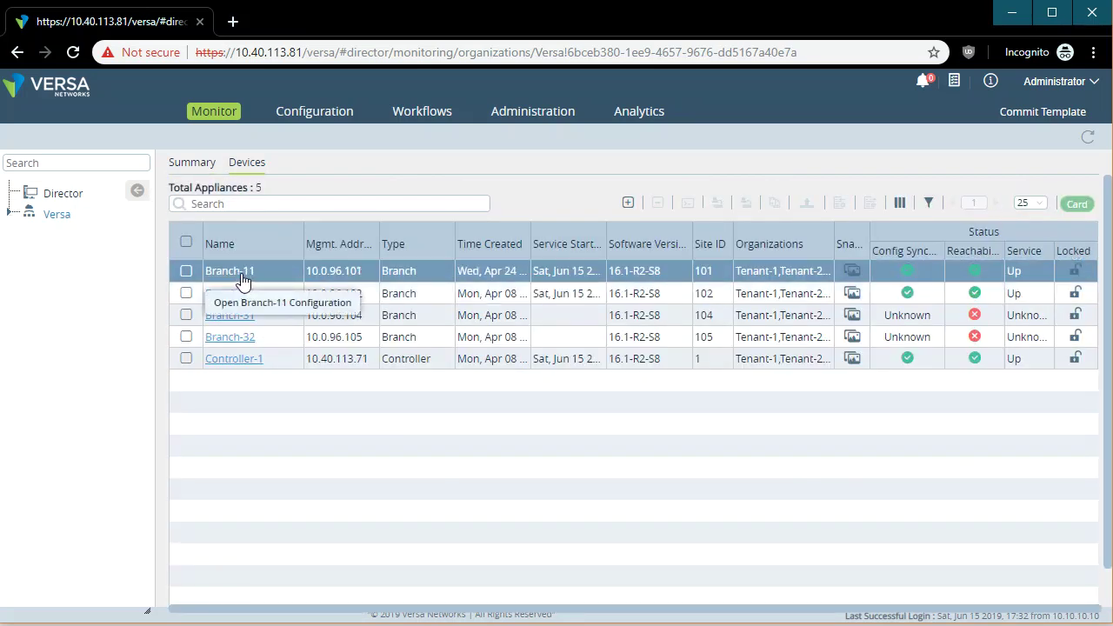
{"action": "left_click", "coordinate": [316, 116]}
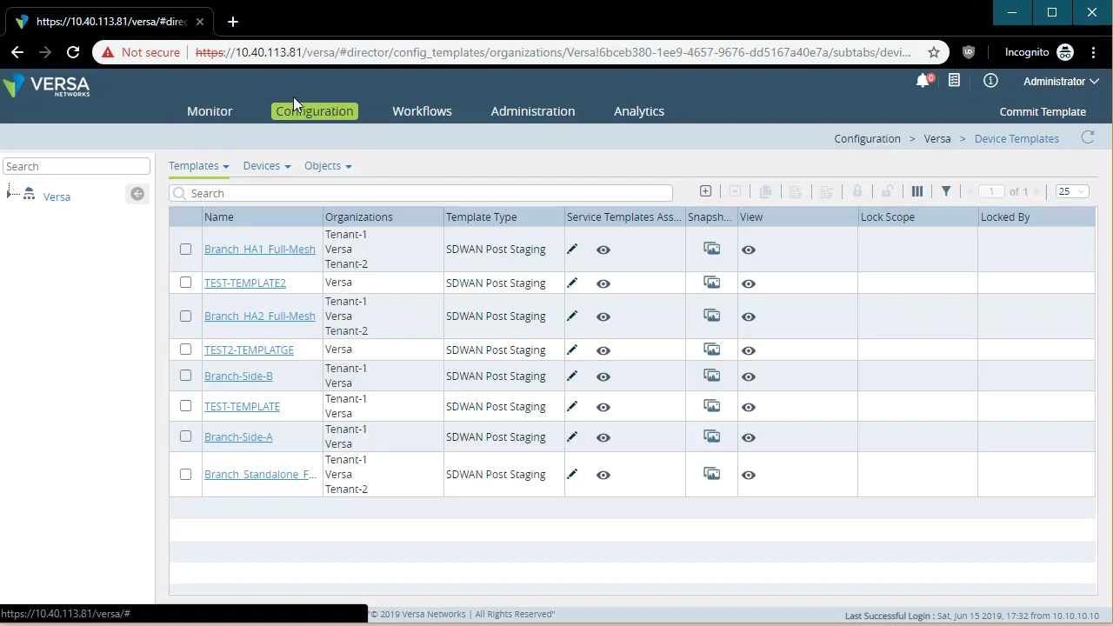
Expand Versa and view Tenant-1's device templates, switching to service templates and back.
{"action": "left_click", "coordinate": [10, 195]}
{"action": "mouse_move", "coordinate": [219, 165]}
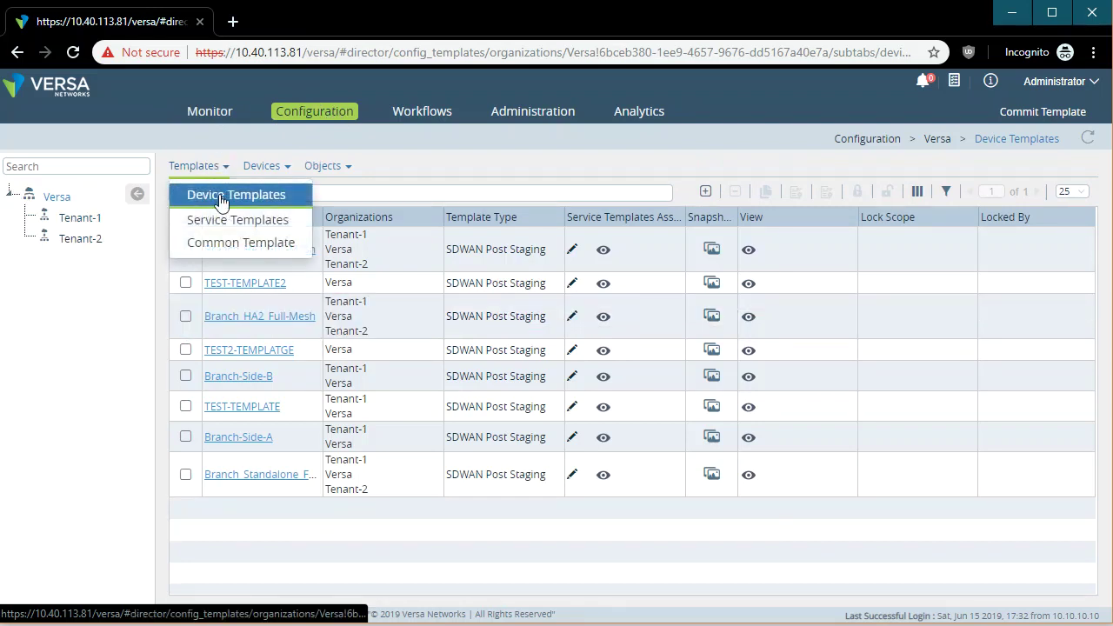
{"action": "left_click", "coordinate": [80, 219]}
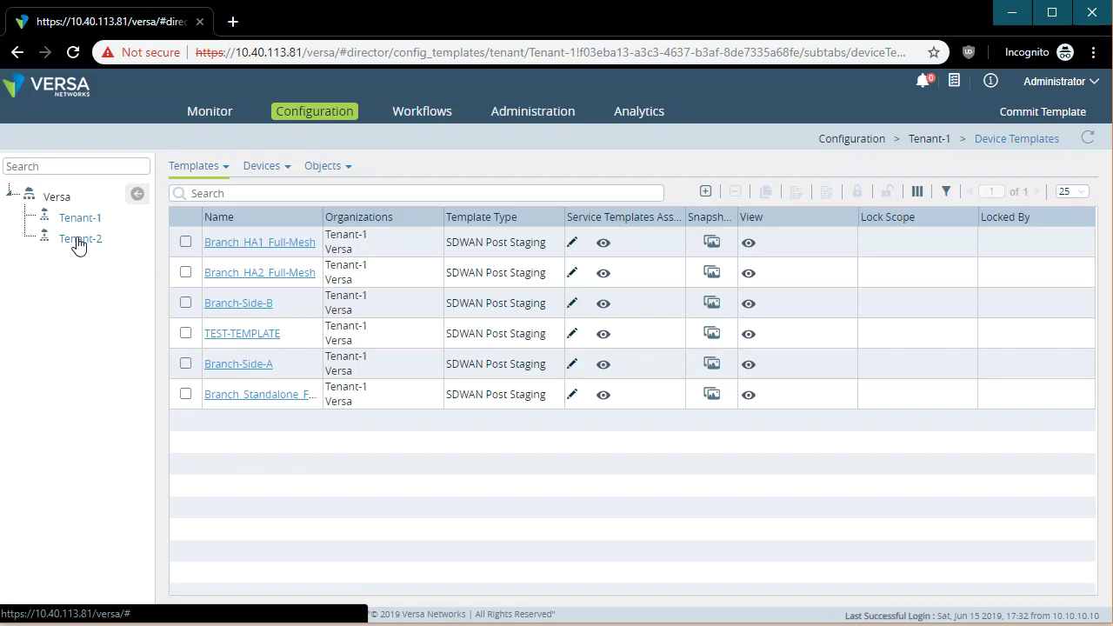
{"action": "left_click", "coordinate": [193, 168]}
{"action": "left_click", "coordinate": [203, 222]}
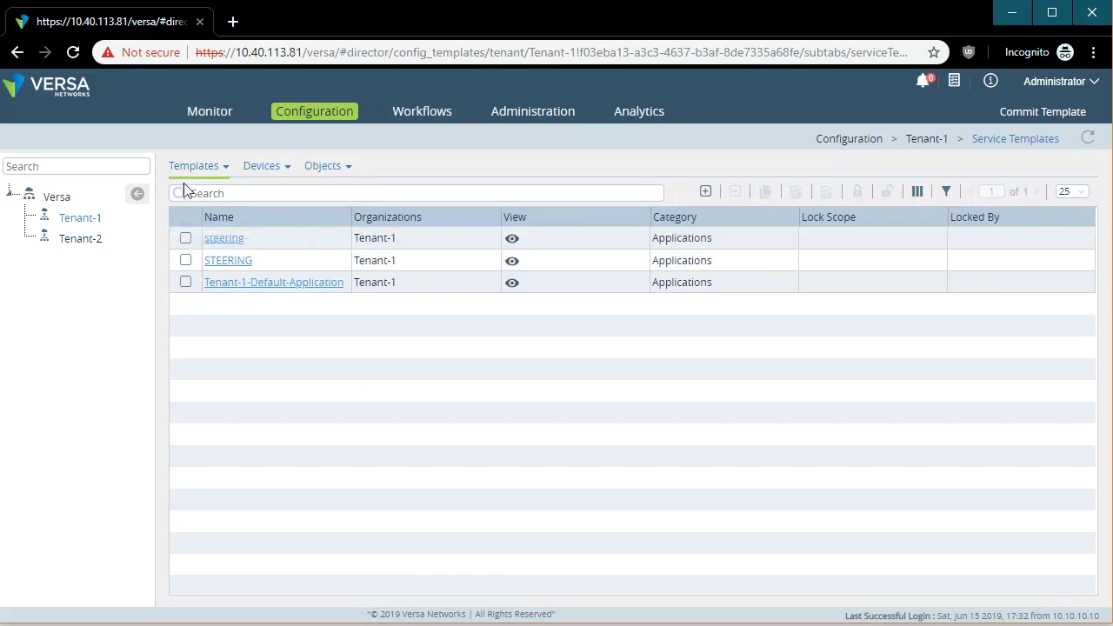
{"action": "left_click", "coordinate": [197, 167]}
{"action": "left_click", "coordinate": [218, 197]}
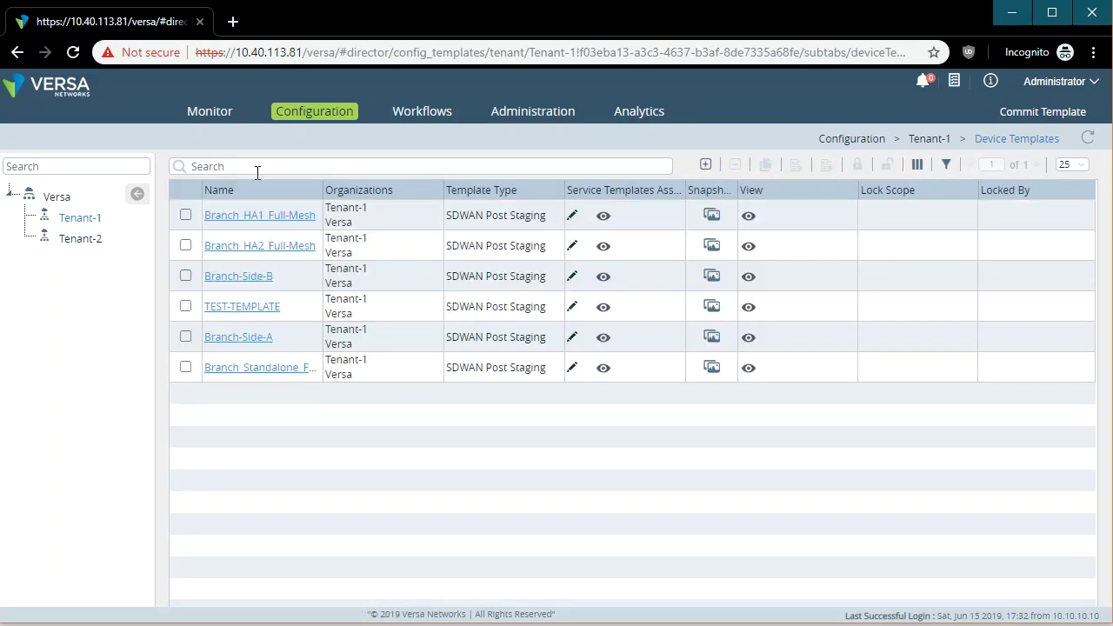
View Tenant-1's devices list, then Device Bind Data for Versa with DG-Side-A and Branch-Side-A.
{"action": "left_click", "coordinate": [261, 166]}
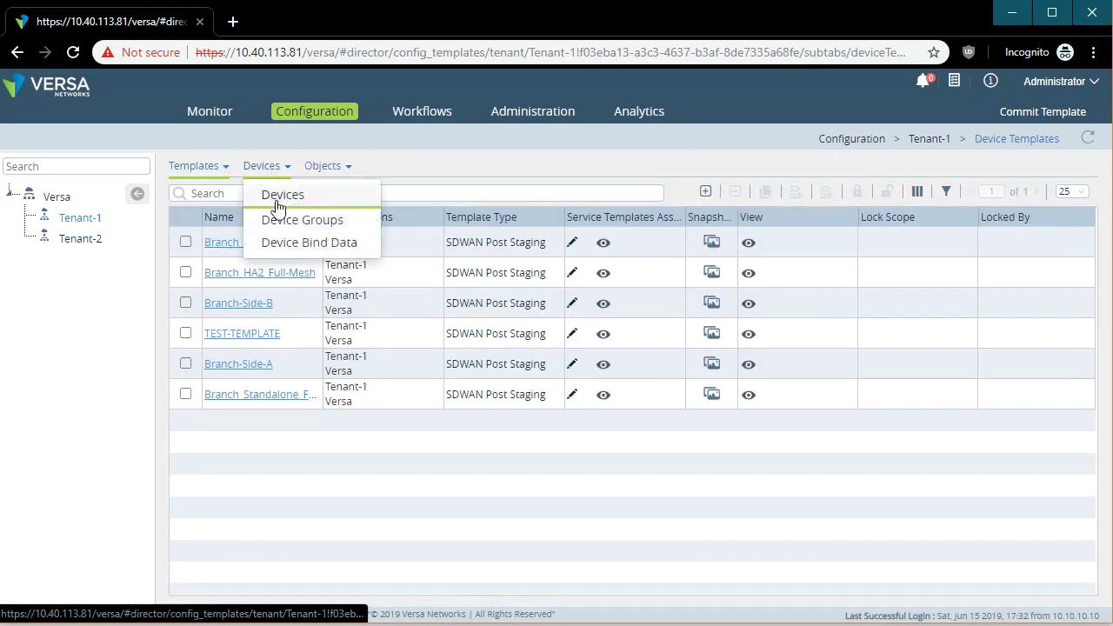
{"action": "left_click", "coordinate": [269, 193]}
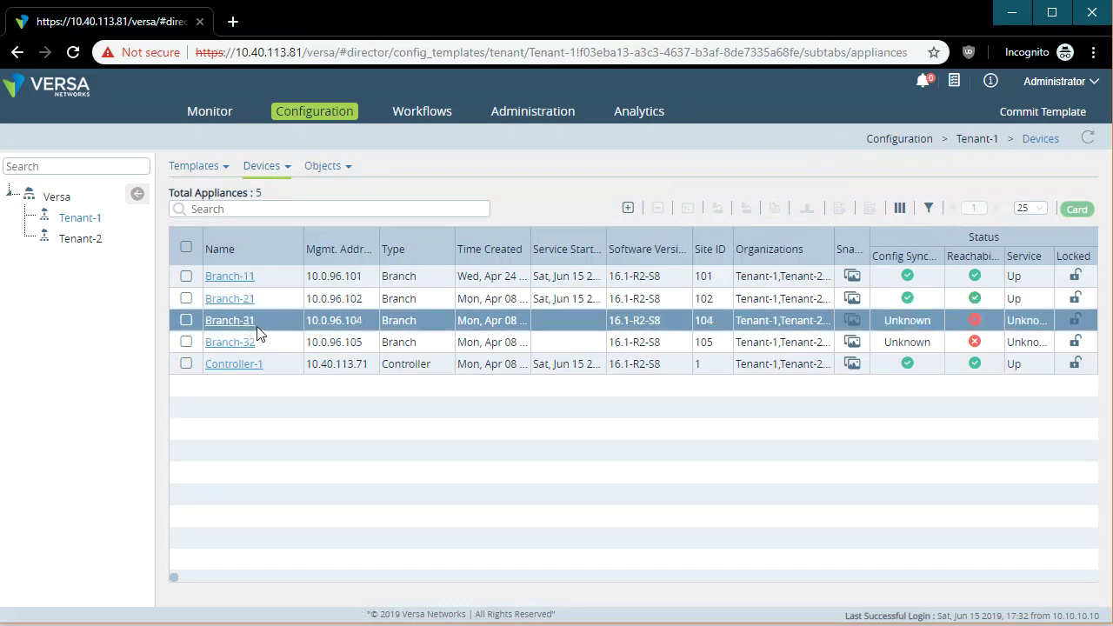
{"action": "left_click", "coordinate": [278, 168]}
{"action": "left_click", "coordinate": [308, 245]}
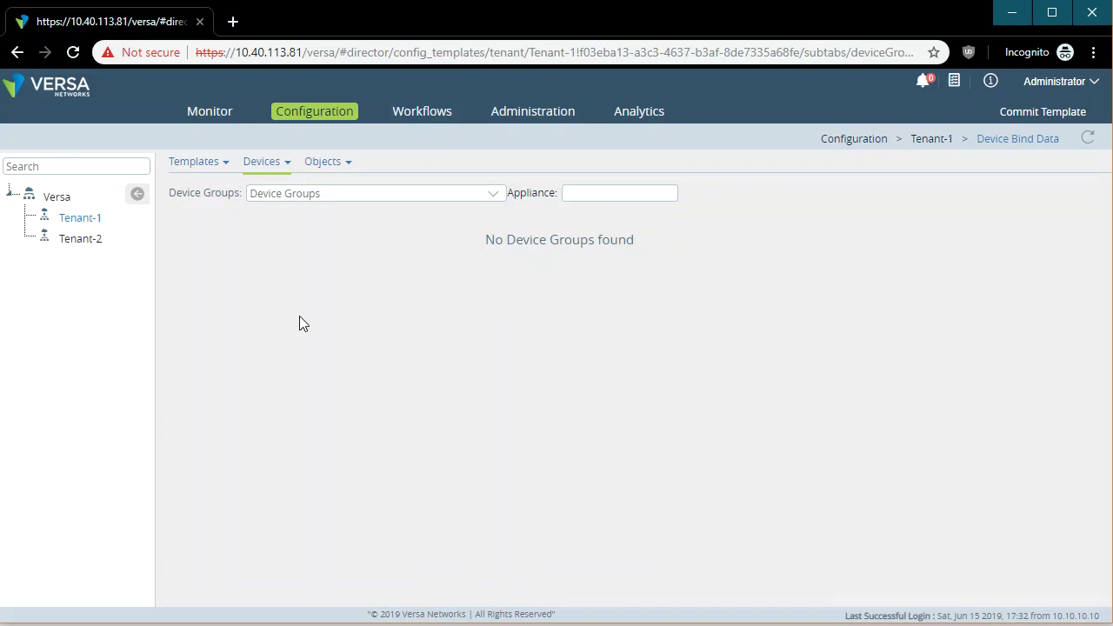
{"action": "mouse_move", "coordinate": [198, 170]}
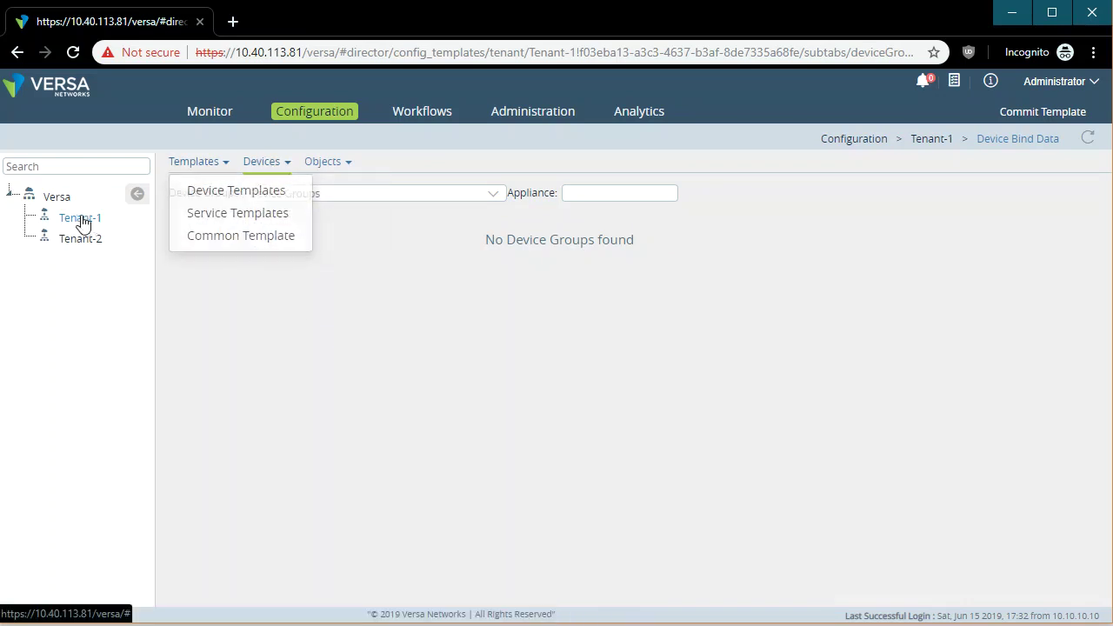
{"action": "left_click", "coordinate": [63, 199]}
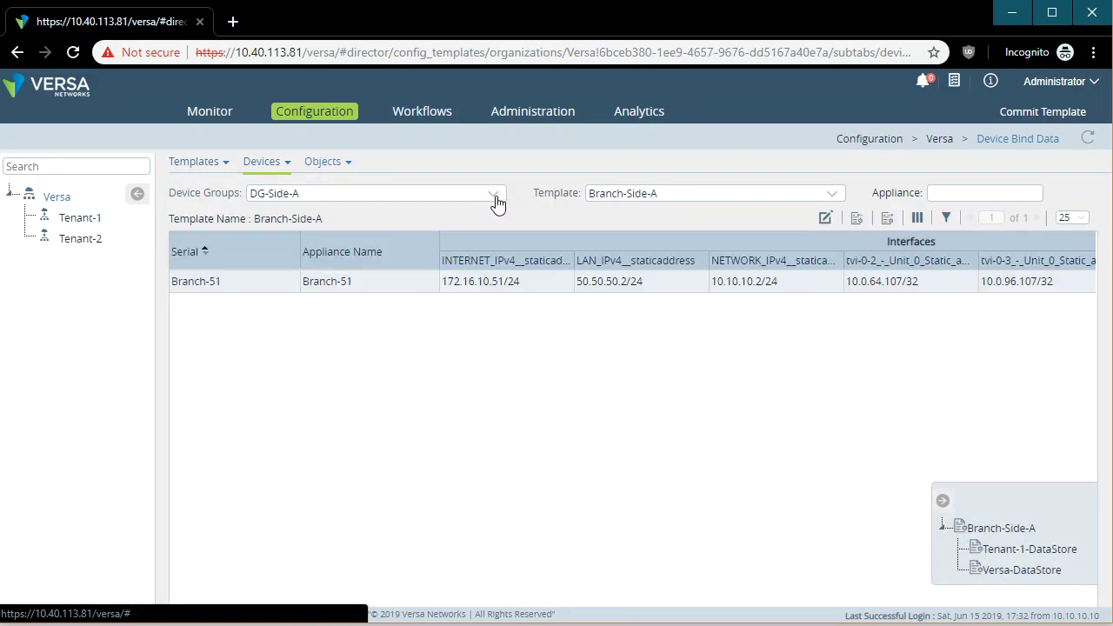
Inspect Branch-51's INTERNET and LAN addresses, then list SDWAN controllers showing deployed Controller-1.
{"action": "left_click", "coordinate": [264, 161]}
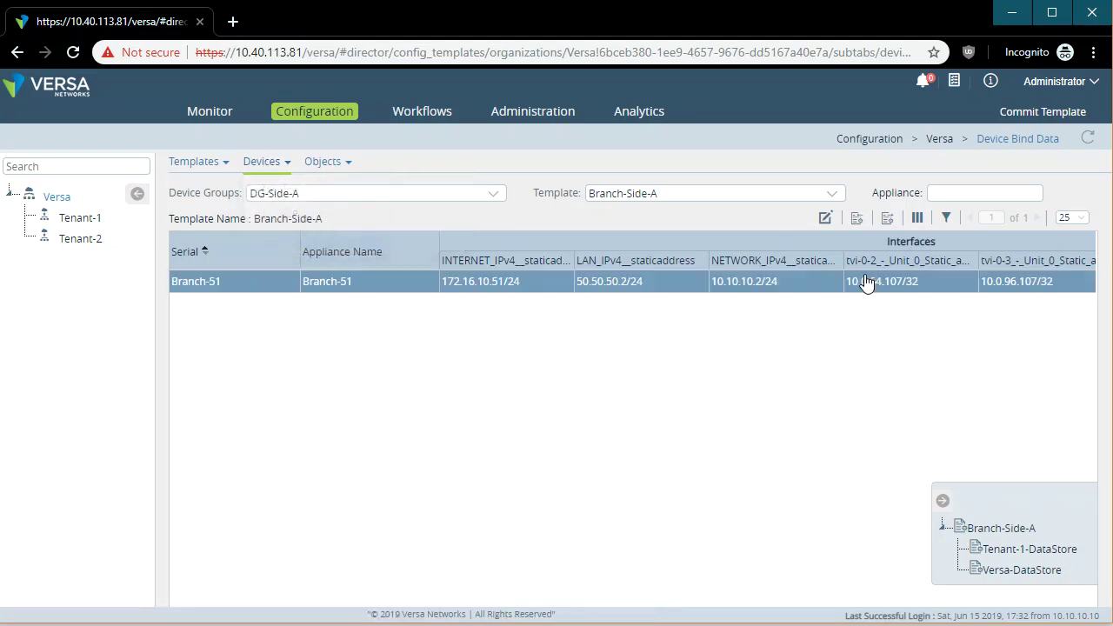
{"action": "left_click_drag", "start_coordinate": [653, 282], "coordinate": [438, 277]}
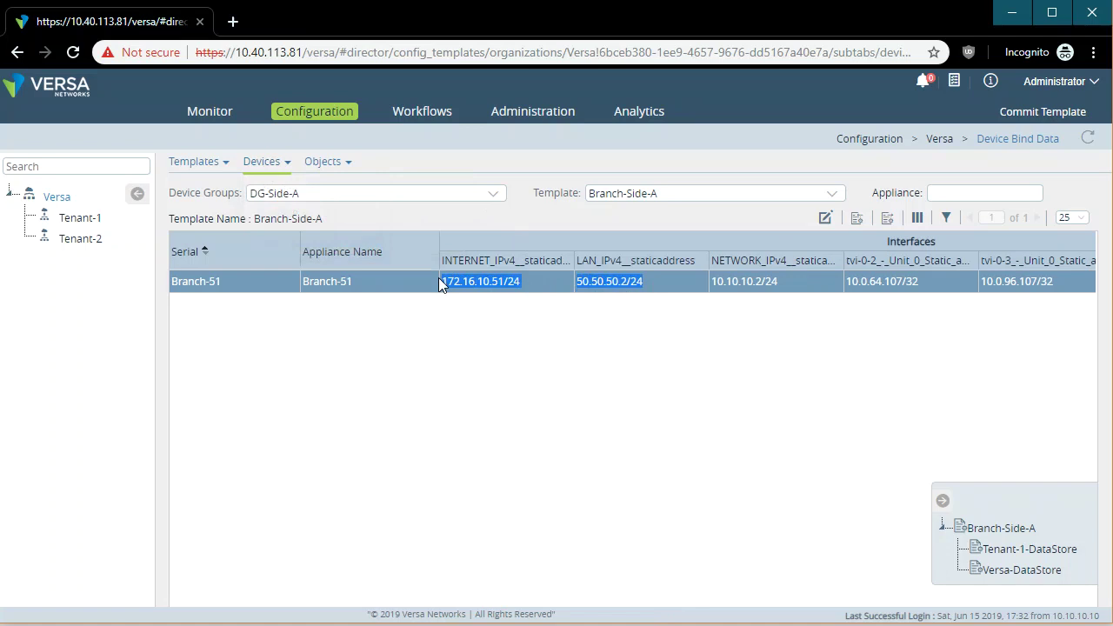
{"action": "left_click", "coordinate": [565, 343]}
{"action": "mouse_move", "coordinate": [335, 165]}
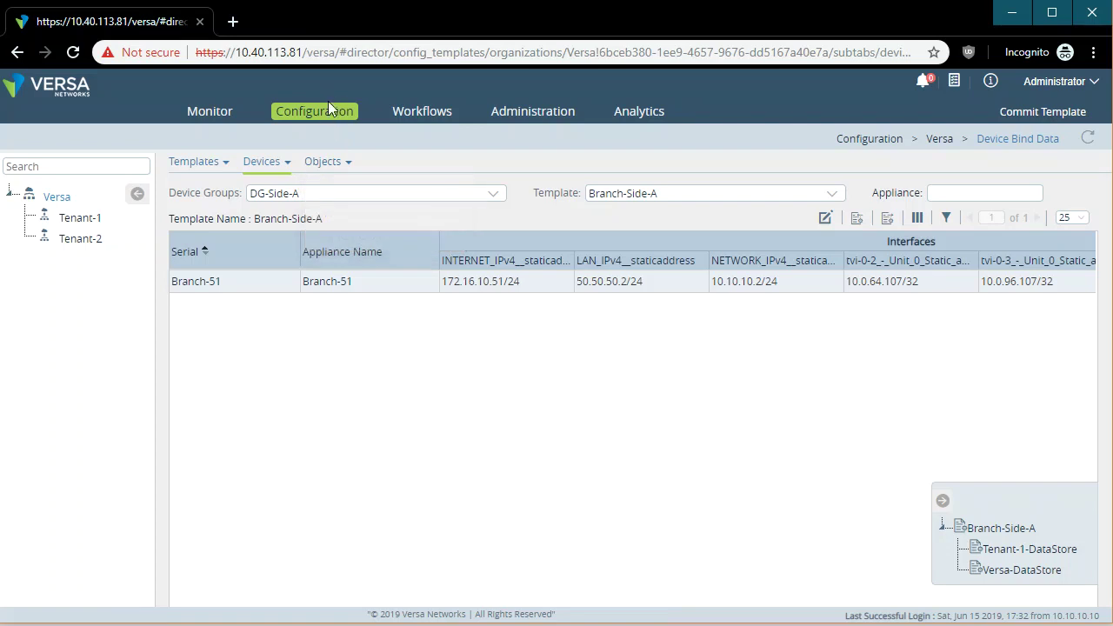
{"action": "left_click", "coordinate": [424, 119]}
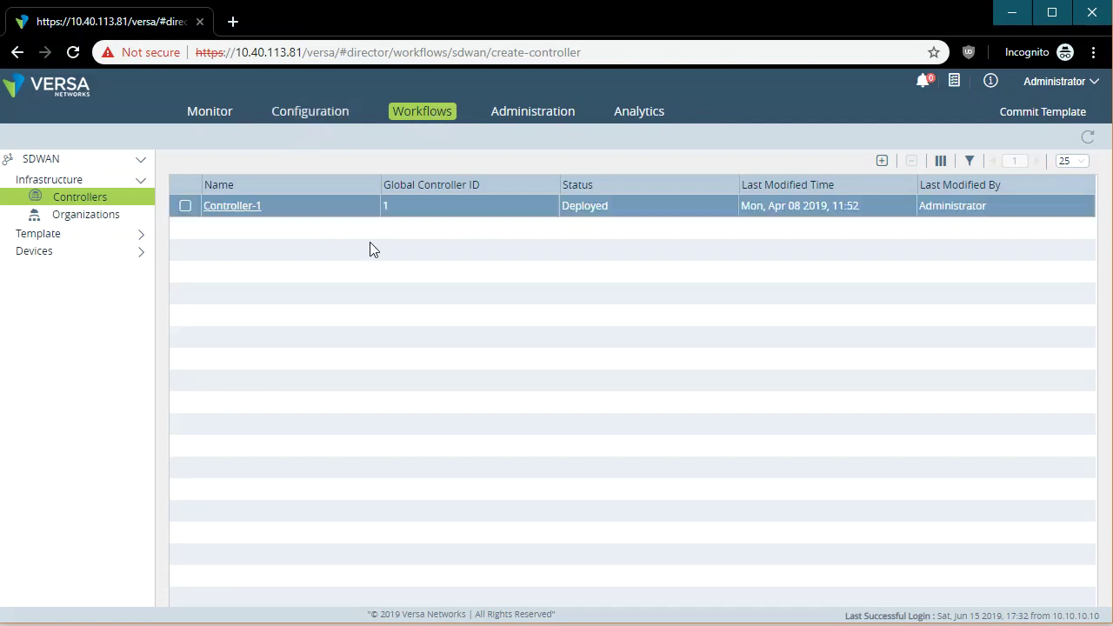
Export Controller-1's configuration from the Devices list as Controller-1.cfg and open the file.
{"action": "left_click", "coordinate": [268, 209]}
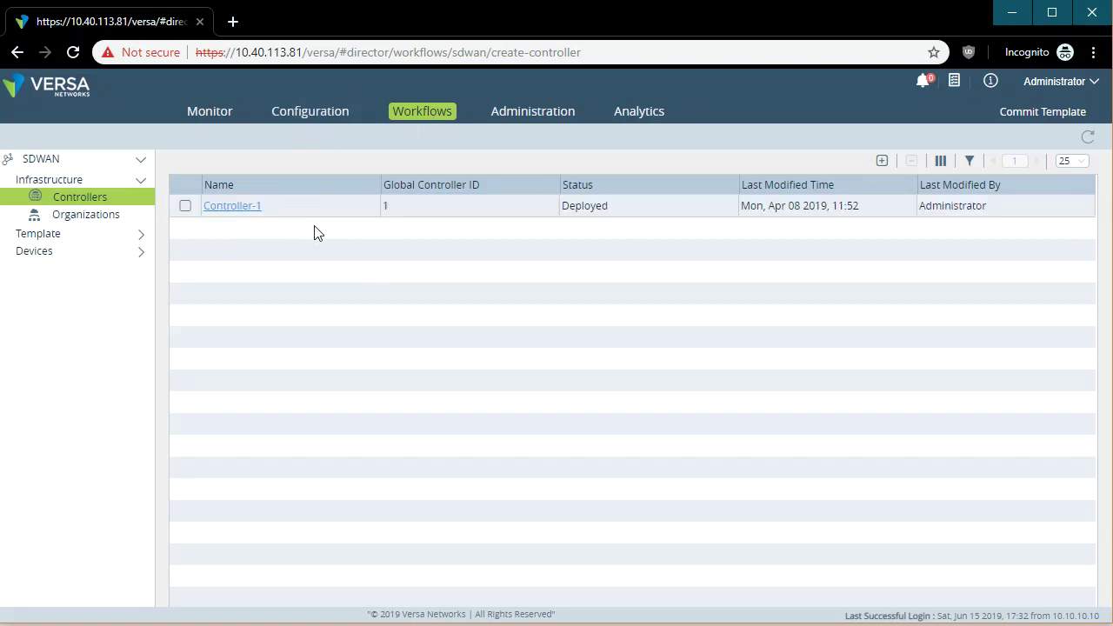
{"action": "left_click", "coordinate": [317, 114]}
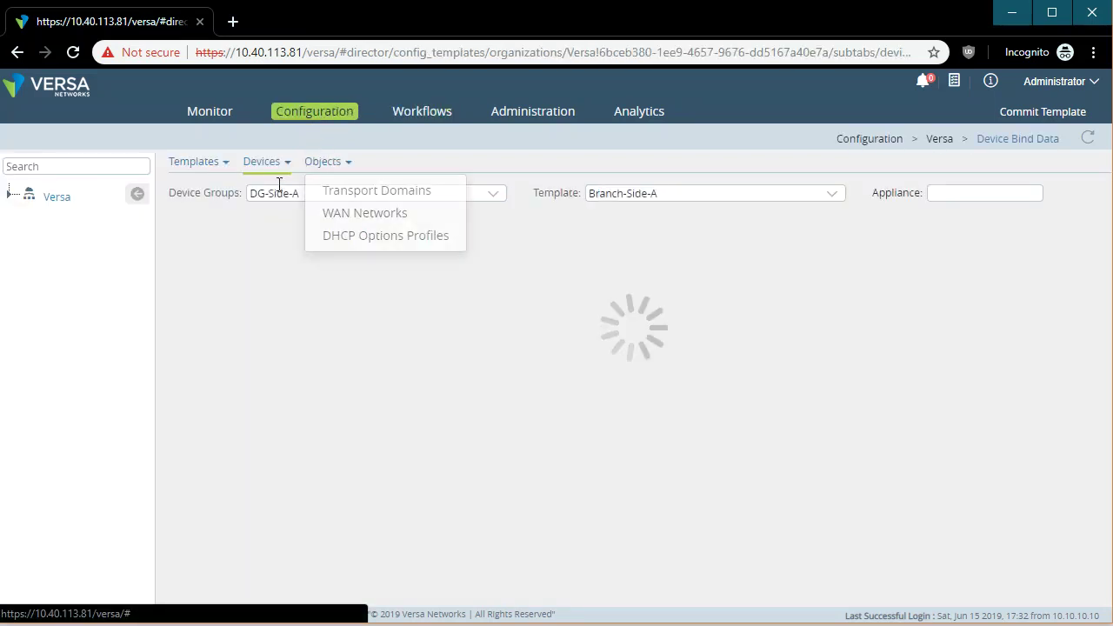
{"action": "mouse_move", "coordinate": [262, 167]}
{"action": "left_click", "coordinate": [276, 188]}
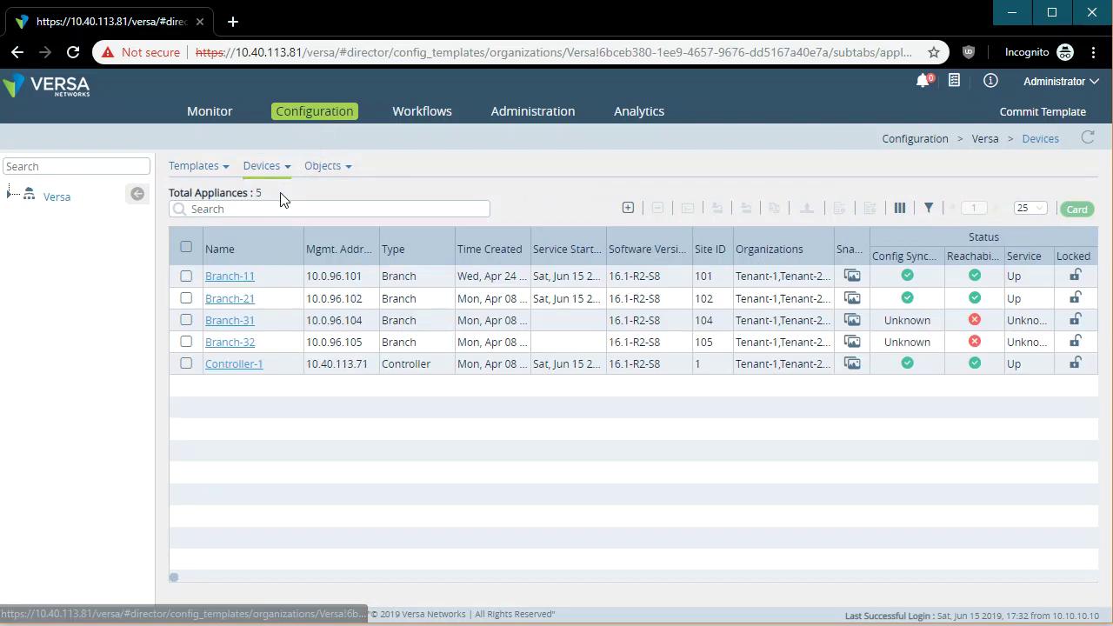
{"action": "left_click", "coordinate": [185, 365]}
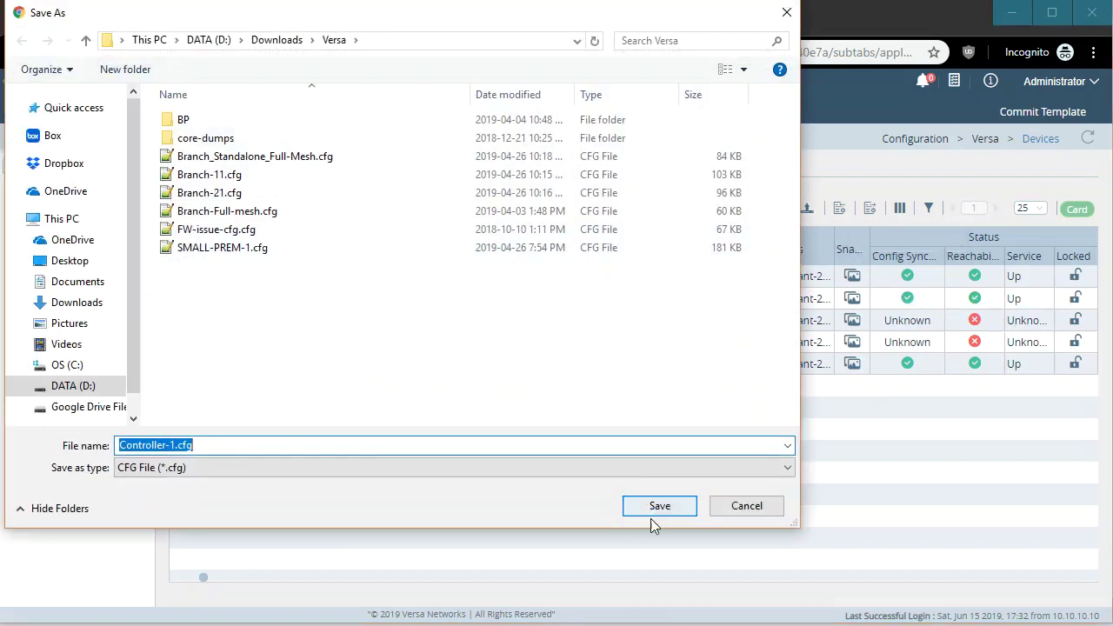
{"action": "left_click", "coordinate": [651, 513]}
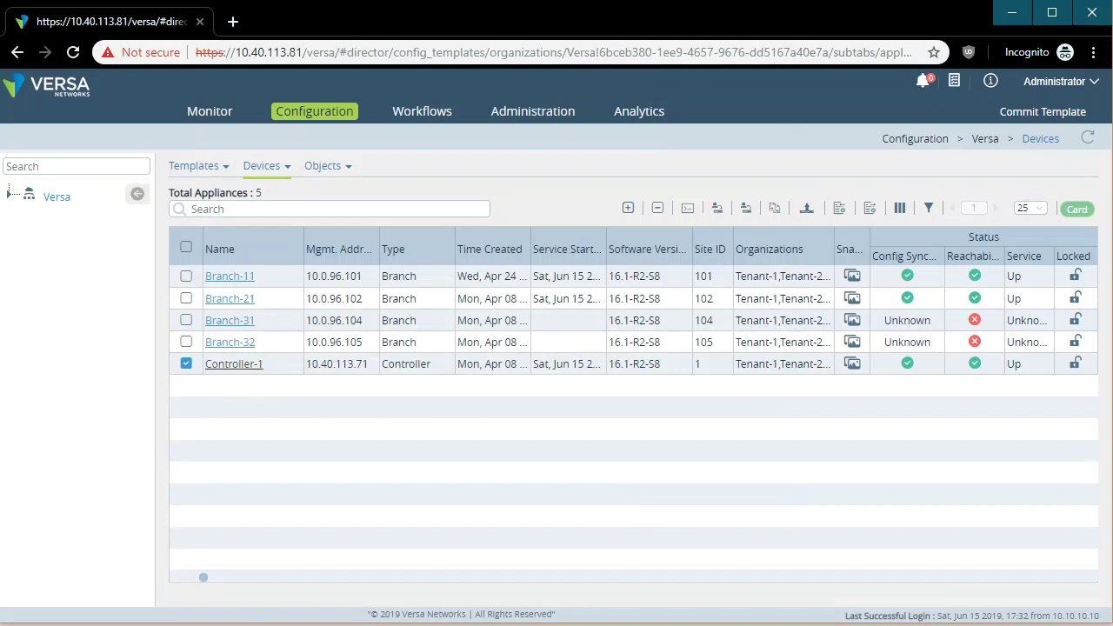
{"action": "left_click", "coordinate": [87, 604]}
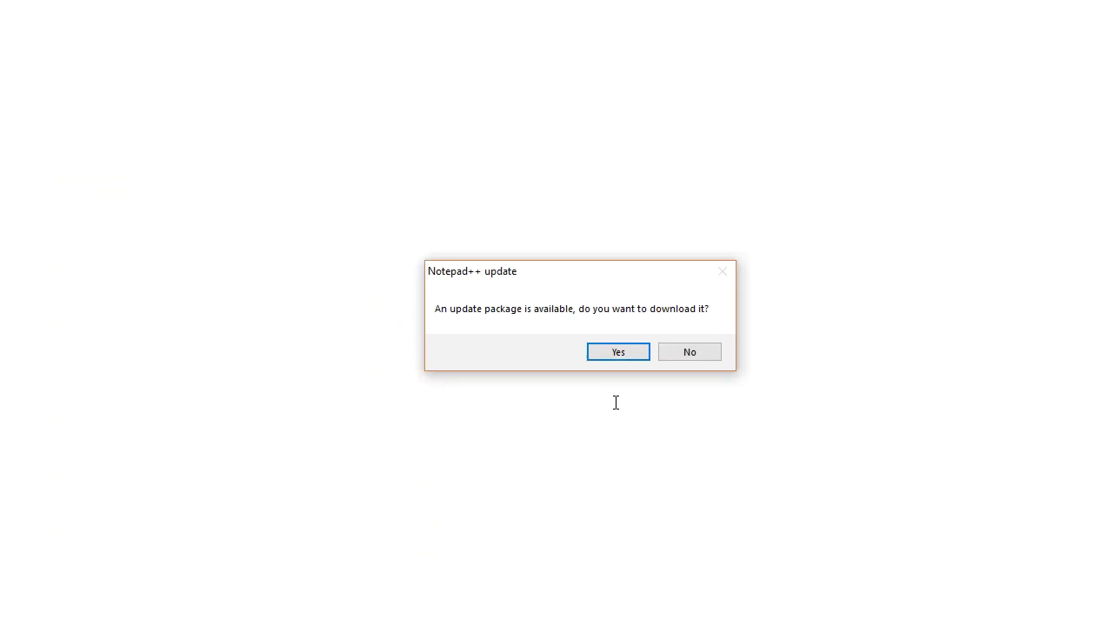
Skip the Notepad++ update, scroll through Controller-1.cfg, then minimize Notepad++.
{"action": "left_click", "coordinate": [690, 354]}
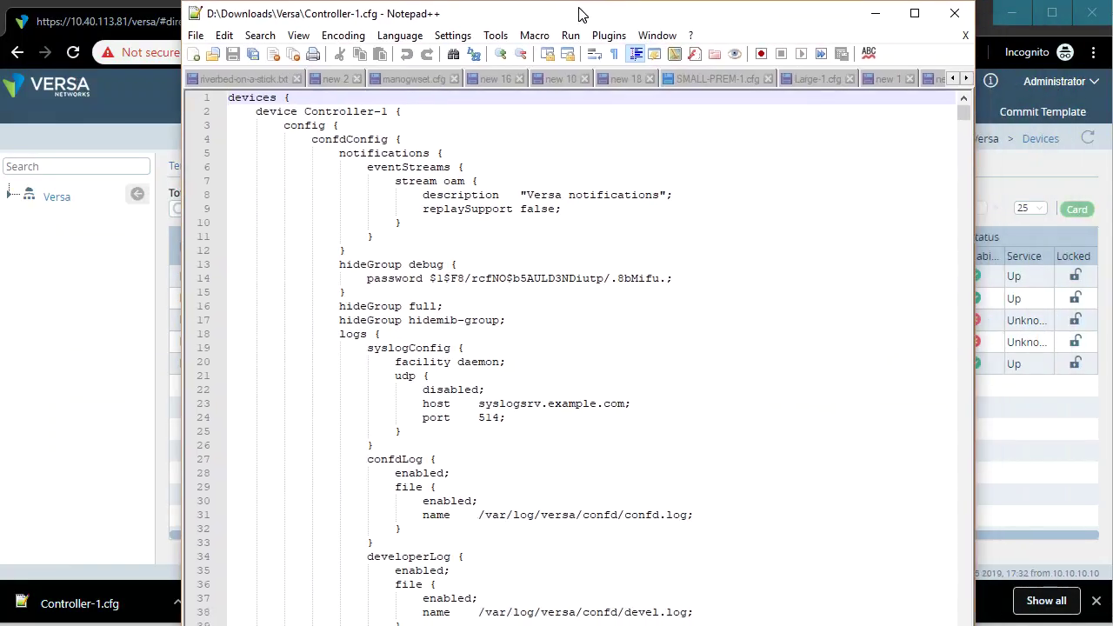
{"action": "left_click_drag", "start_coordinate": [581, 14], "coordinate": [566, 0]}
{"action": "scroll", "coordinate": [636, 253], "scroll_direction": "down", "scroll_amount": 20}
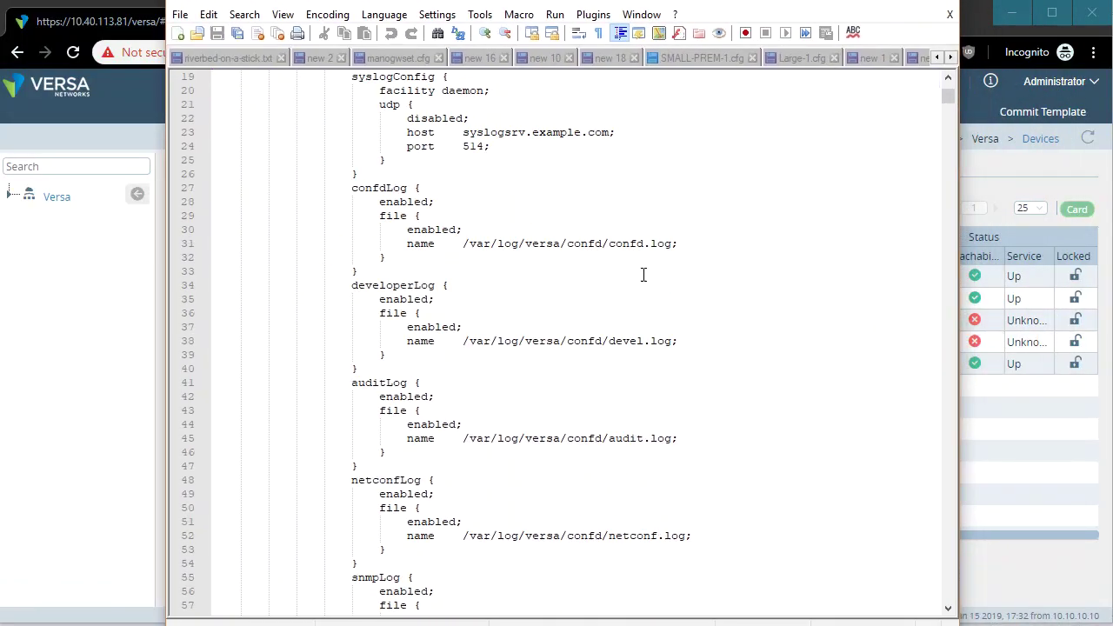
{"action": "scroll", "coordinate": [640, 348], "scroll_direction": "down", "scroll_amount": 20}
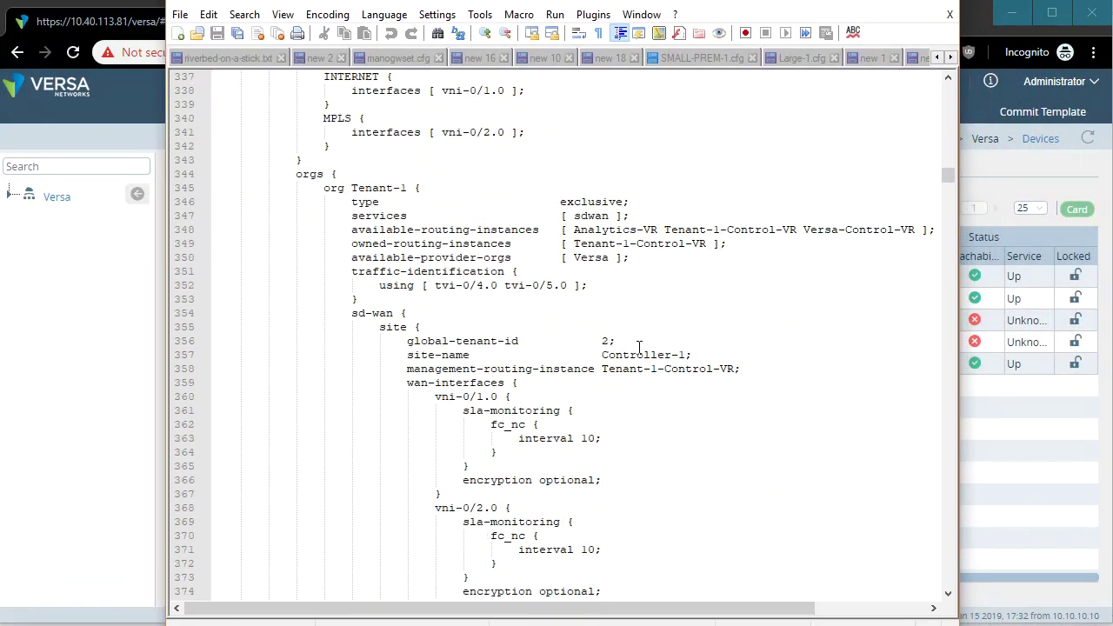
{"action": "scroll", "coordinate": [639, 348], "scroll_direction": "down", "scroll_amount": 20}
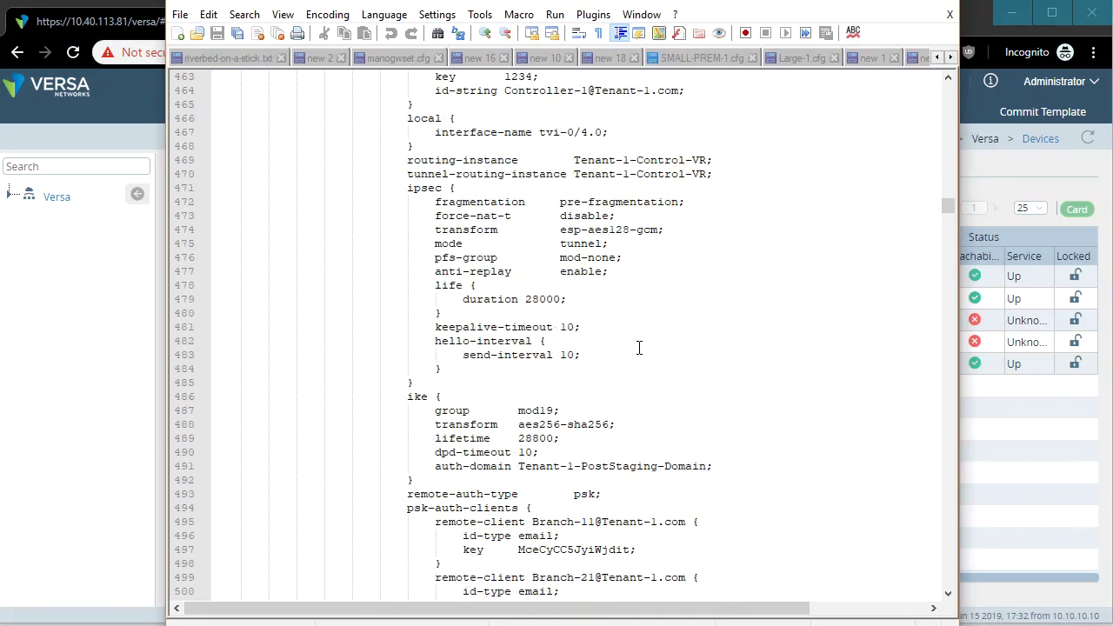
{"action": "scroll", "coordinate": [639, 348], "scroll_direction": "down", "scroll_amount": 20}
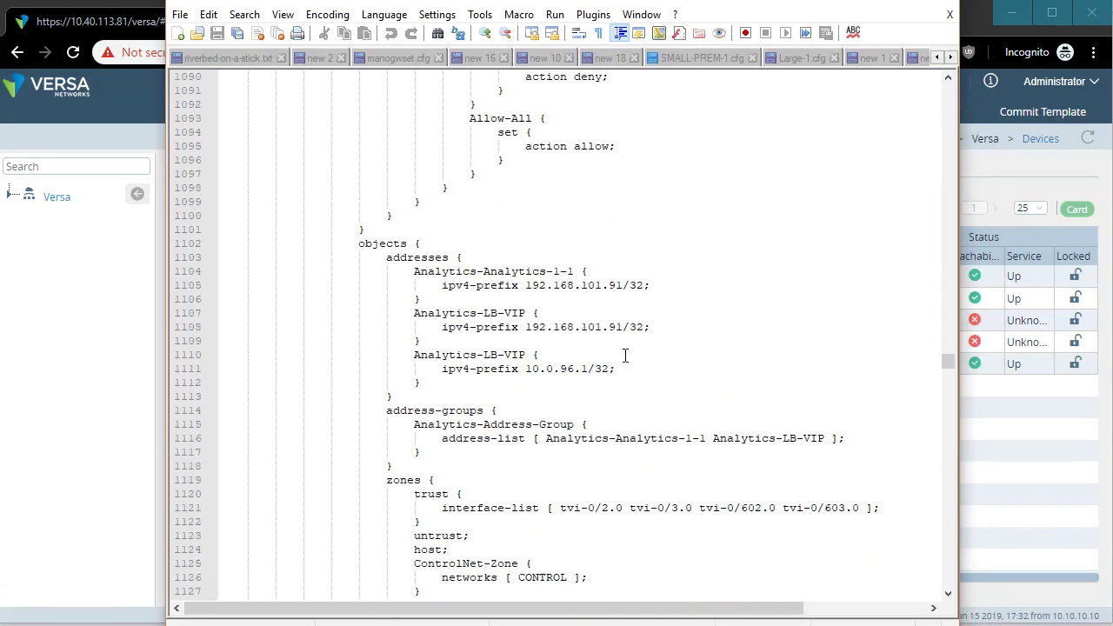
{"action": "scroll", "coordinate": [625, 355], "scroll_direction": "down", "scroll_amount": 20}
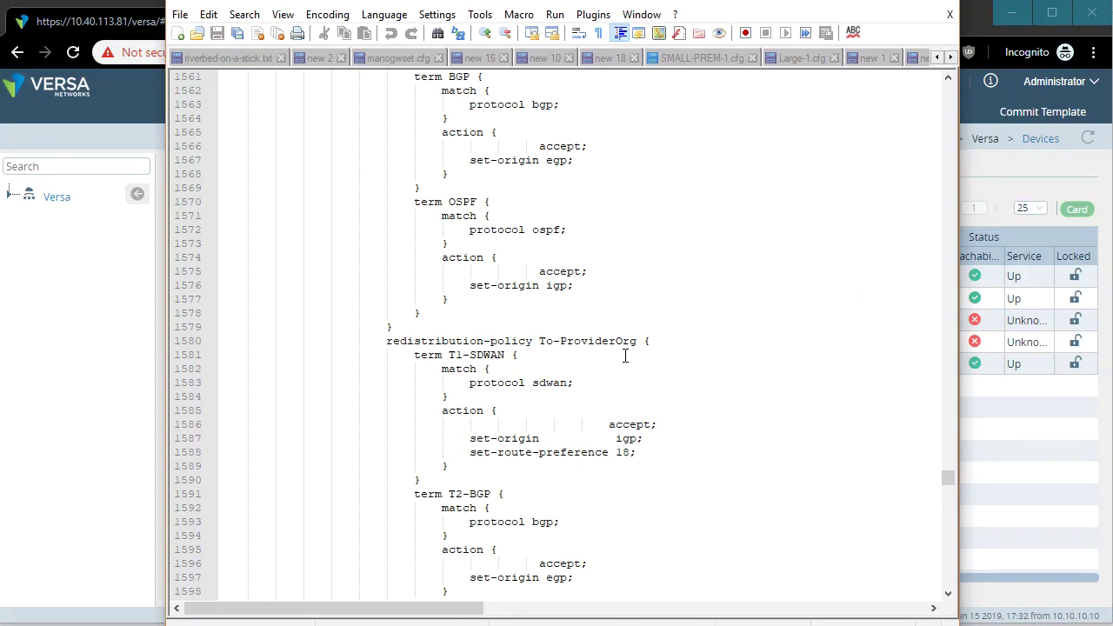
{"action": "scroll", "coordinate": [626, 441], "scroll_direction": "down", "scroll_amount": 20}
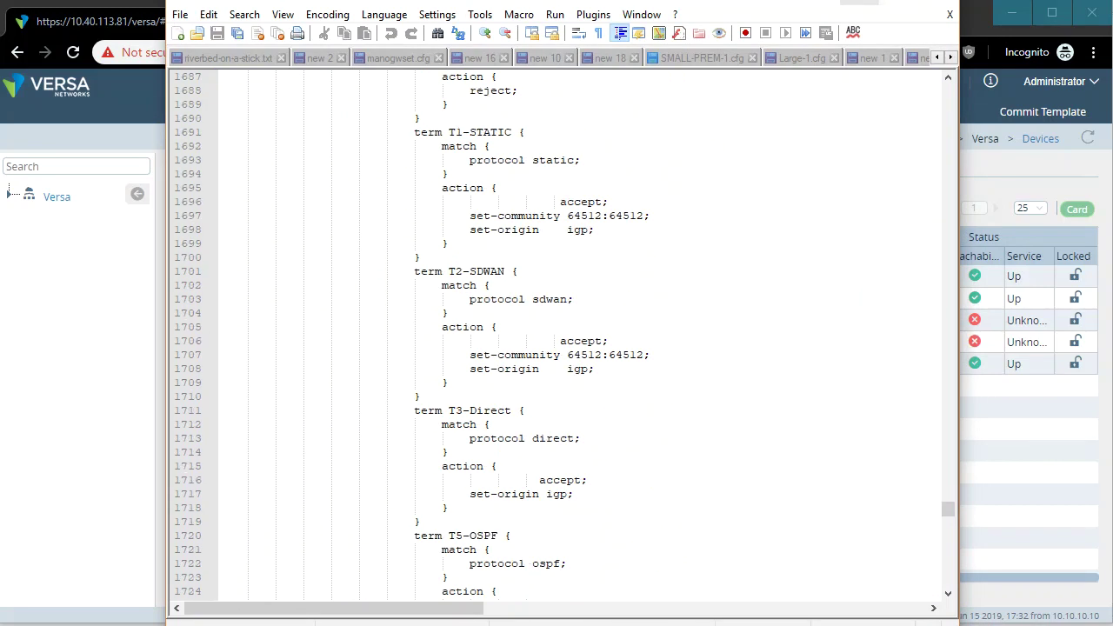
{"action": "left_click", "coordinate": [859, 3]}
Go to Workflows > Template > Templates and open the Branch-Side-A template.
{"action": "mouse_move", "coordinate": [256, 173]}
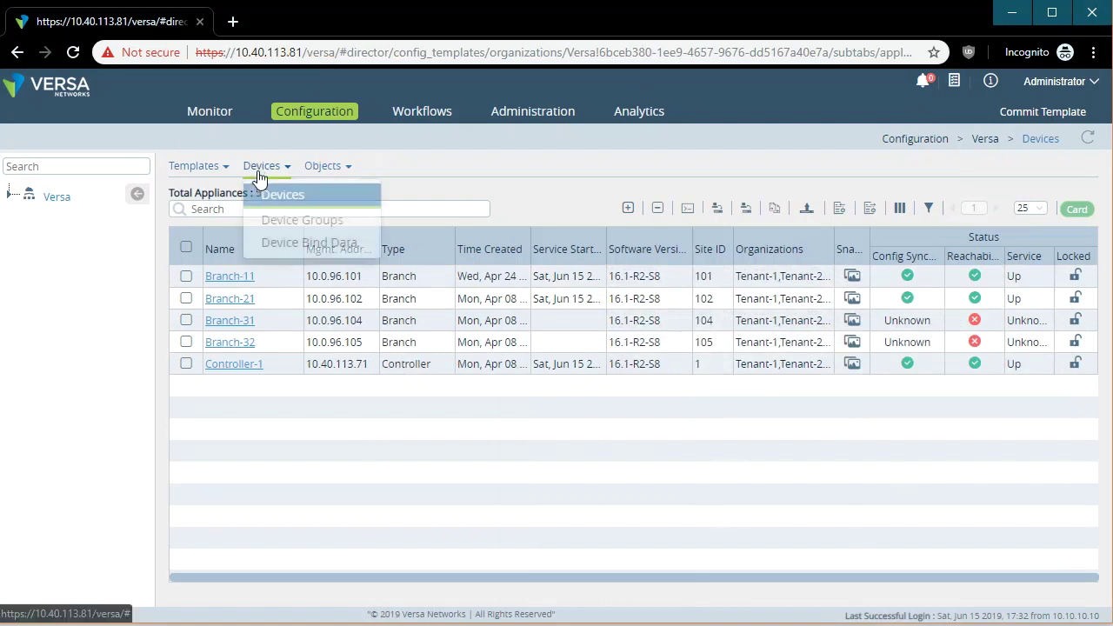
{"action": "left_click", "coordinate": [248, 369]}
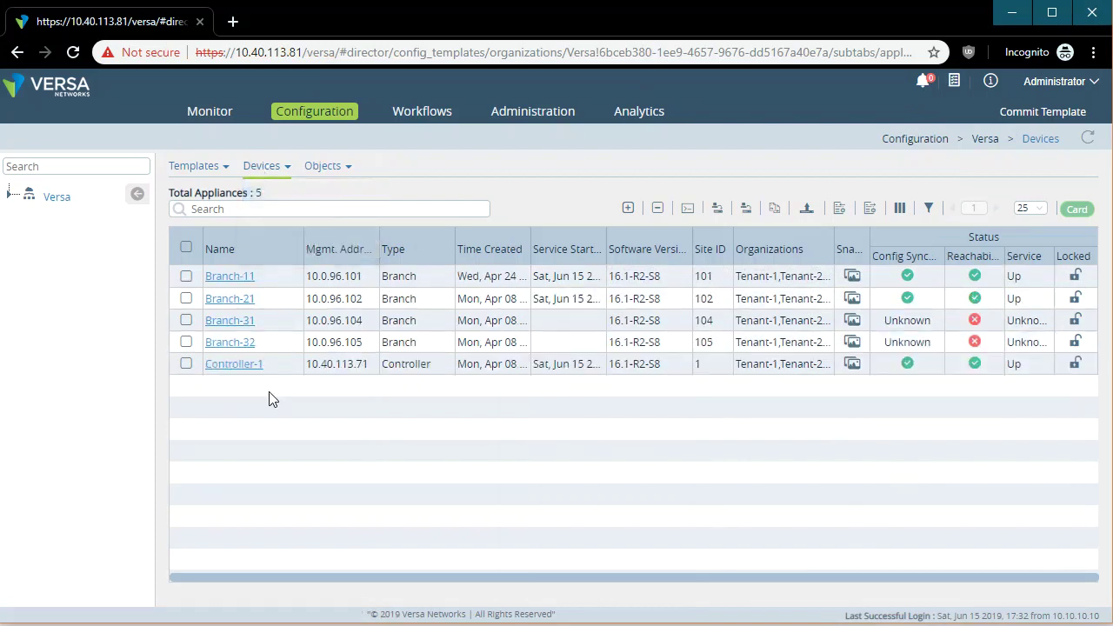
{"action": "left_click", "coordinate": [417, 112]}
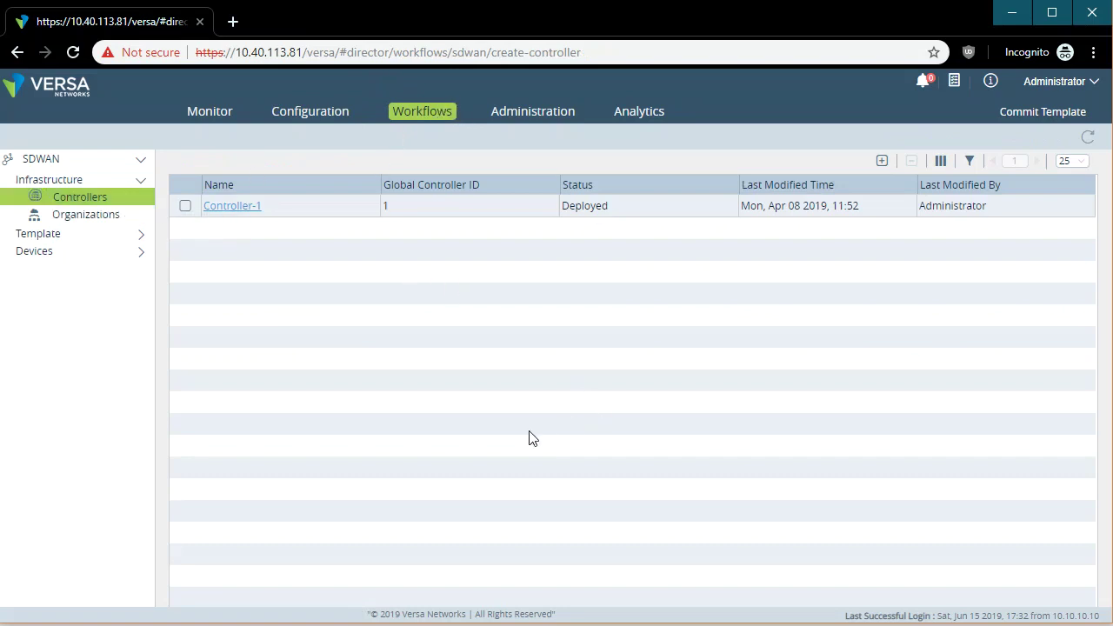
{"action": "left_click", "coordinate": [101, 235]}
{"action": "left_click", "coordinate": [108, 252]}
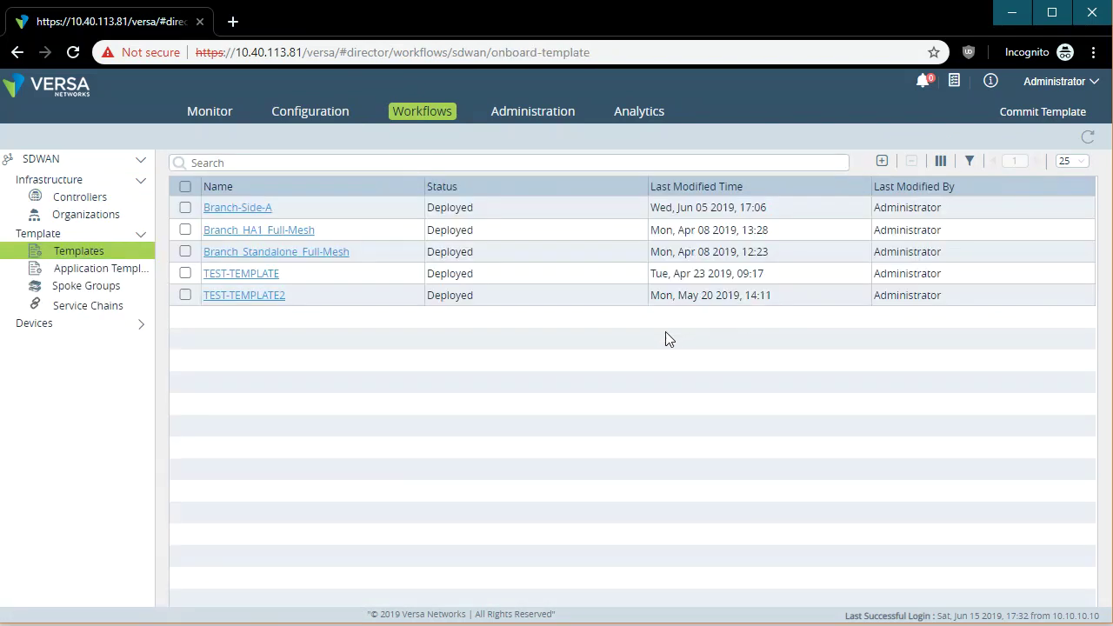
{"action": "left_click", "coordinate": [246, 211]}
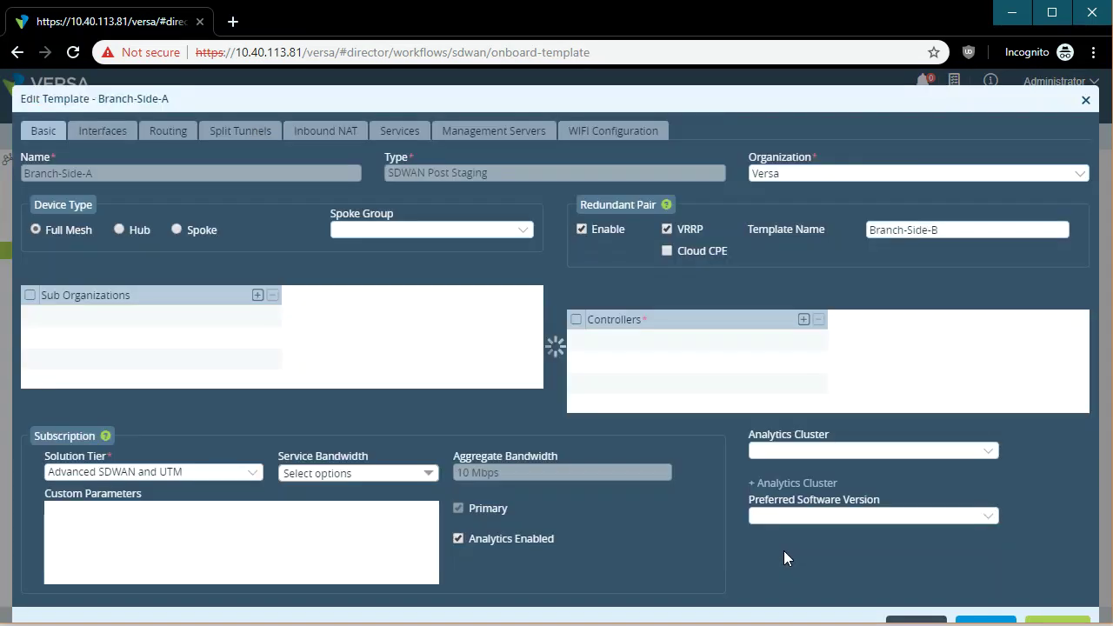
Cancel the Branch-Side-A edit without saving, then open Branch_Standalone_Full-Mesh.
{"action": "left_click", "coordinate": [913, 607]}
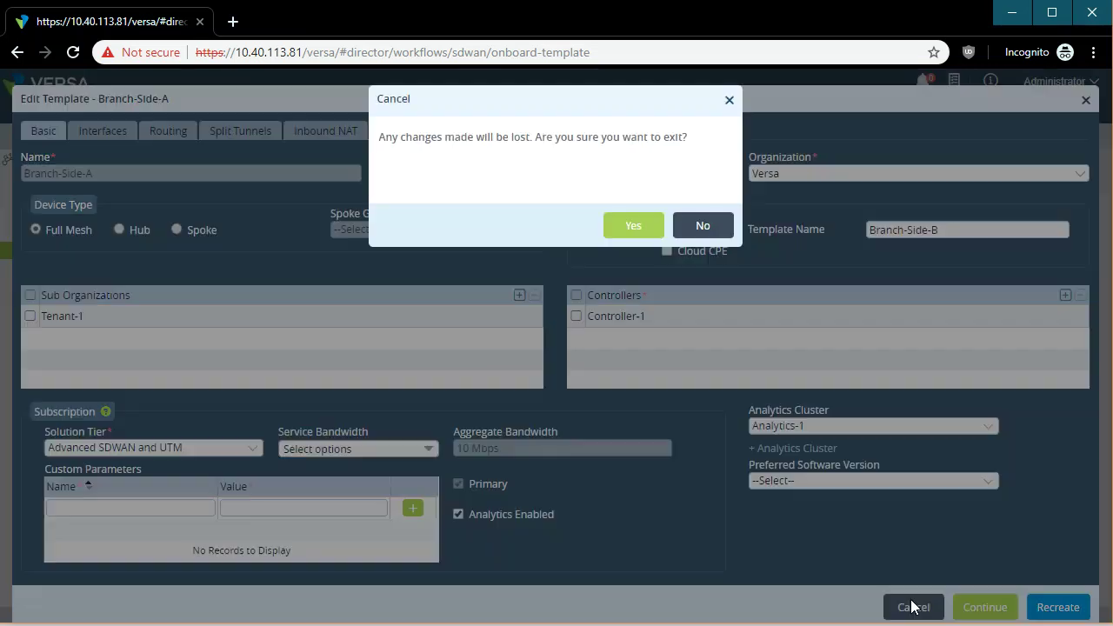
{"action": "left_click", "coordinate": [629, 227]}
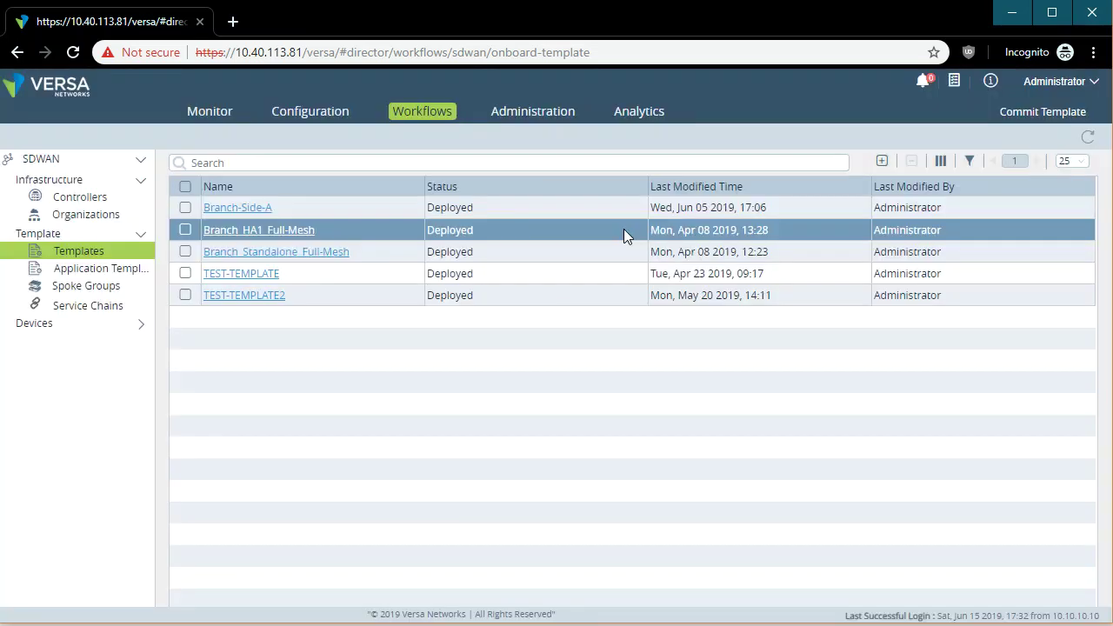
{"action": "left_click", "coordinate": [307, 254]}
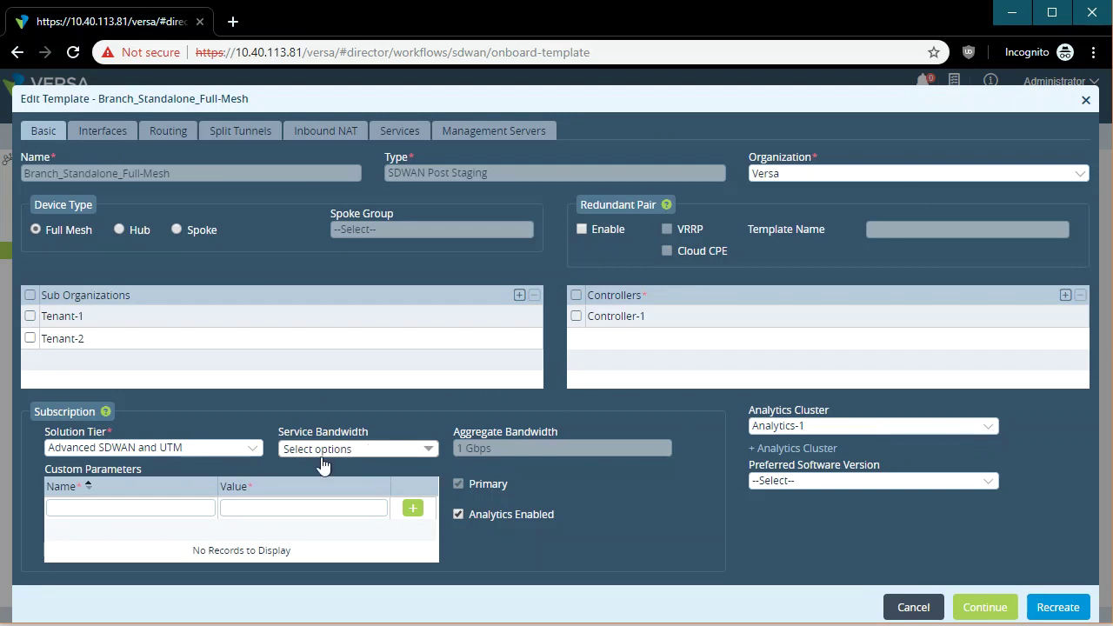
Check Solution Tier options and the LAN organization and routing instance lists, then show Routing.
{"action": "left_click", "coordinate": [178, 450]}
{"action": "left_click", "coordinate": [196, 375]}
{"action": "left_click", "coordinate": [120, 135]}
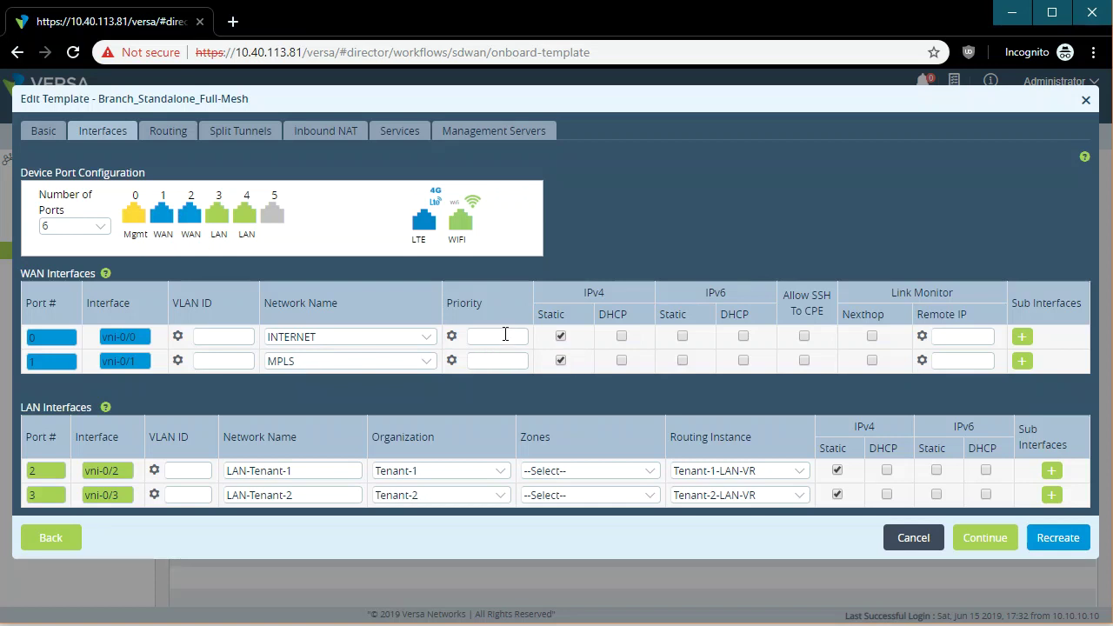
{"action": "left_click", "coordinate": [426, 474]}
{"action": "left_click", "coordinate": [427, 475]}
{"action": "left_click", "coordinate": [712, 477]}
{"action": "left_click", "coordinate": [712, 477]}
{"action": "left_click", "coordinate": [175, 131]}
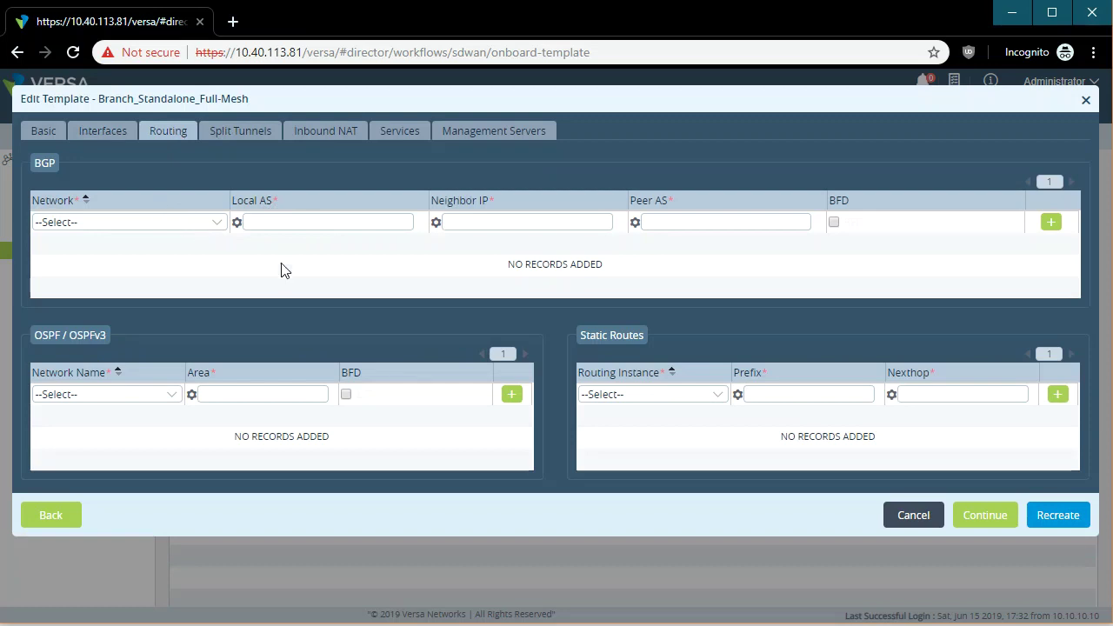
Insert and remove the Local AS template variable twice.
{"action": "left_click", "coordinate": [236, 222]}
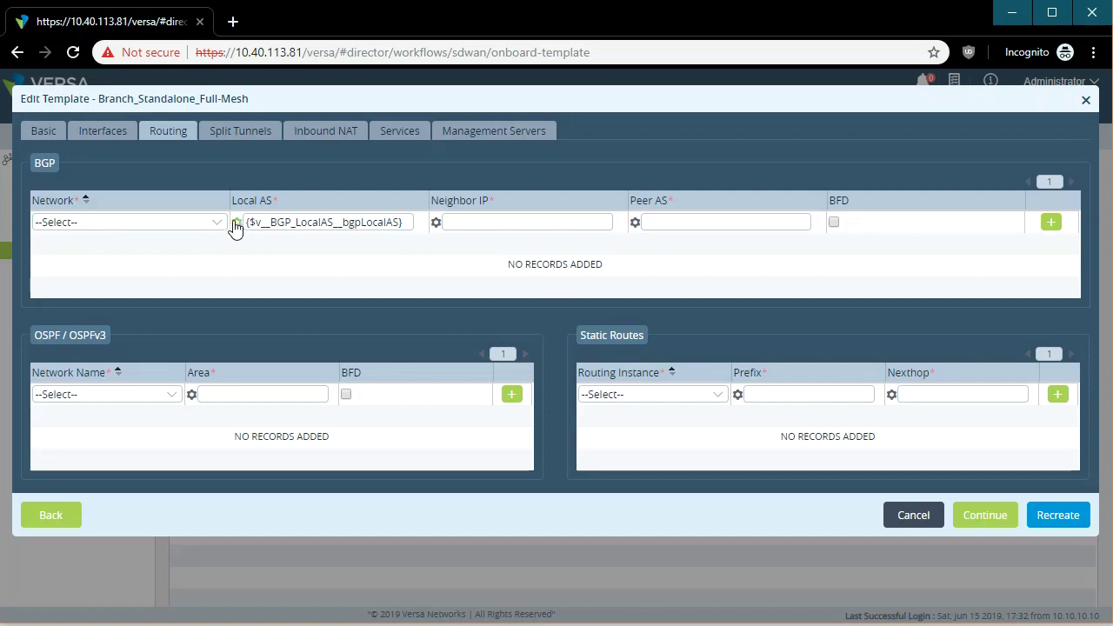
{"action": "left_click", "coordinate": [236, 223]}
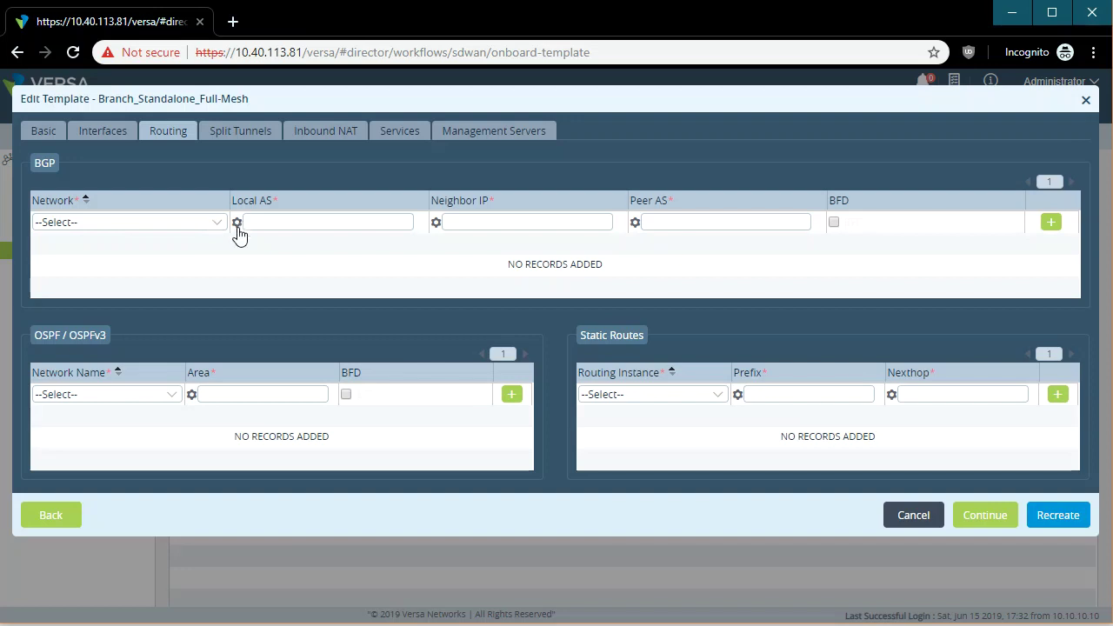
{"action": "left_click", "coordinate": [236, 222]}
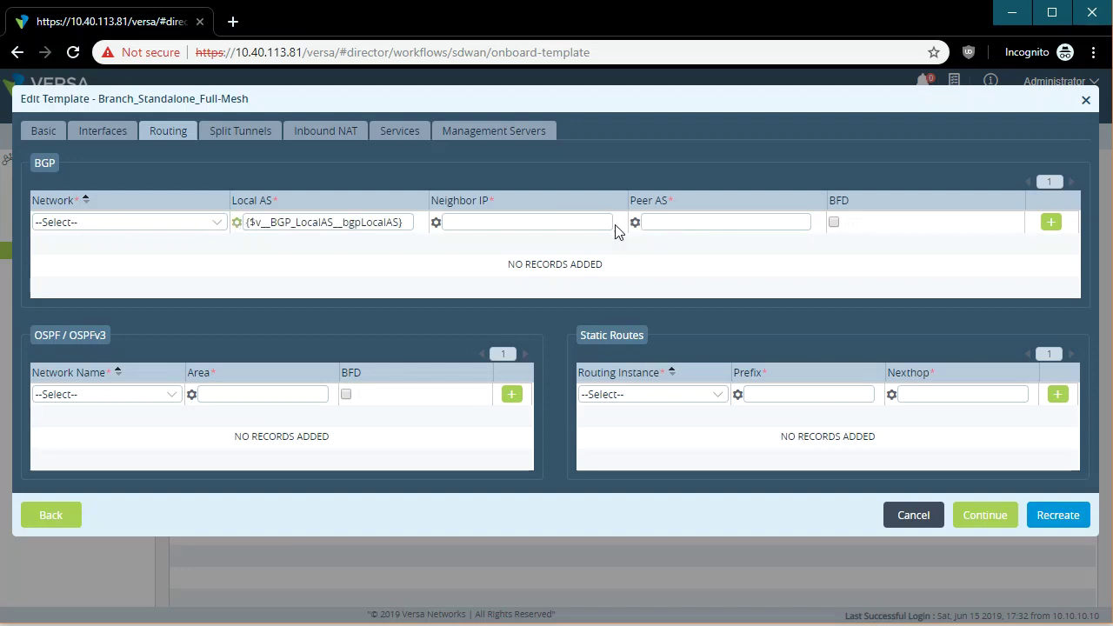
{"action": "left_click", "coordinate": [237, 223]}
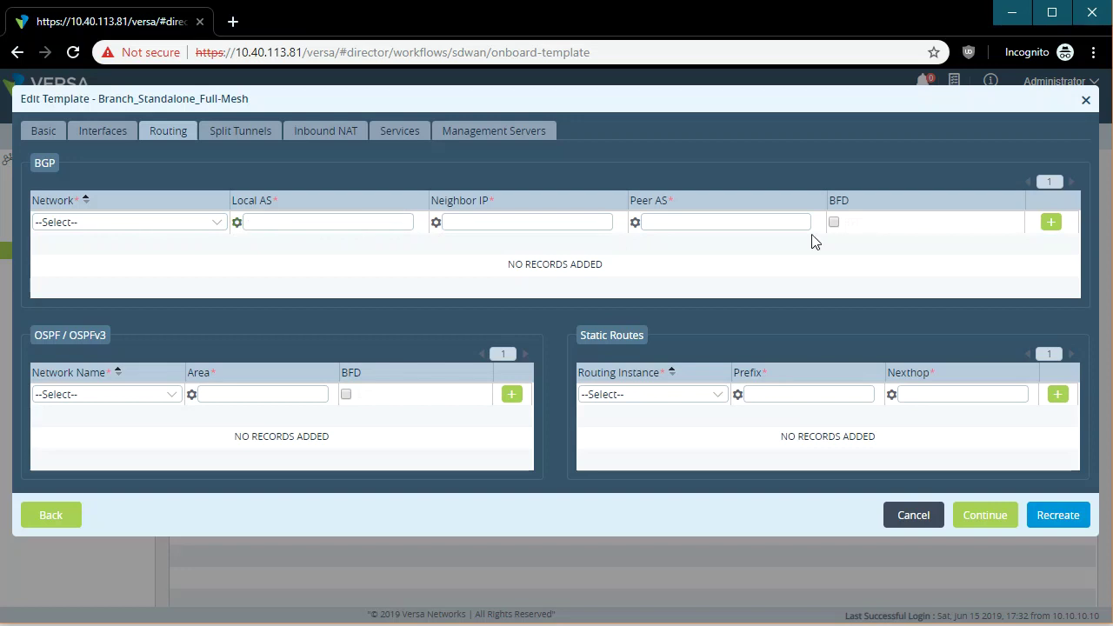
Fill Peer AS and Local AS with variables, clear both, then show Split Tunnels.
{"action": "left_click", "coordinate": [635, 224]}
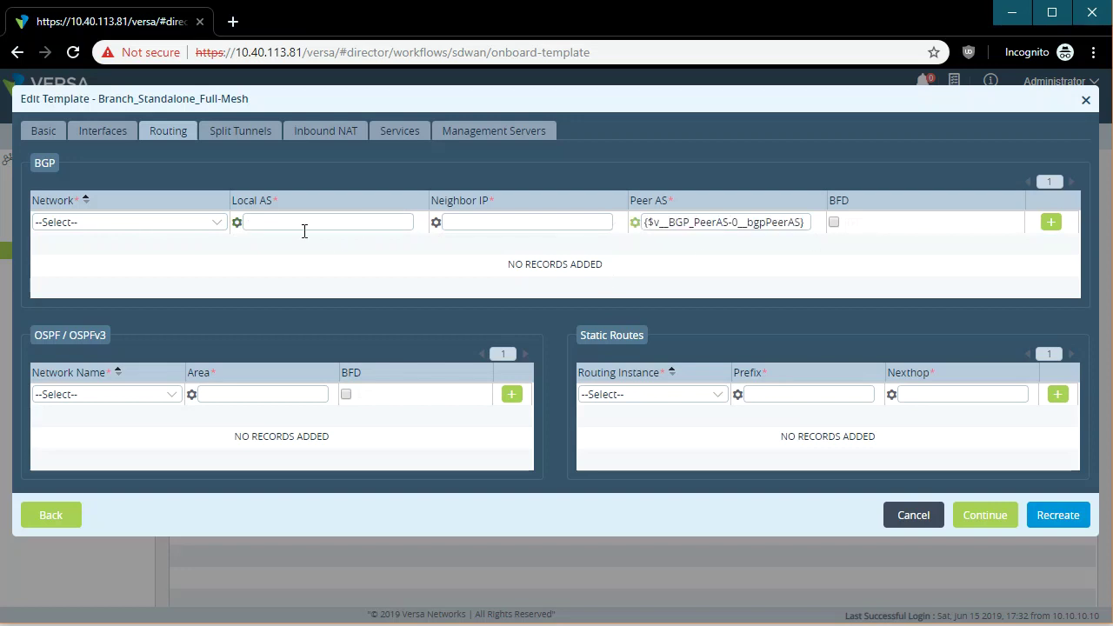
{"action": "left_click", "coordinate": [235, 226]}
{"action": "left_click_drag", "start_coordinate": [386, 223], "coordinate": [284, 224]}
{"action": "triple_click", "coordinate": [756, 224]}
{"action": "left_click", "coordinate": [237, 222]}
{"action": "left_click", "coordinate": [635, 223]}
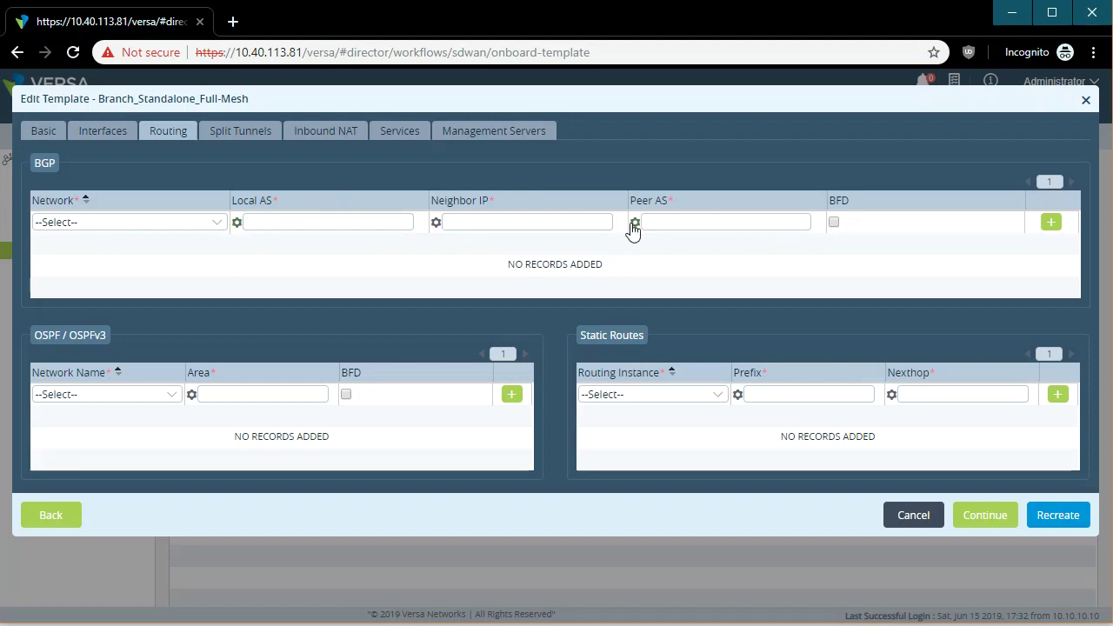
{"action": "left_click", "coordinate": [242, 132]}
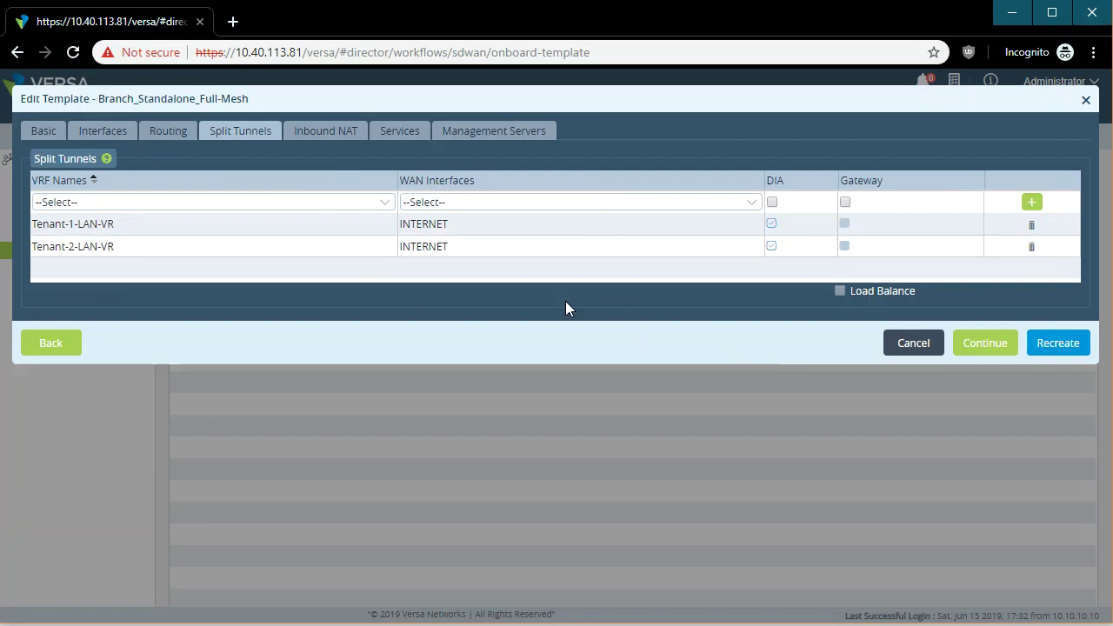
Sort split tunnels by DIA, check the VRF Names list, then show the empty Inbound NAT section.
{"action": "left_click", "coordinate": [778, 183]}
{"action": "left_click", "coordinate": [335, 205]}
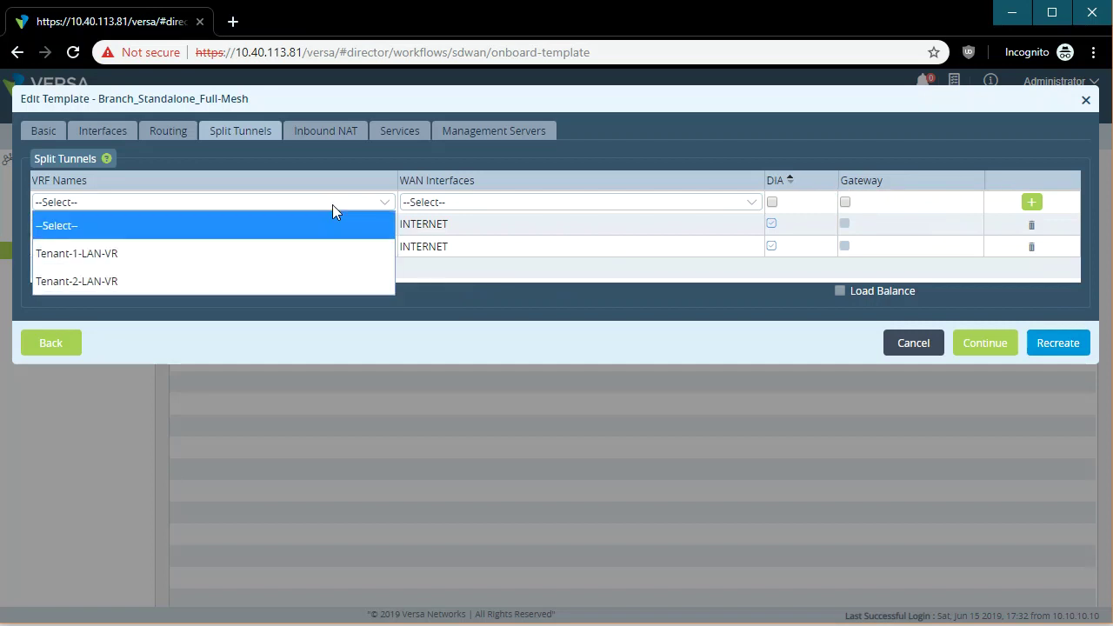
{"action": "left_click", "coordinate": [495, 267]}
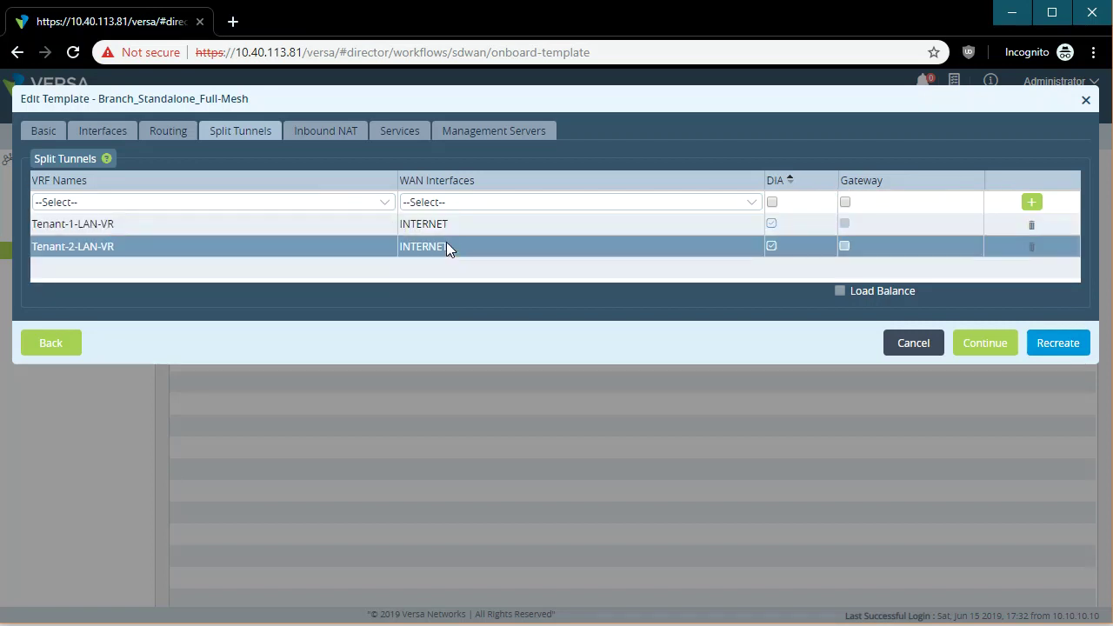
{"action": "left_click", "coordinate": [331, 146]}
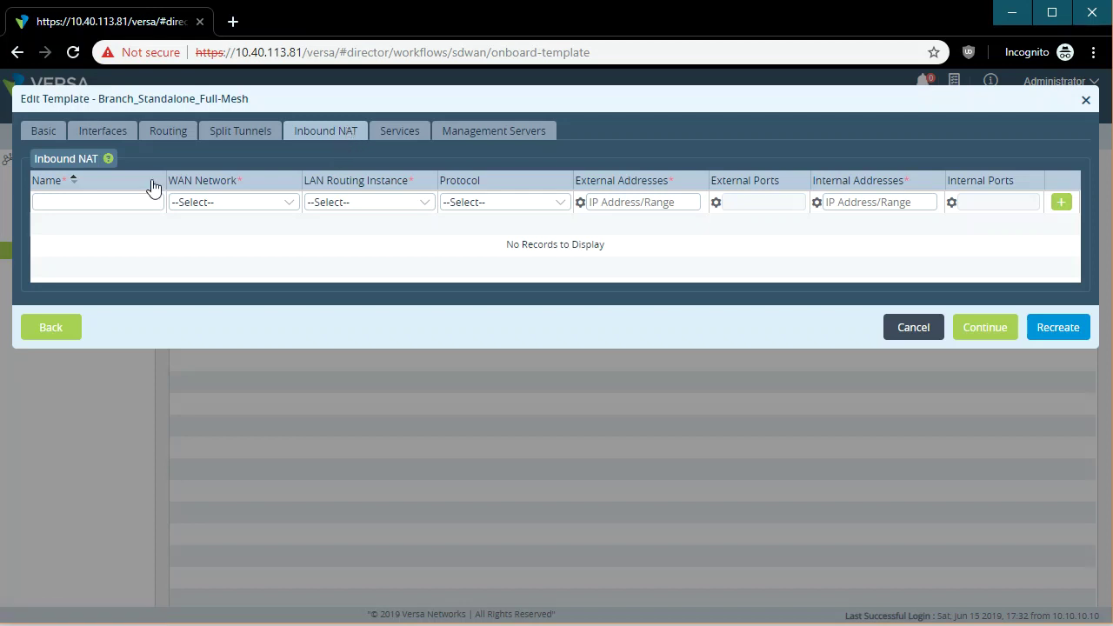
Set the inbound NAT entry to WAN network MPLS and routing instance Tenant-1-LAN-VR, then try continuing.
{"action": "left_click", "coordinate": [234, 202]}
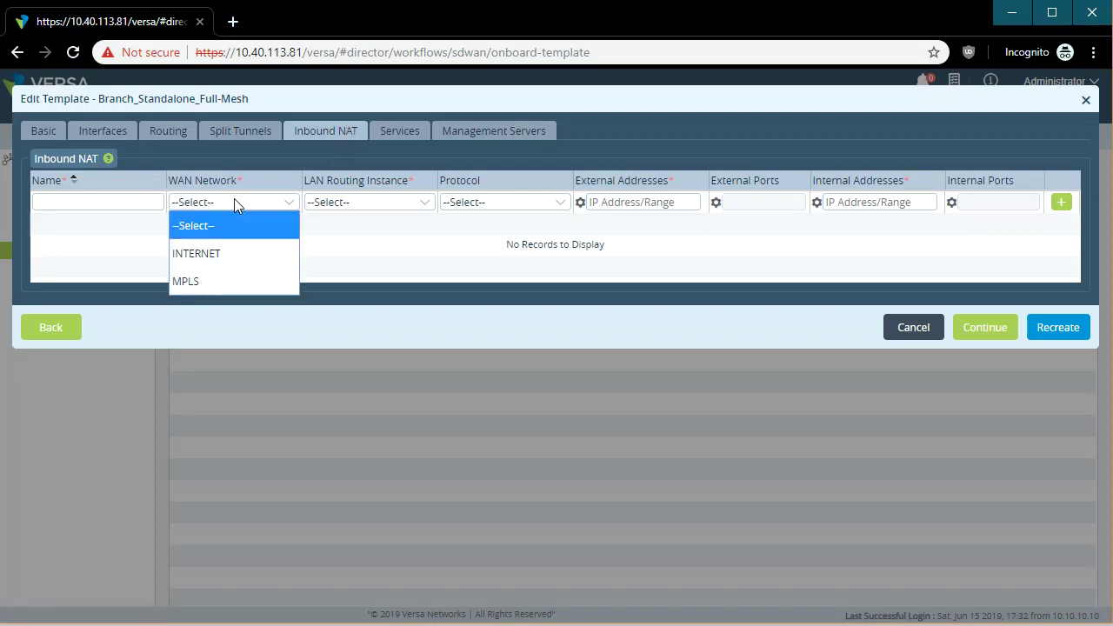
{"action": "left_click", "coordinate": [226, 281]}
{"action": "left_click", "coordinate": [380, 201]}
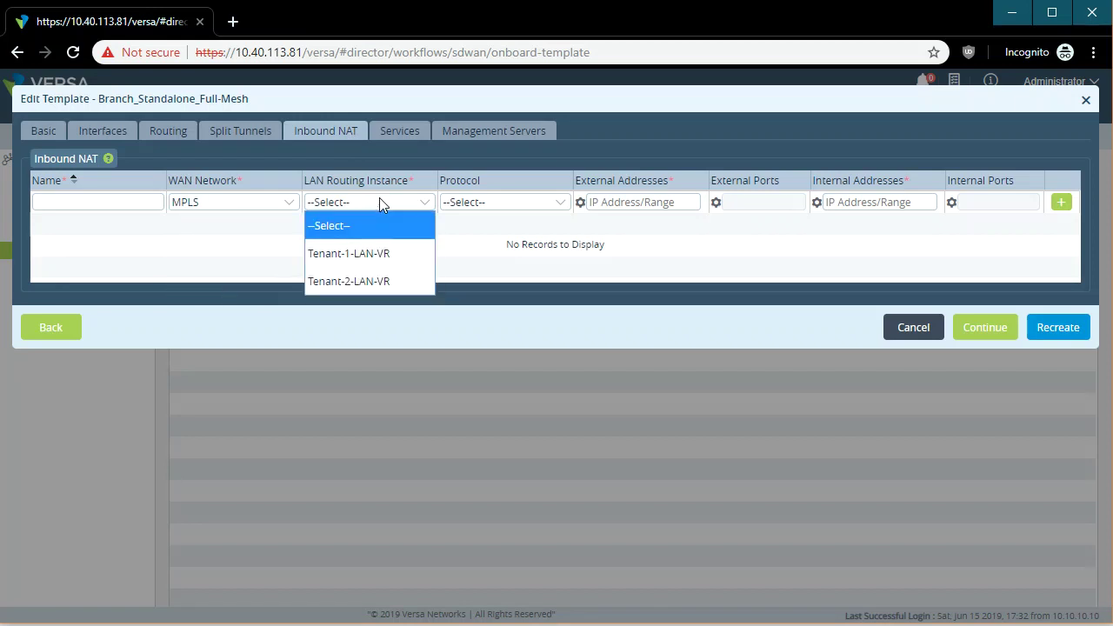
{"action": "left_click", "coordinate": [390, 261]}
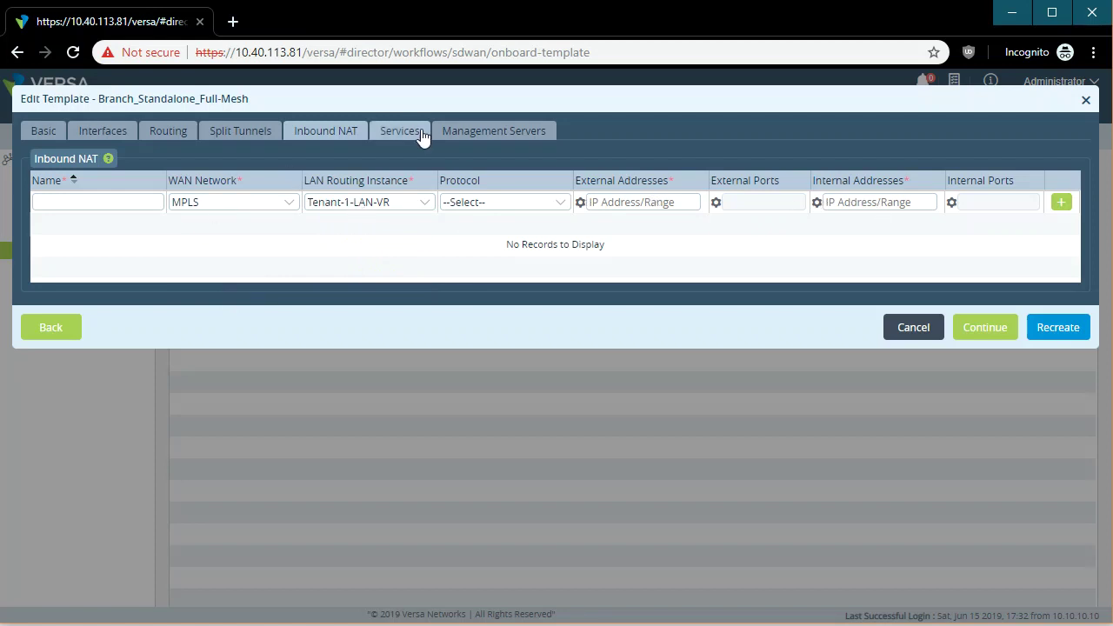
{"action": "left_click", "coordinate": [417, 137]}
Reset both NAT dropdowns to --Select-- and continue to the Services settings.
{"action": "left_click", "coordinate": [387, 217]}
{"action": "left_click", "coordinate": [348, 241]}
{"action": "left_click", "coordinate": [273, 217]}
{"action": "left_click", "coordinate": [277, 240]}
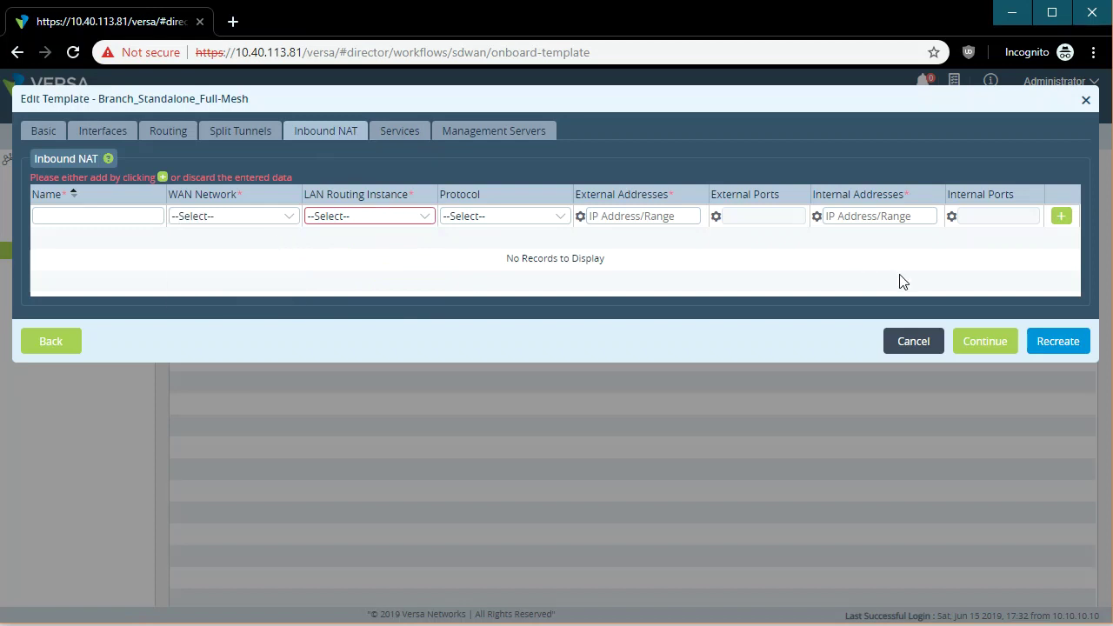
{"action": "left_click", "coordinate": [988, 344]}
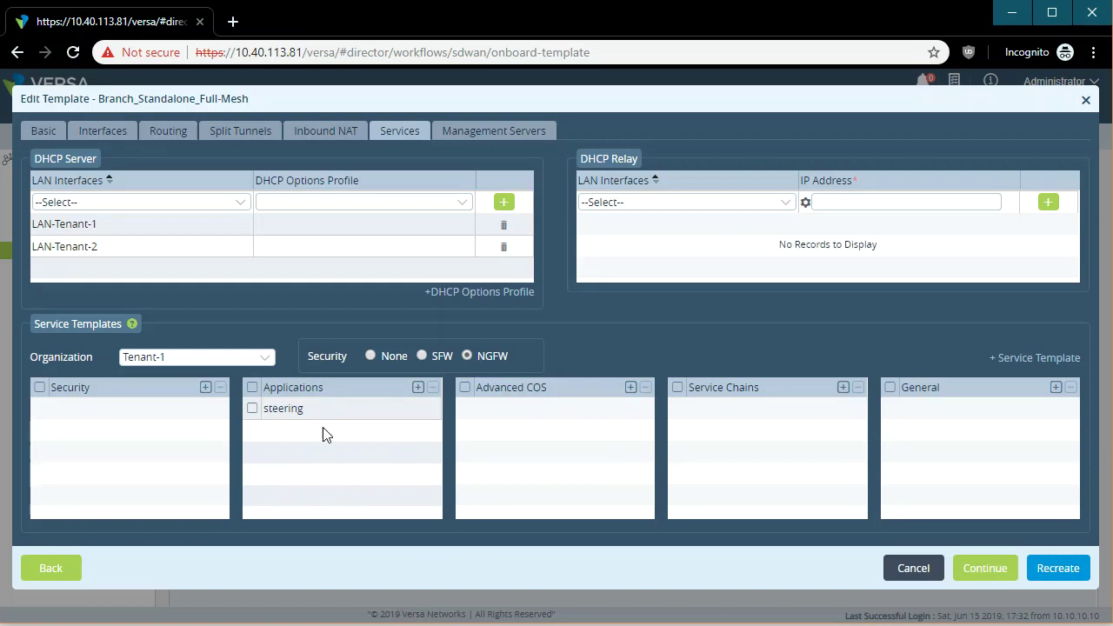
Check the steering application template choices for Tenant-1, leaving the selection unchanged.
{"action": "left_click", "coordinate": [314, 406]}
{"action": "left_click", "coordinate": [427, 411]}
{"action": "left_click", "coordinate": [426, 411]}
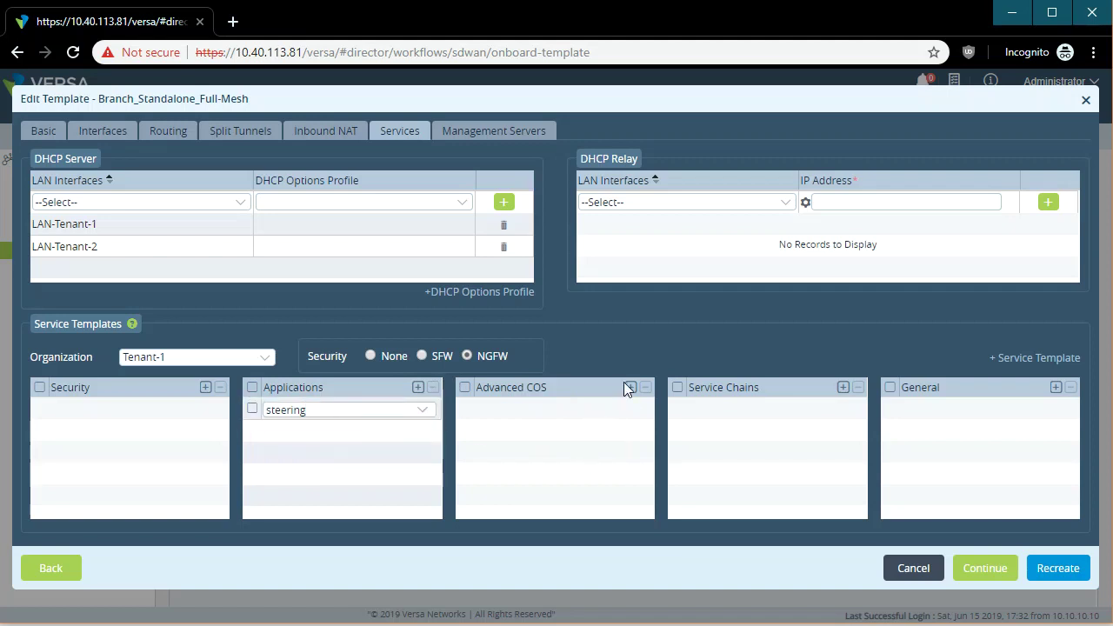
Review the Management Servers Syslog, TACACS+ and RADIUS server lists.
{"action": "left_click", "coordinate": [445, 131]}
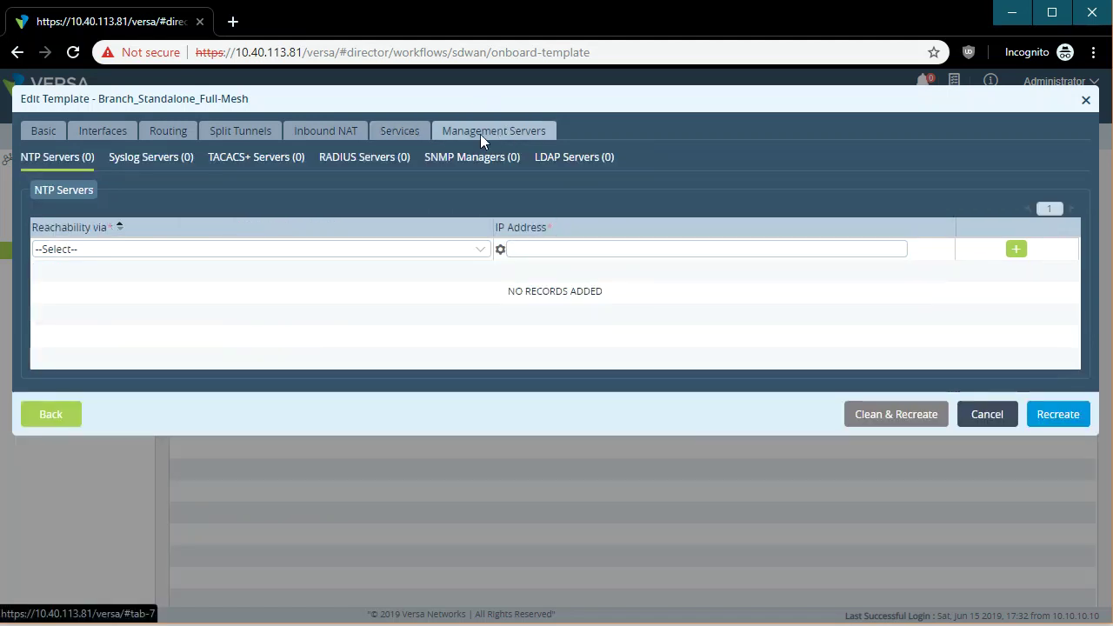
{"action": "left_click", "coordinate": [157, 161]}
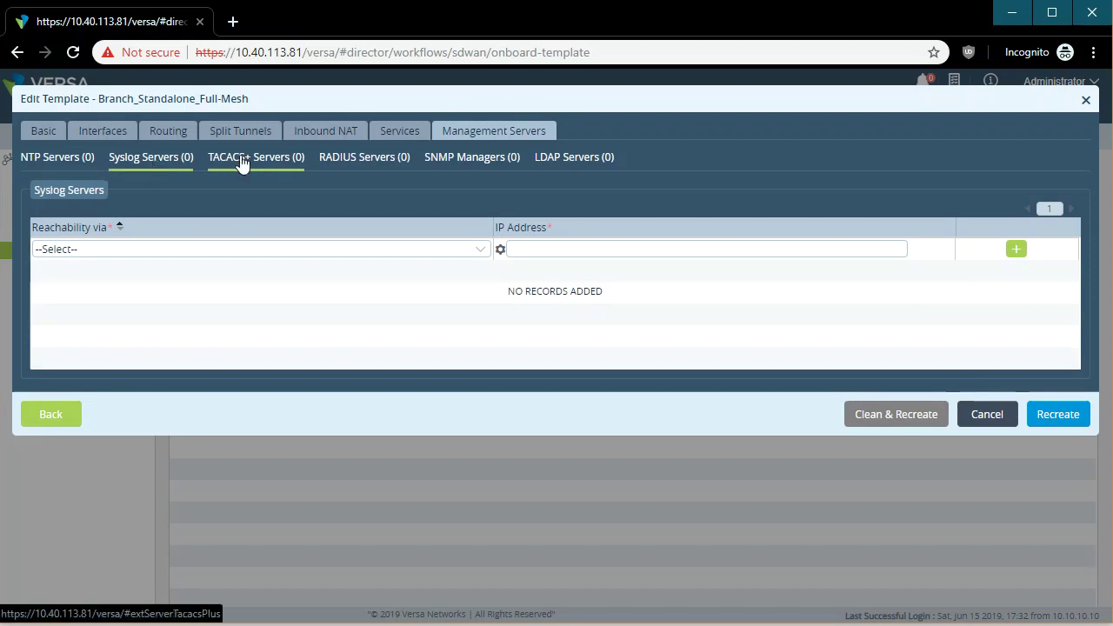
{"action": "left_click", "coordinate": [266, 159]}
{"action": "left_click", "coordinate": [409, 158]}
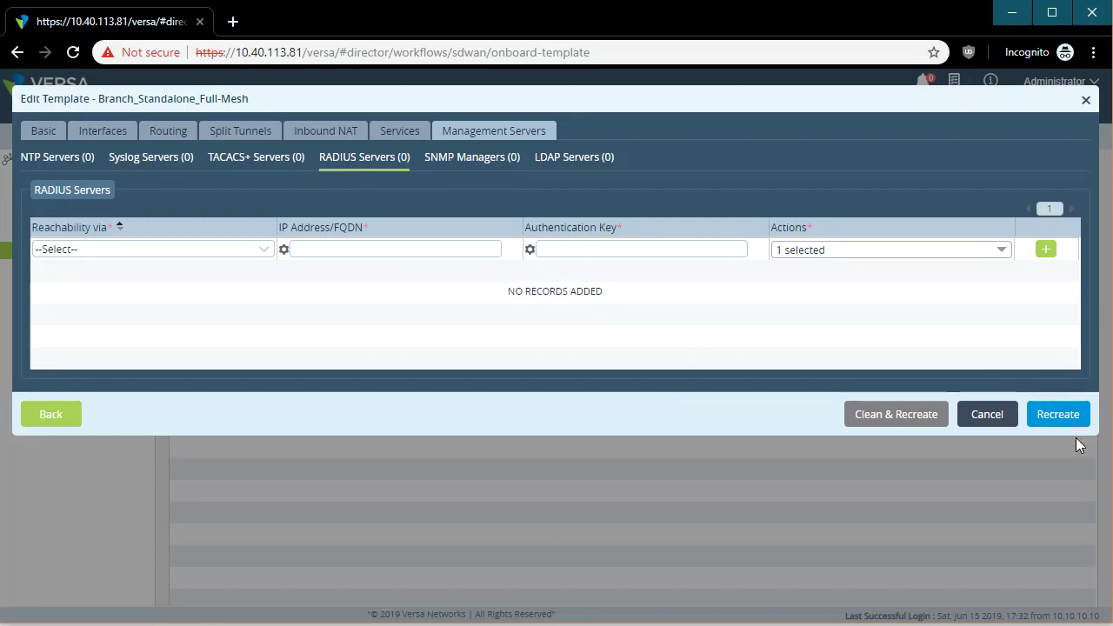
Close the template editor without saving and go to the Configuration Devices page.
{"action": "left_click", "coordinate": [991, 415]}
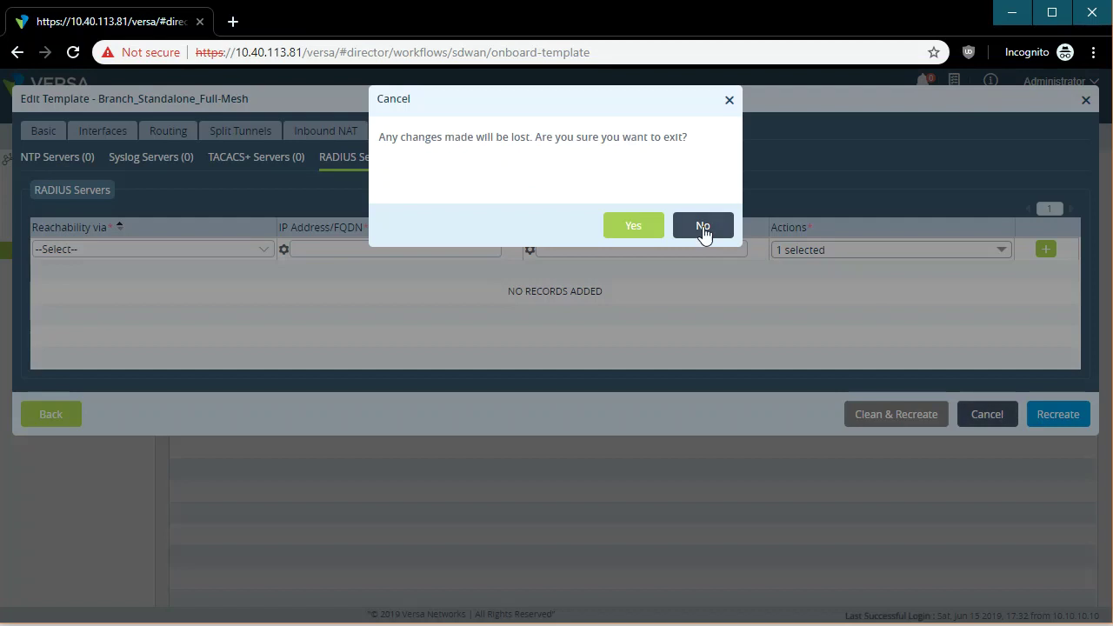
{"action": "left_click", "coordinate": [625, 228]}
{"action": "left_click", "coordinate": [315, 113]}
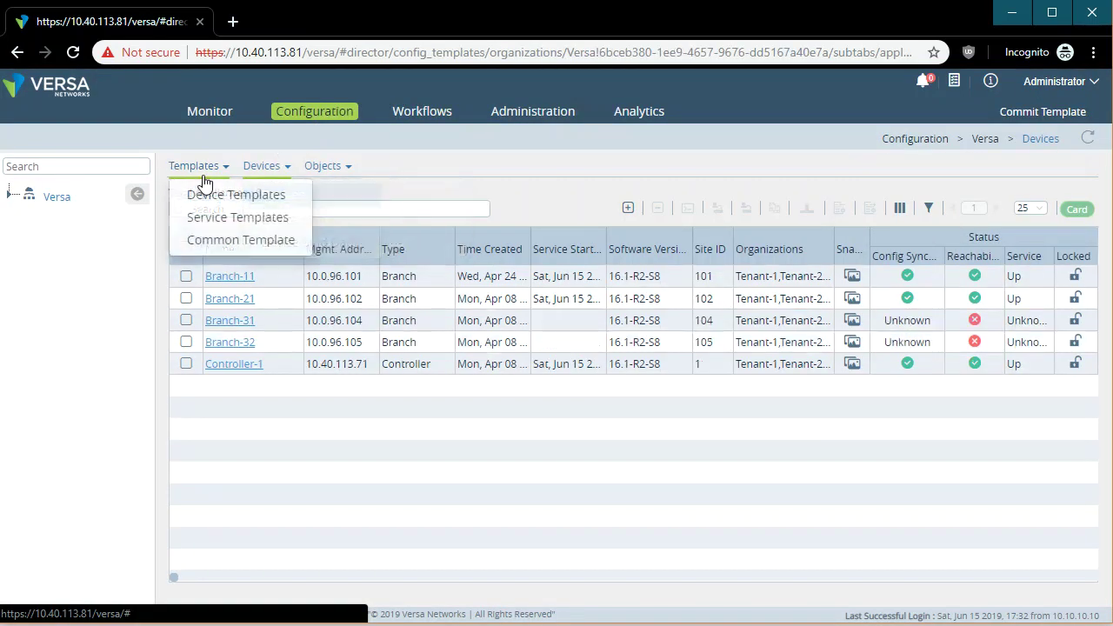
From Device Templates, widen Organizations, open Branch_Standalone_Full-Mesh and show its Virtual Routers.
{"action": "left_click", "coordinate": [209, 195]}
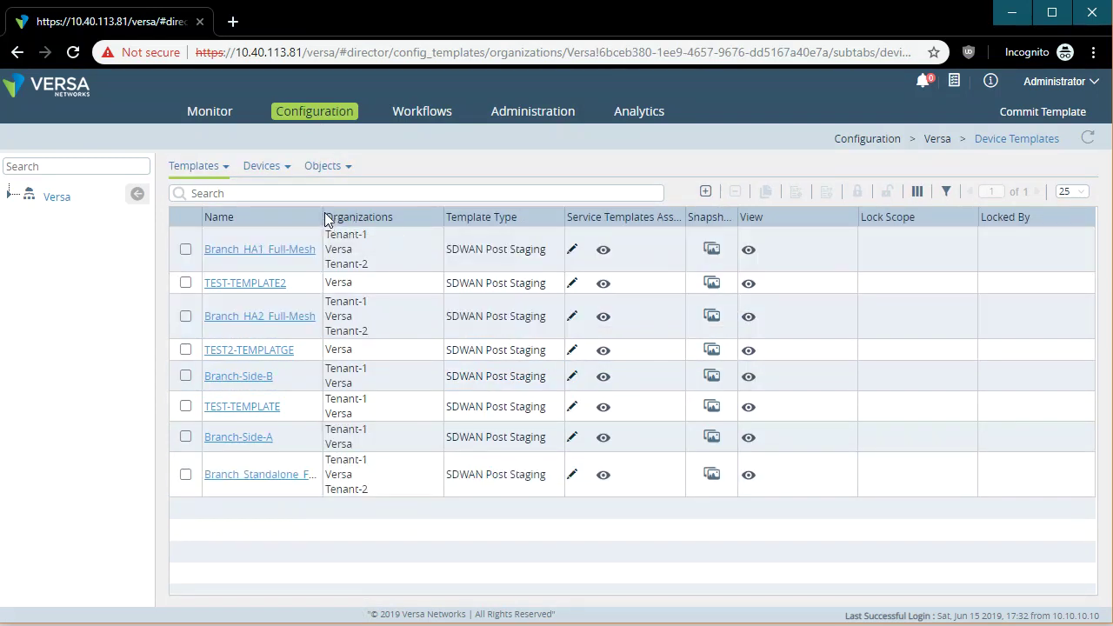
{"action": "left_click_drag", "start_coordinate": [324, 218], "coordinate": [386, 217]}
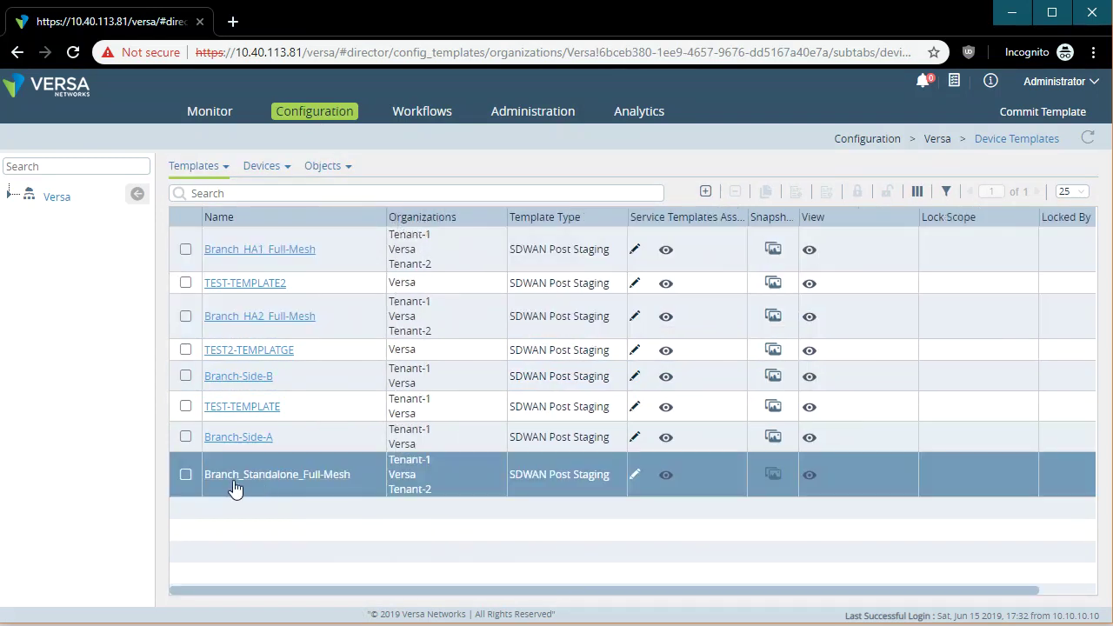
{"action": "left_click", "coordinate": [239, 477]}
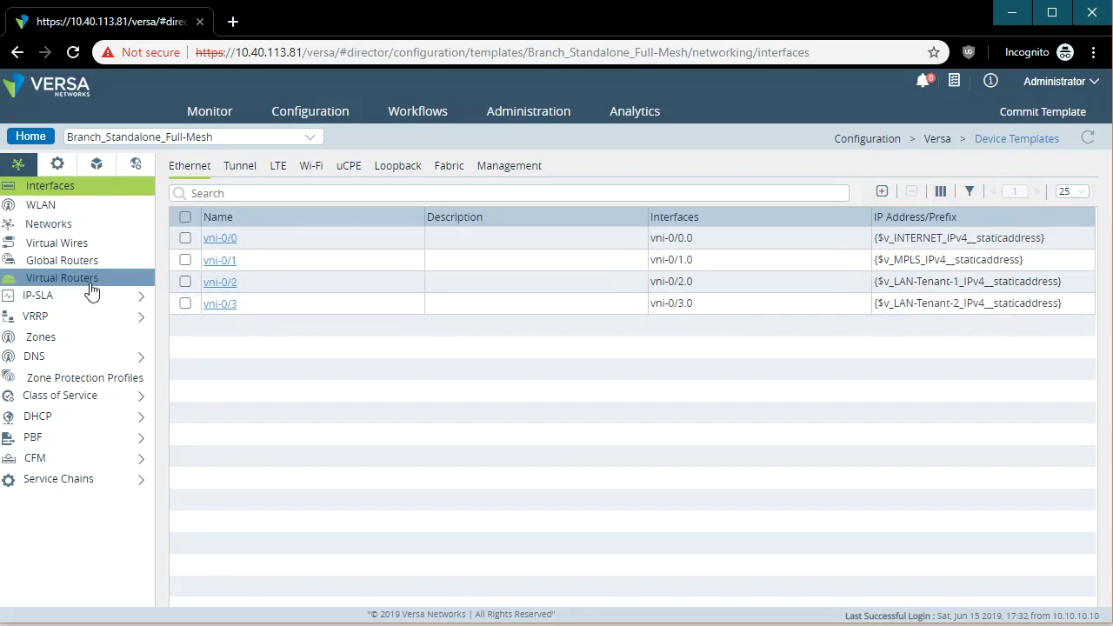
{"action": "left_click", "coordinate": [63, 278]}
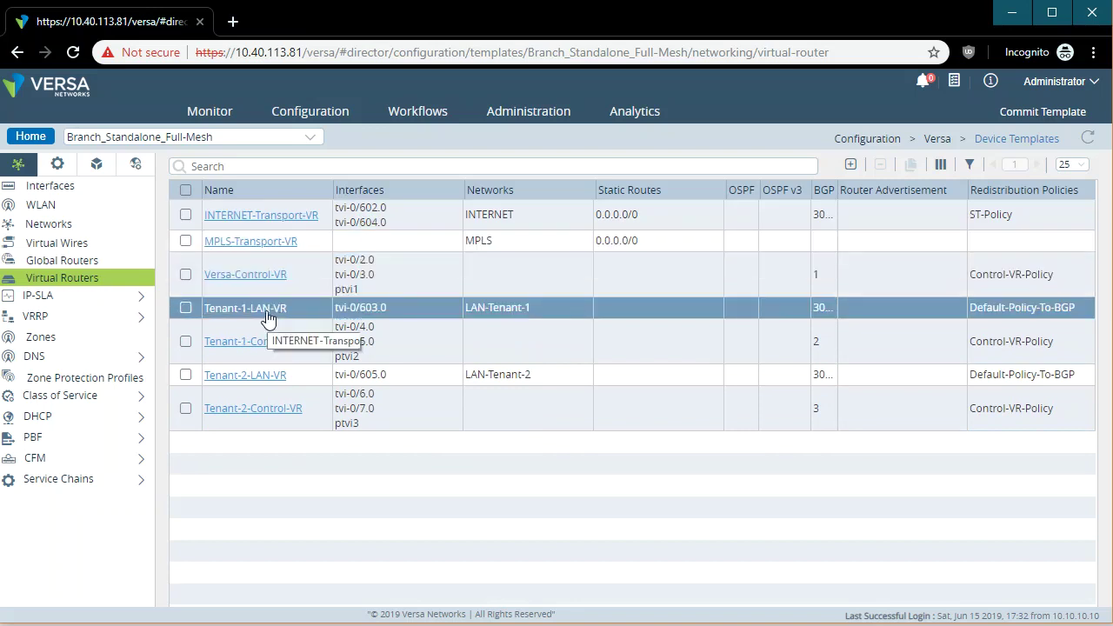
View Tenant-1-LAN-VR's settings, discard without changes, and return to the Workflows templates list.
{"action": "left_click", "coordinate": [272, 312]}
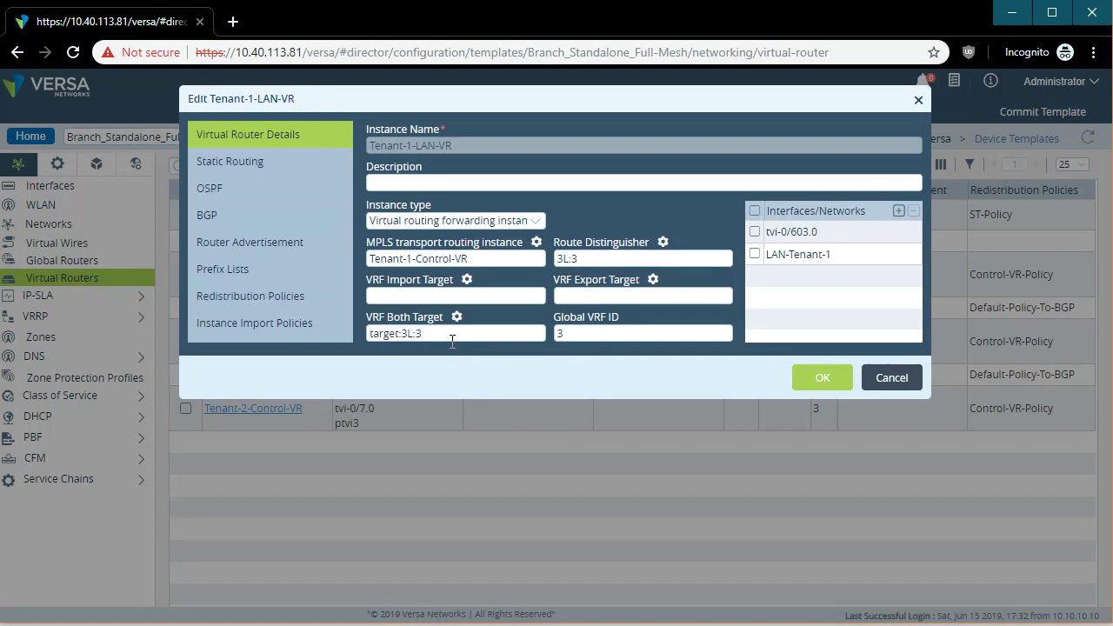
{"action": "left_click", "coordinate": [905, 380]}
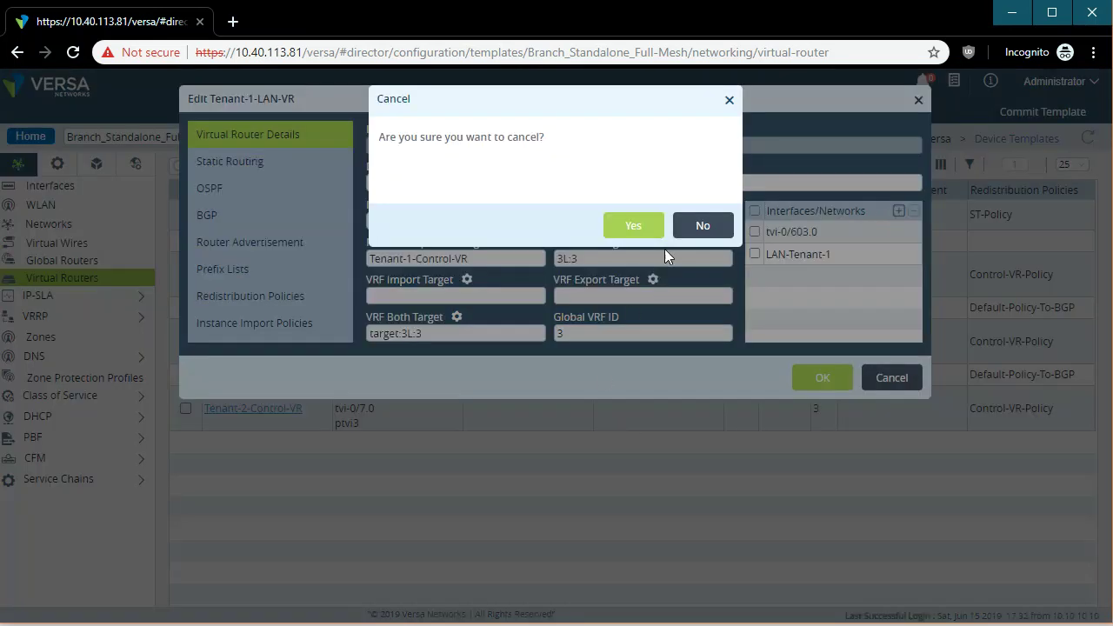
{"action": "left_click", "coordinate": [633, 225]}
{"action": "left_click", "coordinate": [417, 111]}
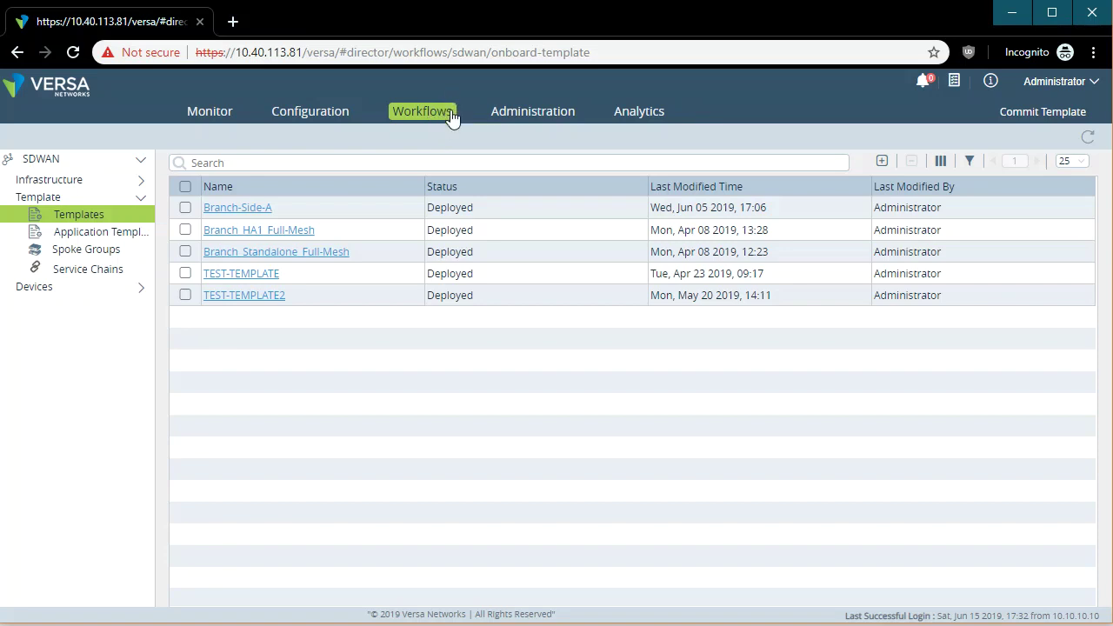
Check Branch_Standalone_Full-Mesh's Routing settings including BGP Local AS, then exit without saving.
{"action": "left_click", "coordinate": [295, 254]}
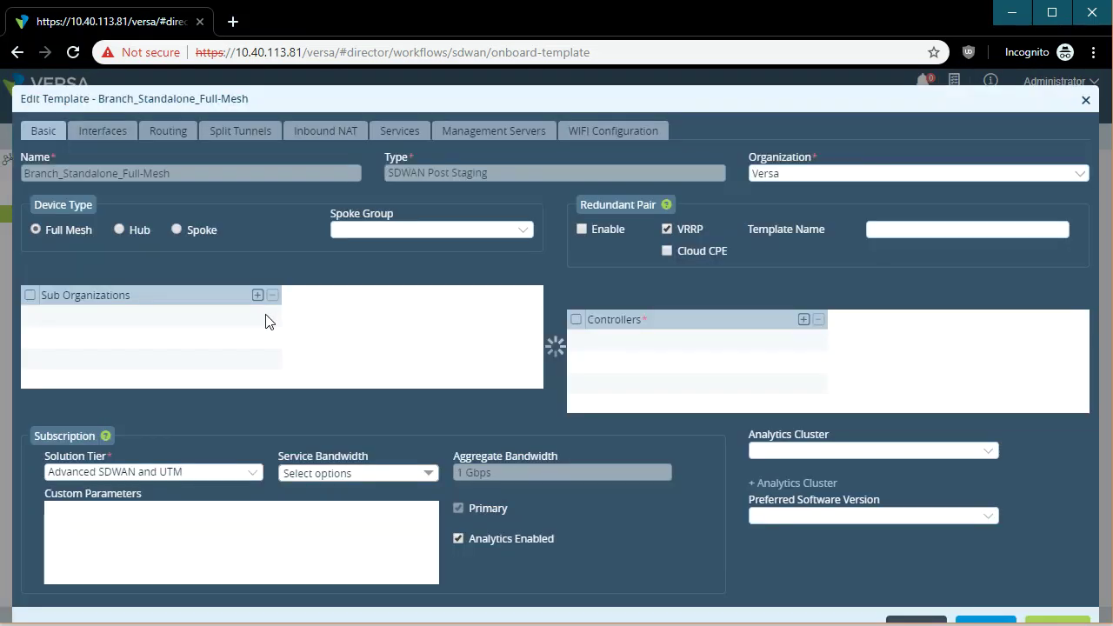
{"action": "left_click", "coordinate": [174, 137]}
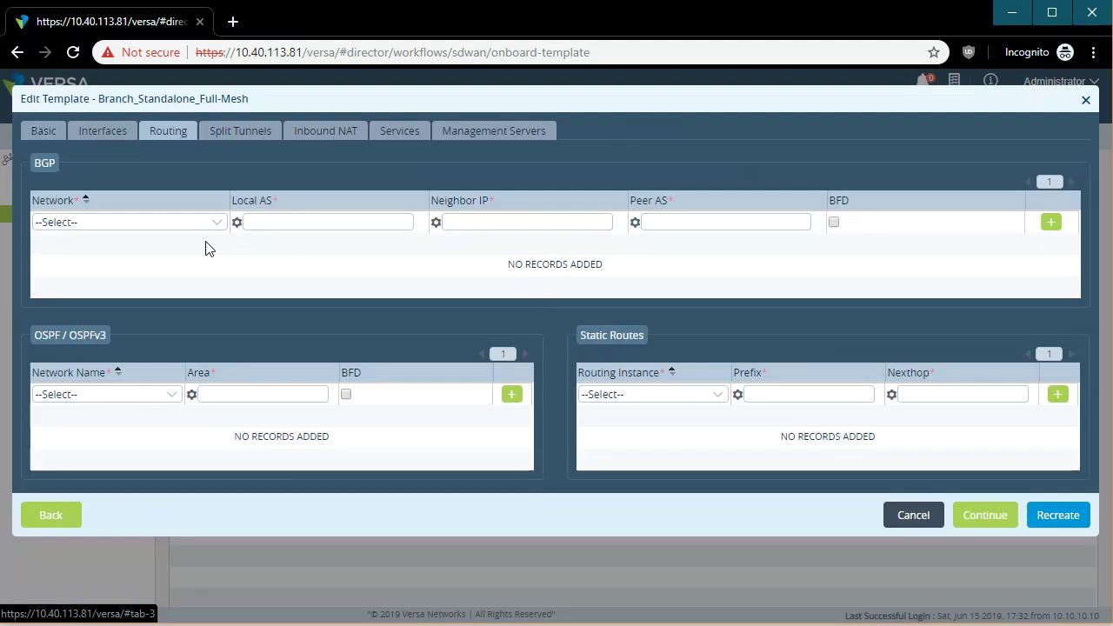
{"action": "left_click", "coordinate": [321, 219]}
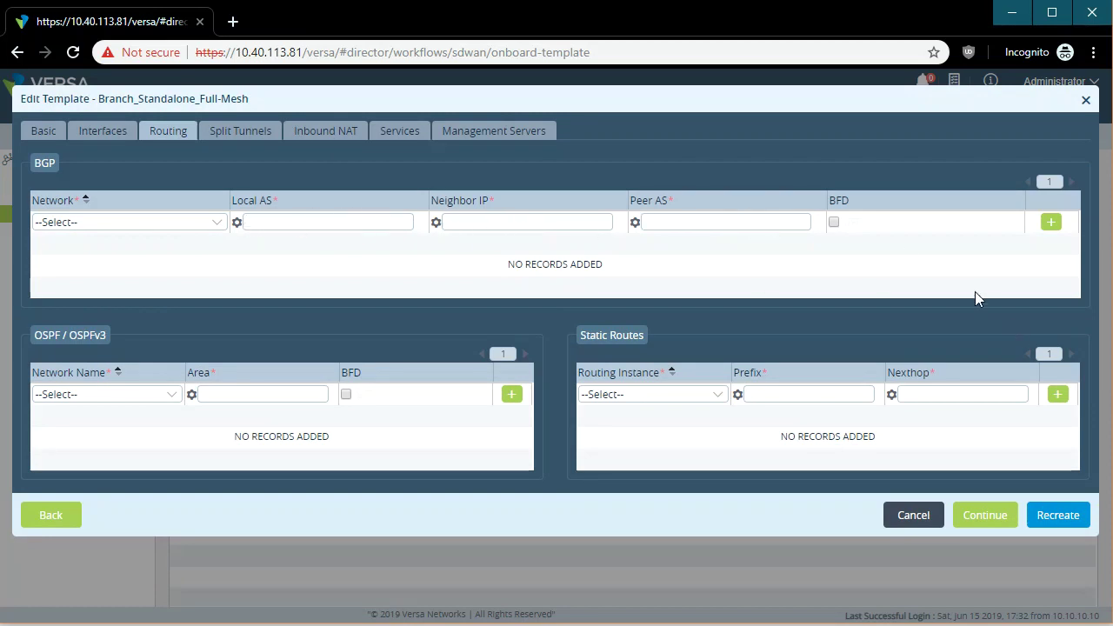
{"action": "left_click", "coordinate": [928, 517]}
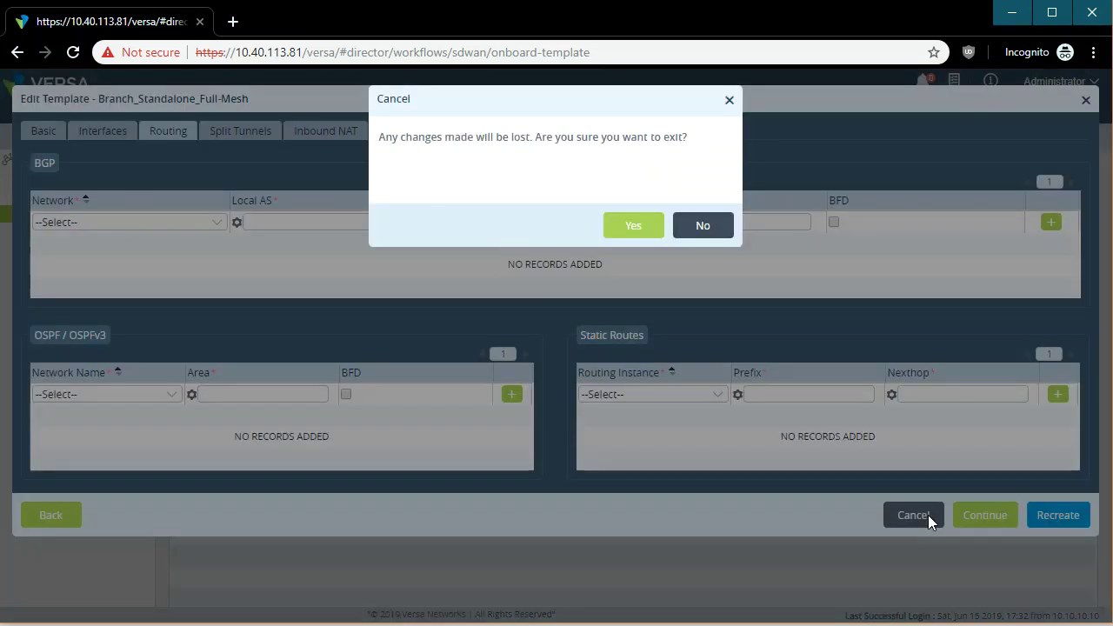
{"action": "left_click", "coordinate": [616, 224]}
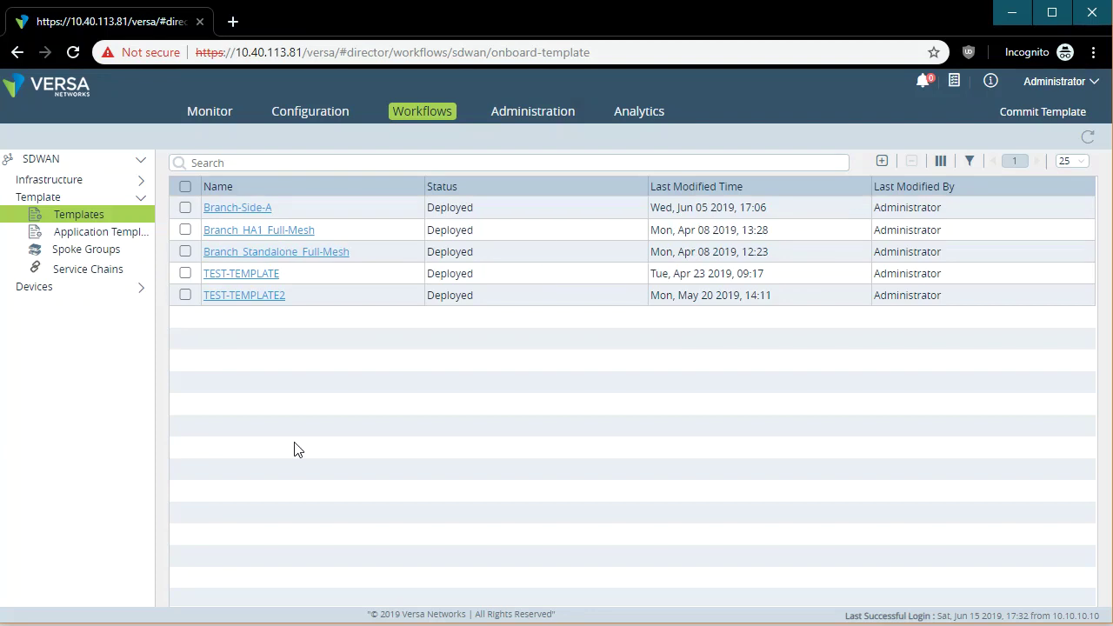
{"action": "left_click", "coordinate": [107, 290]}
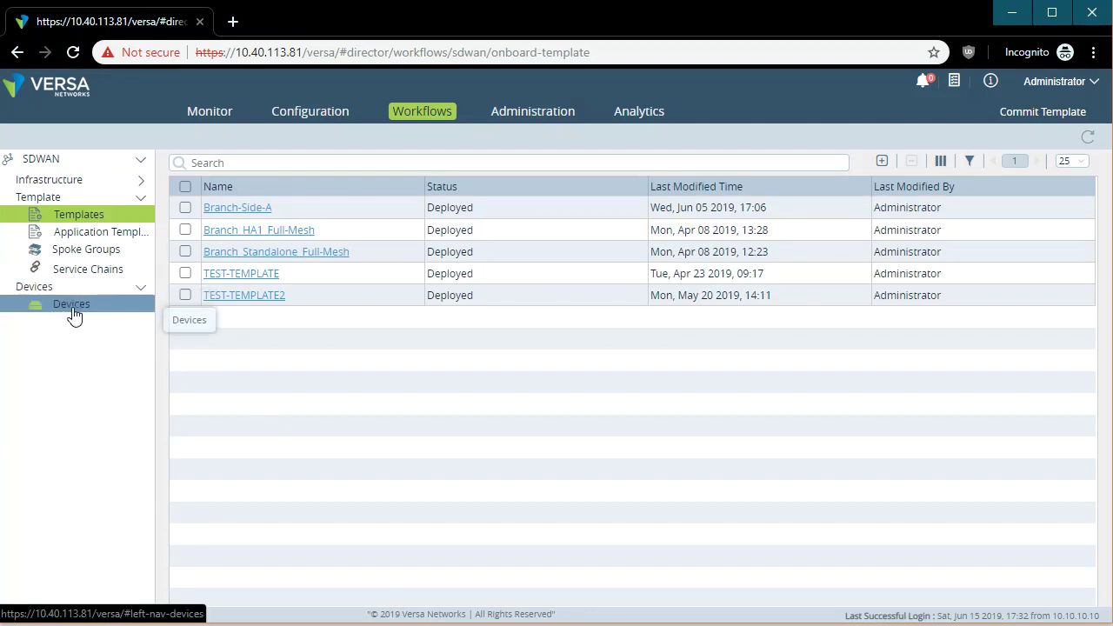
Open the Workflows Devices list and launch Branch-11's Add Device workflow.
{"action": "left_click", "coordinate": [74, 308]}
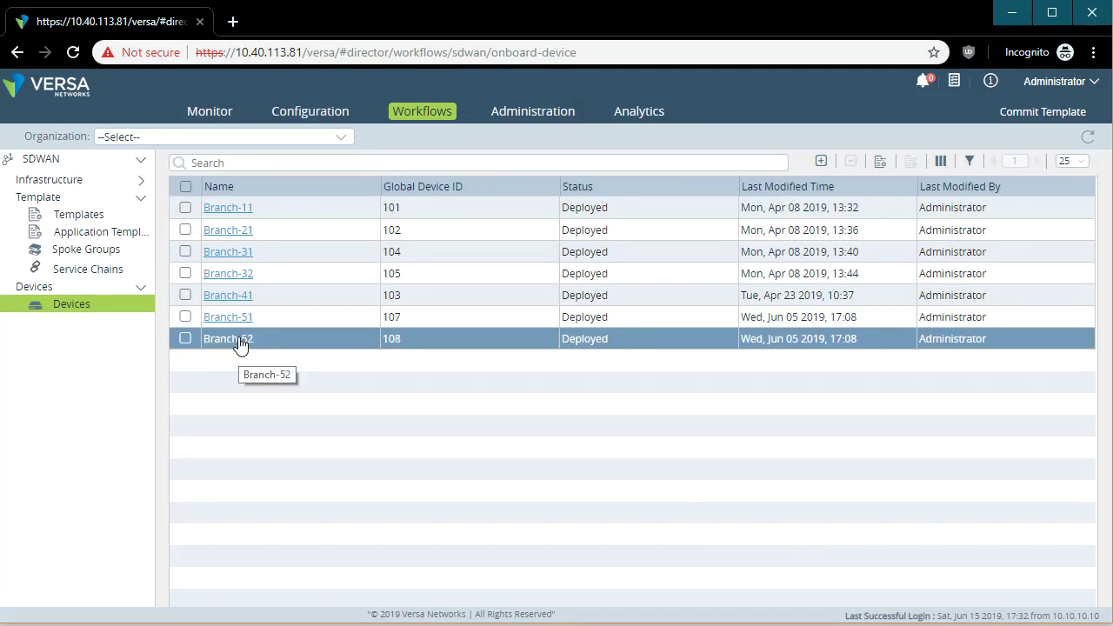
{"action": "left_click", "coordinate": [228, 208]}
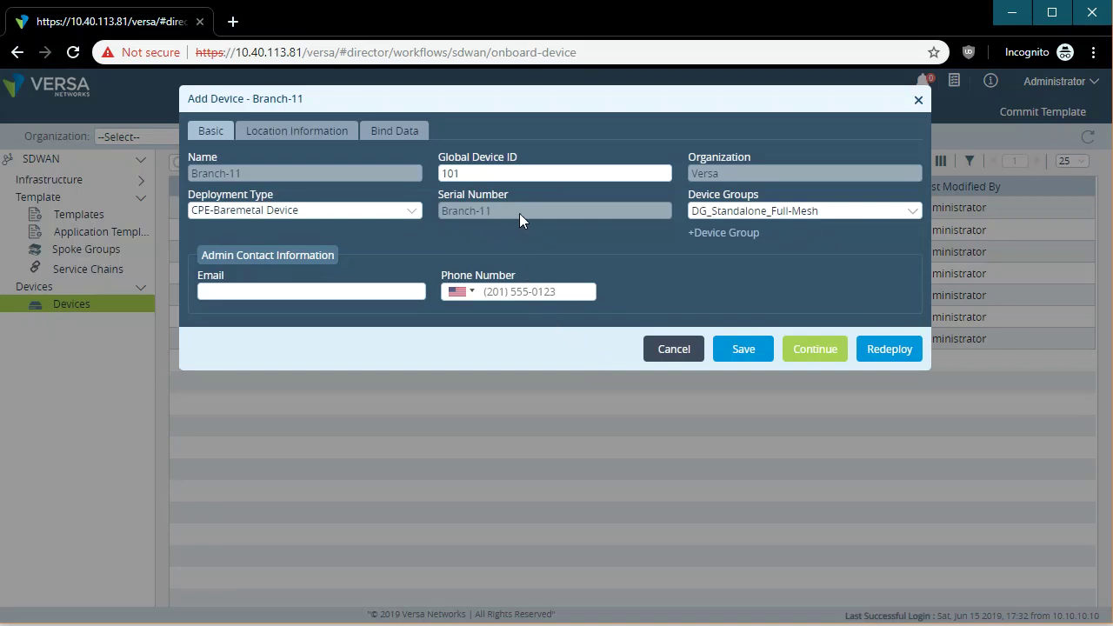
Select Branch-11's serial number, go to Bind Data, and open its variable values.
{"action": "left_click_drag", "start_coordinate": [519, 213], "coordinate": [402, 218]}
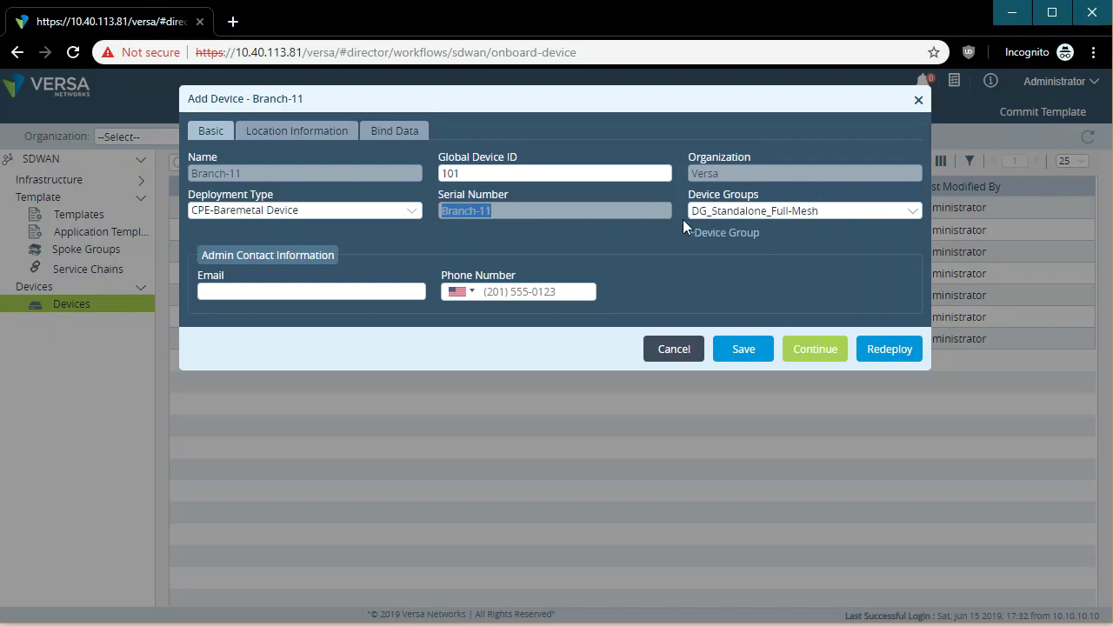
{"action": "left_click", "coordinate": [419, 129]}
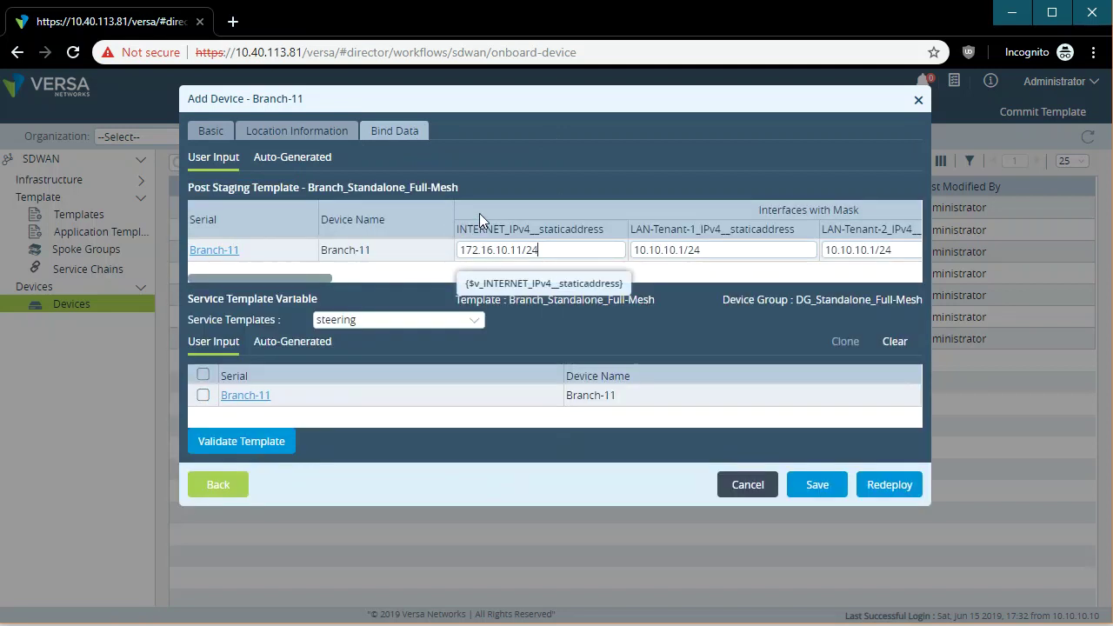
{"action": "left_click", "coordinate": [223, 254]}
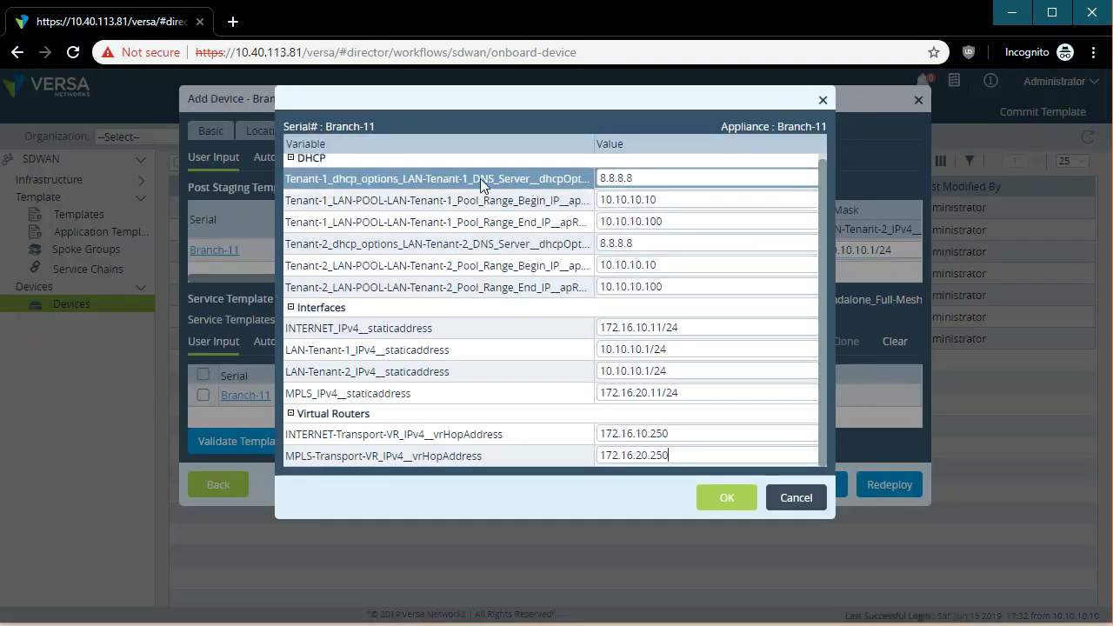
Review DNS 8.8.8.8, INTERNET 172.16.10.11/24 and transport next-hops, then cancel both dialogs unsaved.
{"action": "left_click_drag", "start_coordinate": [664, 176], "coordinate": [584, 172]}
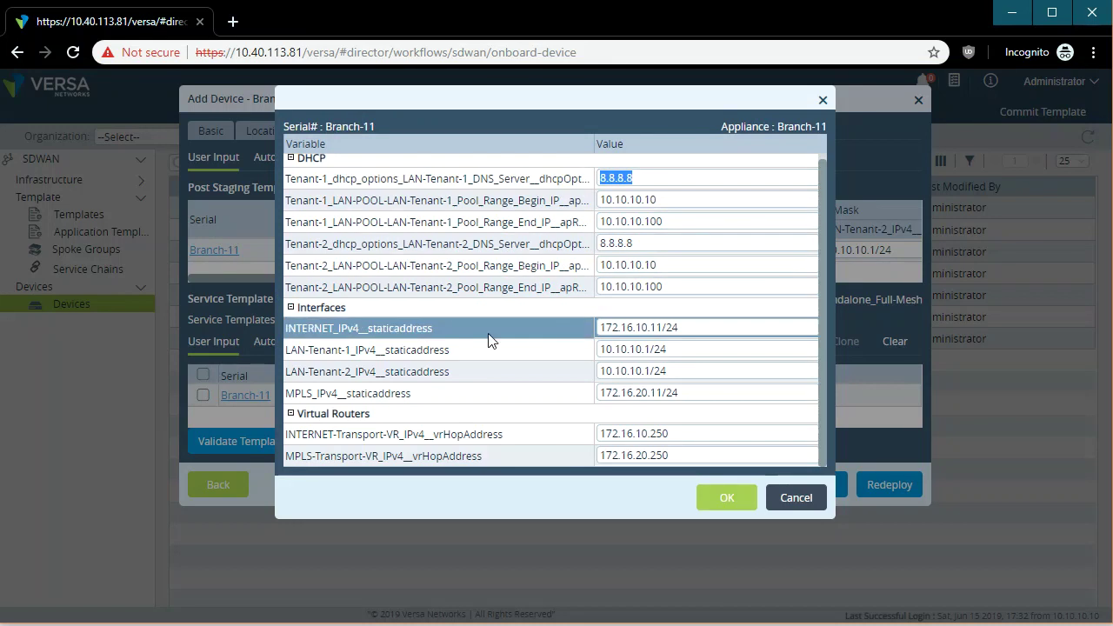
{"action": "left_click", "coordinate": [714, 328]}
{"action": "left_click_drag", "start_coordinate": [713, 328], "coordinate": [561, 336]}
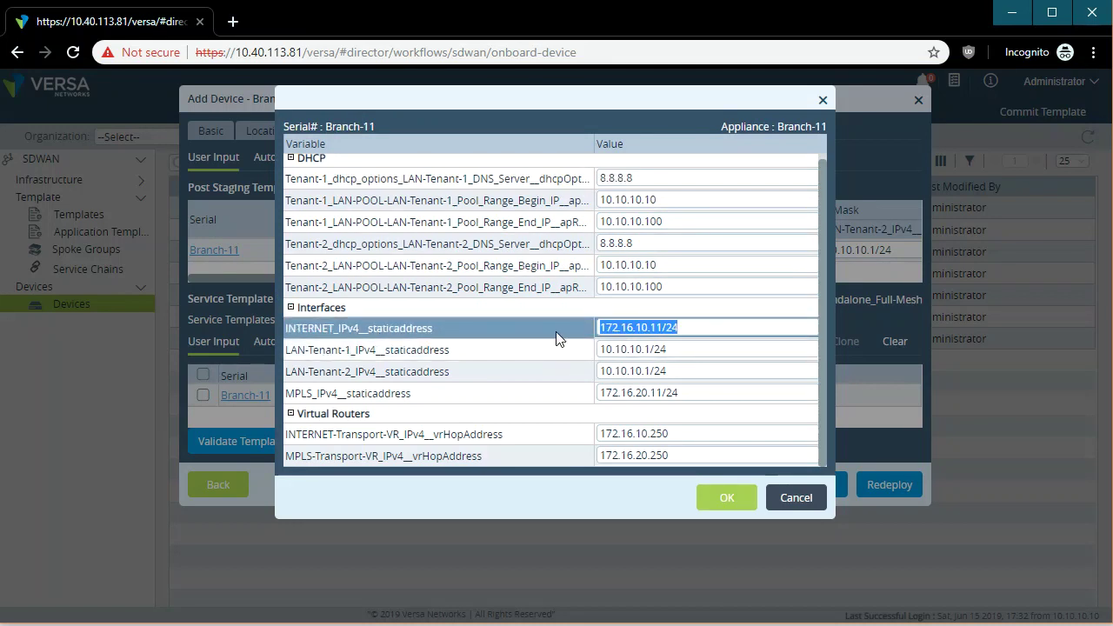
{"action": "left_click_drag", "start_coordinate": [302, 357], "coordinate": [480, 367]}
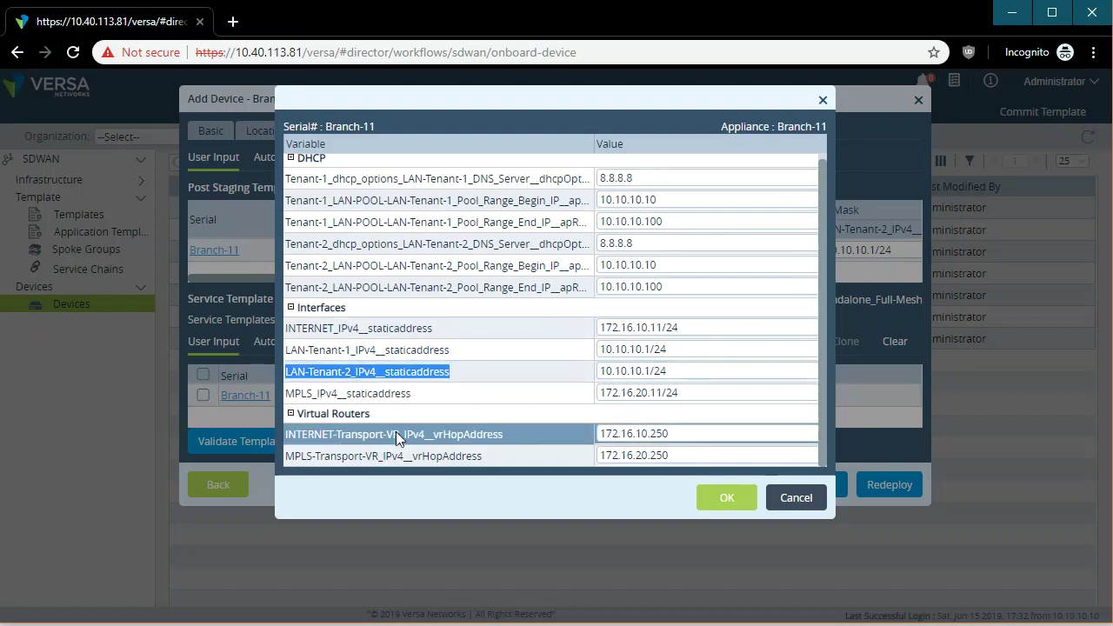
{"action": "left_click_drag", "start_coordinate": [695, 432], "coordinate": [482, 437]}
{"action": "left_click_drag", "start_coordinate": [674, 454], "coordinate": [596, 455]}
{"action": "left_click", "coordinate": [809, 498]}
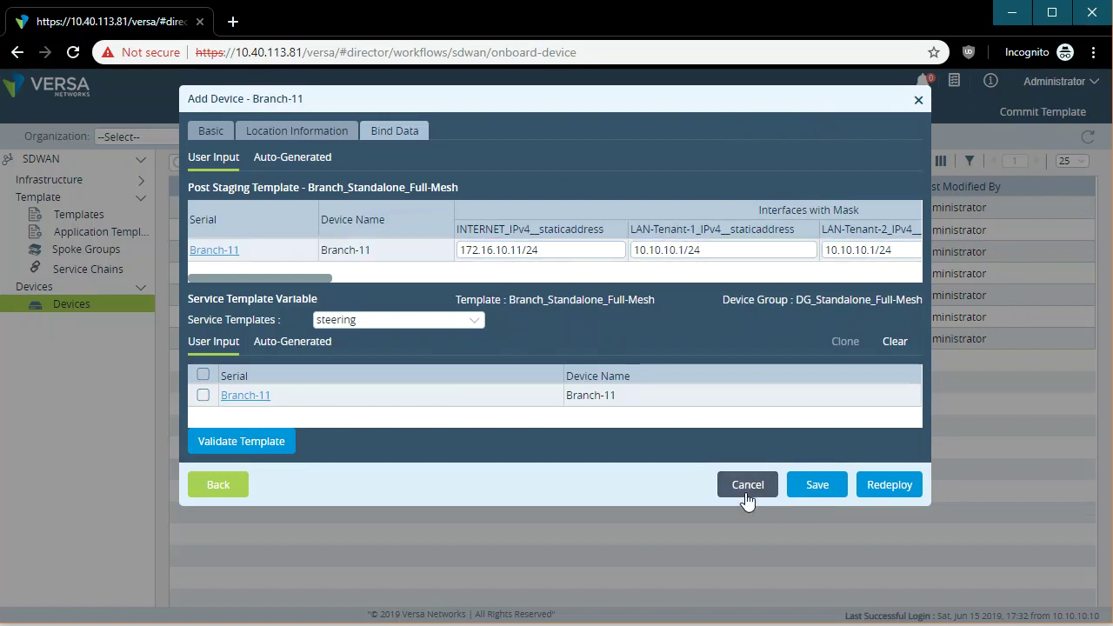
{"action": "left_click", "coordinate": [746, 498]}
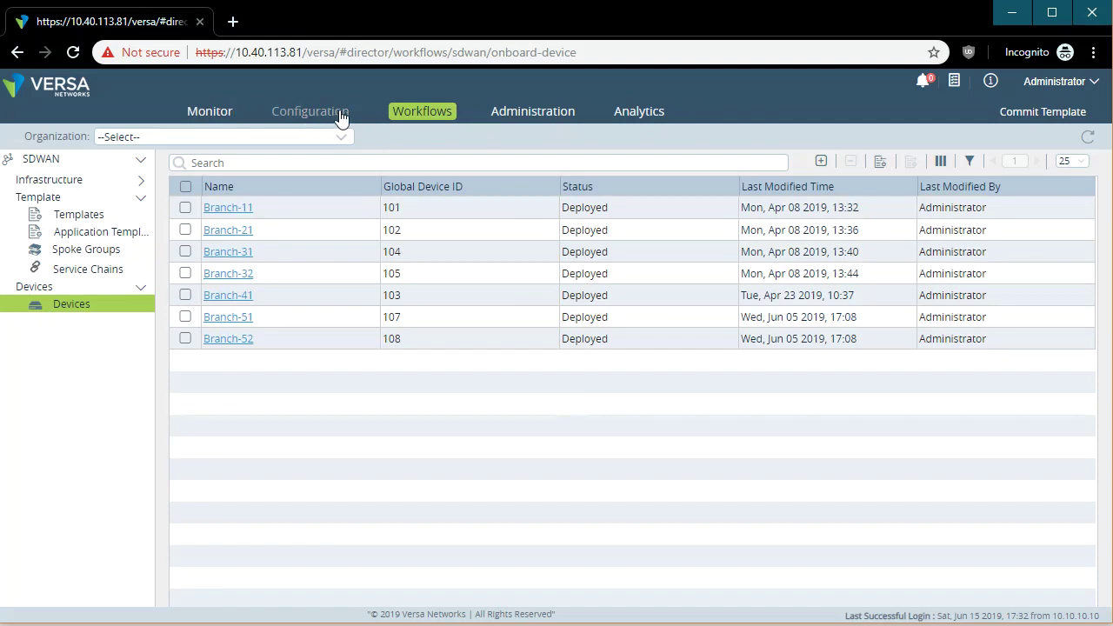
Open Administration > Connectors > Analytics Cluster showing Analytics-1, and expand System.
{"action": "left_click", "coordinate": [564, 114]}
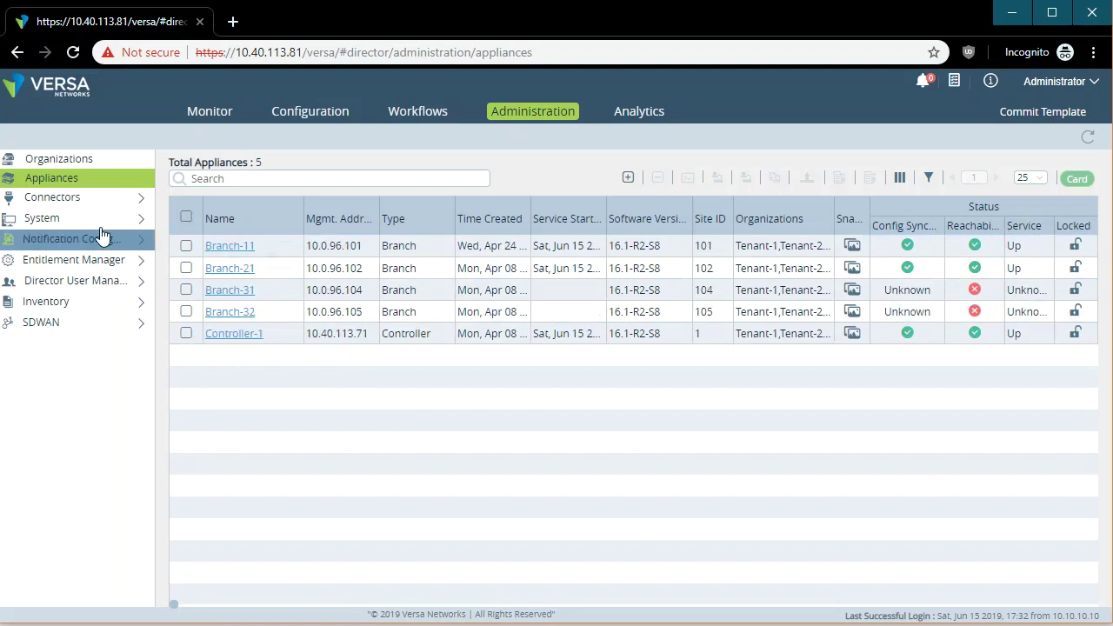
{"action": "left_click", "coordinate": [88, 206]}
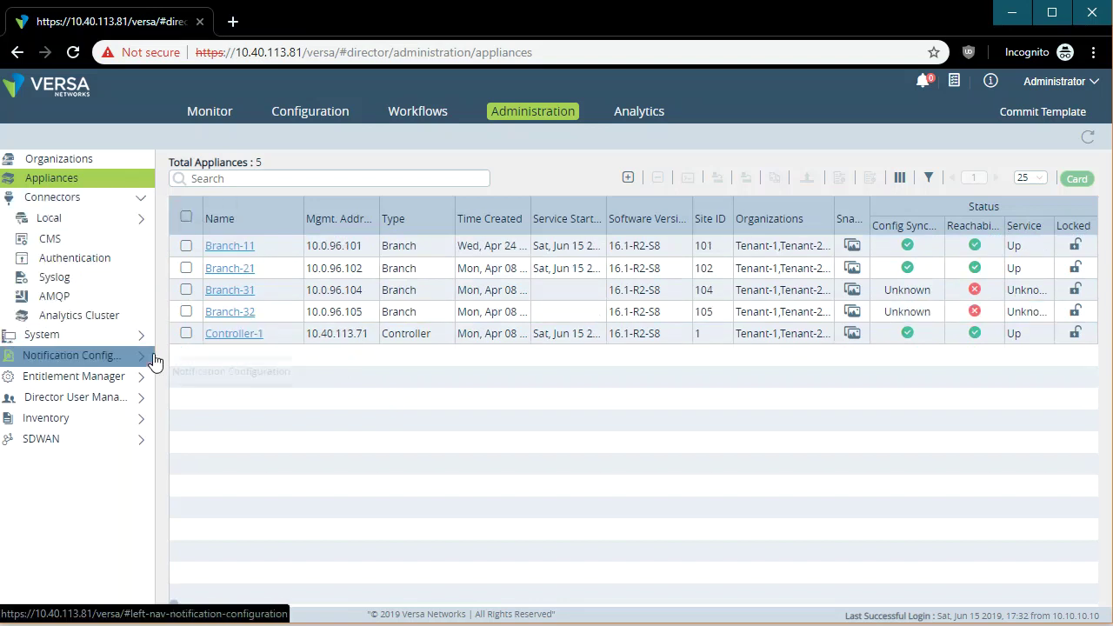
{"action": "left_click", "coordinate": [94, 320]}
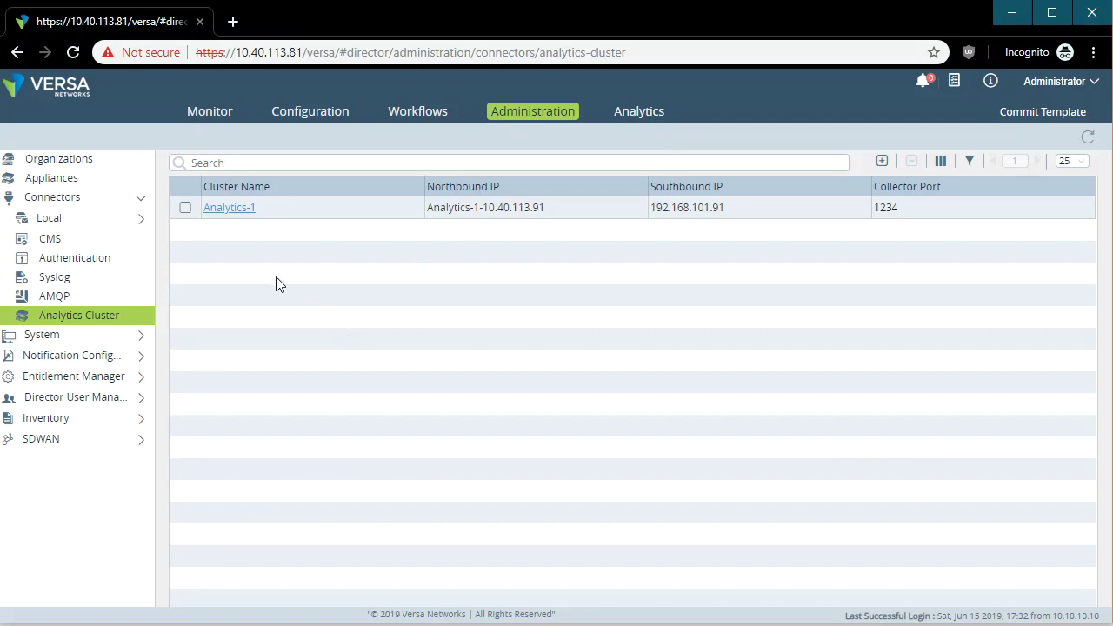
{"action": "left_click", "coordinate": [91, 337]}
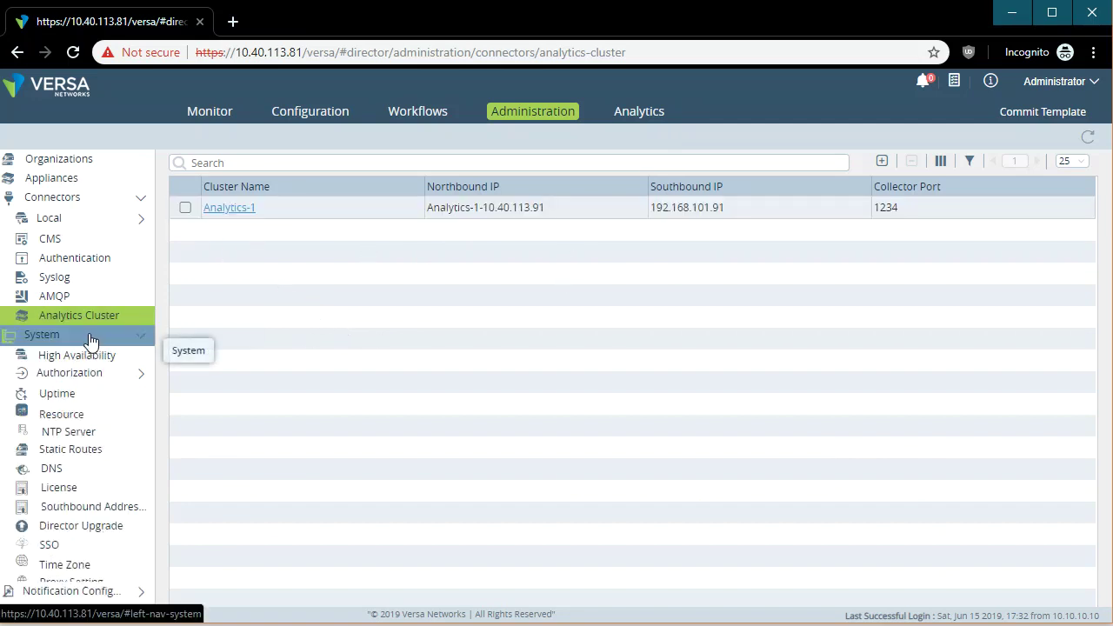
View the System High Availability page and the Entitlement Manager summary.
{"action": "left_click", "coordinate": [95, 356]}
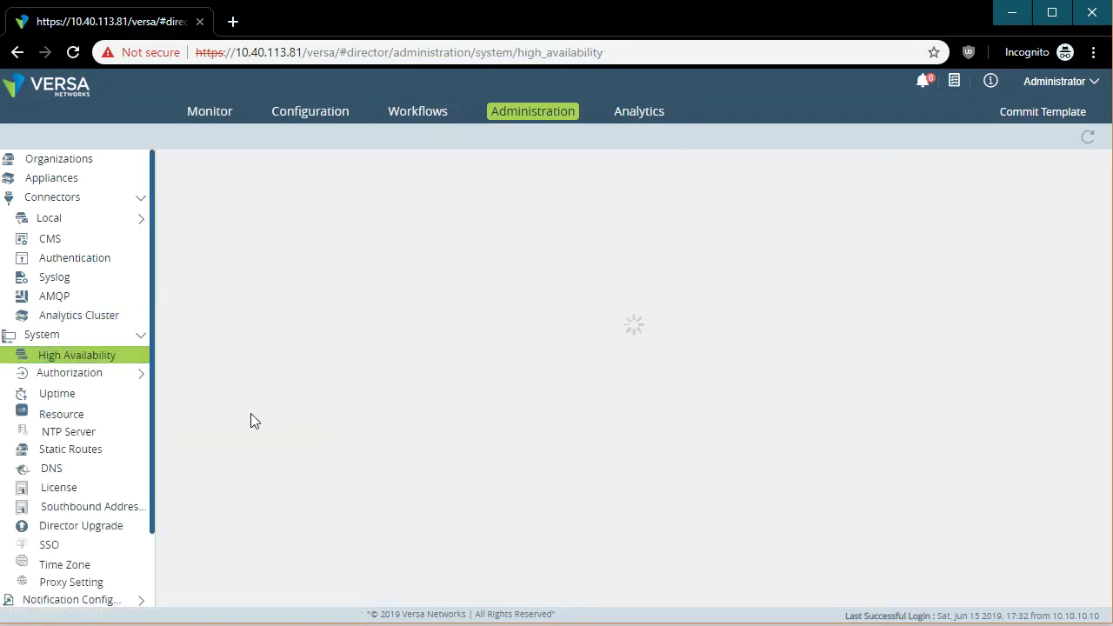
{"action": "scroll", "coordinate": [52, 462], "scroll_direction": "down", "scroll_amount": 1}
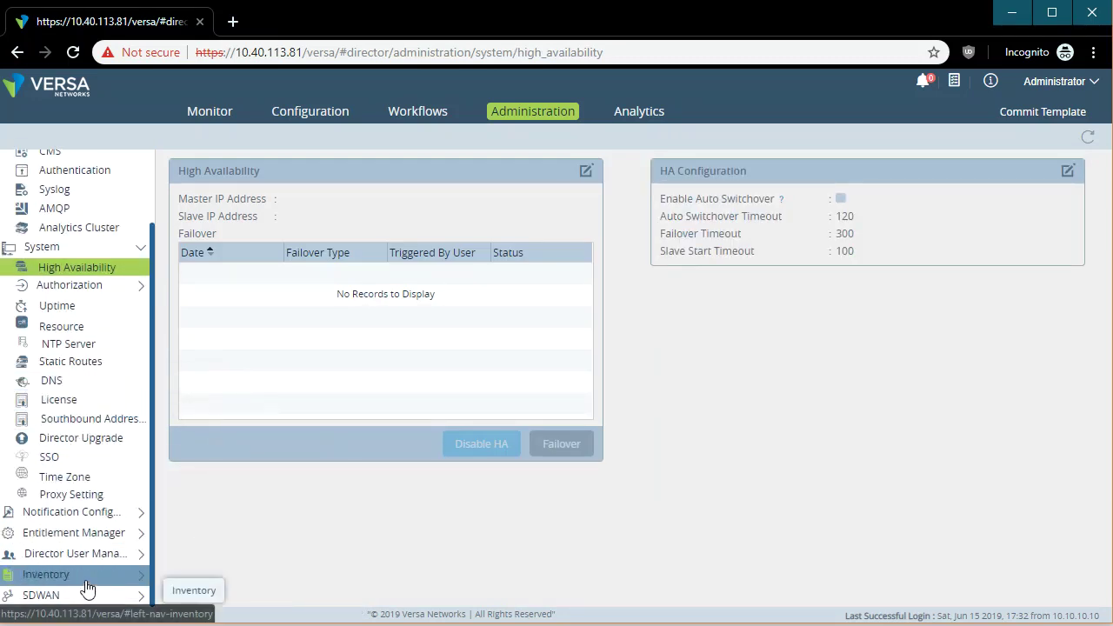
{"action": "left_click", "coordinate": [100, 534]}
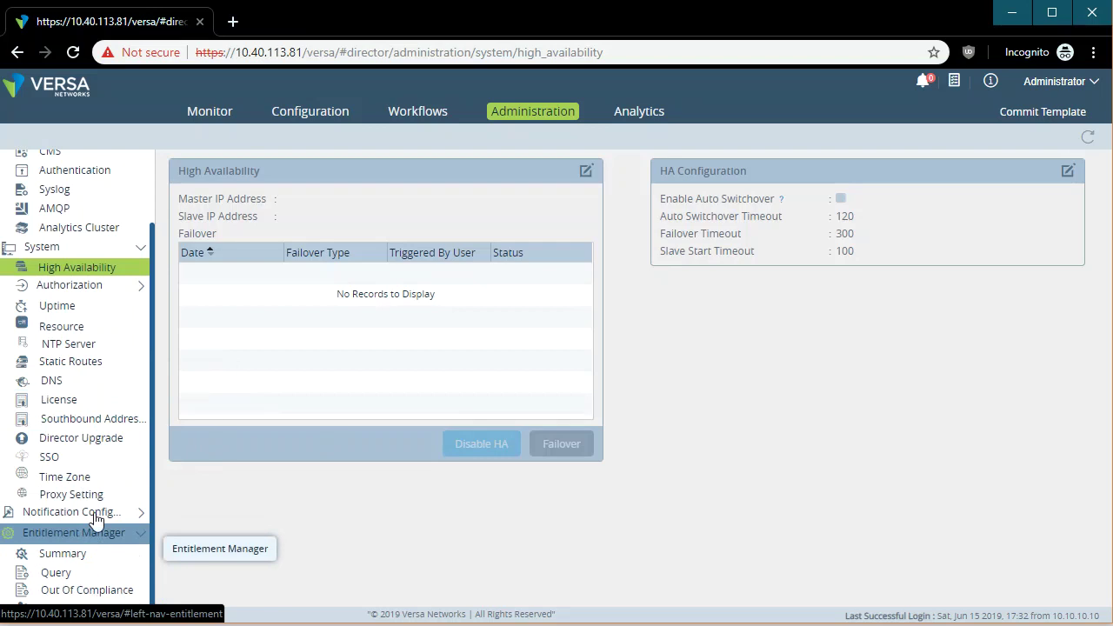
{"action": "left_click", "coordinate": [84, 470]}
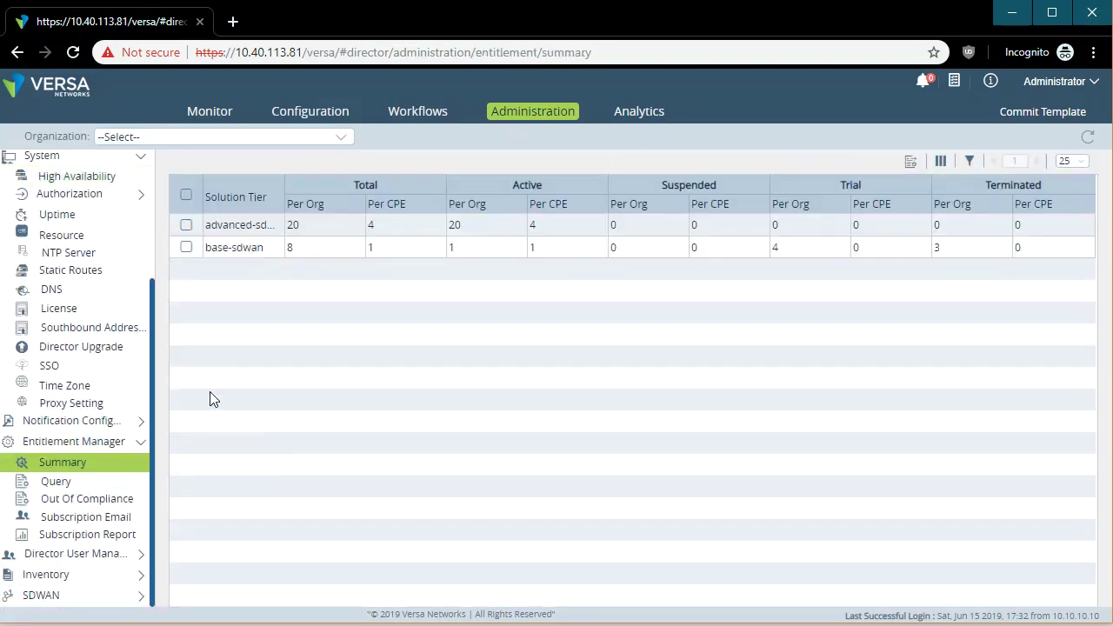
Open Organization Users under Director User Management.
{"action": "left_click", "coordinate": [106, 557]}
{"action": "scroll", "coordinate": [106, 556], "scroll_direction": "down", "scroll_amount": 2}
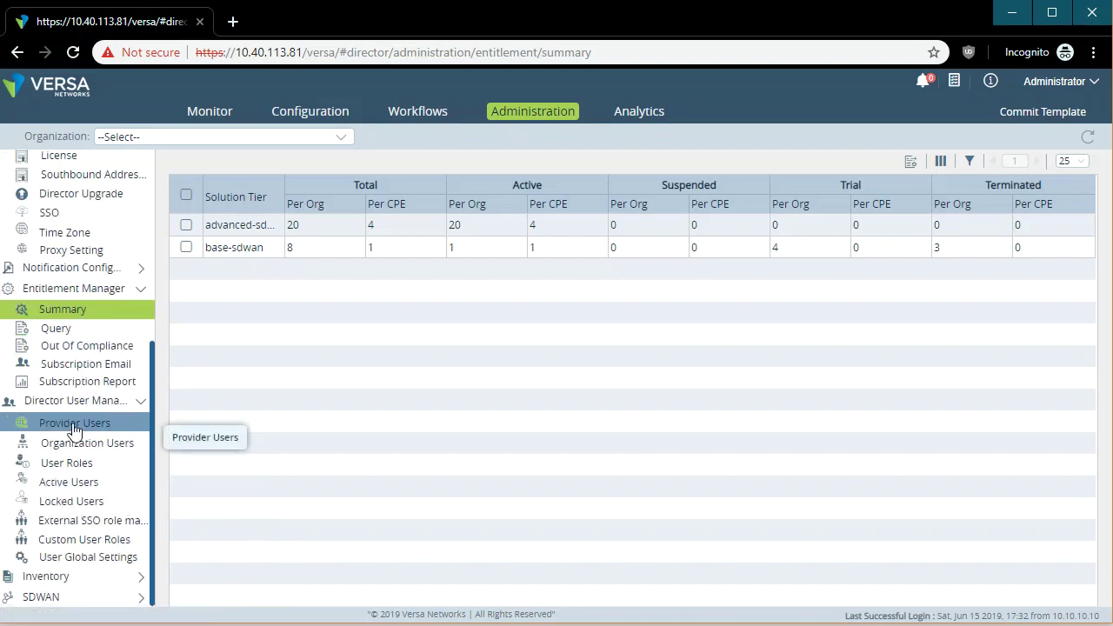
{"action": "left_click", "coordinate": [96, 448]}
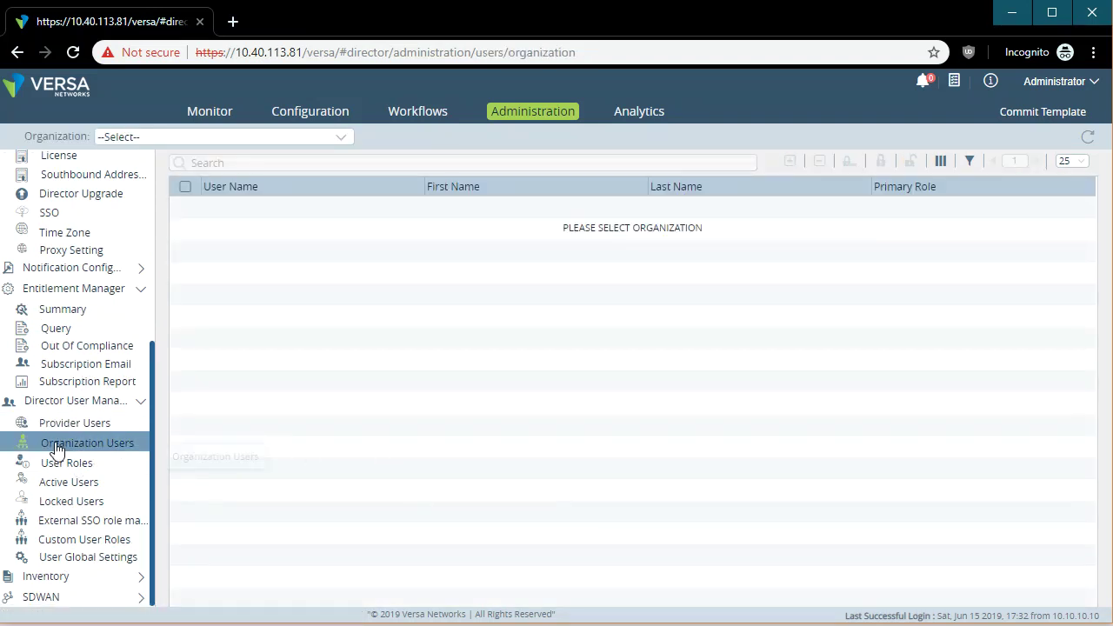
{"action": "scroll", "coordinate": [105, 456], "scroll_direction": "up", "scroll_amount": 3}
{"action": "scroll", "coordinate": [87, 455], "scroll_direction": "down", "scroll_amount": 3}
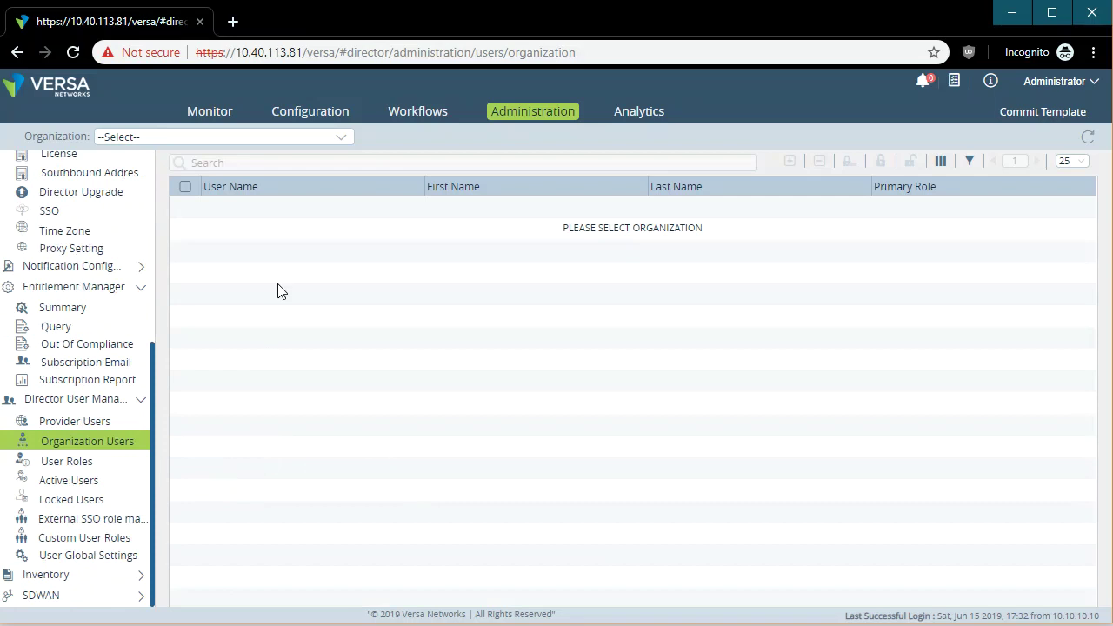
Start a new Tenant-1 user and enter its user name and first and last names, replacing the hyphen with an underscore.
{"action": "left_click", "coordinate": [339, 137]}
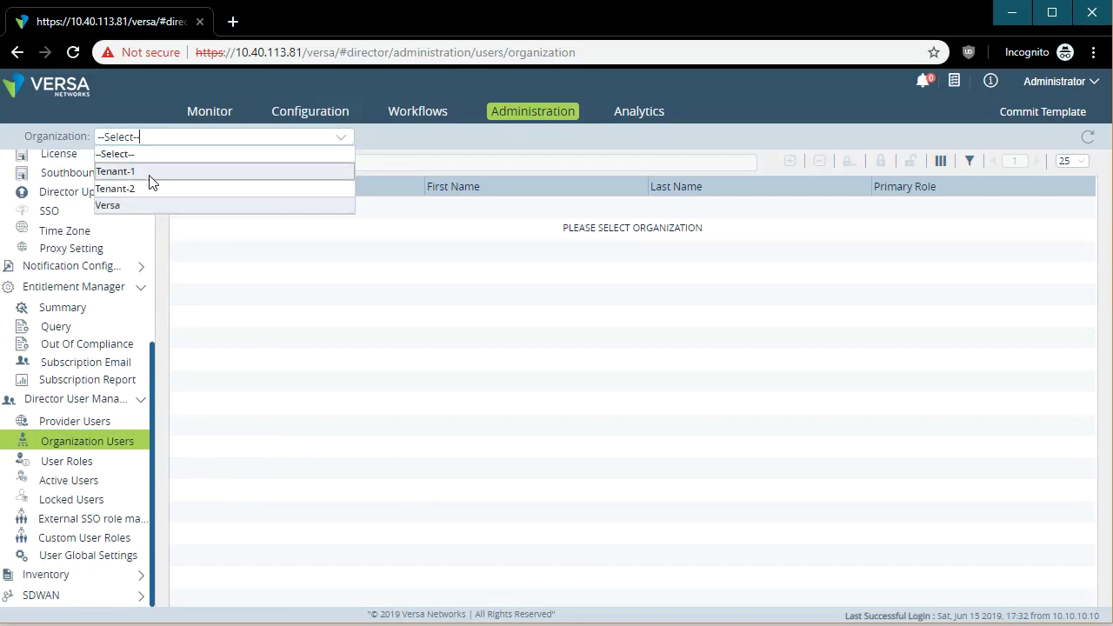
{"action": "left_click", "coordinate": [150, 173]}
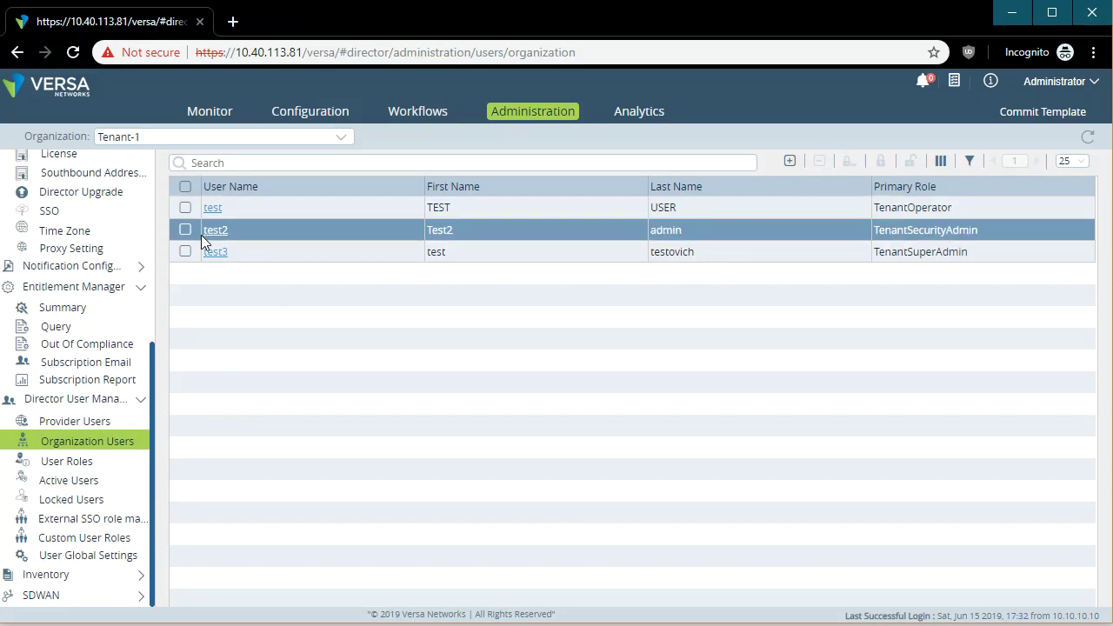
{"action": "left_click", "coordinate": [791, 162]}
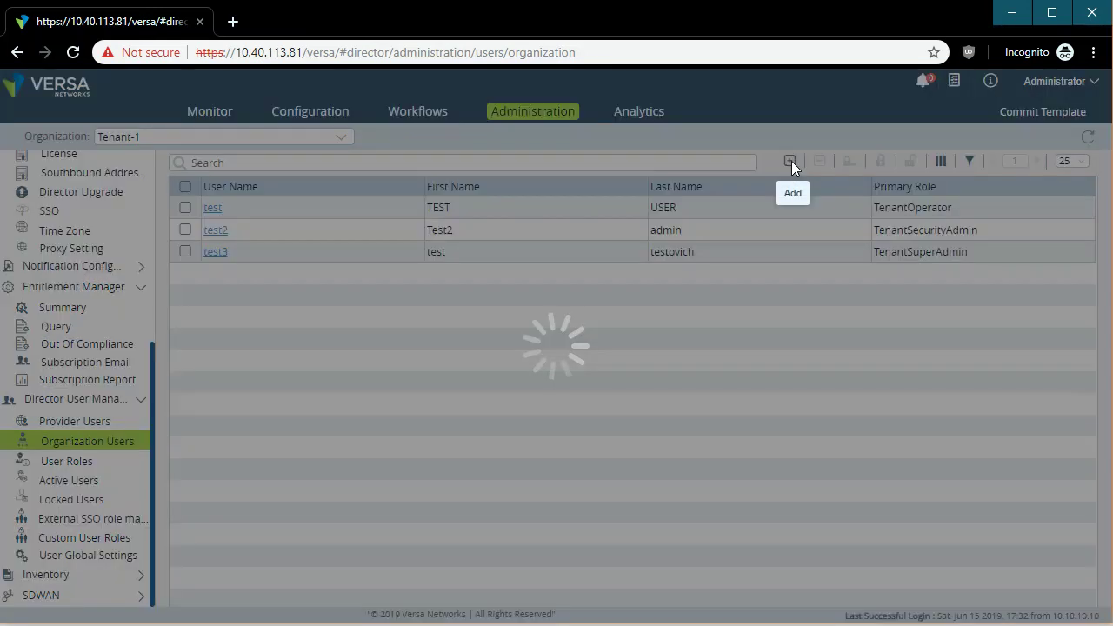
{"action": "left_click", "coordinate": [353, 141]}
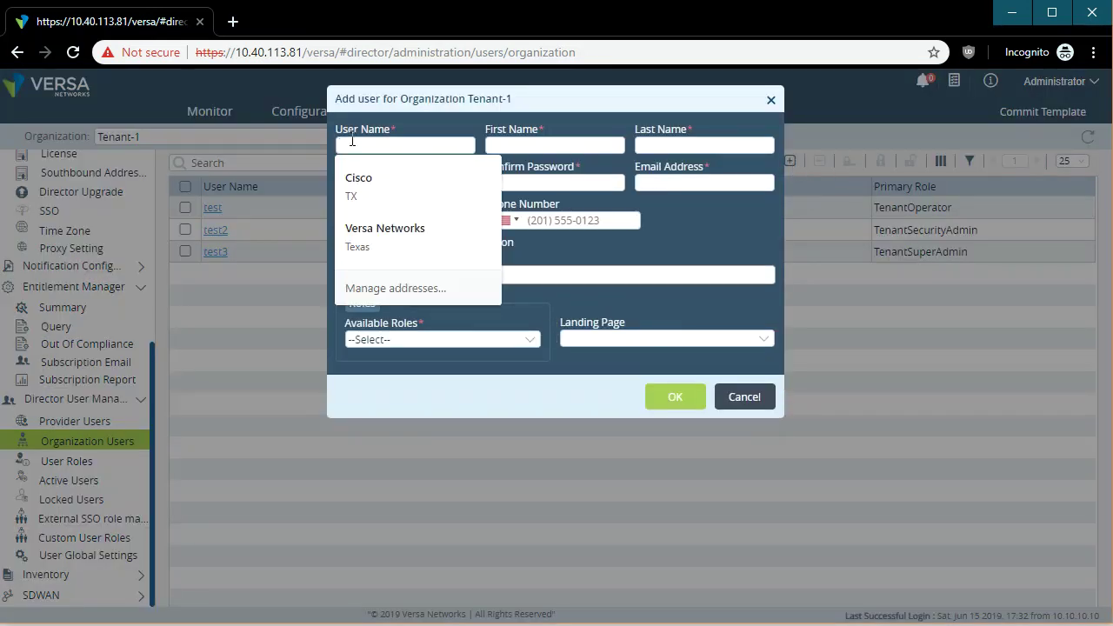
{"action": "type", "text": "test-recording"}
{"action": "left_click", "coordinate": [548, 147]}
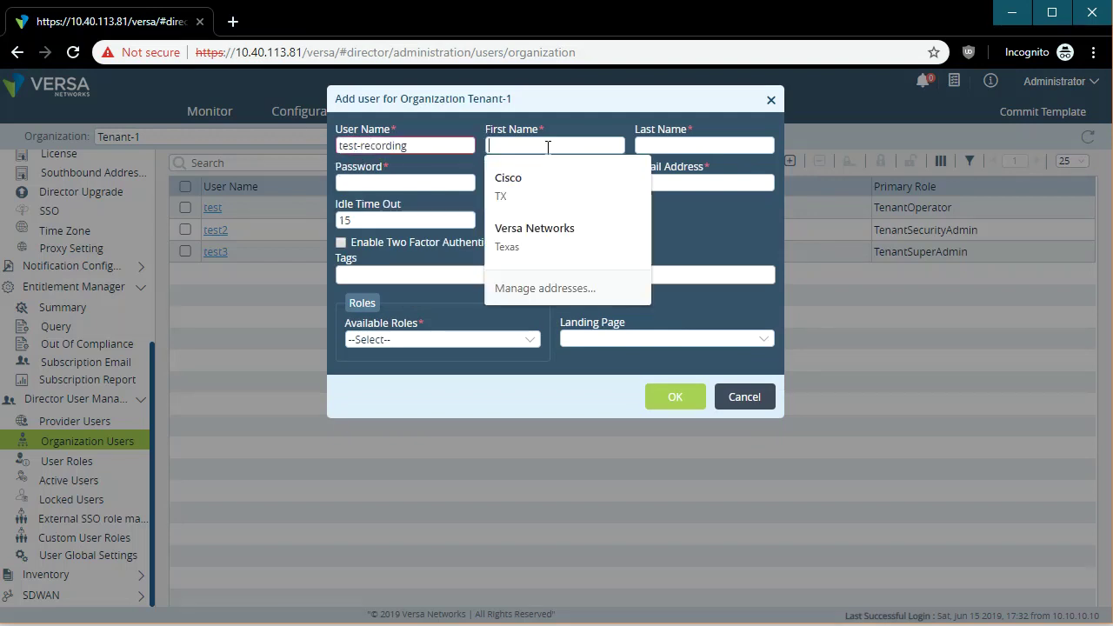
{"action": "type", "text": "Test"}
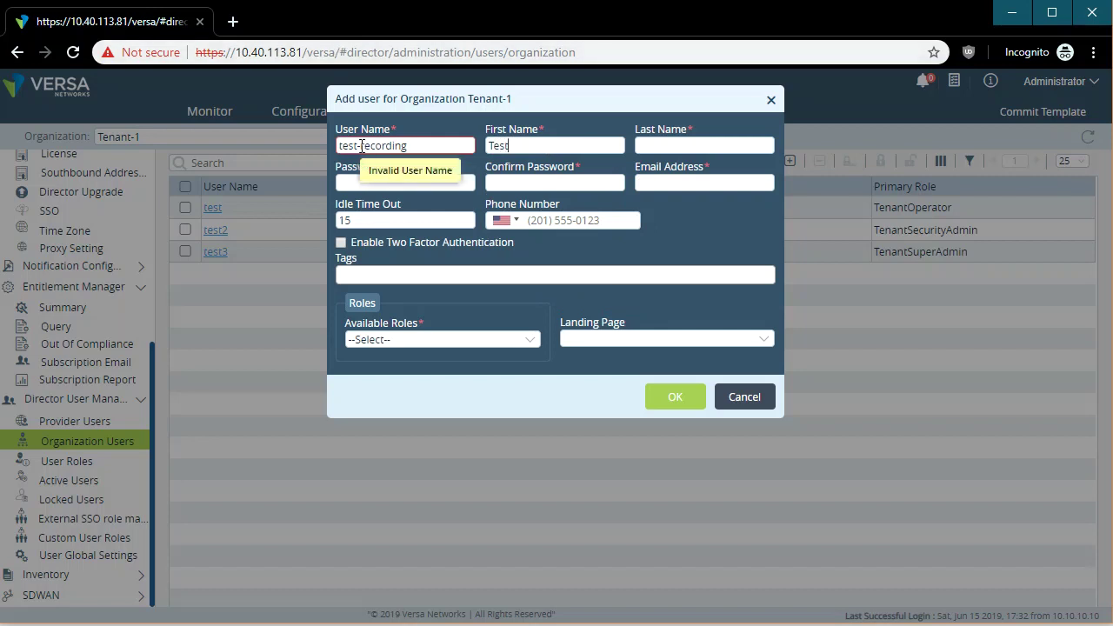
{"action": "left_click", "coordinate": [361, 146]}
{"action": "key", "text": "BackSpace"}
{"action": "type", "text": "_"}
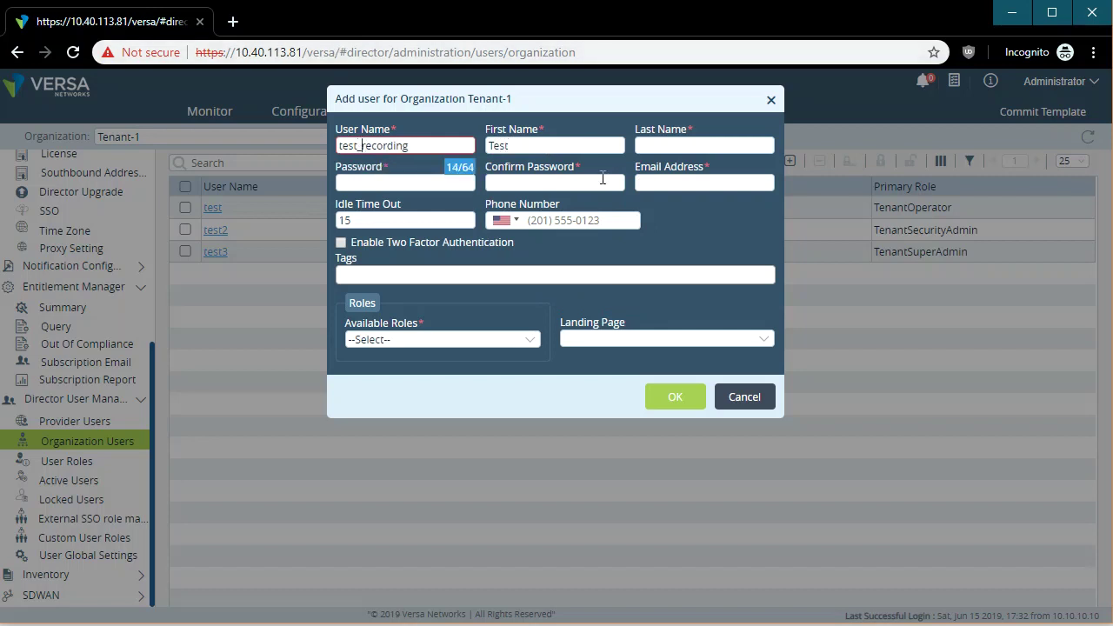
{"action": "left_click", "coordinate": [671, 146]}
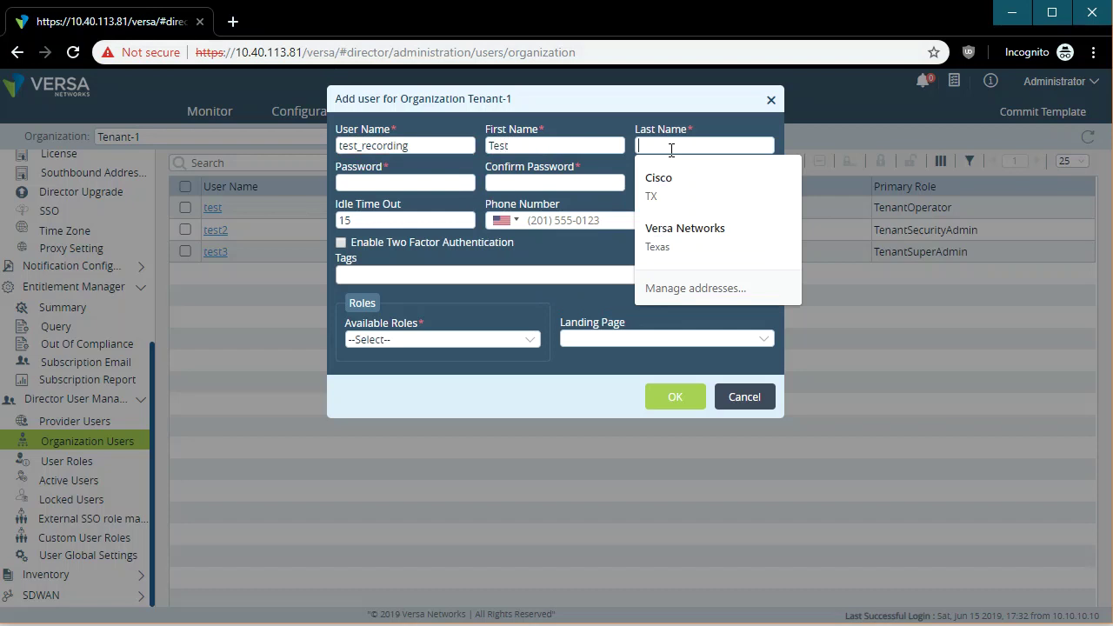
{"action": "type", "text": "Recording"}
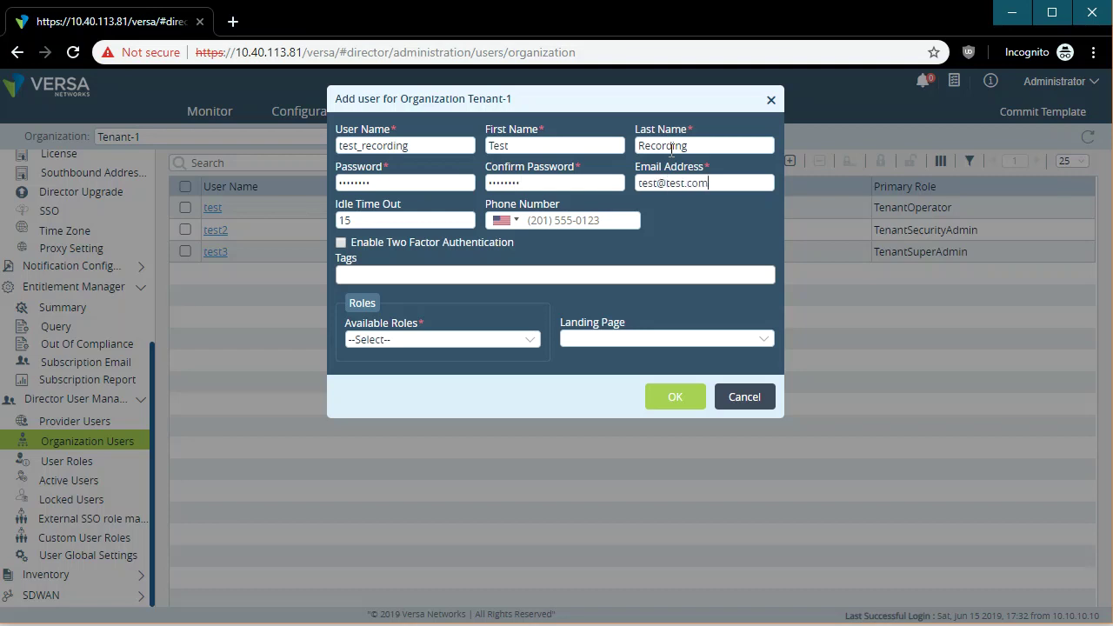
Give the user the TenantSuperAdmin role with the default landing page, save, and select its row.
{"action": "left_click", "coordinate": [430, 341]}
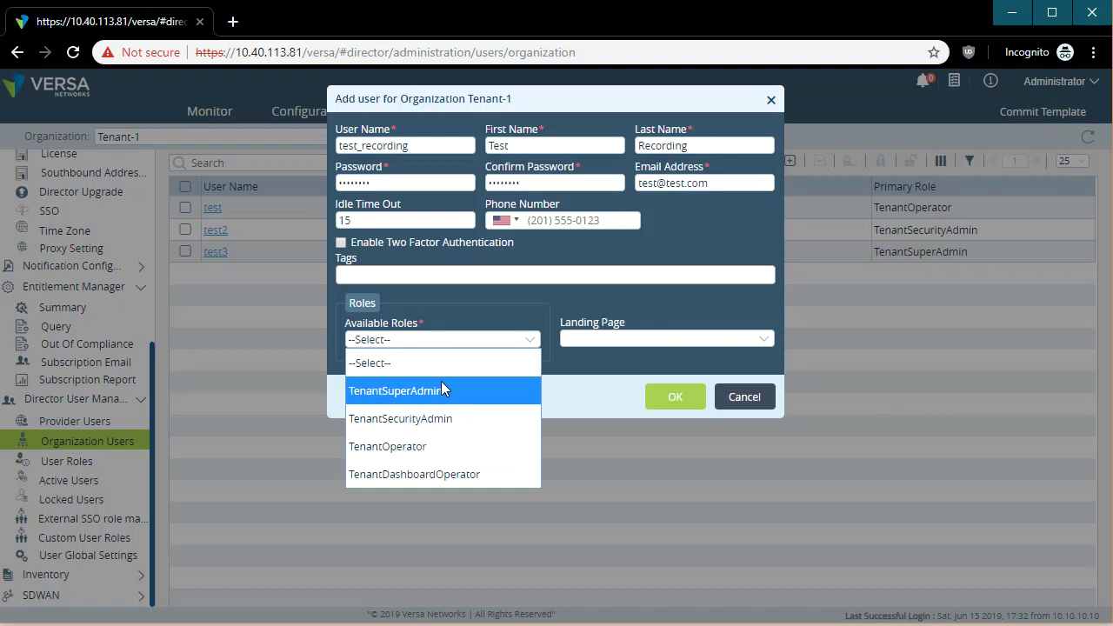
{"action": "left_click", "coordinate": [467, 388]}
{"action": "left_click", "coordinate": [695, 337]}
{"action": "left_click", "coordinate": [695, 339]}
{"action": "left_click", "coordinate": [685, 398]}
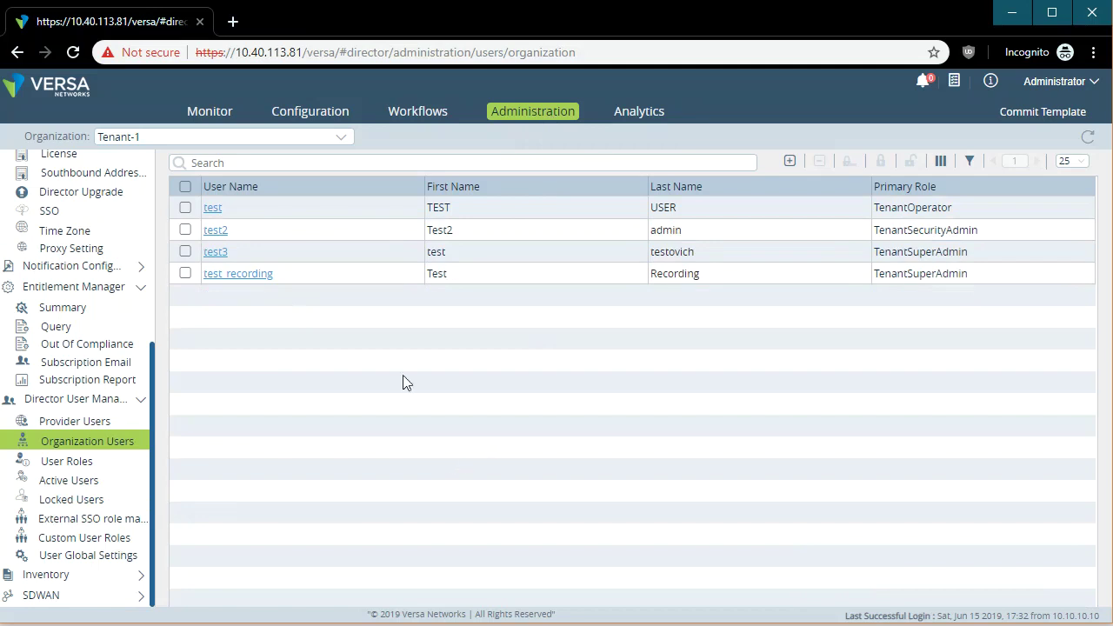
{"action": "left_click", "coordinate": [187, 273]}
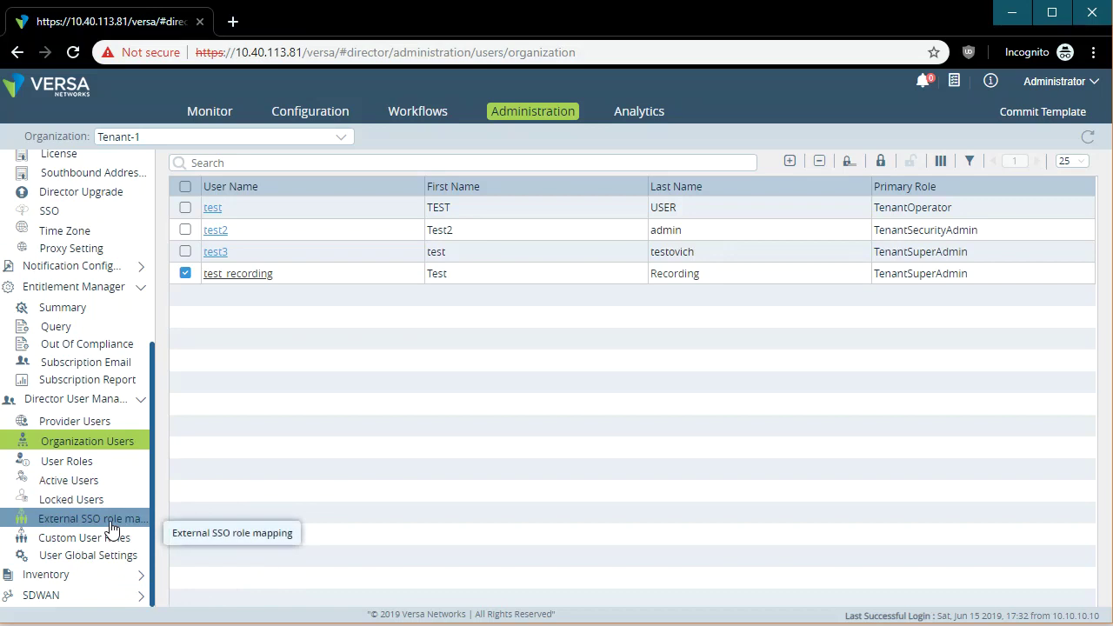
Step through Inventory's Hardware, Unknown Devices, Vendor Catalog and Image pages.
{"action": "left_click", "coordinate": [106, 590]}
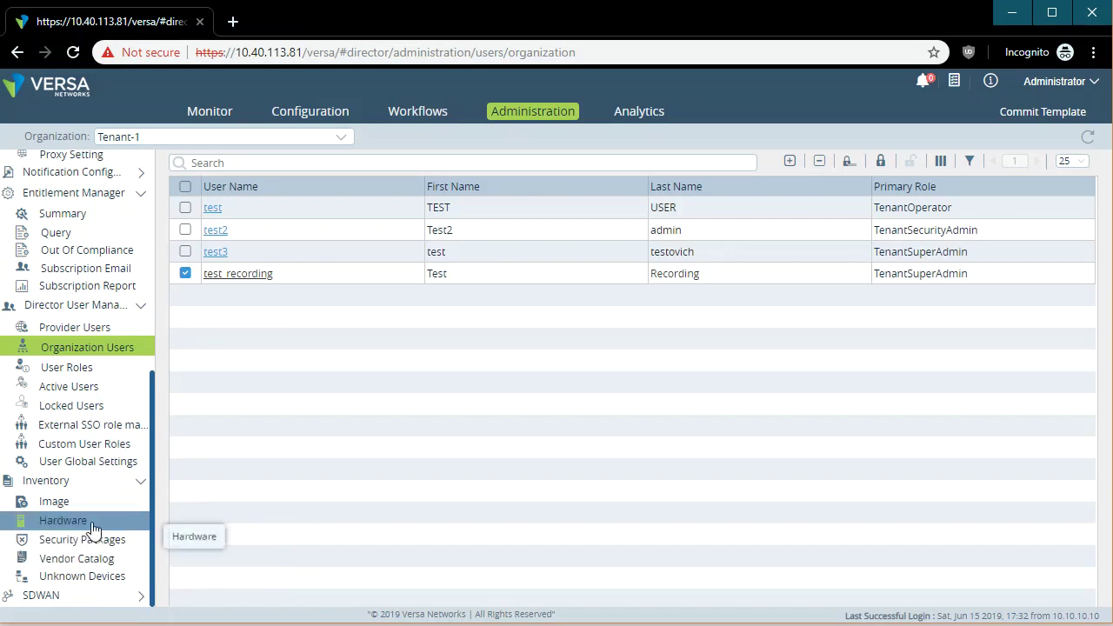
{"action": "left_click", "coordinate": [93, 524]}
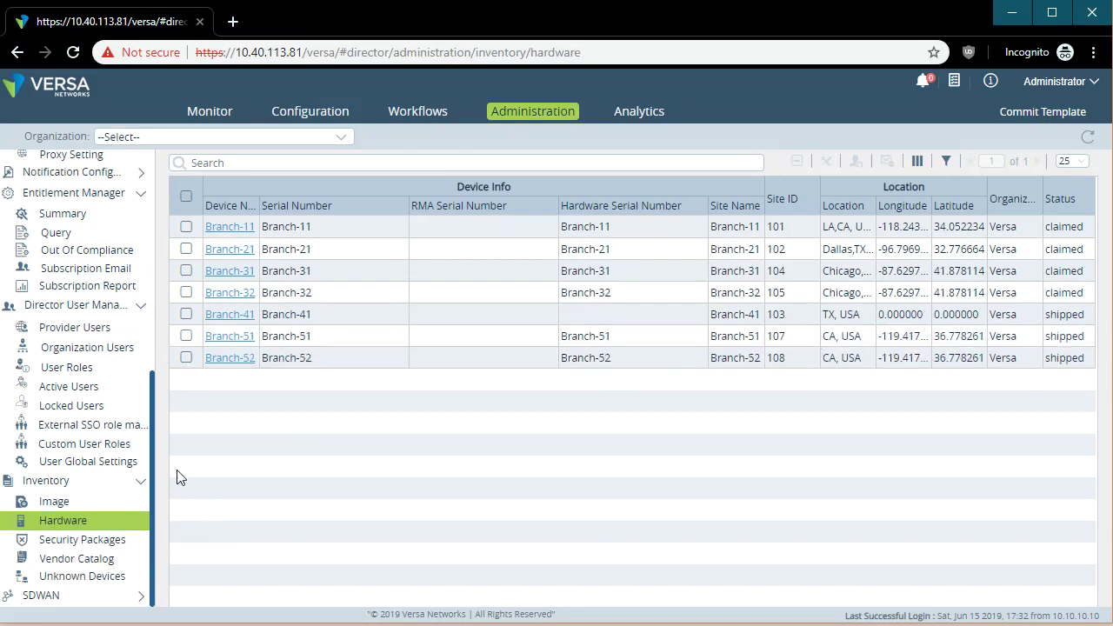
{"action": "left_click", "coordinate": [85, 577]}
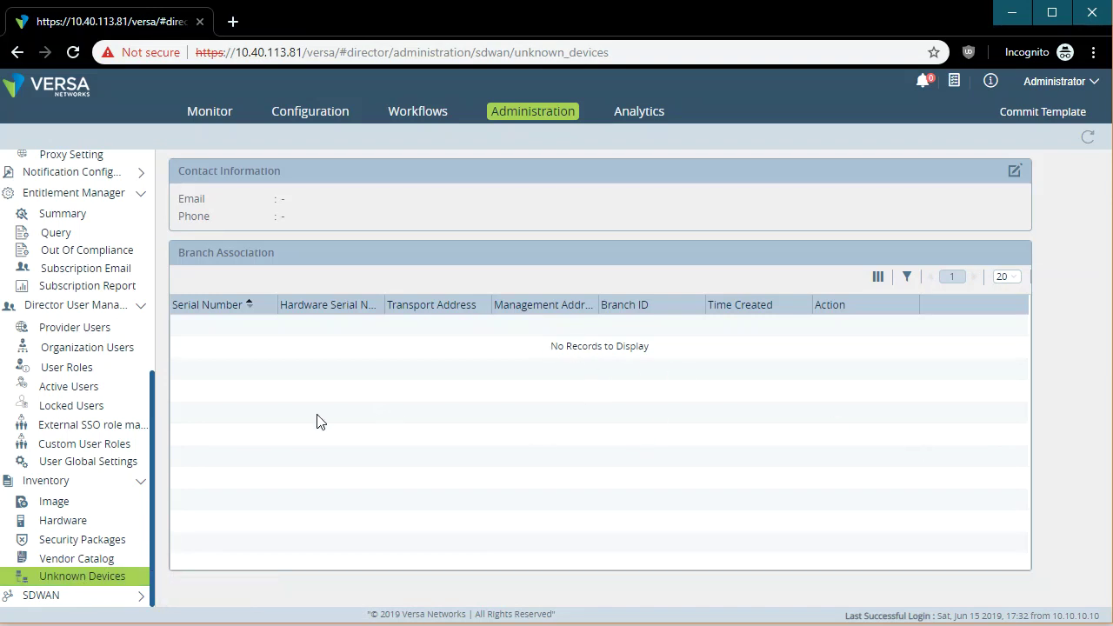
{"action": "left_click", "coordinate": [105, 567]}
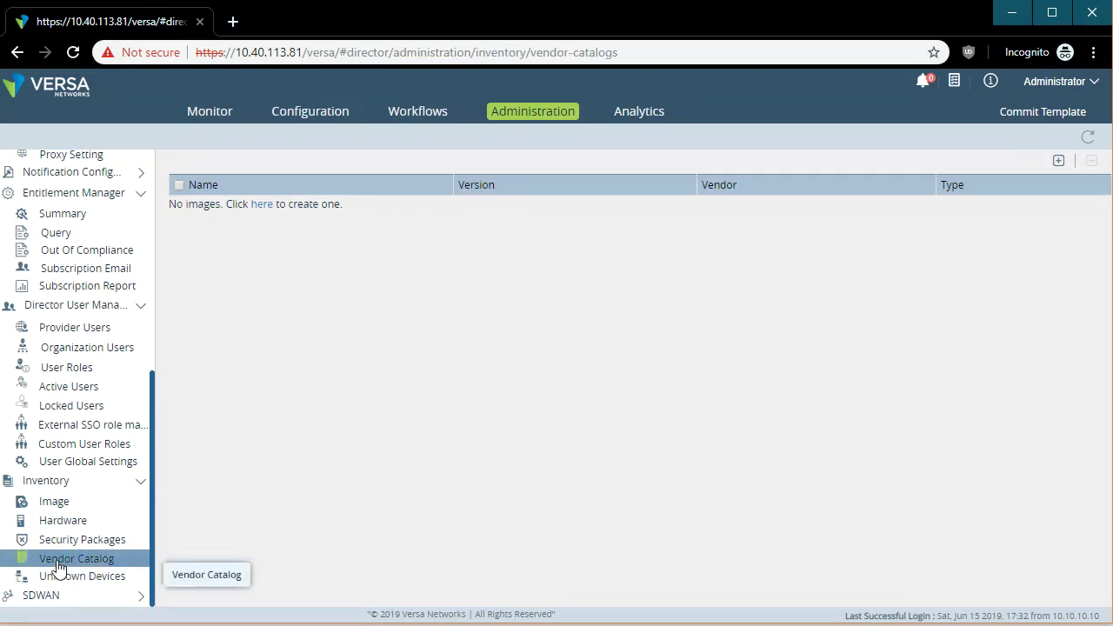
{"action": "left_click", "coordinate": [85, 507]}
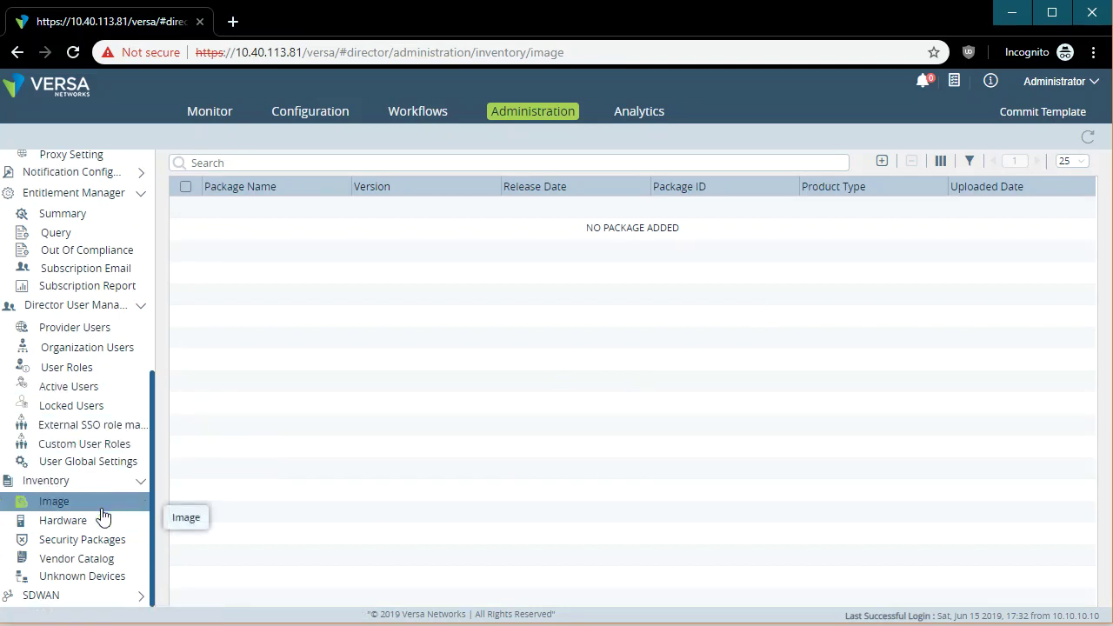
Filter Organization Users by Tenant-1 and select the new TenantSuperAdmin user's row.
{"action": "left_click", "coordinate": [100, 331]}
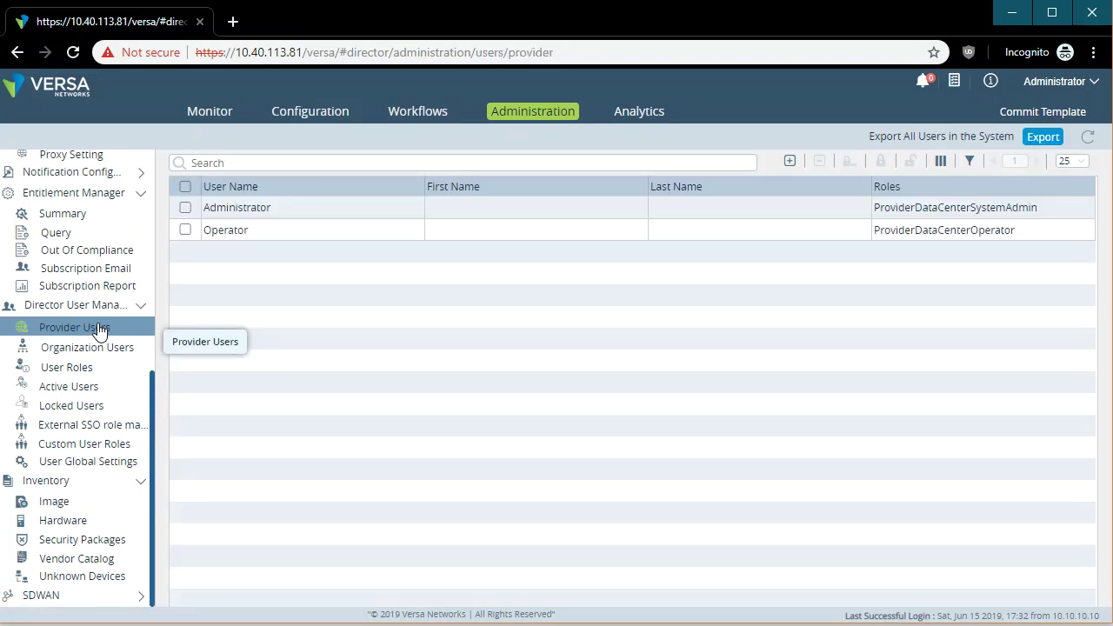
{"action": "left_click", "coordinate": [124, 358]}
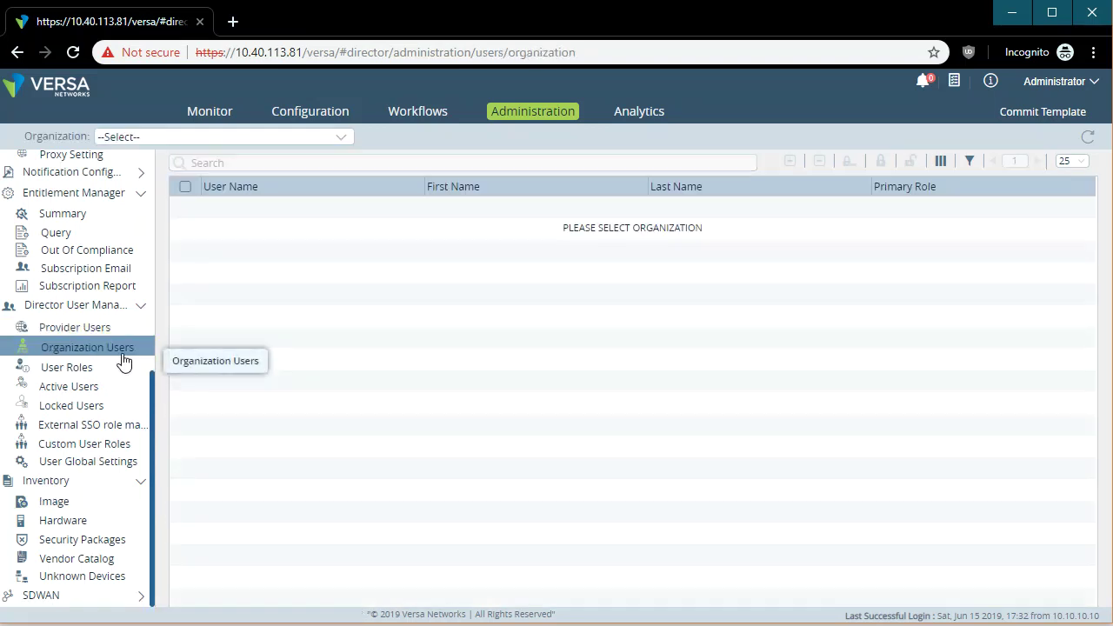
{"action": "left_click", "coordinate": [343, 140]}
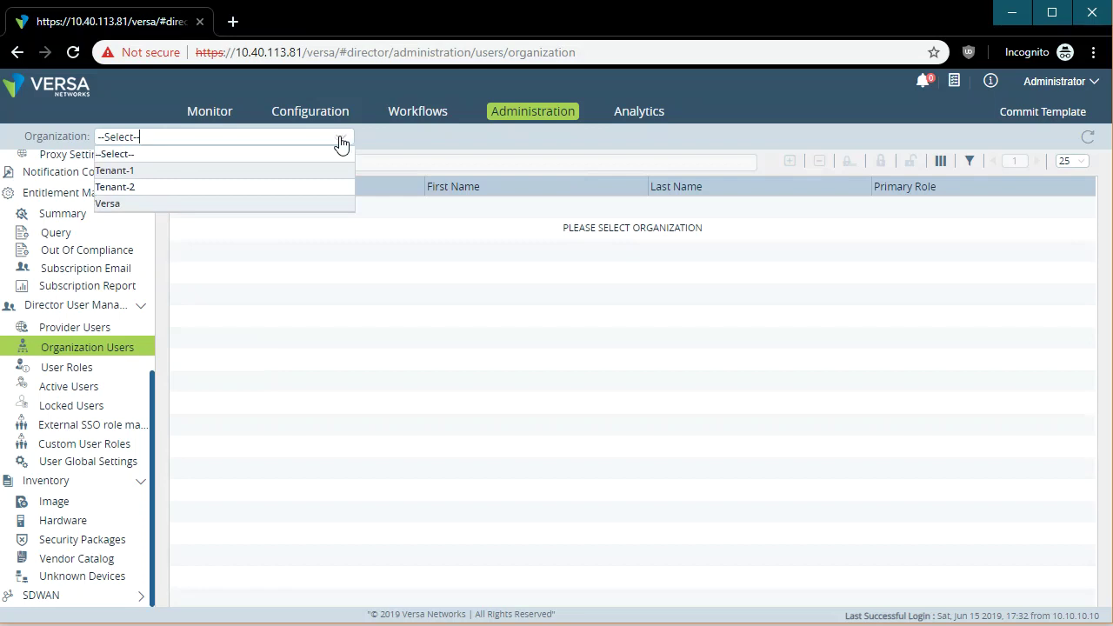
{"action": "left_click", "coordinate": [148, 172]}
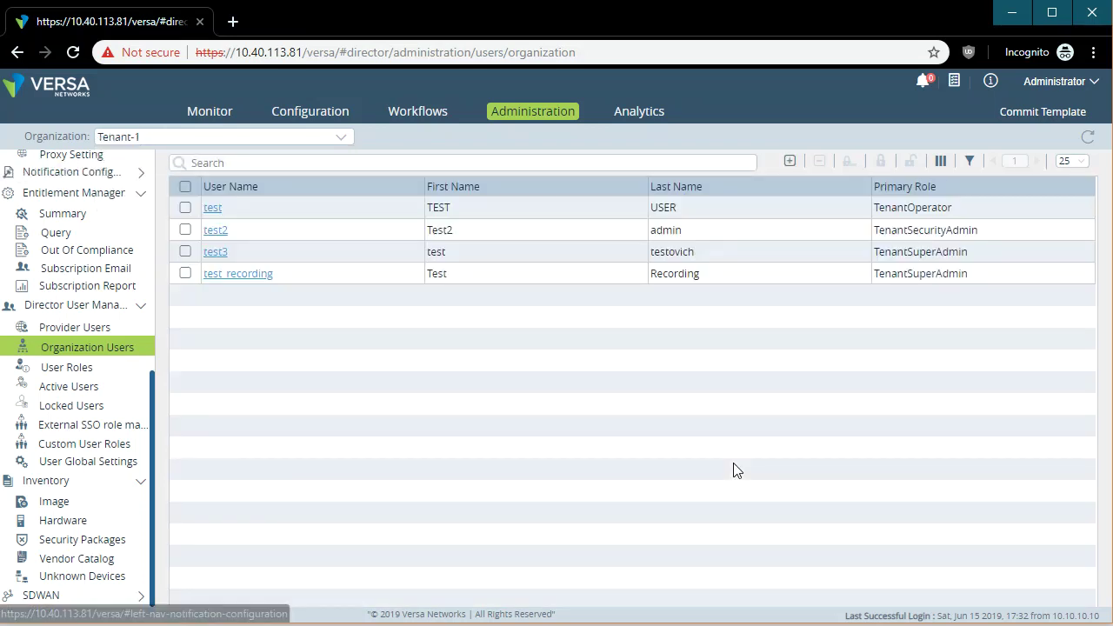
{"action": "left_click", "coordinate": [186, 273]}
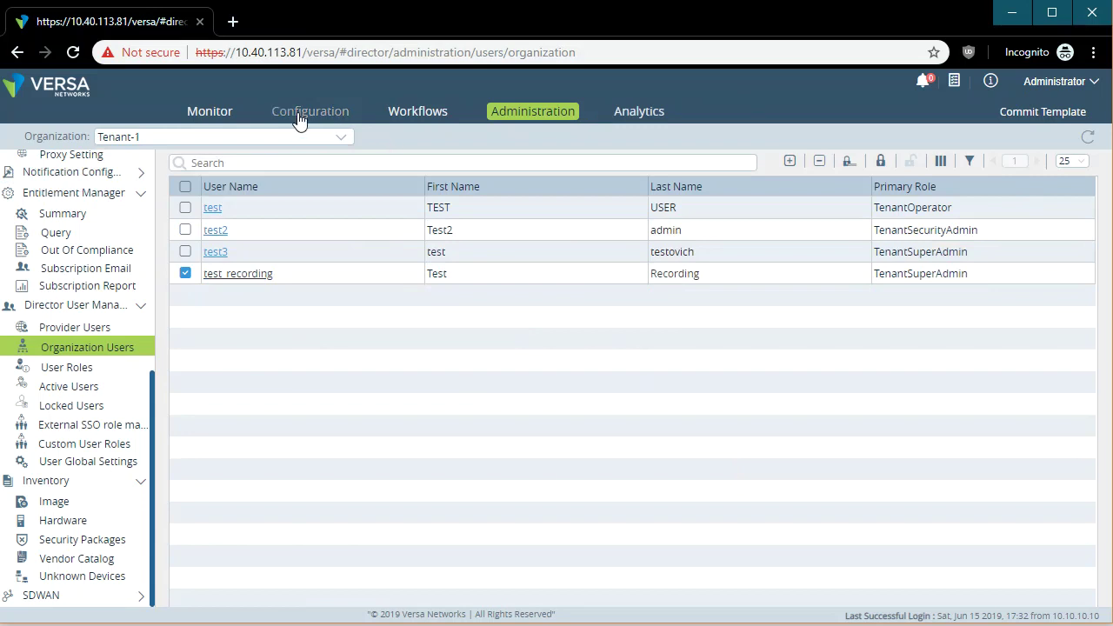
Log out of the administrator account and enter the tenant user name on the login page.
{"action": "left_click", "coordinate": [185, 273]}
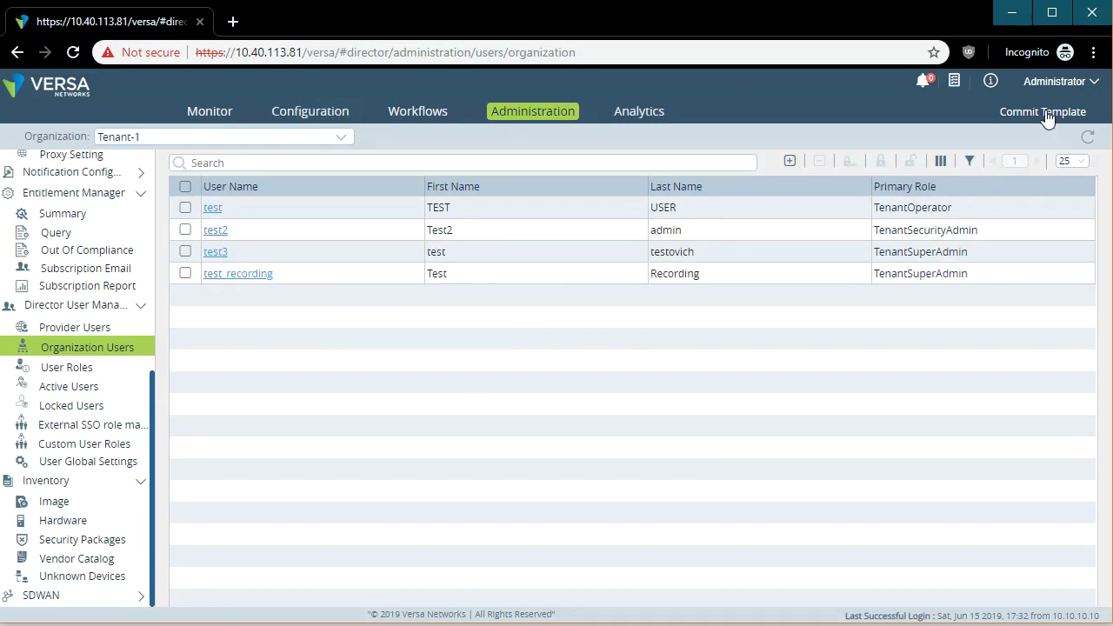
{"action": "left_click", "coordinate": [1094, 83]}
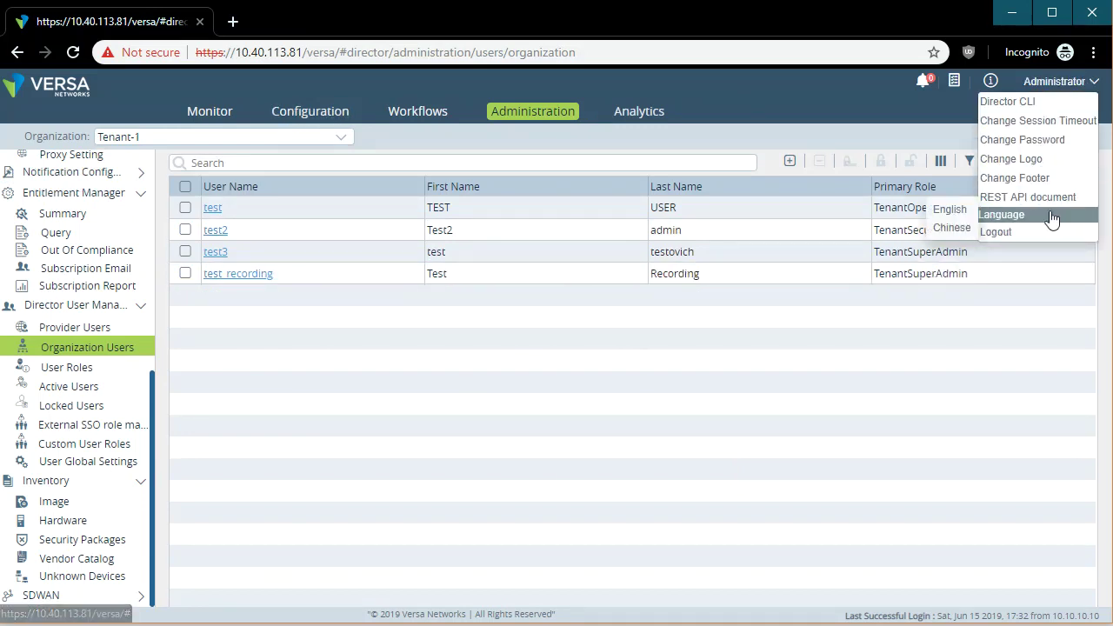
{"action": "left_click", "coordinate": [1035, 230]}
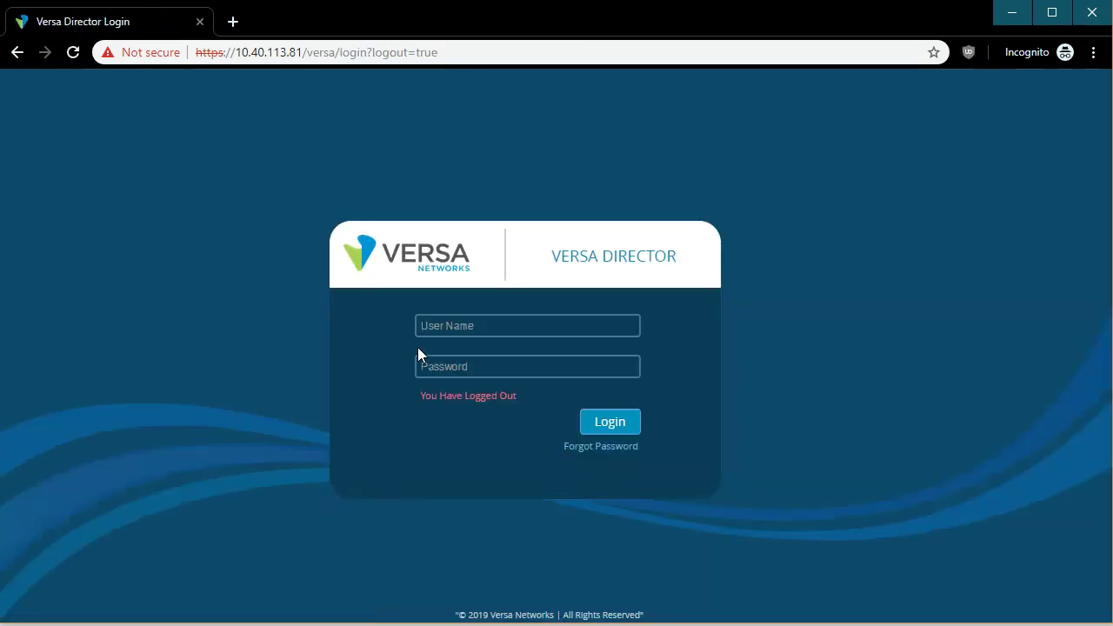
{"action": "type", "text": "test"}
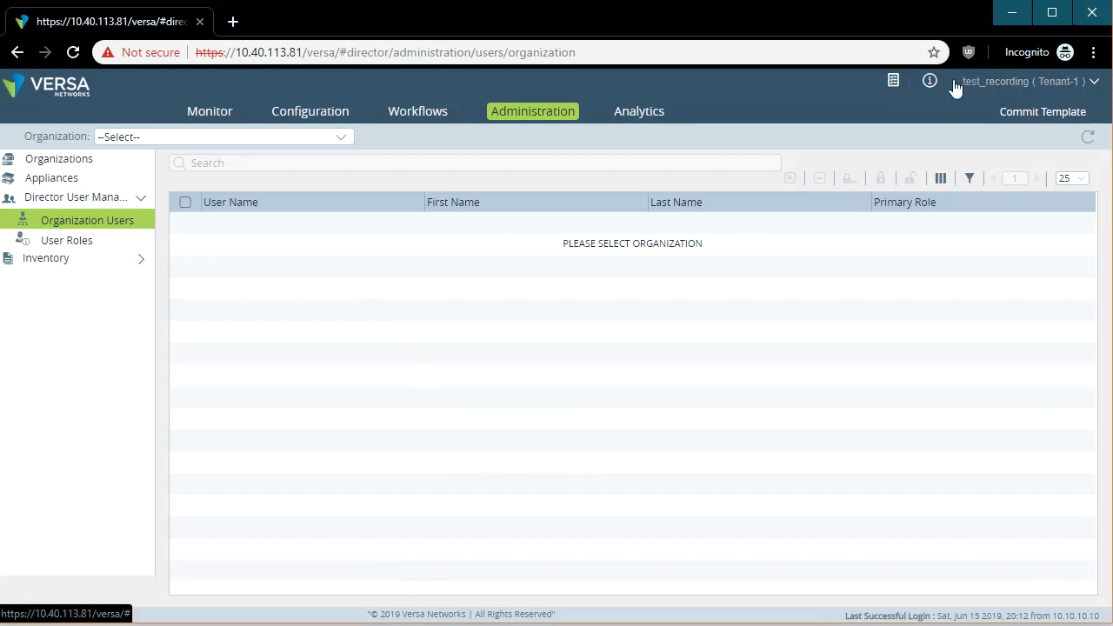
Open Branch-11 from the tenant's Appliances list and switch to its configuration view.
{"action": "left_click_drag", "start_coordinate": [949, 90], "coordinate": [869, 172]}
{"action": "left_click", "coordinate": [59, 183]}
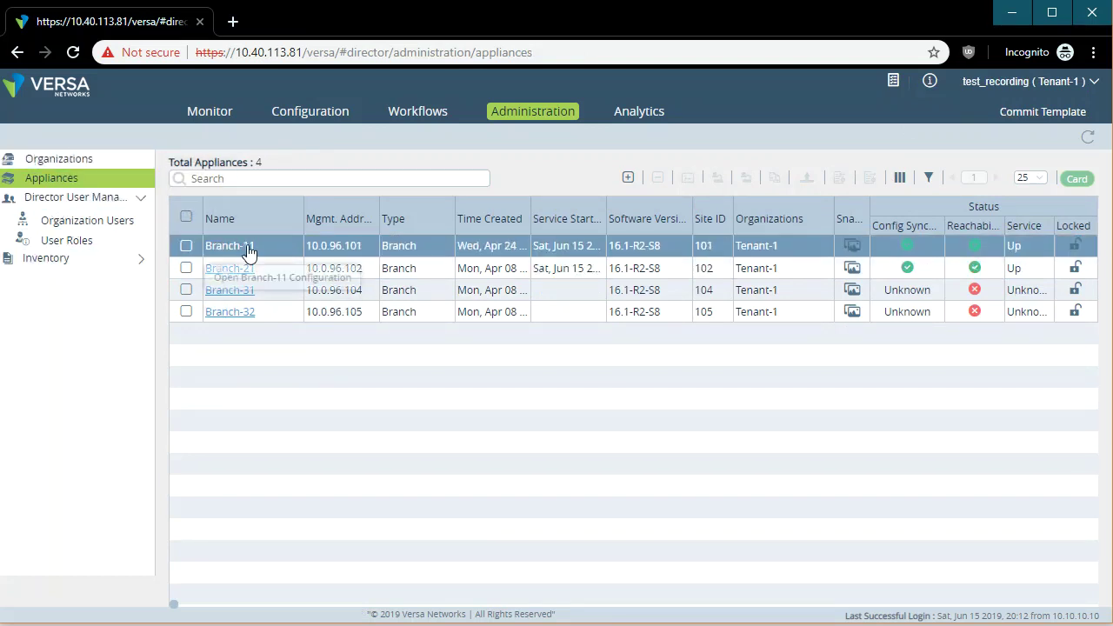
{"action": "left_click", "coordinate": [217, 247]}
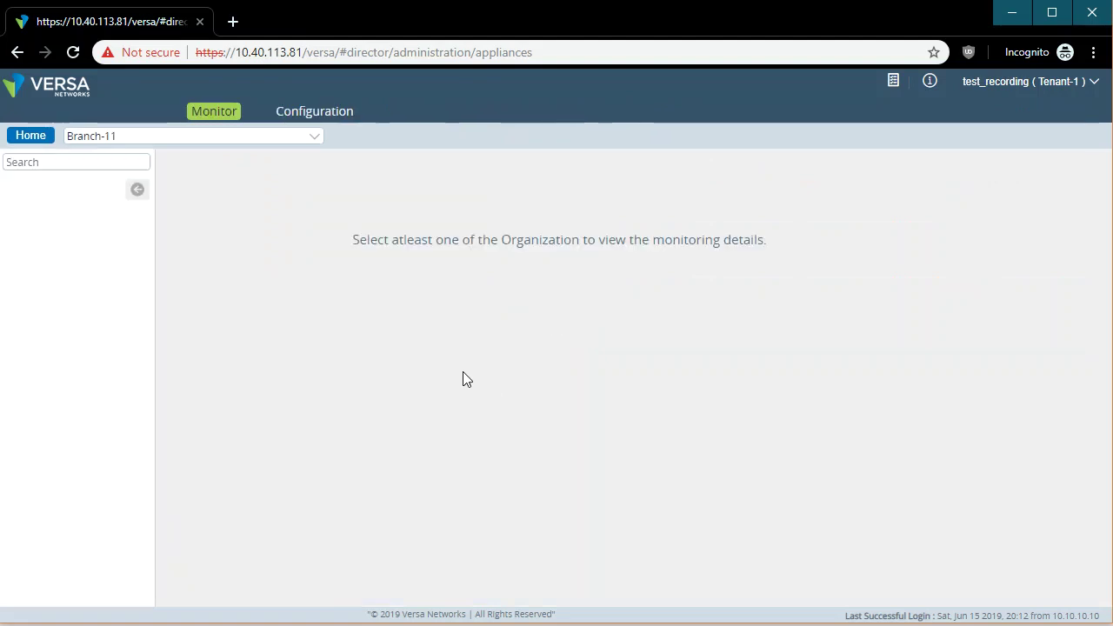
{"action": "left_click", "coordinate": [311, 114]}
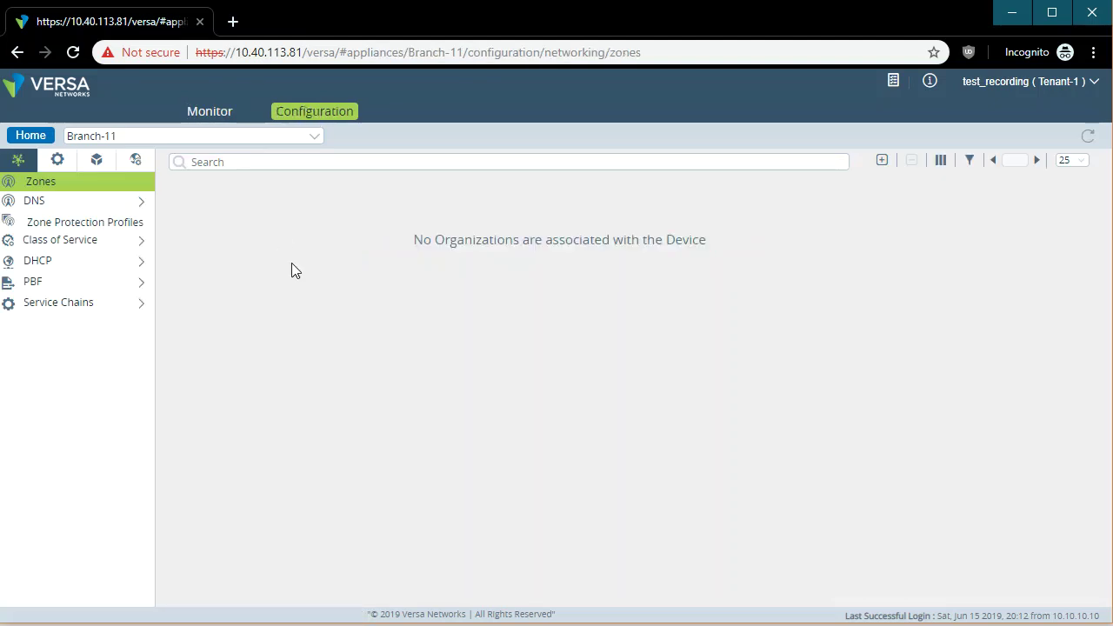
Browse Branch-11's Services, Objects & Connectors and Networking sections, expanding Class of Service and DHCP.
{"action": "left_click", "coordinate": [58, 161]}
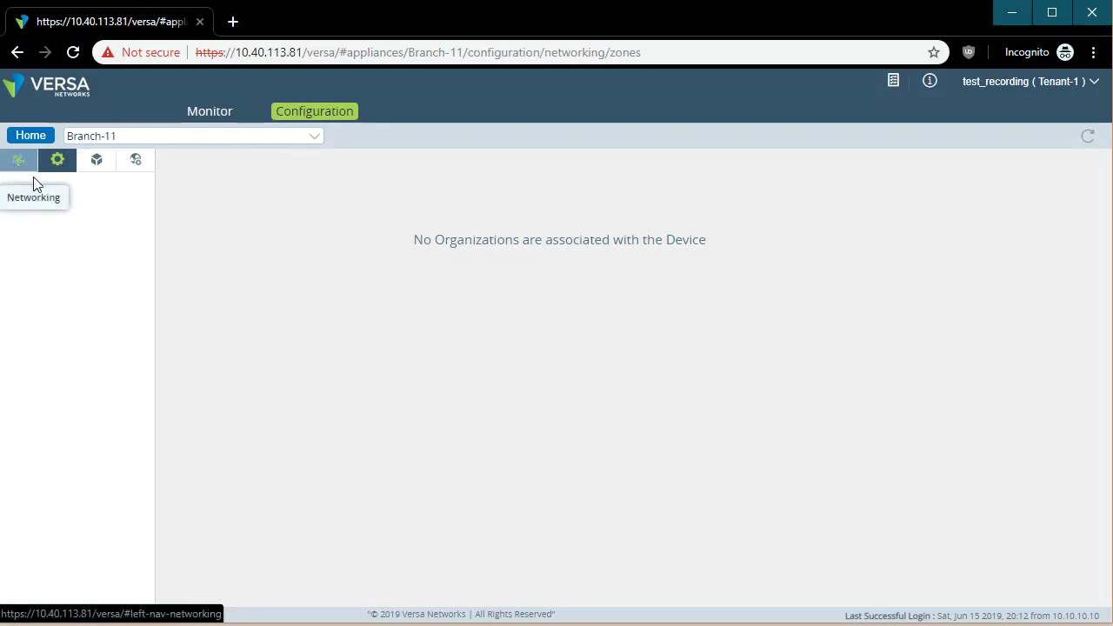
{"action": "left_click", "coordinate": [136, 161]}
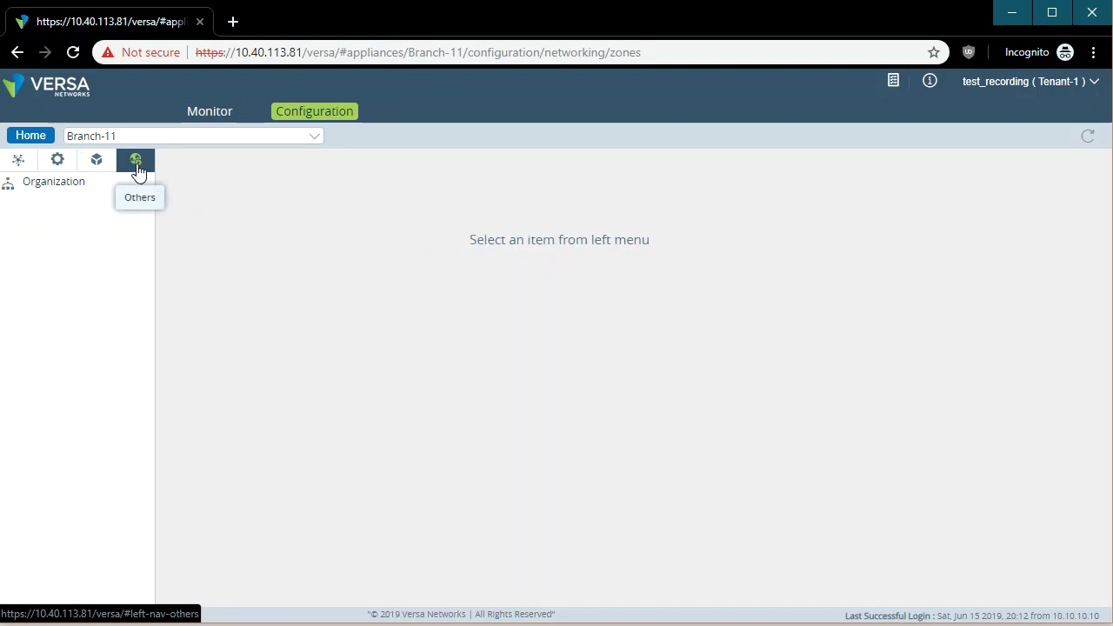
{"action": "left_click", "coordinate": [81, 184]}
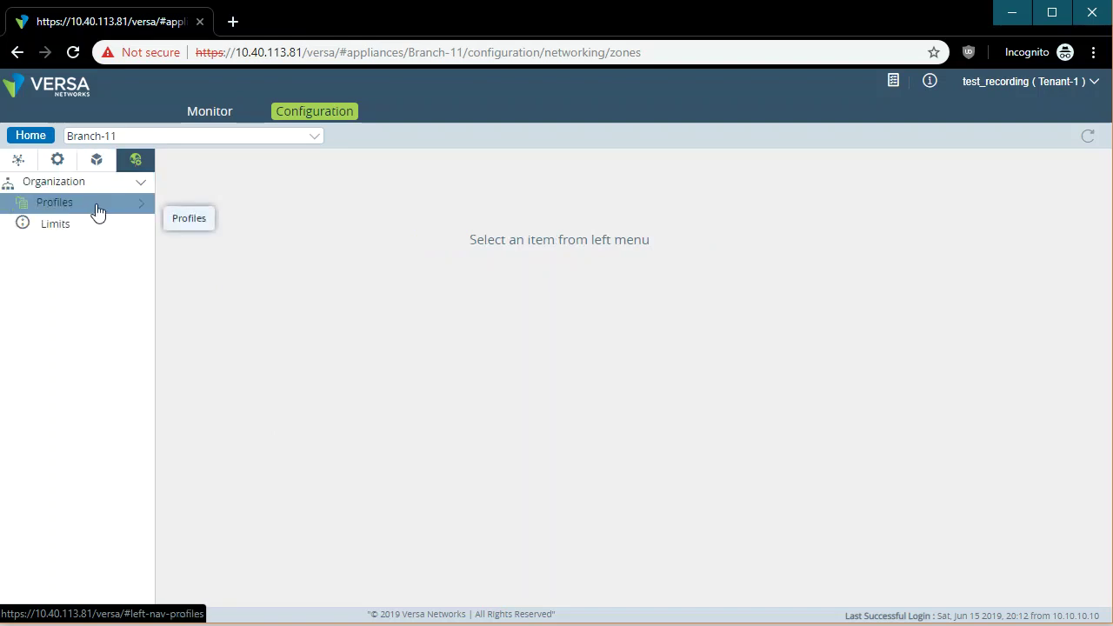
{"action": "left_click", "coordinate": [17, 159]}
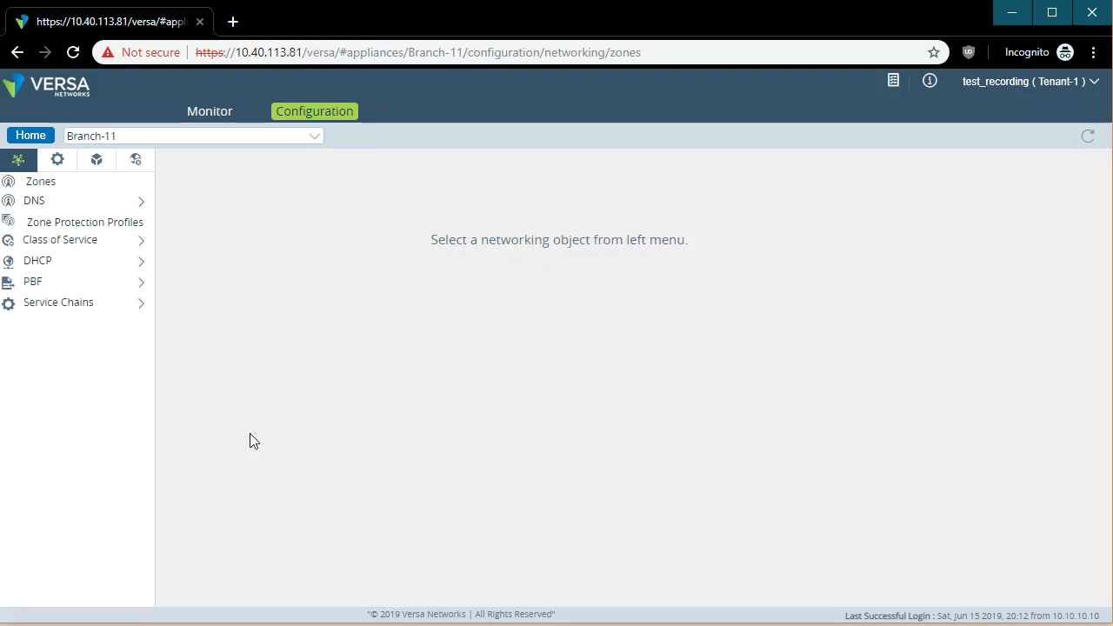
{"action": "left_click", "coordinate": [87, 243]}
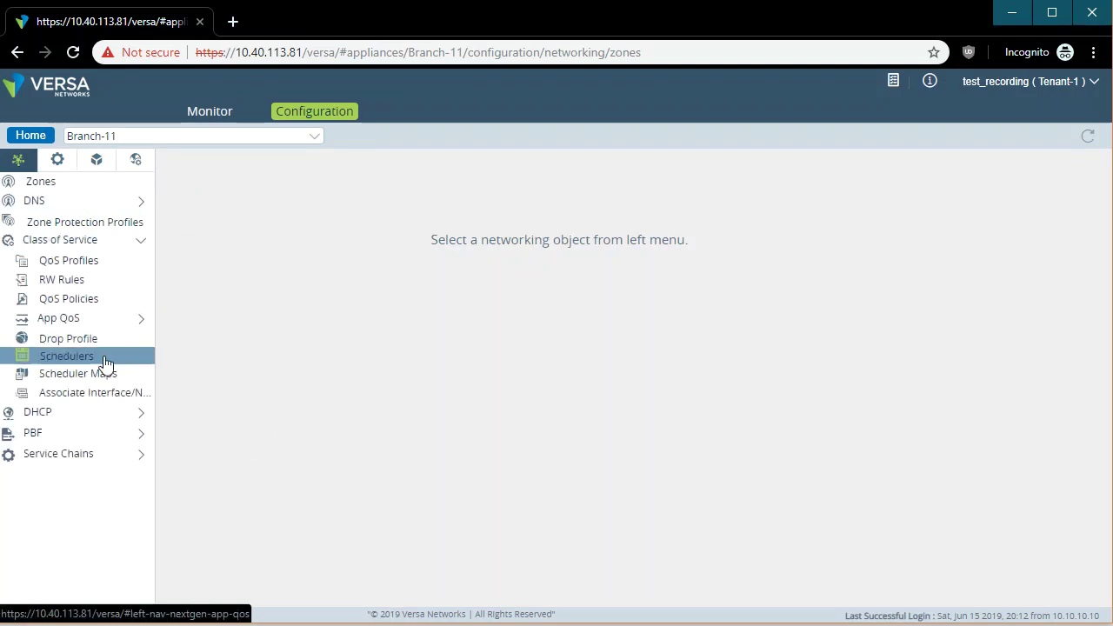
{"action": "left_click", "coordinate": [92, 416]}
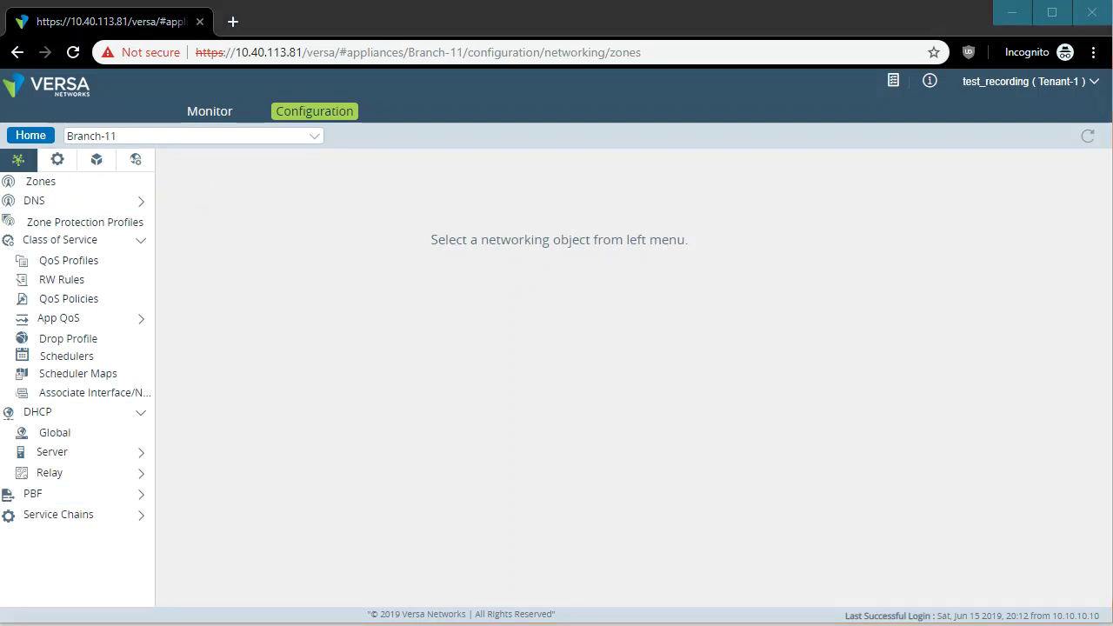
{"action": "left_click", "coordinate": [30, 135]}
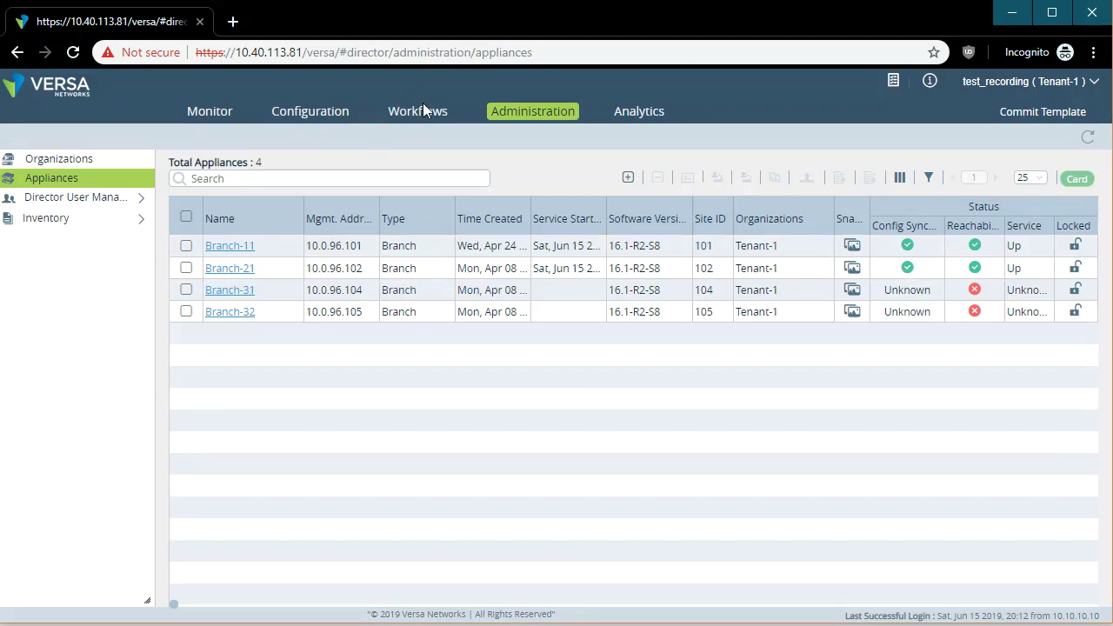
Review the tenant's Device Templates, then scroll through the Tenant-1 monitoring summary dashboard.
{"action": "left_click", "coordinate": [315, 113]}
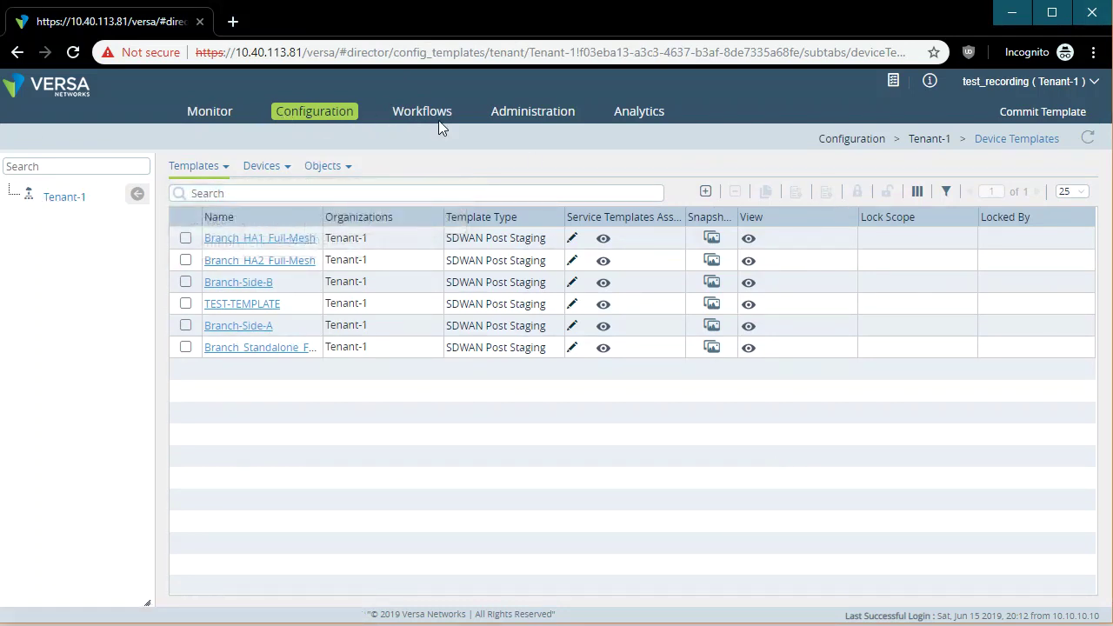
{"action": "left_click", "coordinate": [209, 112]}
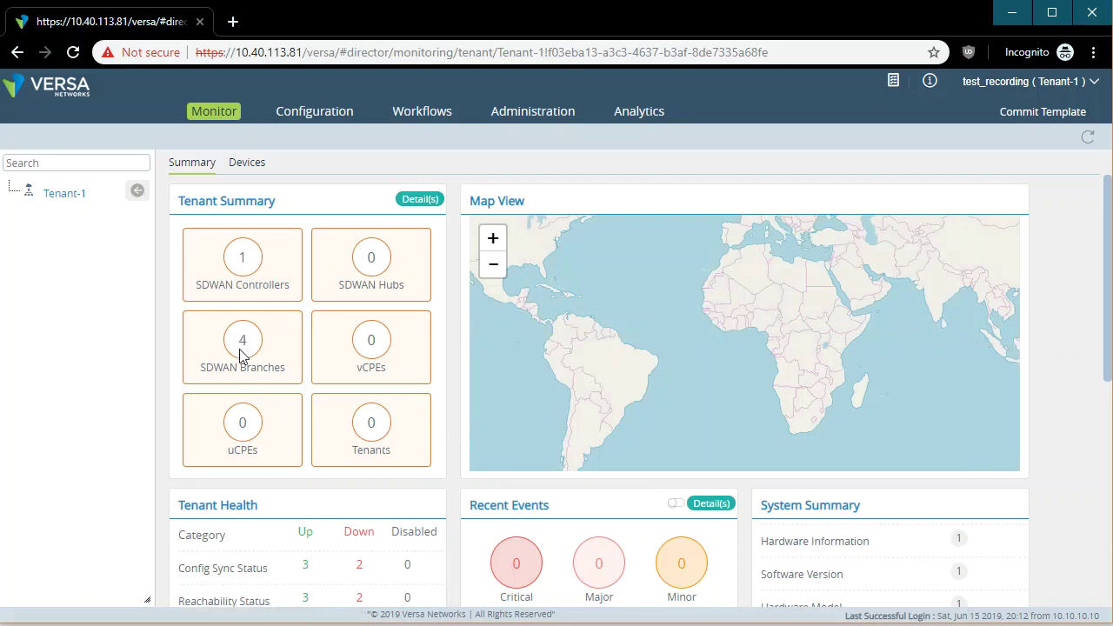
{"action": "scroll", "coordinate": [267, 392], "scroll_direction": "down", "scroll_amount": 2}
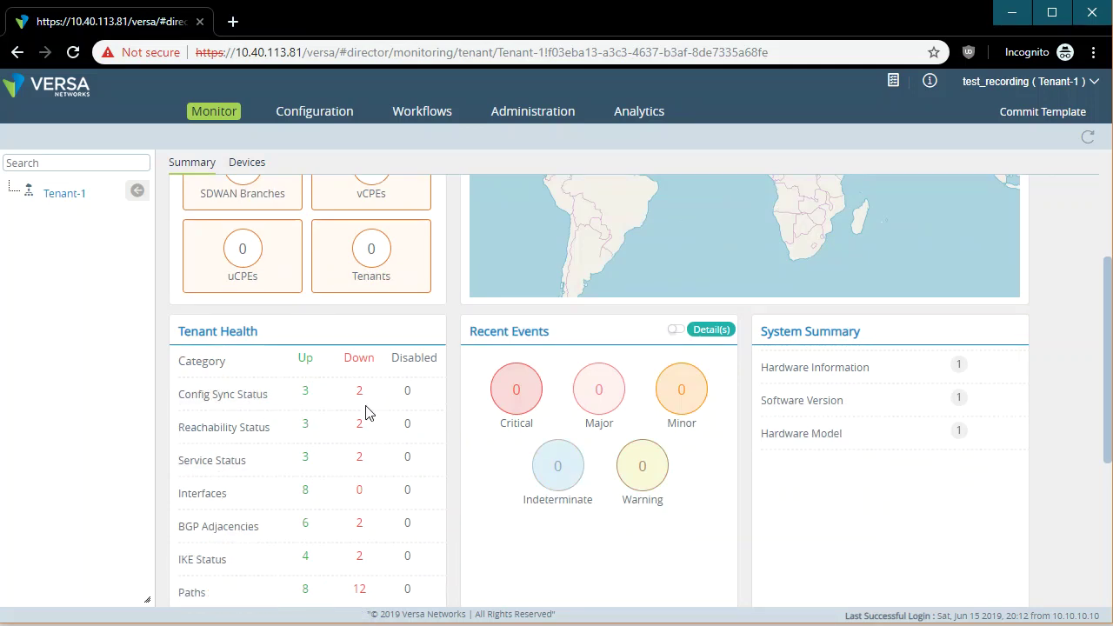
{"action": "scroll", "coordinate": [1022, 494], "scroll_direction": "down", "scroll_amount": 4}
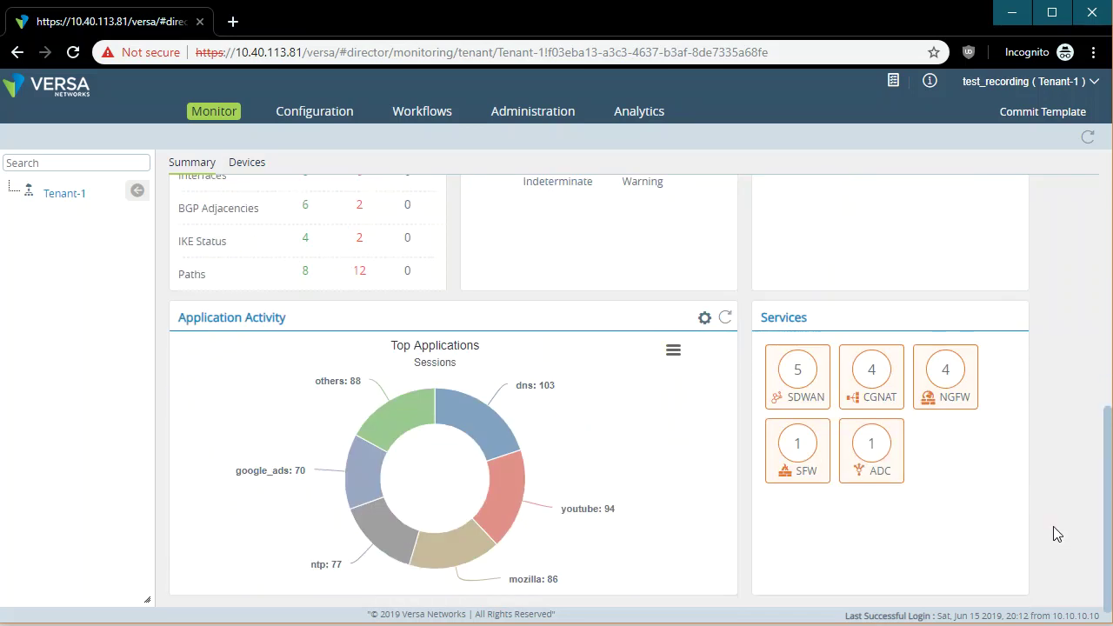
{"action": "scroll", "coordinate": [1058, 530], "scroll_direction": "up", "scroll_amount": 5}
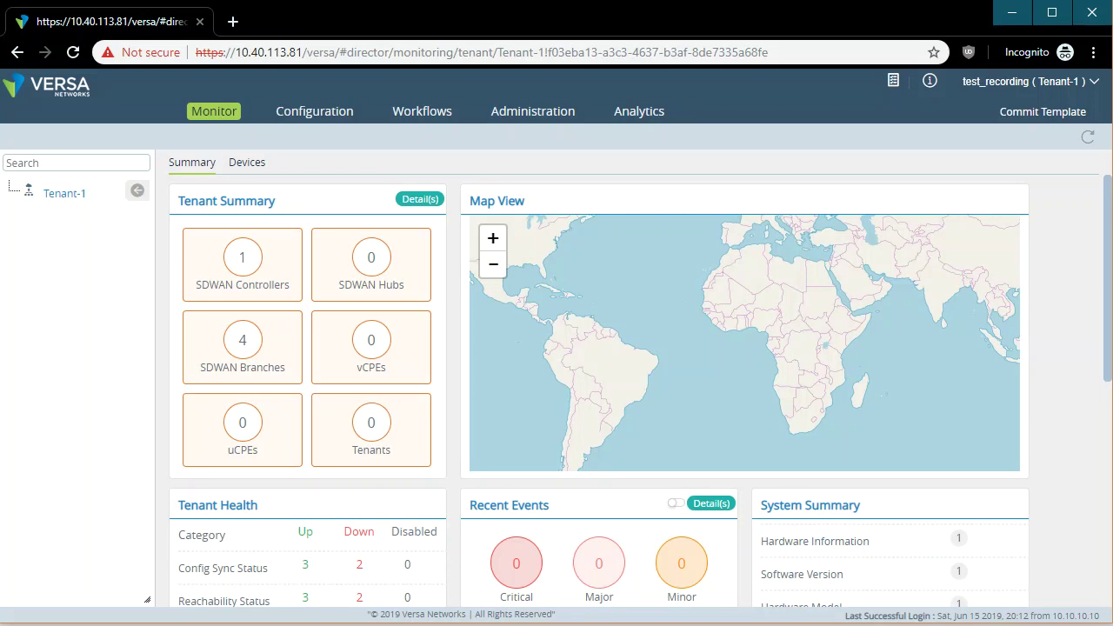
{"action": "left_click", "coordinate": [1087, 86]}
Log out of the tenant account and log back in with the Administrator credentials.
{"action": "left_click", "coordinate": [1043, 198]}
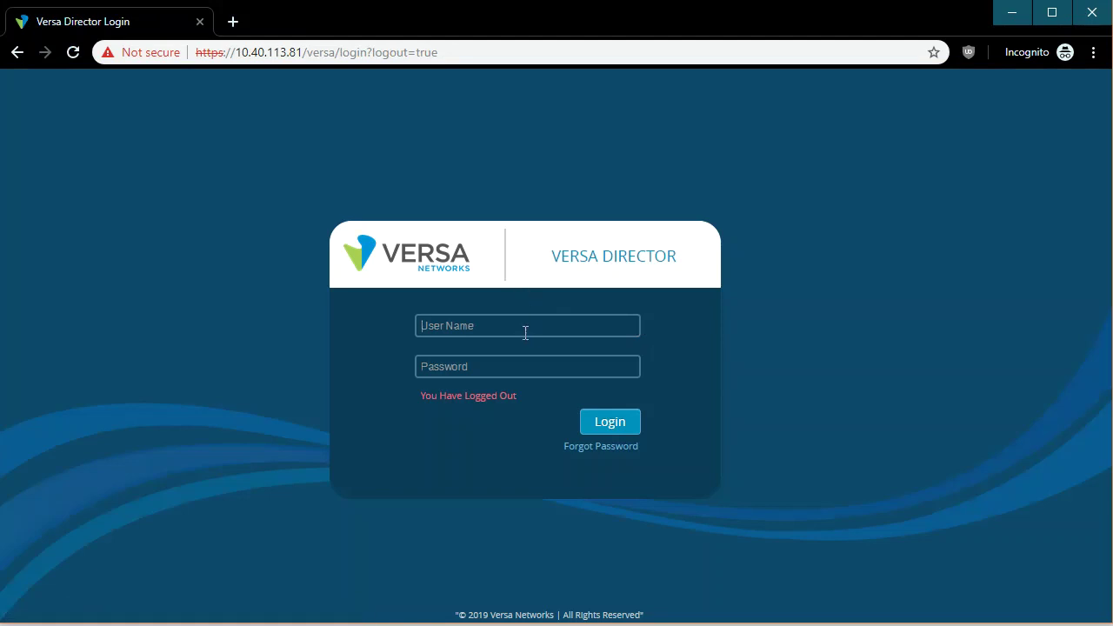
{"action": "type", "text": "Admve"}
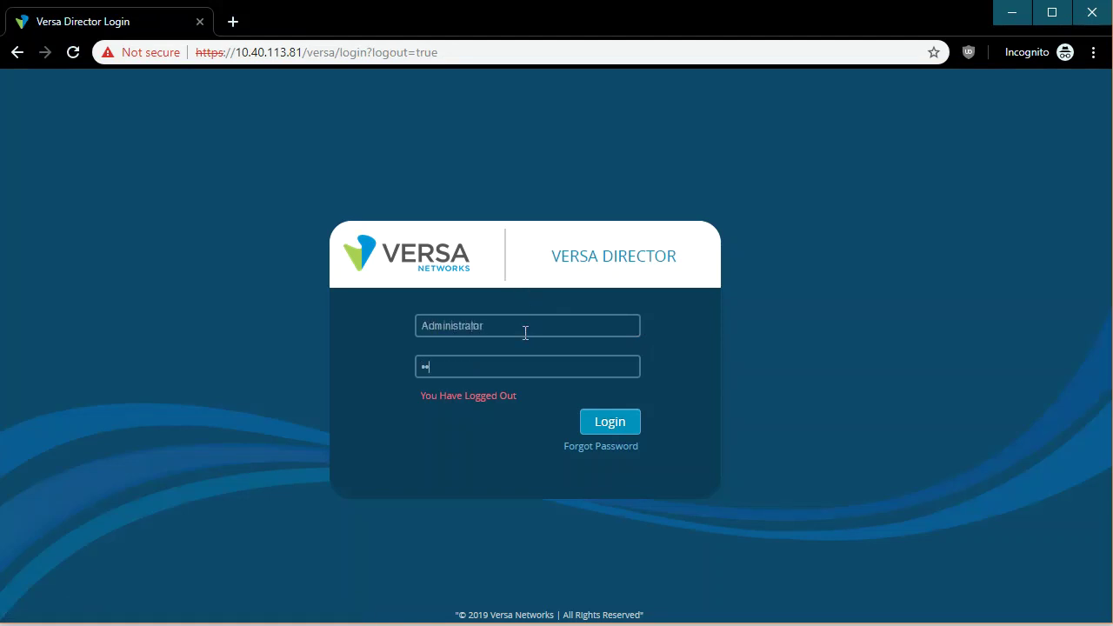
{"action": "type", "text": "rsa123"}
{"action": "key", "text": "Return"}
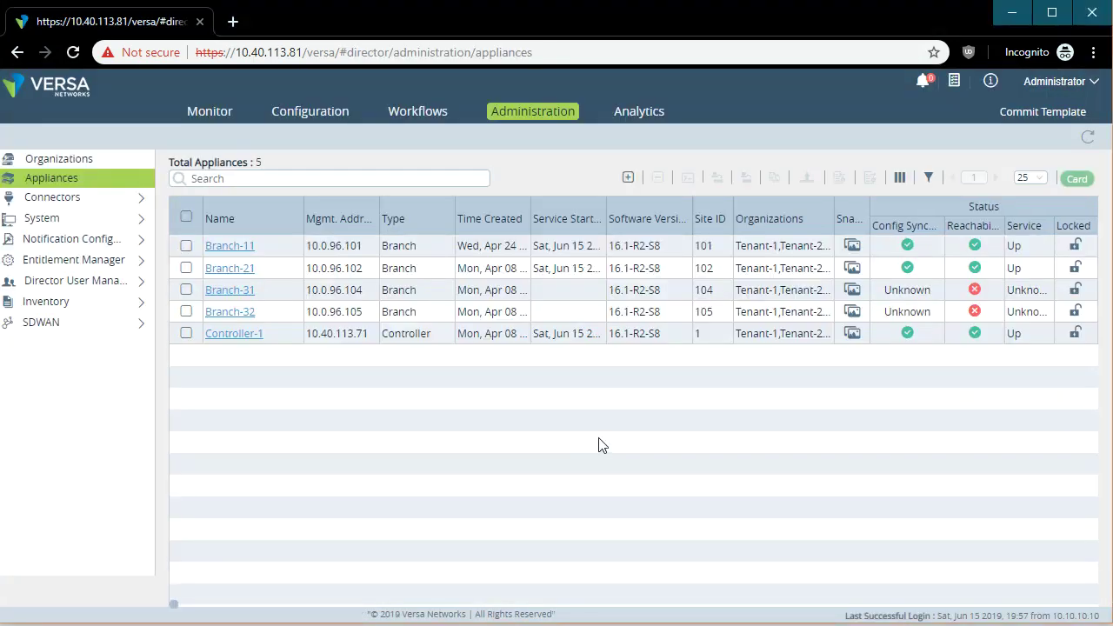
Open the Director's System Detail page and scroll through its CPU, memory, disk, uptime and HA details.
{"action": "left_click", "coordinate": [213, 113]}
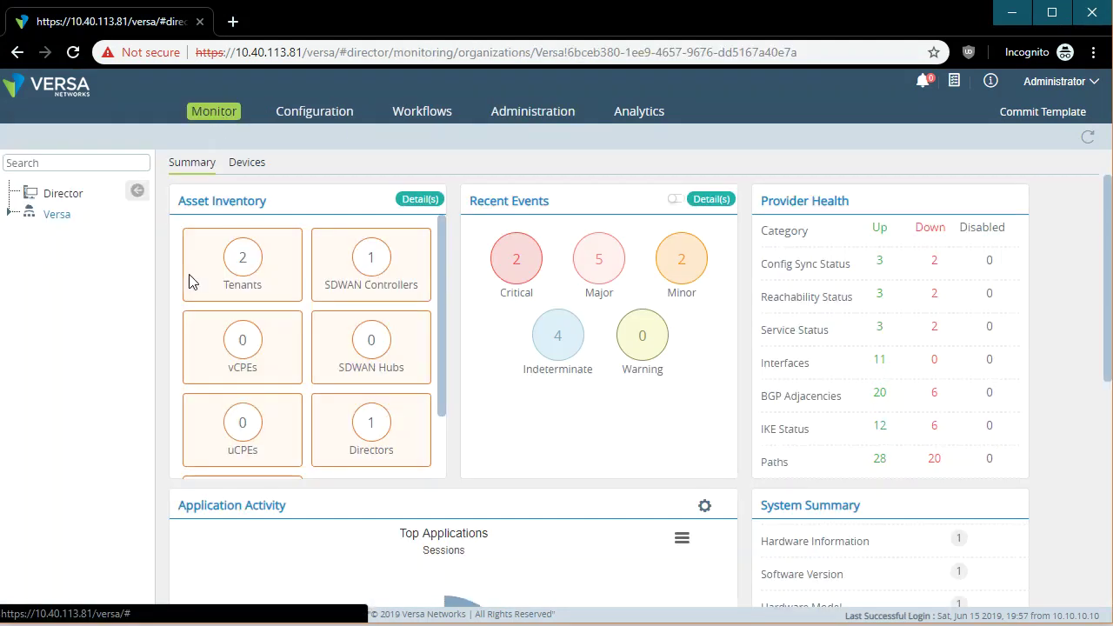
{"action": "left_click", "coordinate": [59, 197]}
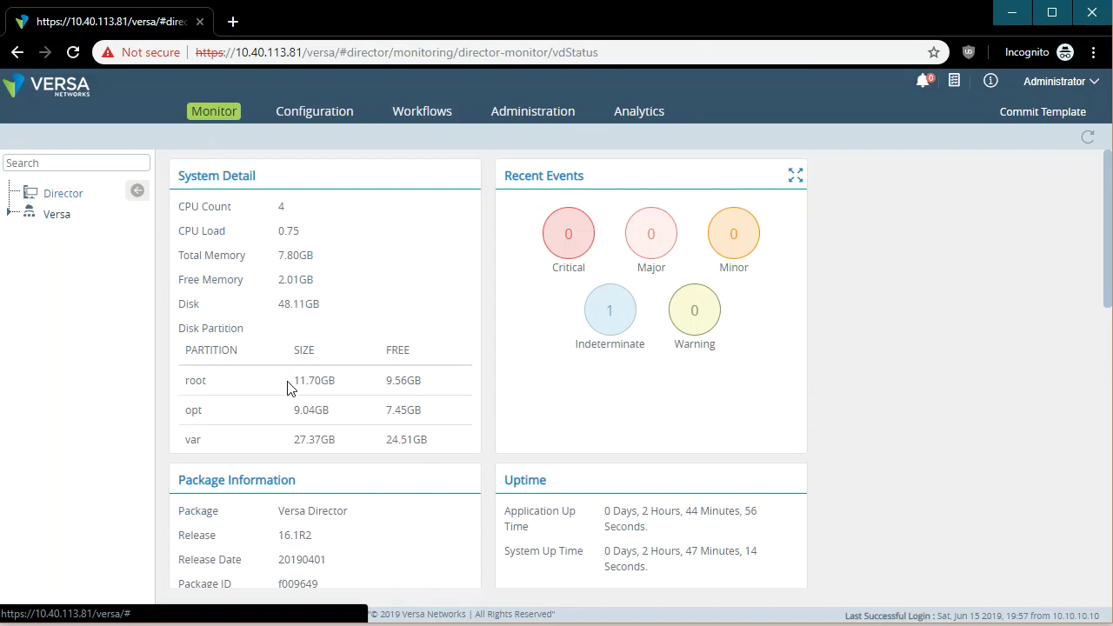
{"action": "scroll", "coordinate": [487, 435], "scroll_direction": "down", "scroll_amount": 3}
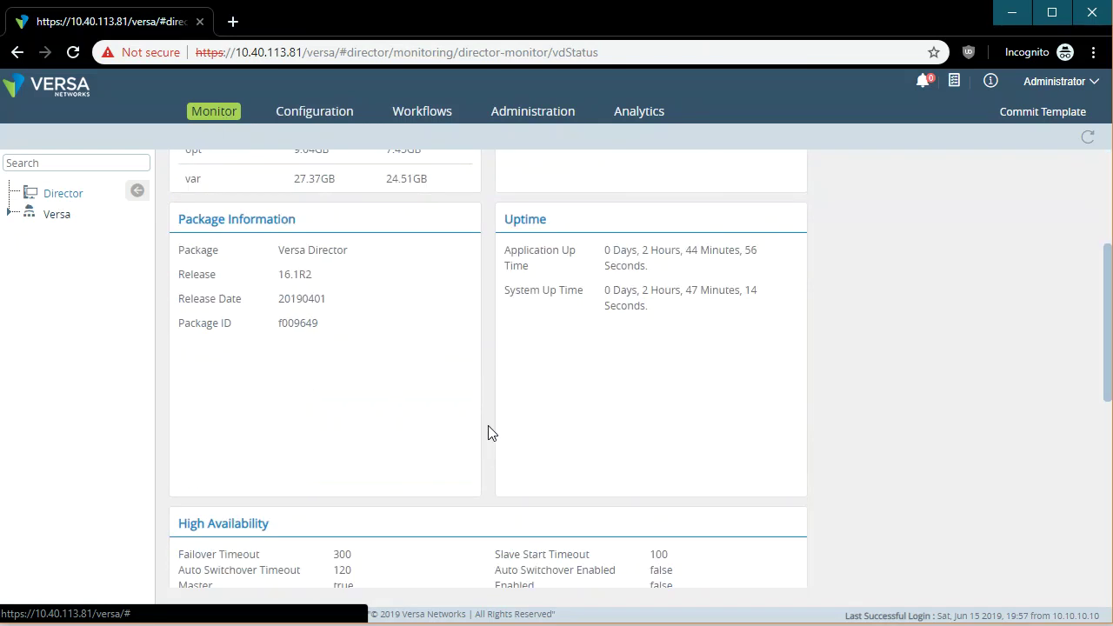
{"action": "left_click_drag", "start_coordinate": [280, 299], "coordinate": [388, 303]}
{"action": "scroll", "coordinate": [464, 473], "scroll_direction": "down", "scroll_amount": 5}
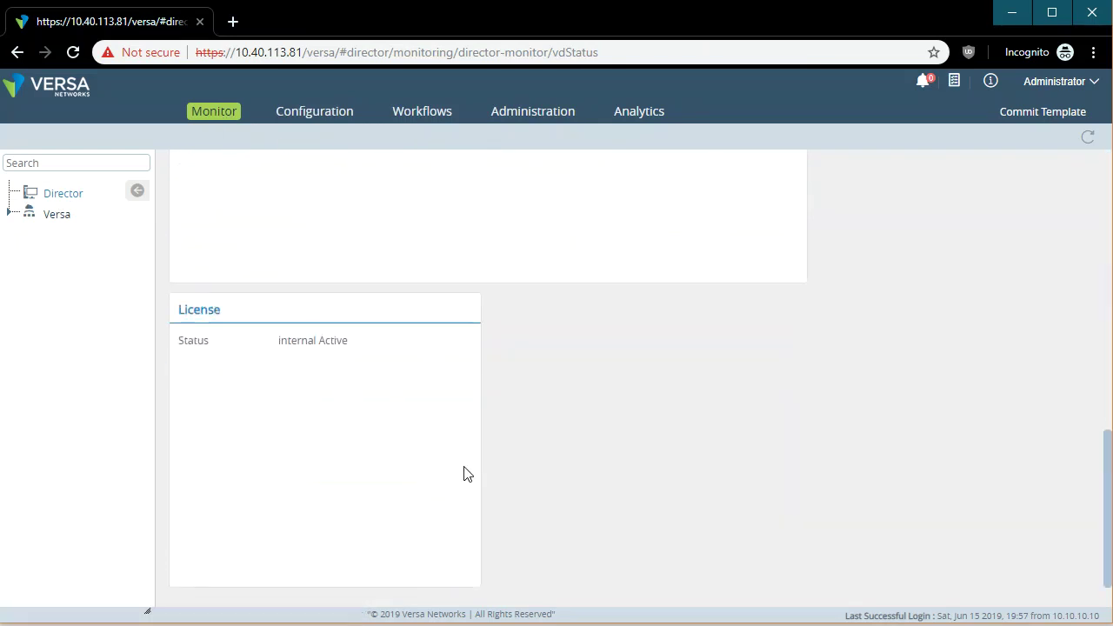
{"action": "scroll", "coordinate": [489, 453], "scroll_direction": "up", "scroll_amount": 4}
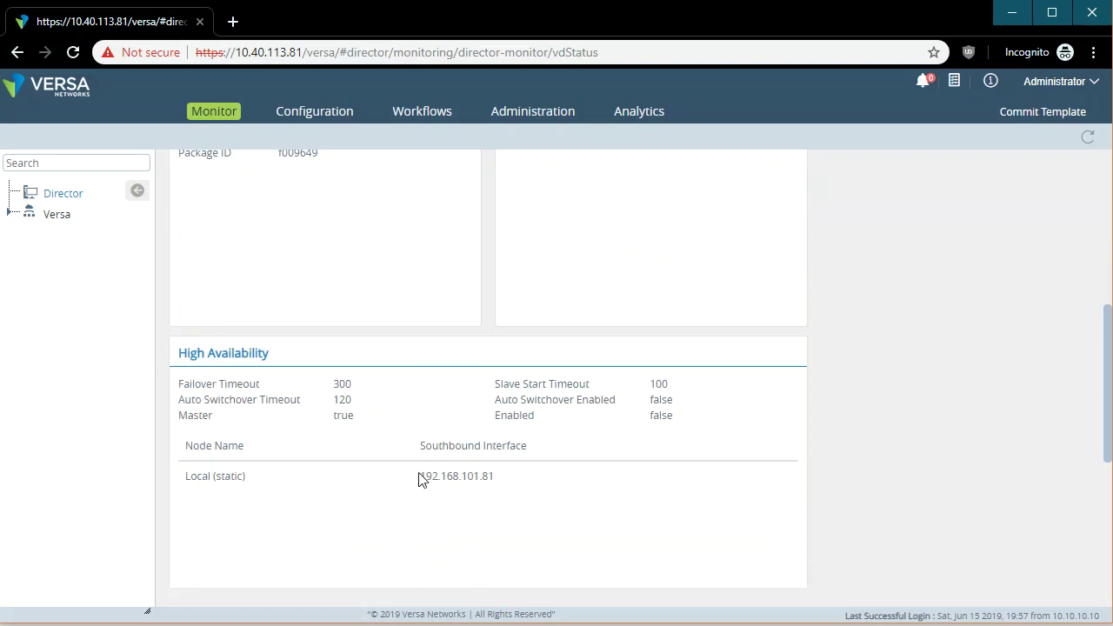
{"action": "scroll", "coordinate": [795, 517], "scroll_direction": "down", "scroll_amount": 3}
{"action": "scroll", "coordinate": [882, 488], "scroll_direction": "up", "scroll_amount": 8}
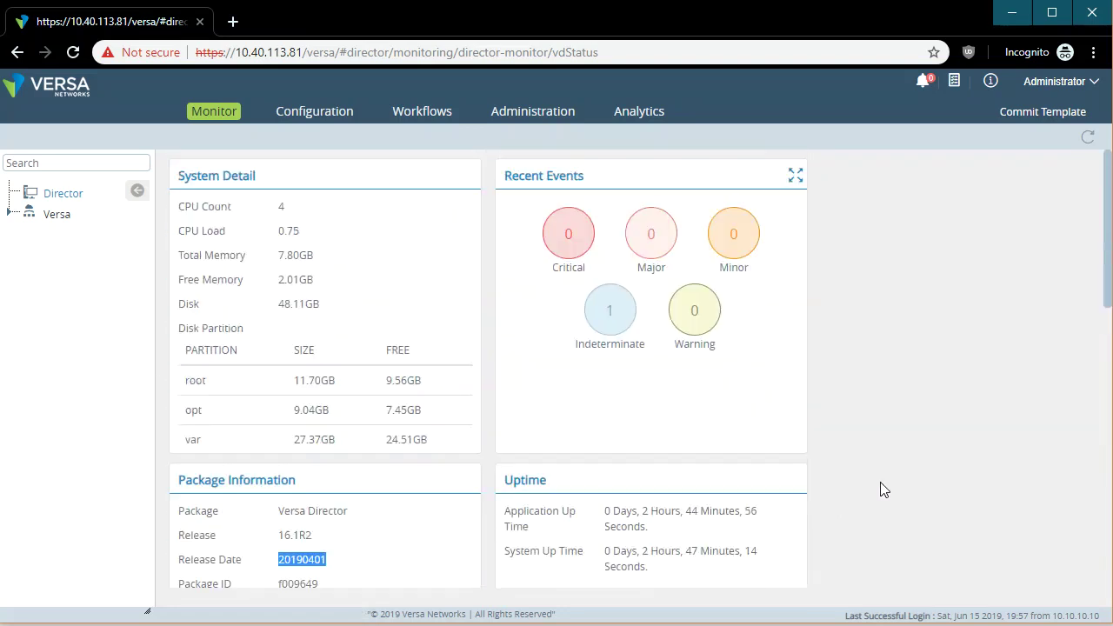
{"action": "scroll", "coordinate": [881, 490], "scroll_direction": "down", "scroll_amount": 9}
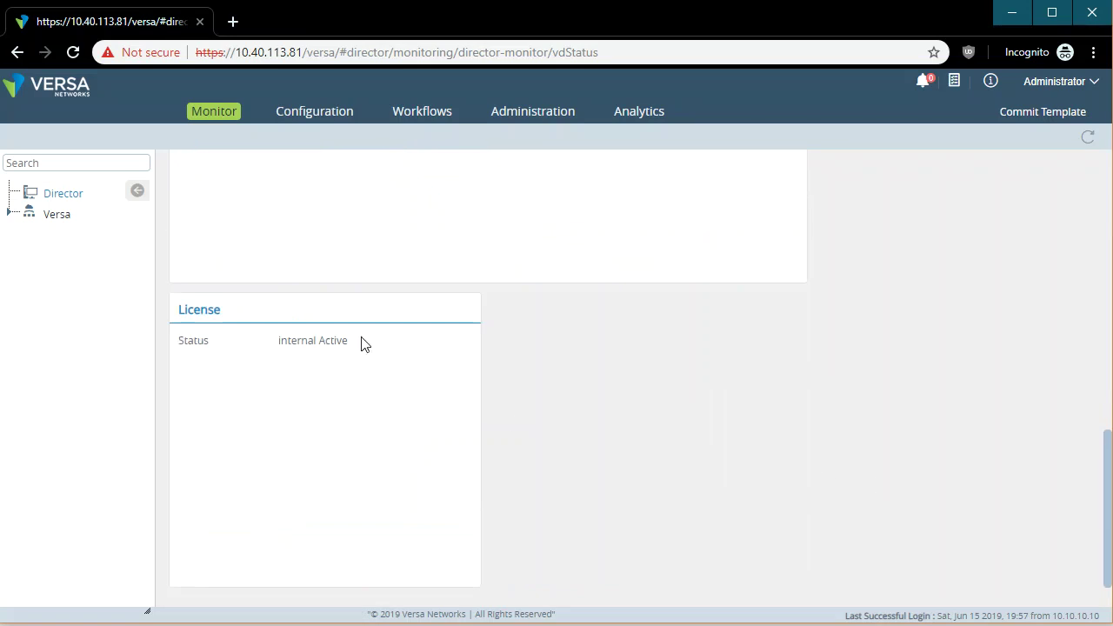
Highlight the license status, then open the Versa organization summary dashboard.
{"action": "left_click_drag", "start_coordinate": [362, 342], "coordinate": [193, 343]}
{"action": "left_click", "coordinate": [971, 450]}
{"action": "scroll", "coordinate": [751, 466], "scroll_direction": "up", "scroll_amount": 8}
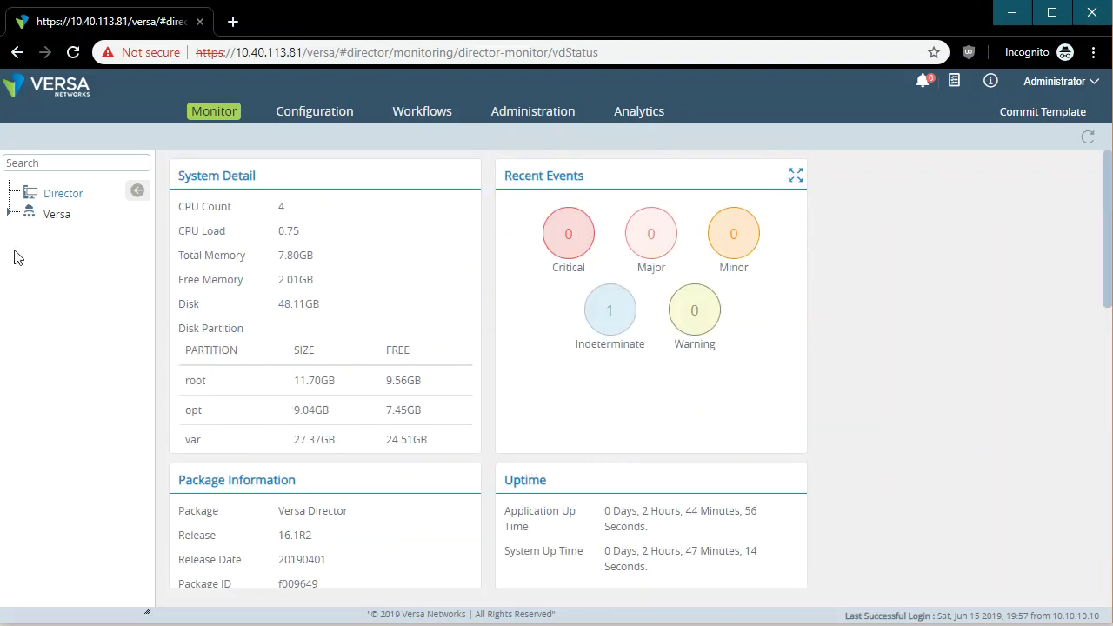
{"action": "left_click", "coordinate": [55, 216]}
Review Versa's critical and major alarm lists, widening the Status Change Time column.
{"action": "left_click", "coordinate": [9, 217]}
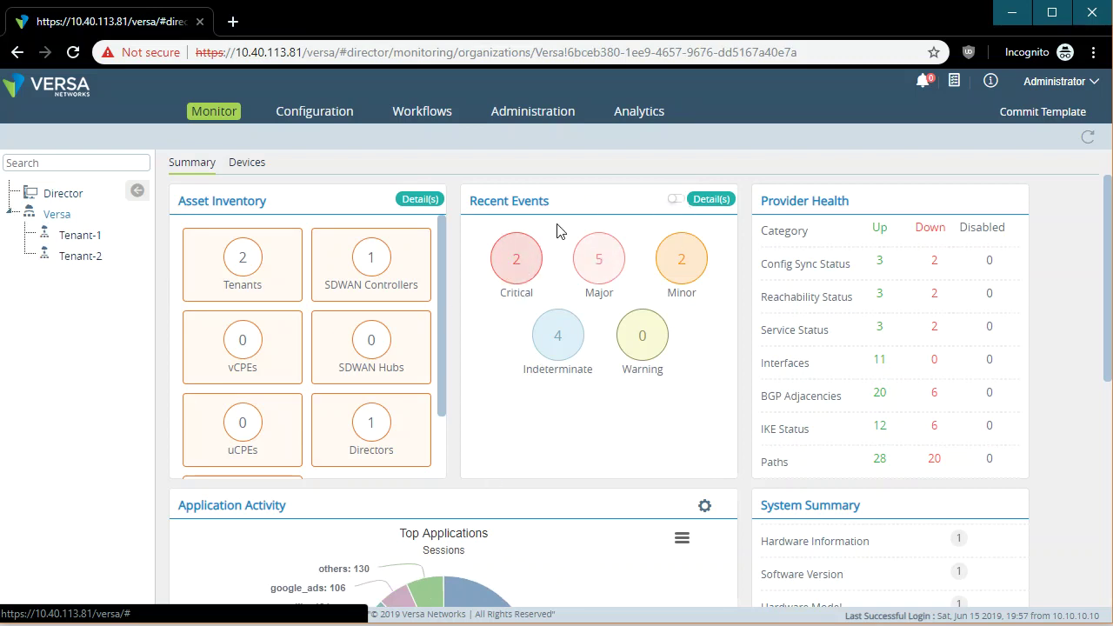
{"action": "left_click", "coordinate": [513, 258]}
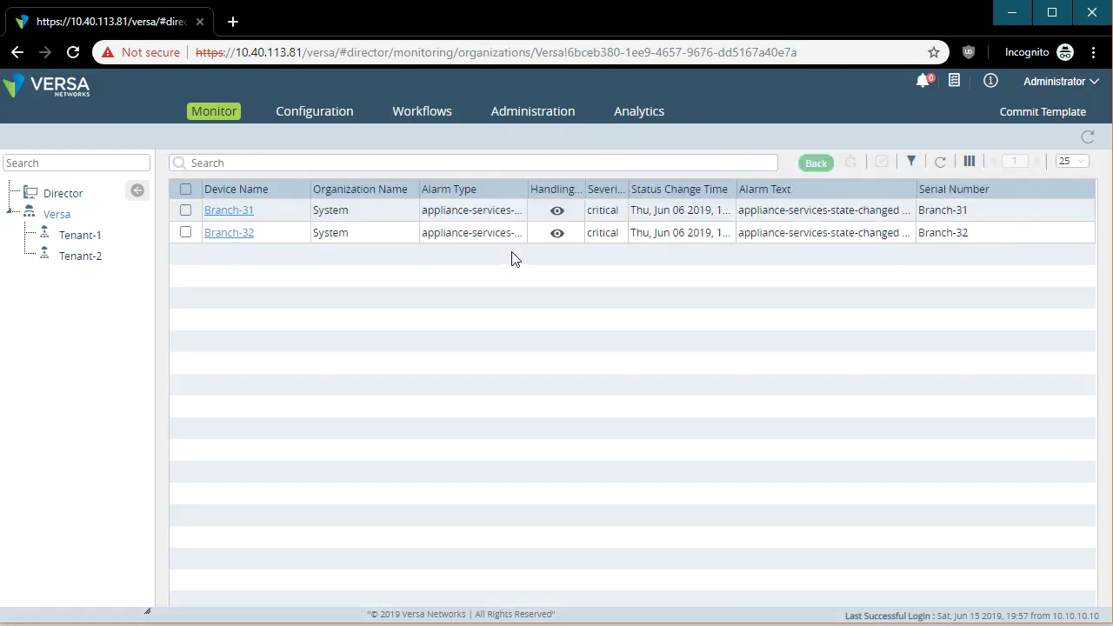
{"action": "left_click_drag", "start_coordinate": [254, 211], "coordinate": [210, 212]}
{"action": "left_click", "coordinate": [909, 305]}
{"action": "left_click", "coordinate": [816, 167]}
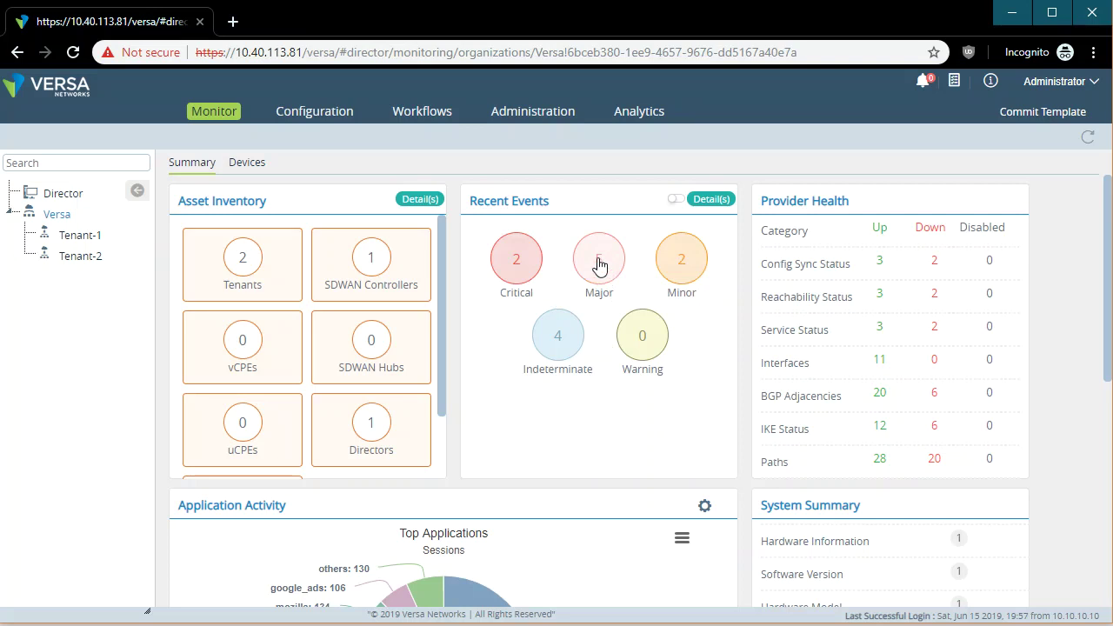
{"action": "left_click", "coordinate": [599, 265]}
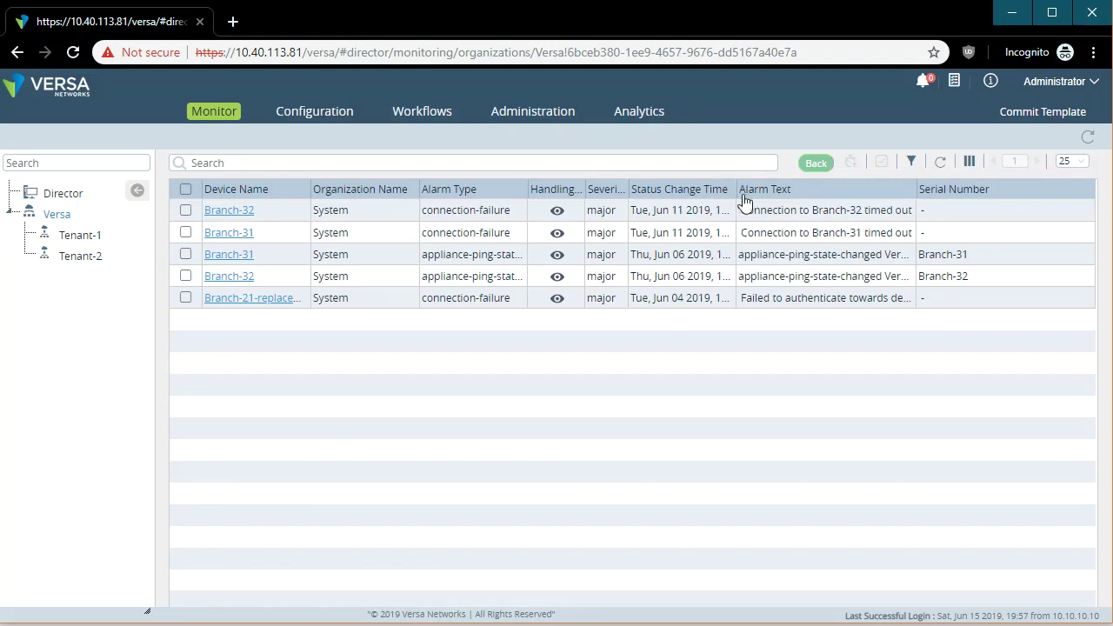
{"action": "left_click_drag", "start_coordinate": [737, 188], "coordinate": [755, 189]}
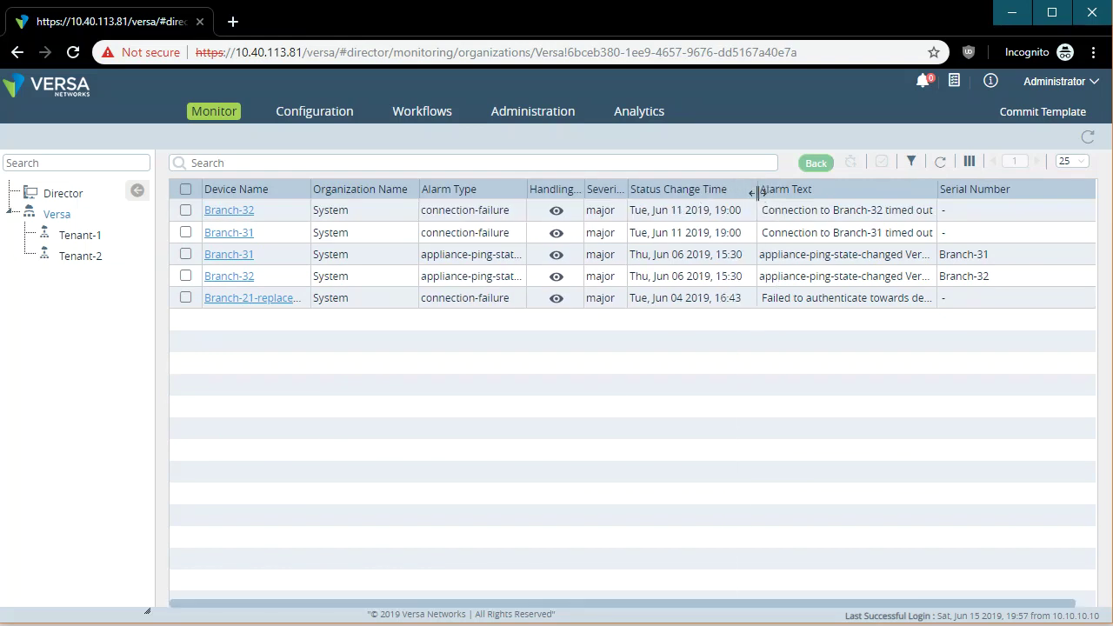
{"action": "left_click", "coordinate": [853, 214]}
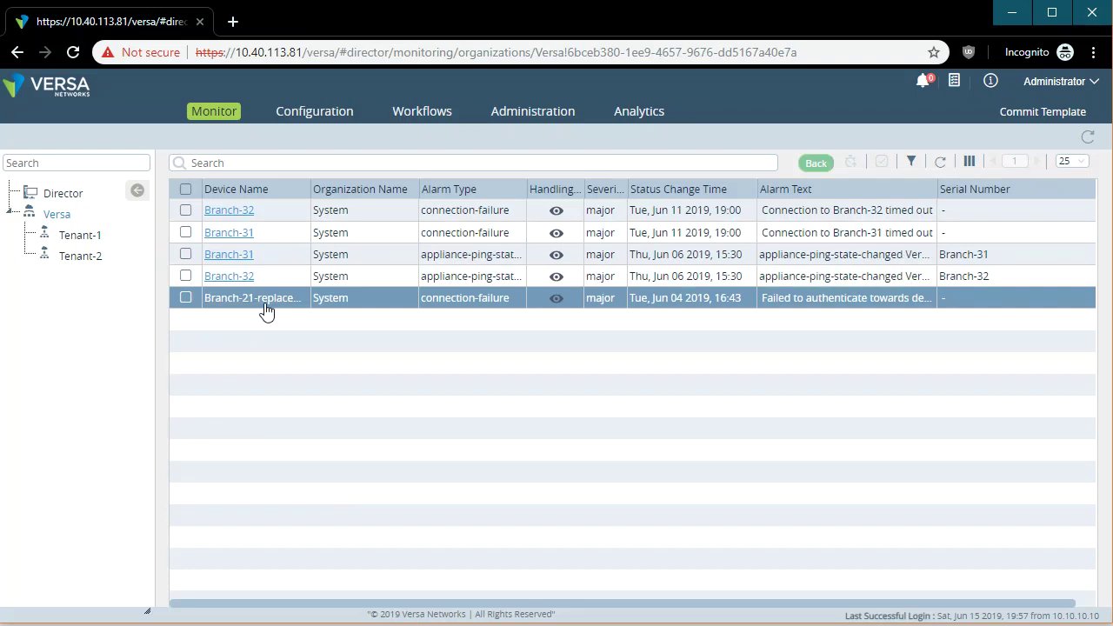
{"action": "left_click", "coordinate": [816, 163]}
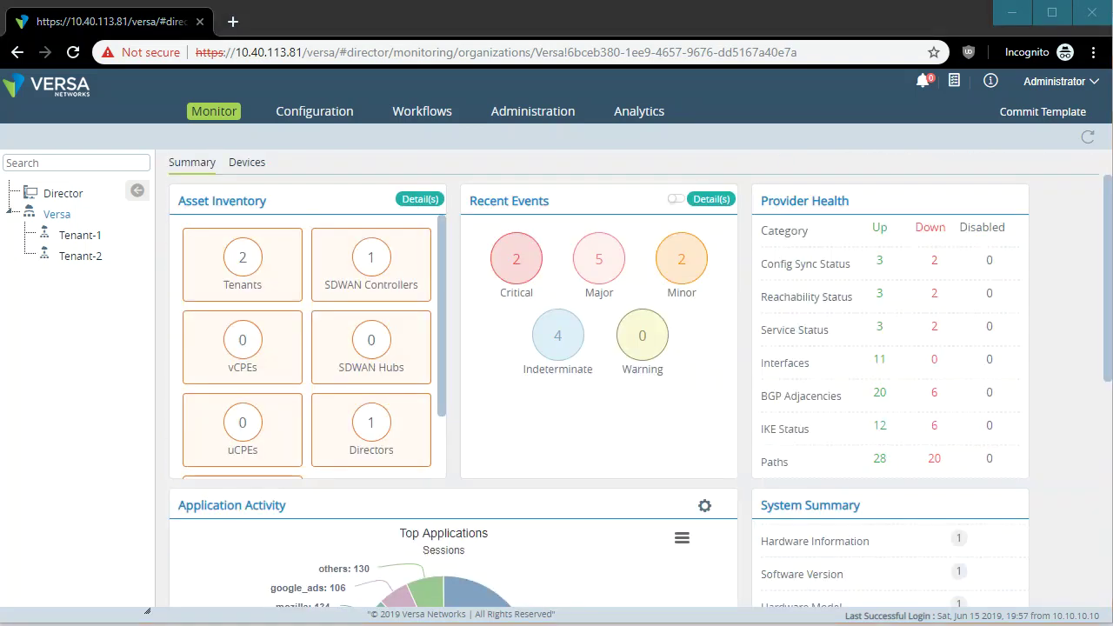
Scroll the summary dashboard, then open Branch-11's monitoring page from the Devices list.
{"action": "scroll", "coordinate": [1104, 502], "scroll_direction": "down", "scroll_amount": 4}
{"action": "scroll", "coordinate": [1097, 332], "scroll_direction": "up", "scroll_amount": 4}
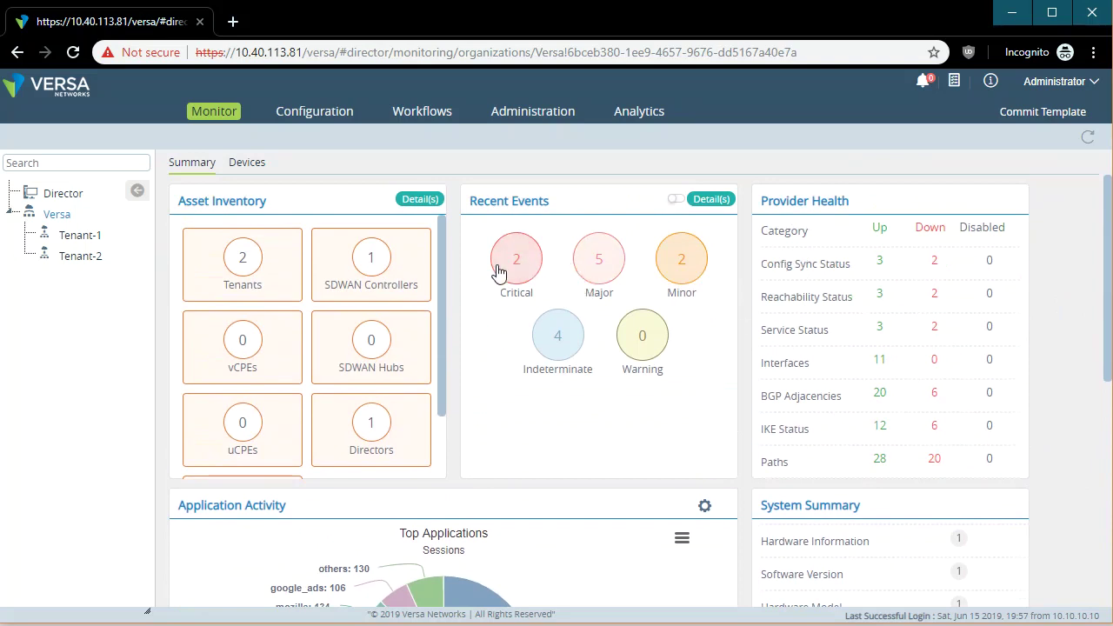
{"action": "scroll", "coordinate": [292, 497], "scroll_direction": "down", "scroll_amount": 2}
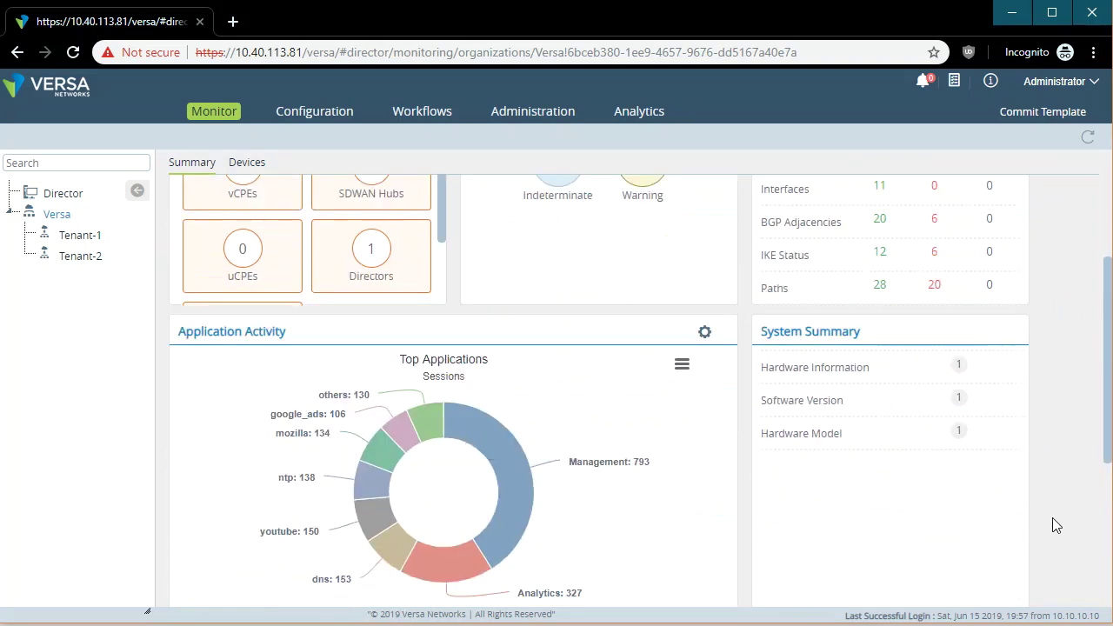
{"action": "scroll", "coordinate": [1053, 518], "scroll_direction": "down", "scroll_amount": 3}
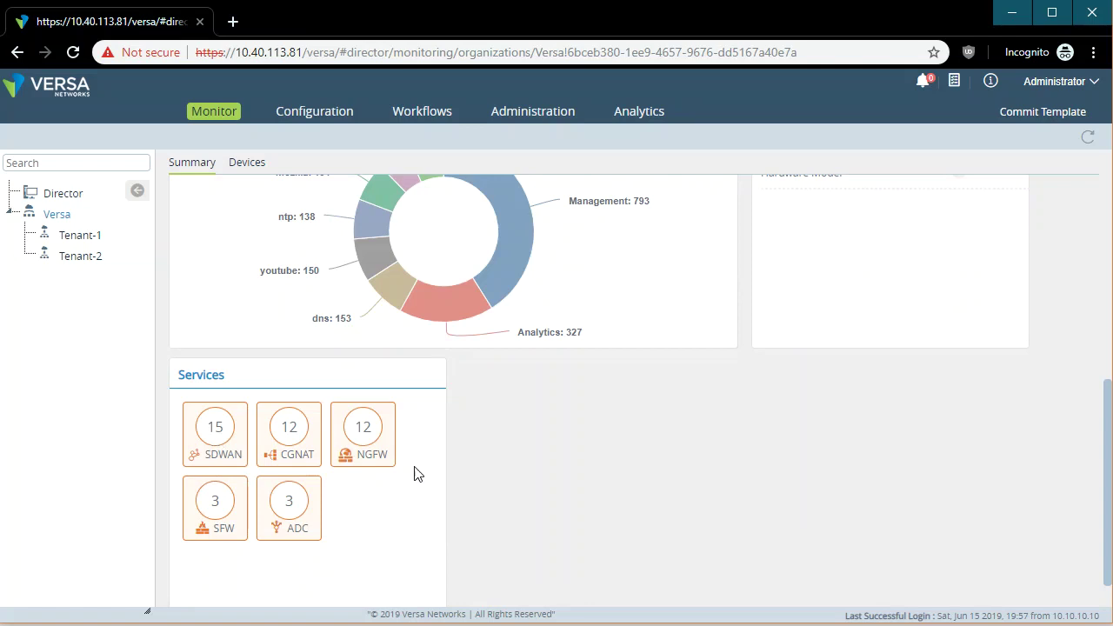
{"action": "scroll", "coordinate": [729, 550], "scroll_direction": "up", "scroll_amount": 5}
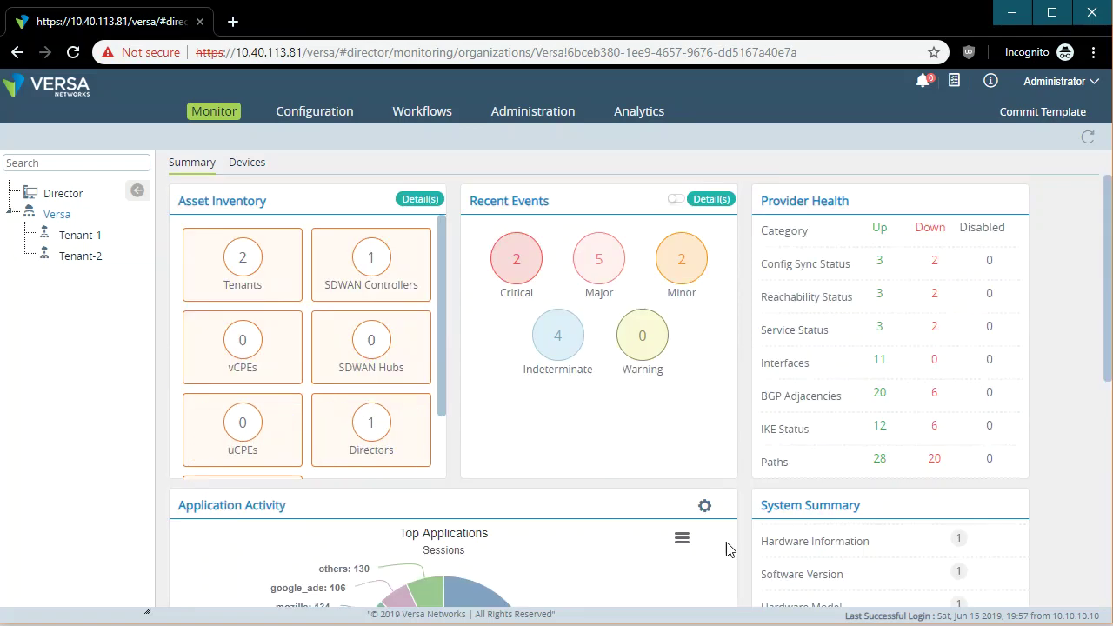
{"action": "left_click", "coordinate": [247, 165]}
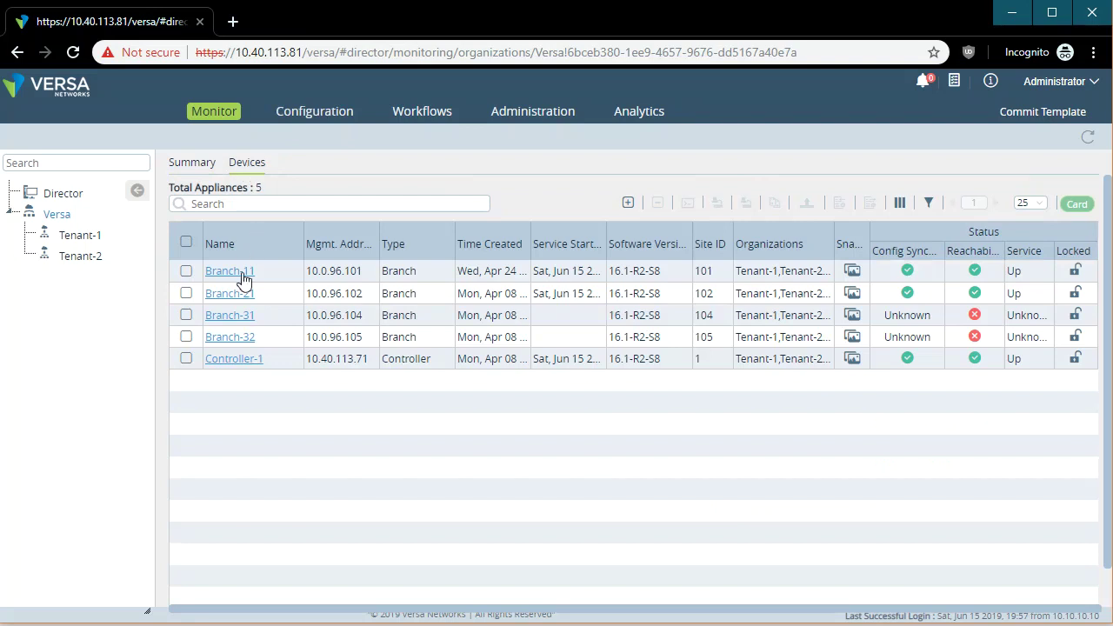
{"action": "left_click", "coordinate": [230, 273]}
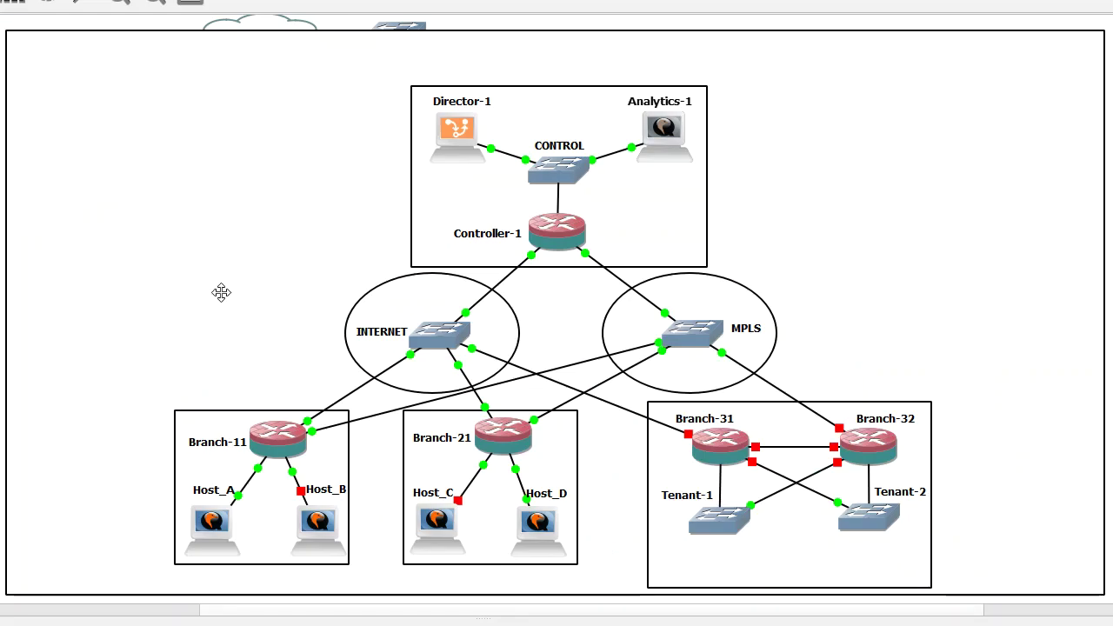
Shift the Branch-11 router, INTERNET switch, Host_A and Host_B slightly in GNS3, then return to the browser.
{"action": "mouse_move", "coordinate": [282, 454]}
{"action": "left_mouse_down"}
{"action": "mouse_move", "coordinate": [295, 456]}
{"action": "mouse_move", "coordinate": [278, 454]}
{"action": "left_mouse_up"}
{"action": "left_click_drag", "start_coordinate": [439, 338], "coordinate": [438, 344]}
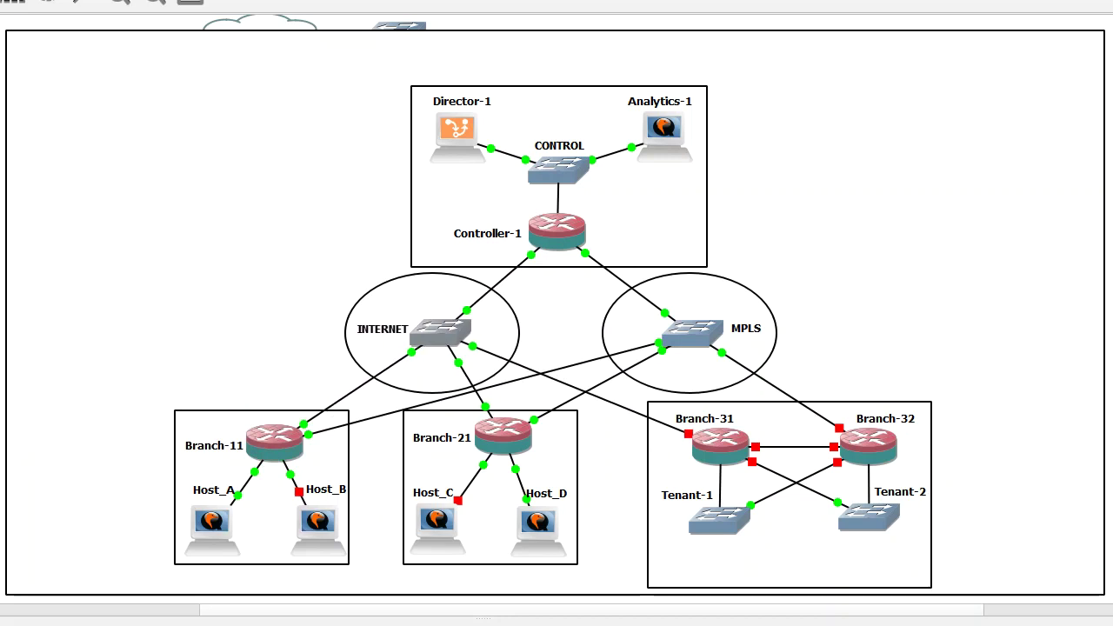
{"action": "left_click_drag", "start_coordinate": [216, 532], "coordinate": [213, 533]}
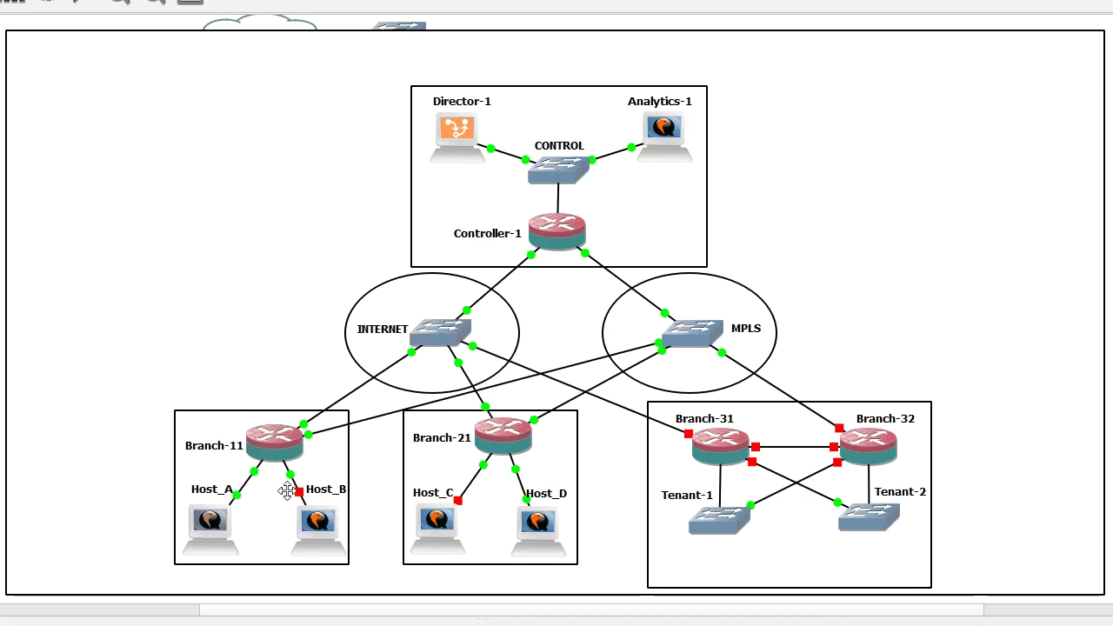
{"action": "left_click_drag", "start_coordinate": [320, 516], "coordinate": [318, 520]}
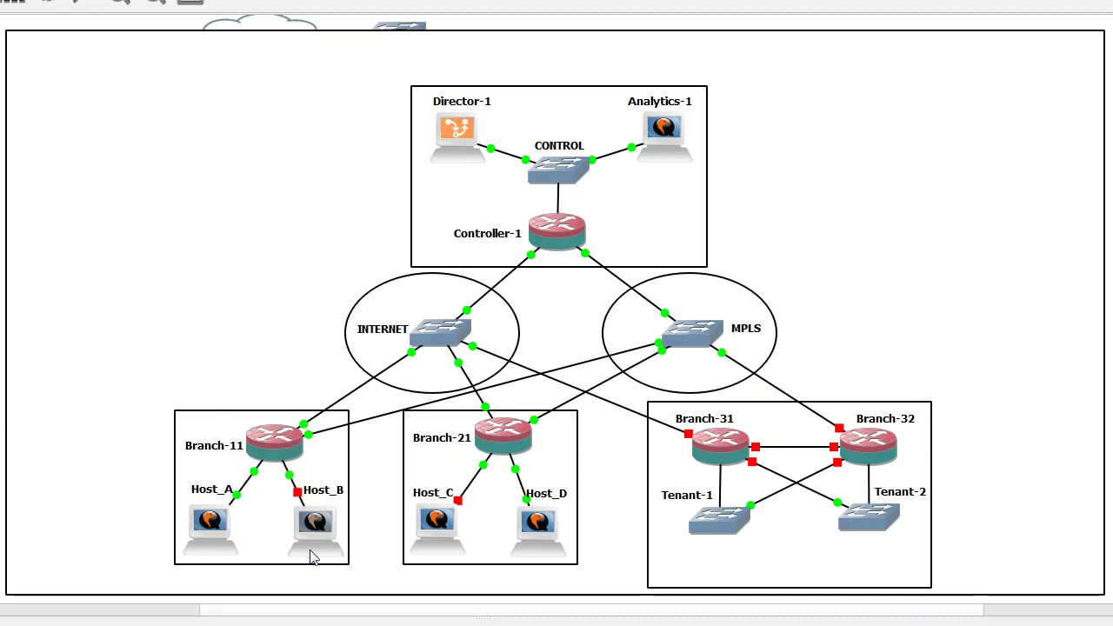
{"action": "key", "text": "alt+Tab"}
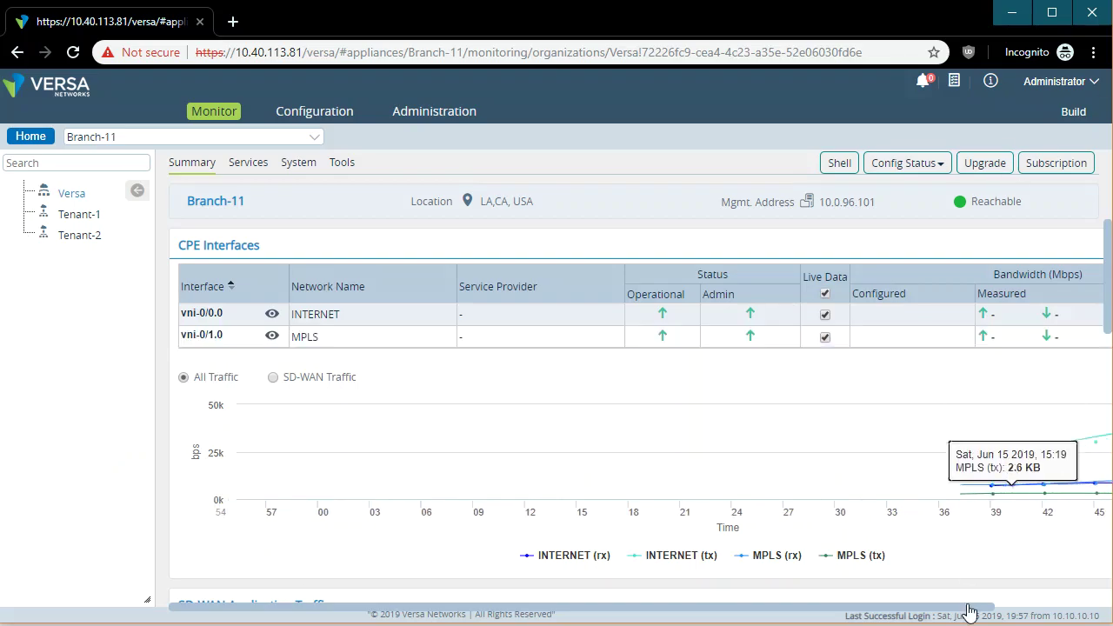
Glance at the appliance list and Summary page, then select Tenant-1 to show LAN-Tenant-1, INTERNET and MPLS.
{"action": "left_click", "coordinate": [321, 137]}
{"action": "left_click", "coordinate": [315, 138]}
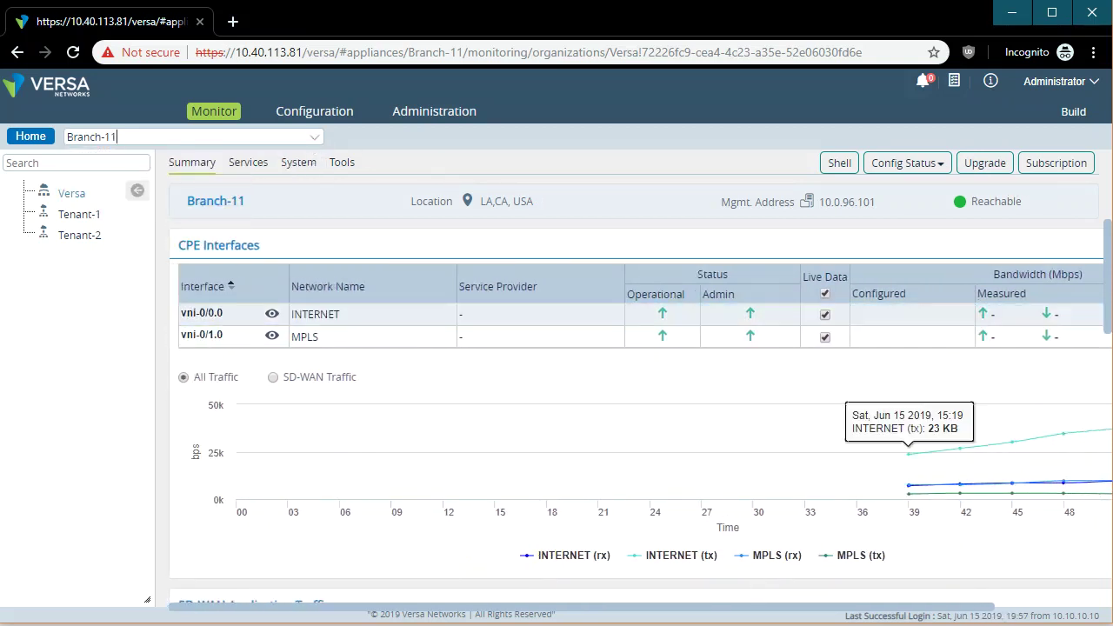
{"action": "left_click_drag", "start_coordinate": [815, 608], "coordinate": [927, 610]}
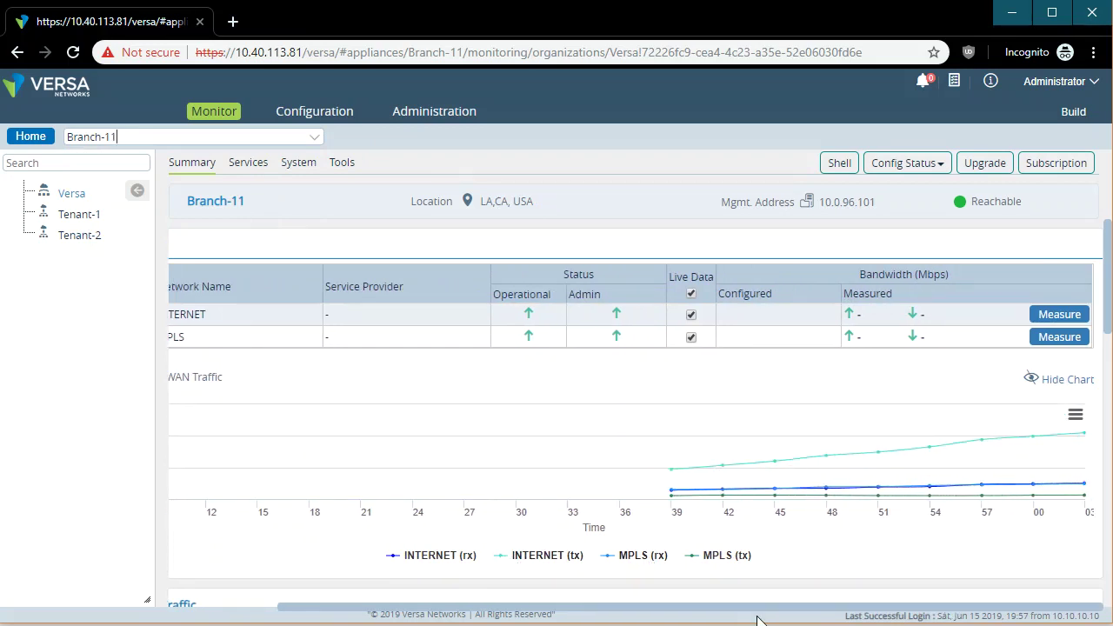
{"action": "left_click_drag", "start_coordinate": [774, 608], "coordinate": [652, 609]}
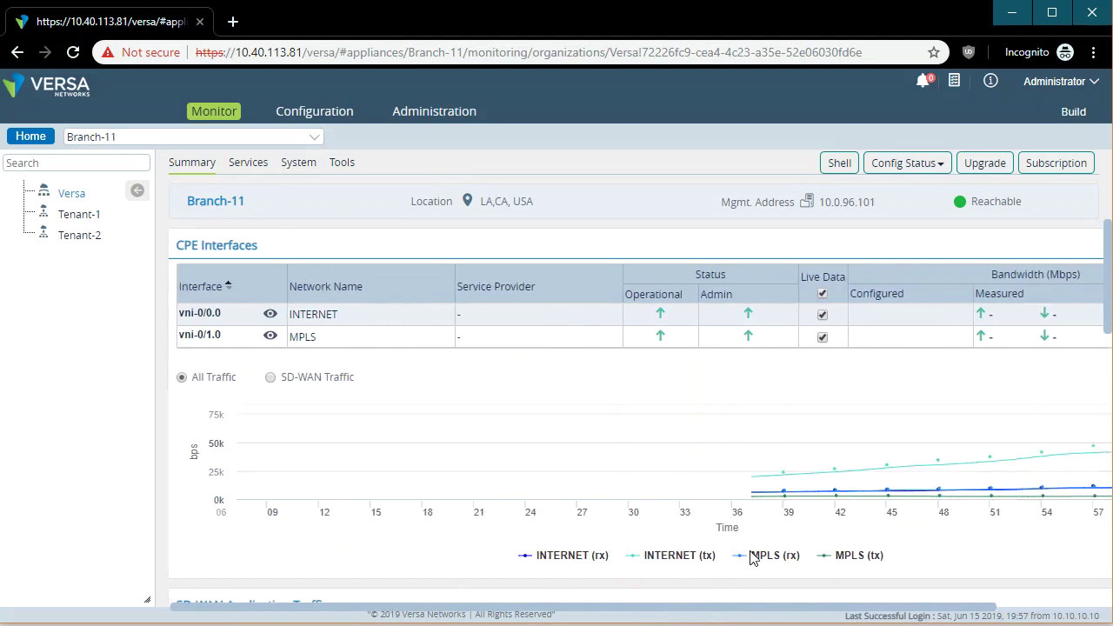
{"action": "scroll", "coordinate": [752, 557], "scroll_direction": "down", "scroll_amount": 7}
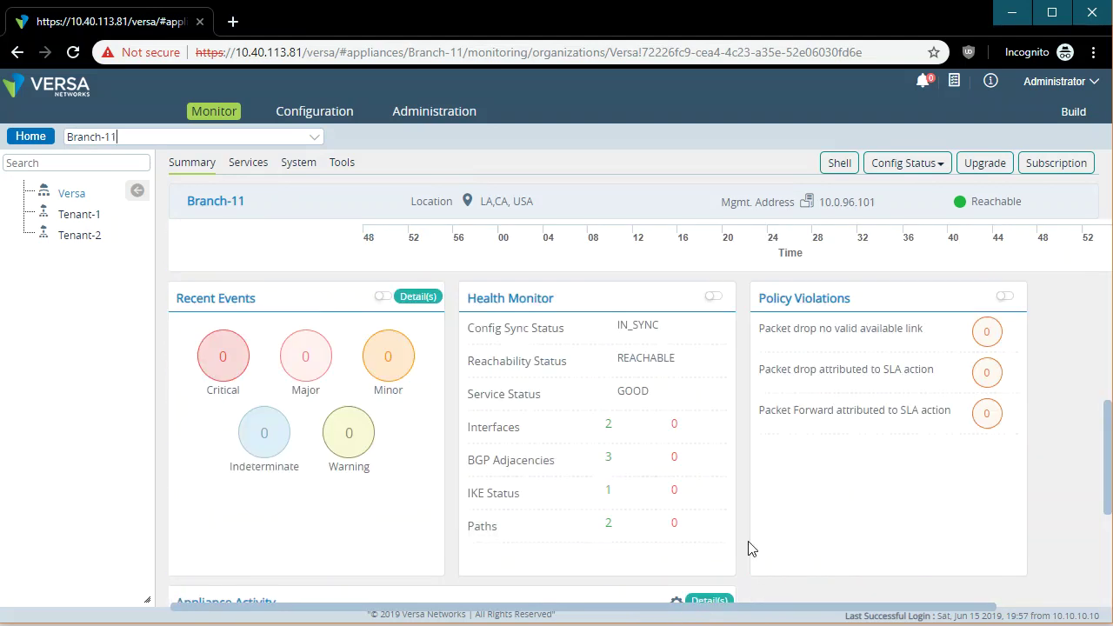
{"action": "scroll", "coordinate": [741, 492], "scroll_direction": "up", "scroll_amount": 5}
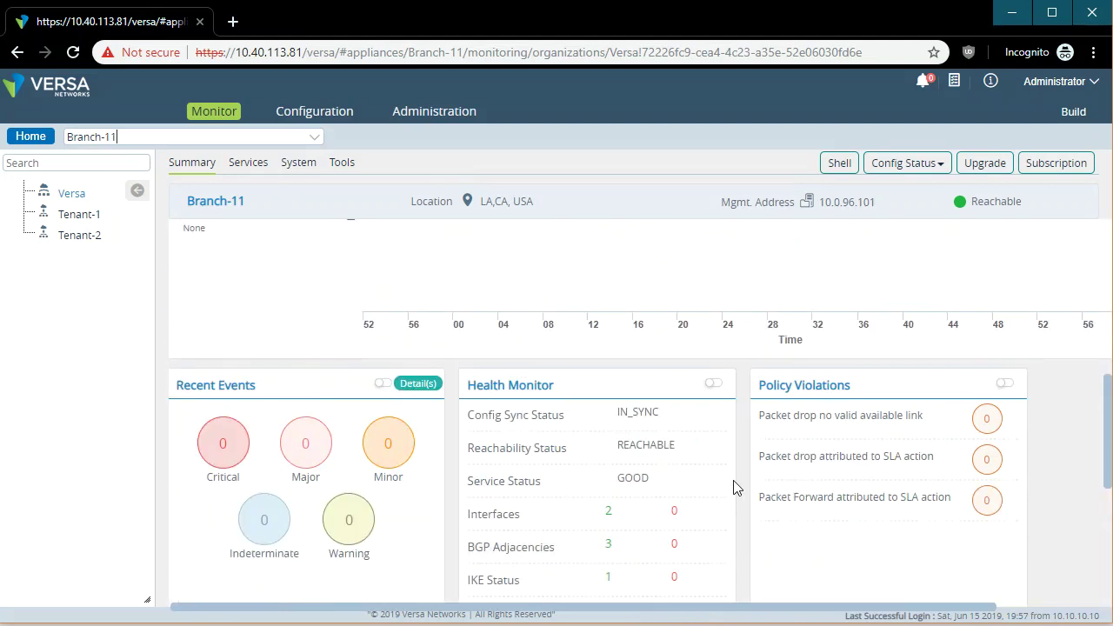
{"action": "scroll", "coordinate": [743, 502], "scroll_direction": "up", "scroll_amount": 1}
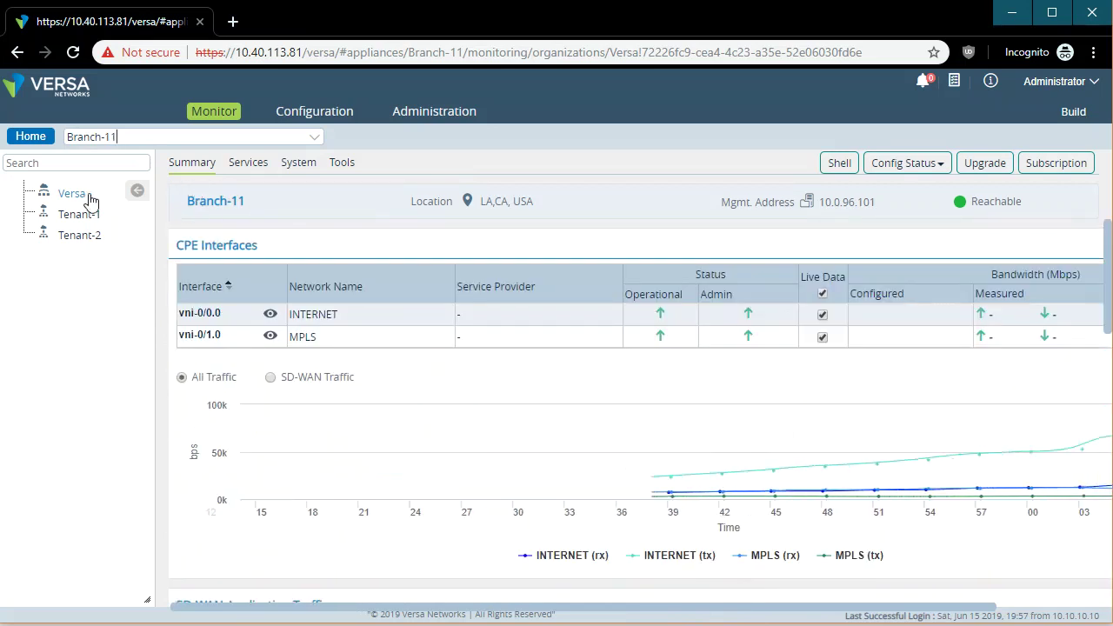
{"action": "left_click", "coordinate": [78, 217]}
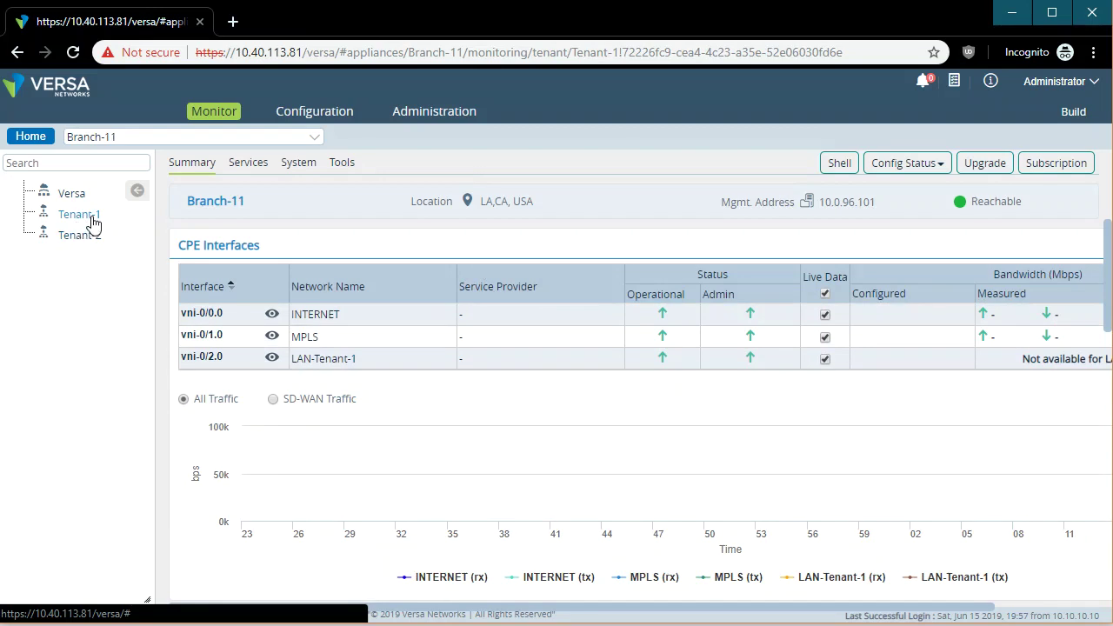
Open Services > SDWAN and look over the Sites list, selecting Branch-21 and Controller-1.
{"action": "left_click", "coordinate": [256, 170]}
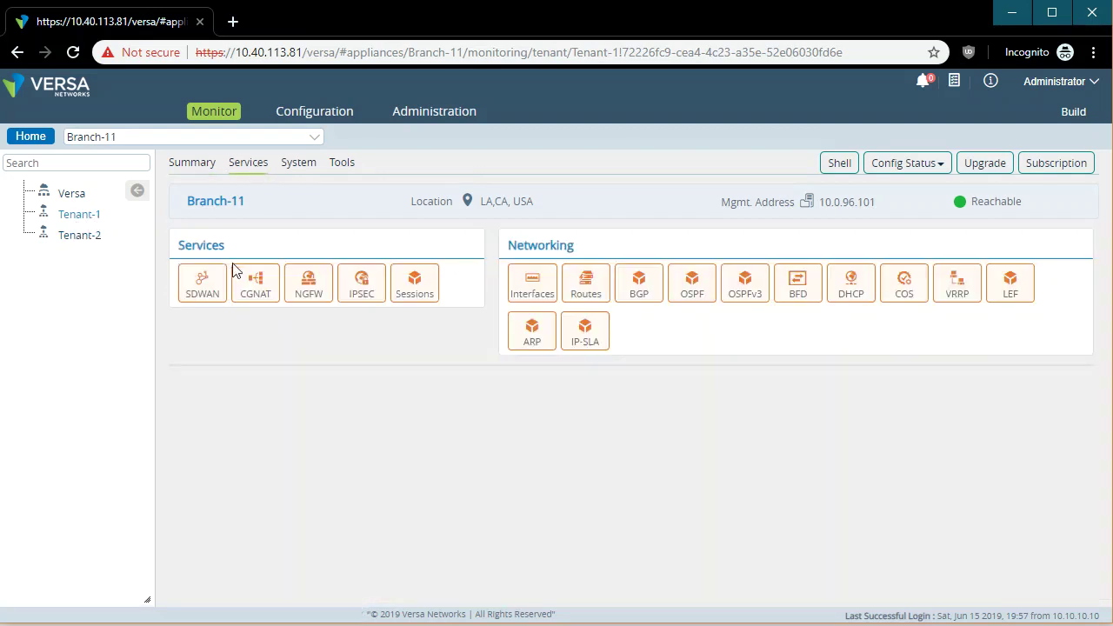
{"action": "left_click", "coordinate": [210, 289]}
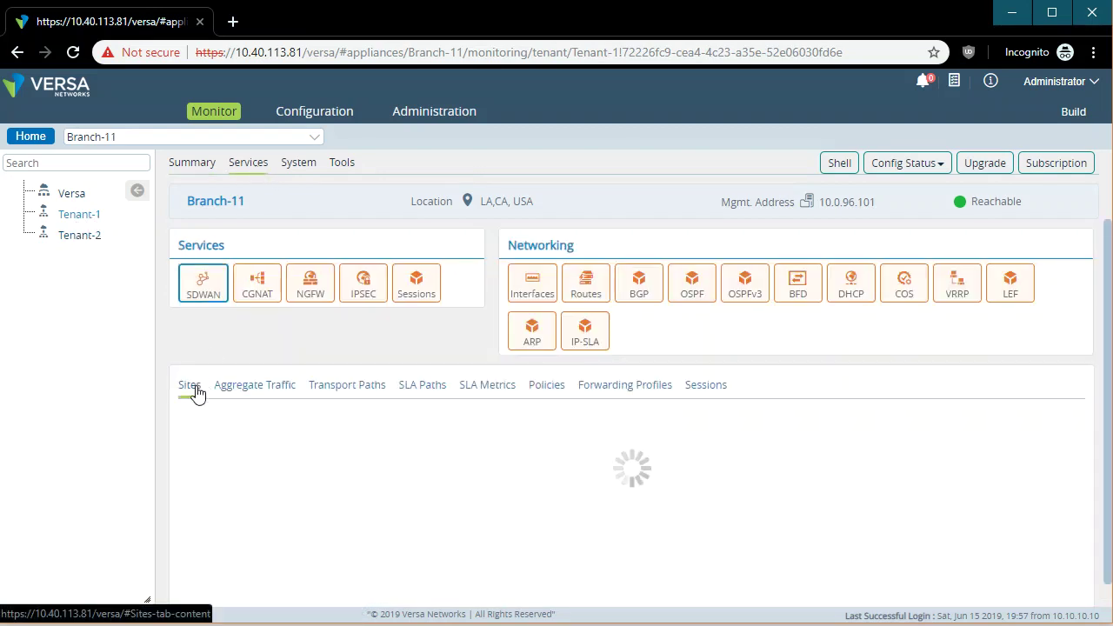
{"action": "left_click", "coordinate": [255, 490]}
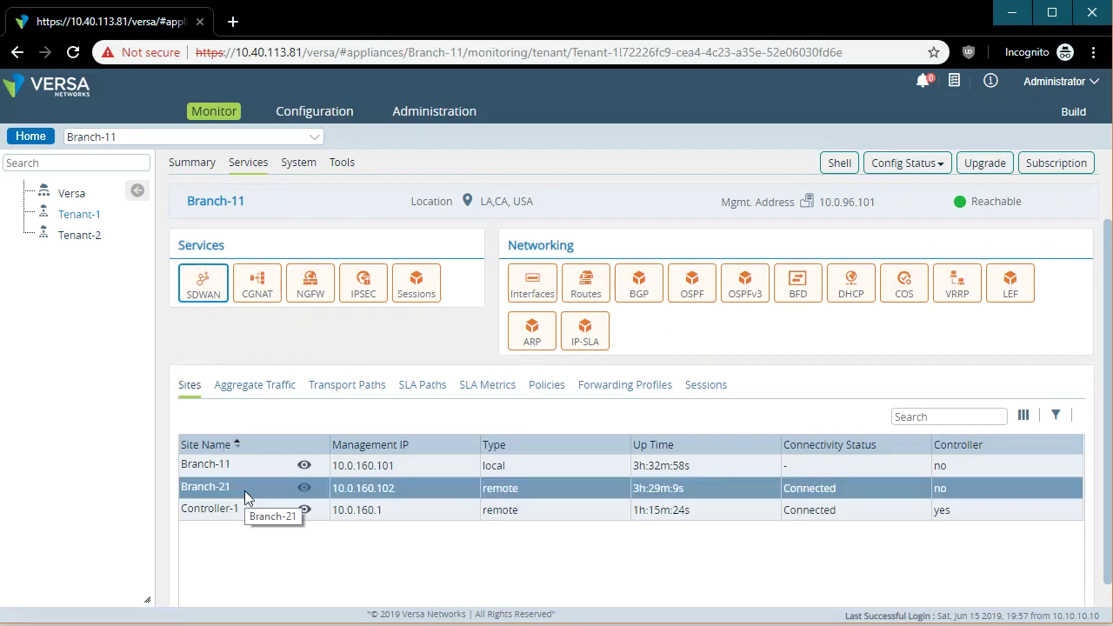
{"action": "left_click", "coordinate": [231, 513]}
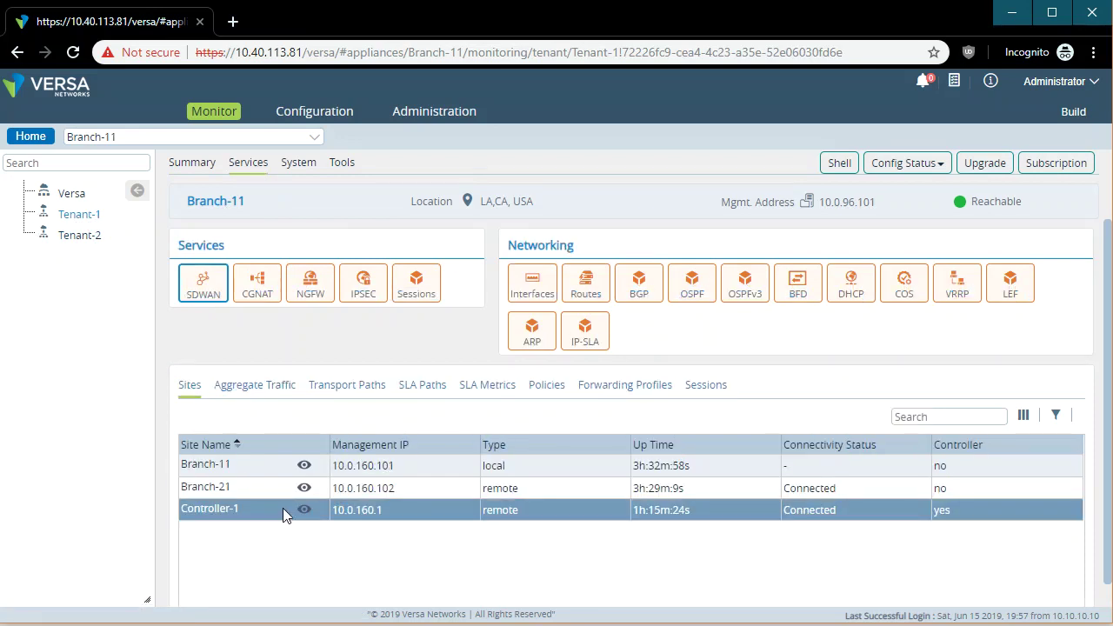
View Aggregate Traffic and SLA Paths toward Branch-21, showing suspended INTERNET and MPLS fc_ef paths.
{"action": "left_click", "coordinate": [282, 391]}
{"action": "left_click", "coordinate": [216, 418]}
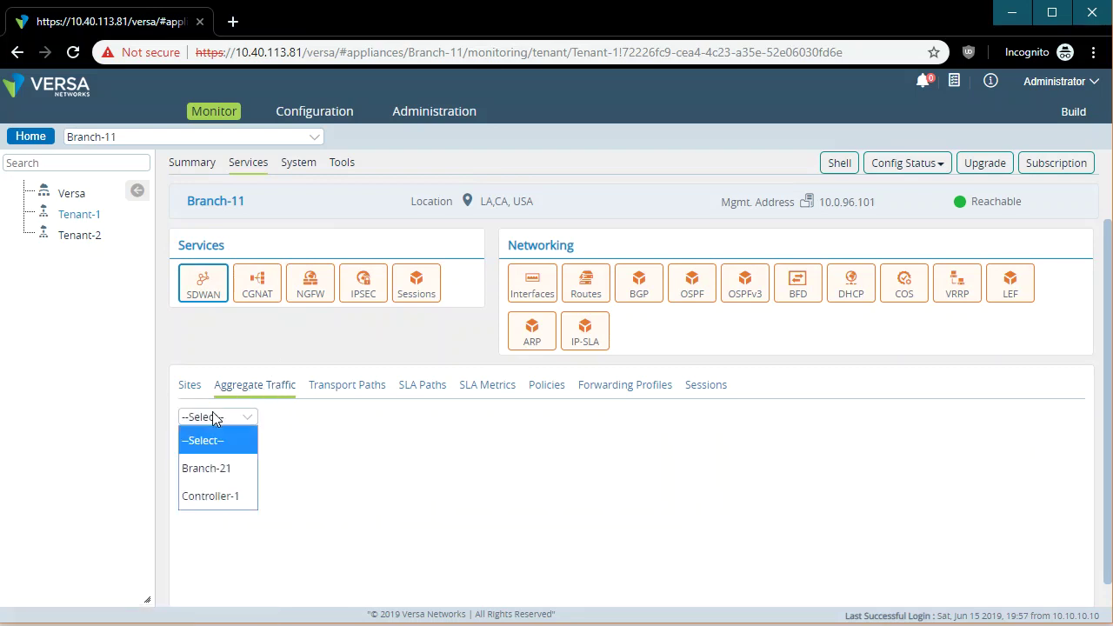
{"action": "left_click", "coordinate": [232, 478]}
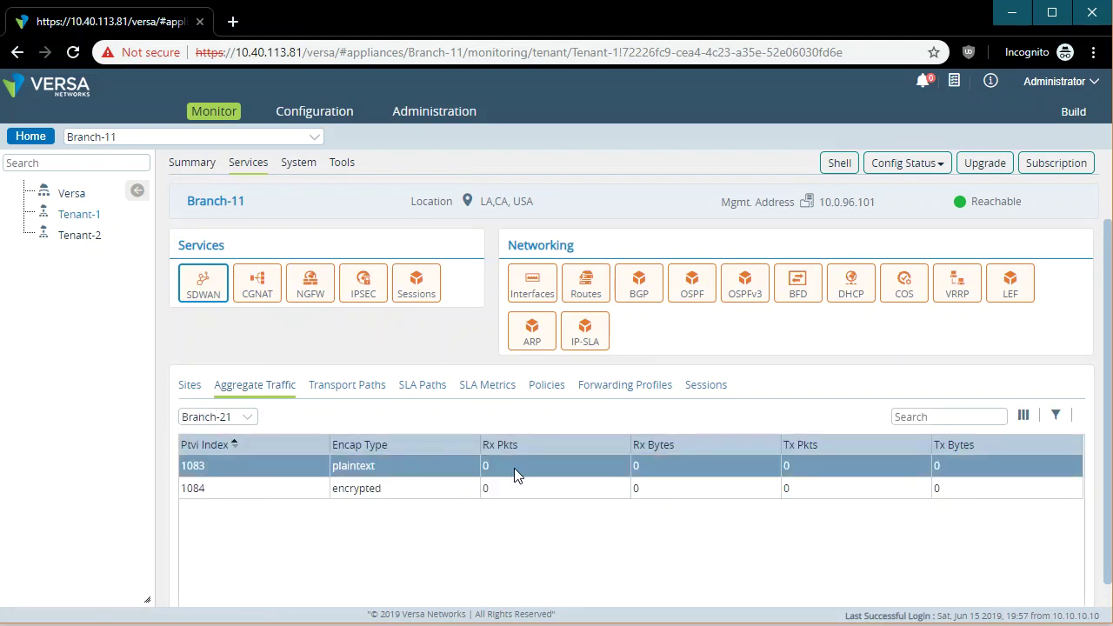
{"action": "left_click", "coordinate": [419, 389]}
{"action": "left_click", "coordinate": [218, 417]}
{"action": "left_click", "coordinate": [227, 497]}
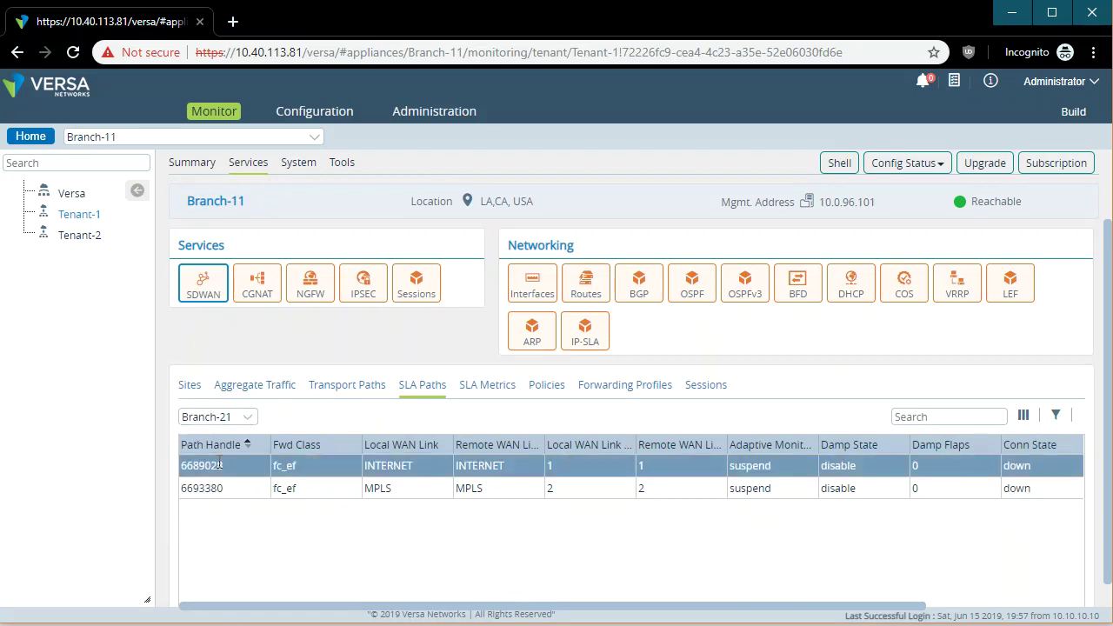
Nudge the INTERNET and MPLS switches in GNS3, then open Branch-11's Sessions statistics.
{"action": "key", "text": "alt+Tab"}
{"action": "left_click_drag", "start_coordinate": [426, 348], "coordinate": [431, 346]}
{"action": "left_click_drag", "start_coordinate": [695, 335], "coordinate": [692, 320]}
{"action": "key", "text": "alt+Tab"}
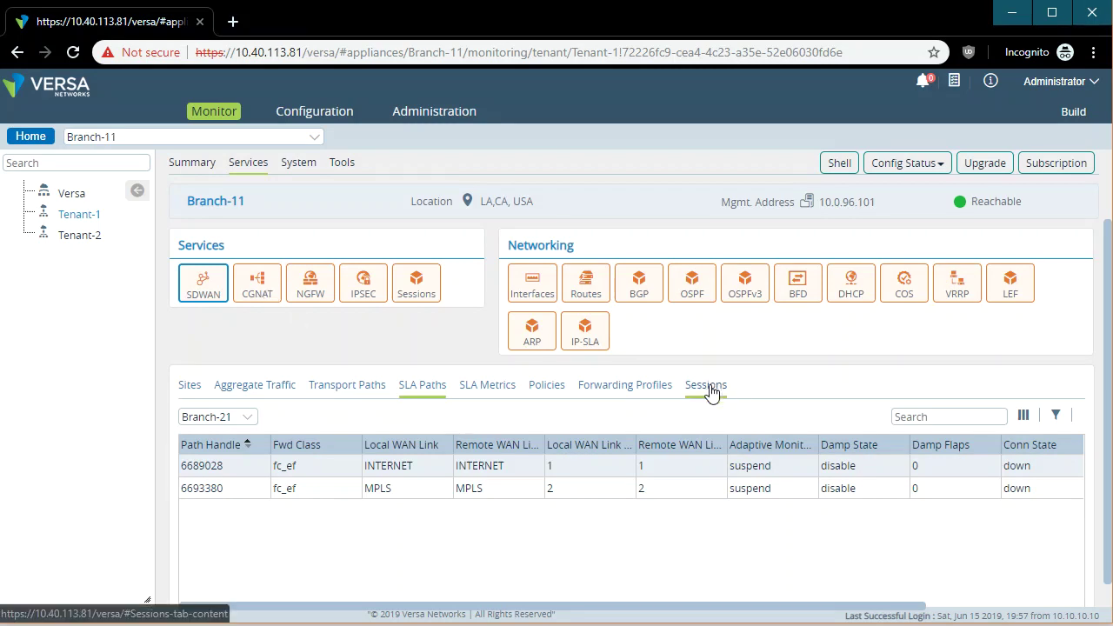
{"action": "left_click", "coordinate": [416, 290]}
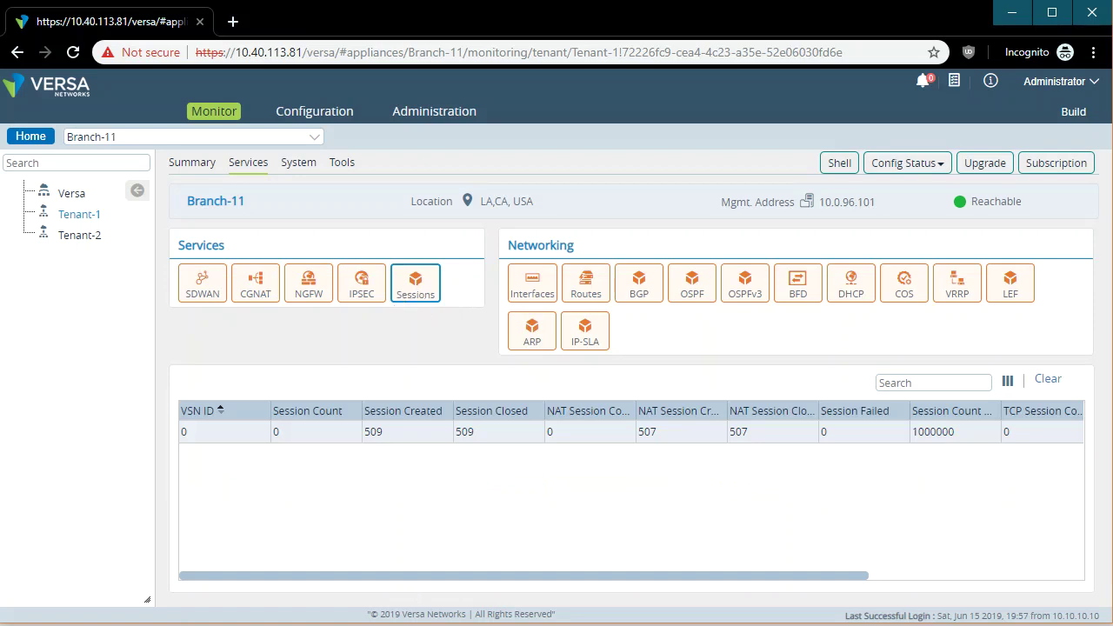
{"action": "left_click", "coordinate": [1063, 381]}
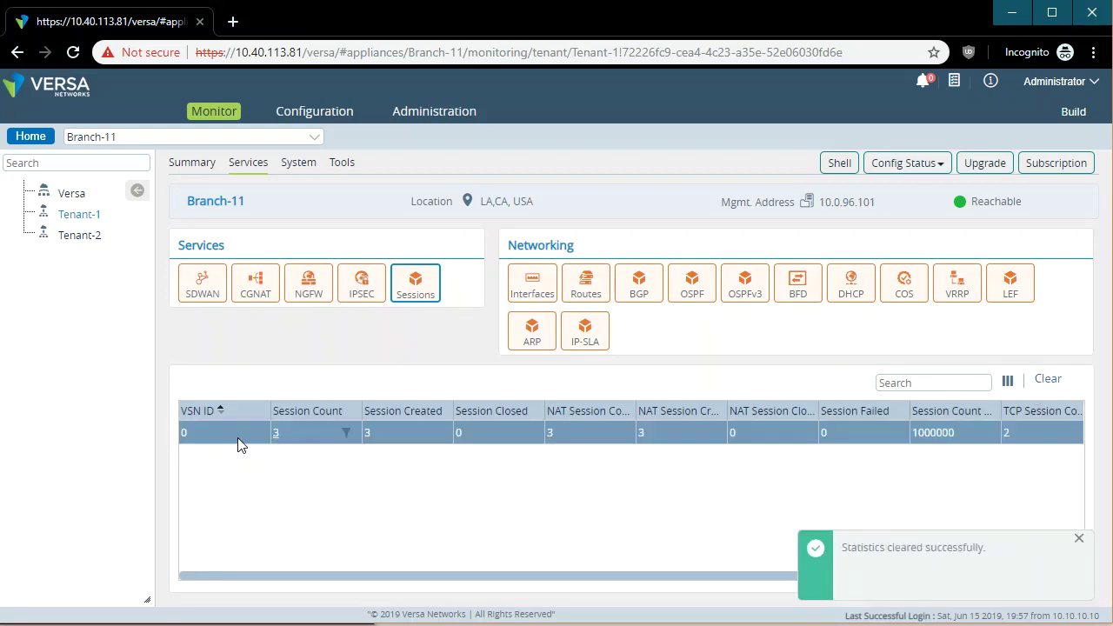
{"action": "left_click", "coordinate": [348, 288]}
{"action": "left_click", "coordinate": [425, 299]}
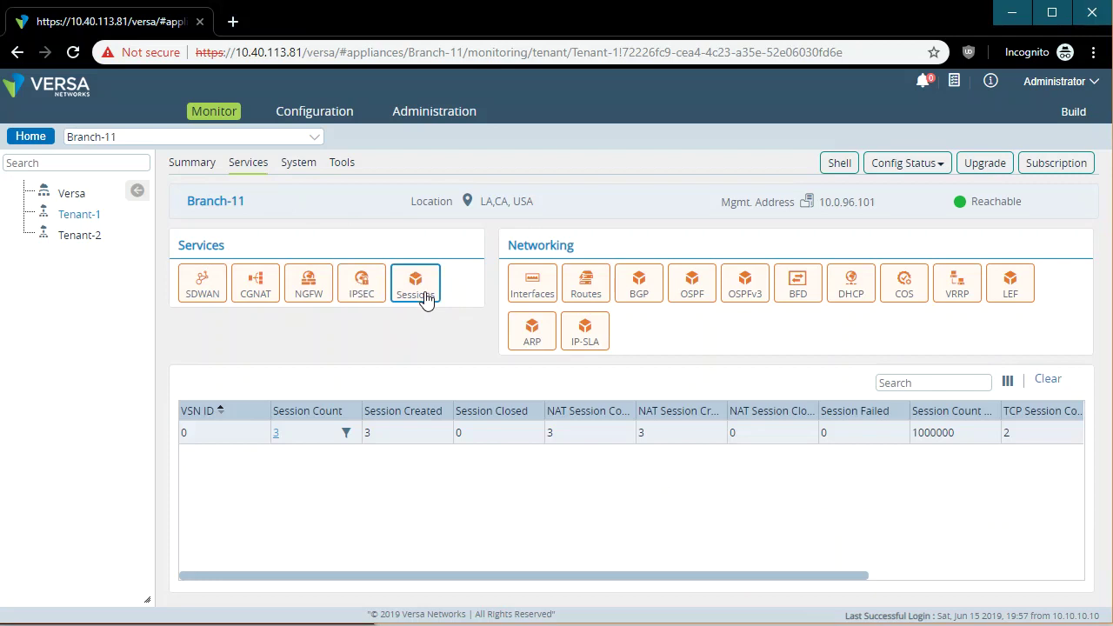
{"action": "left_click", "coordinate": [276, 443]}
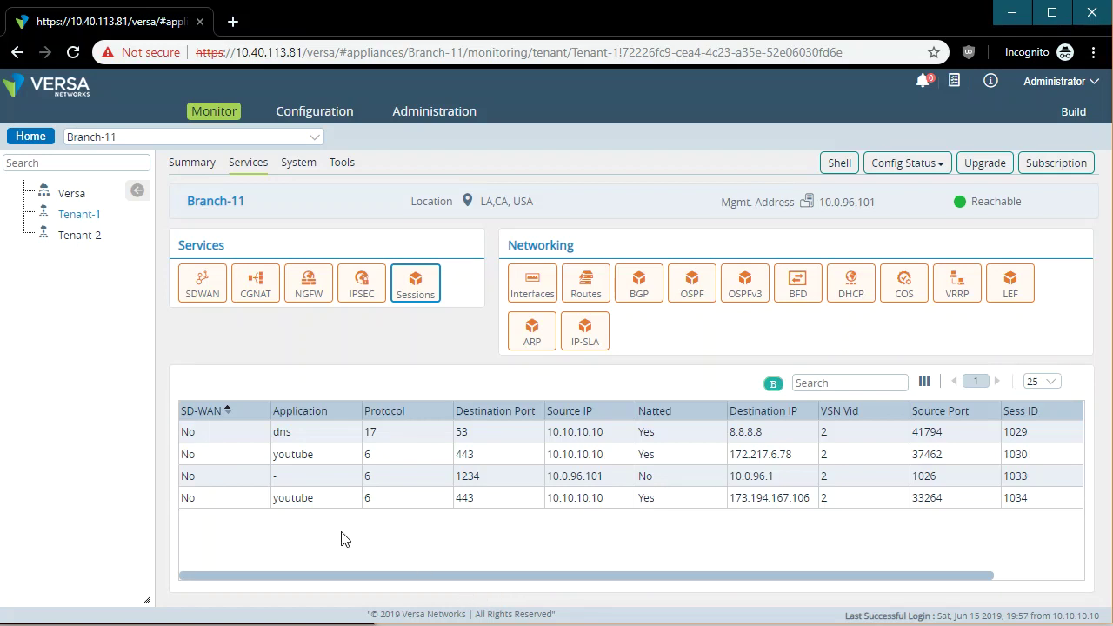
{"action": "double_click", "coordinate": [286, 432]}
{"action": "double_click", "coordinate": [335, 456]}
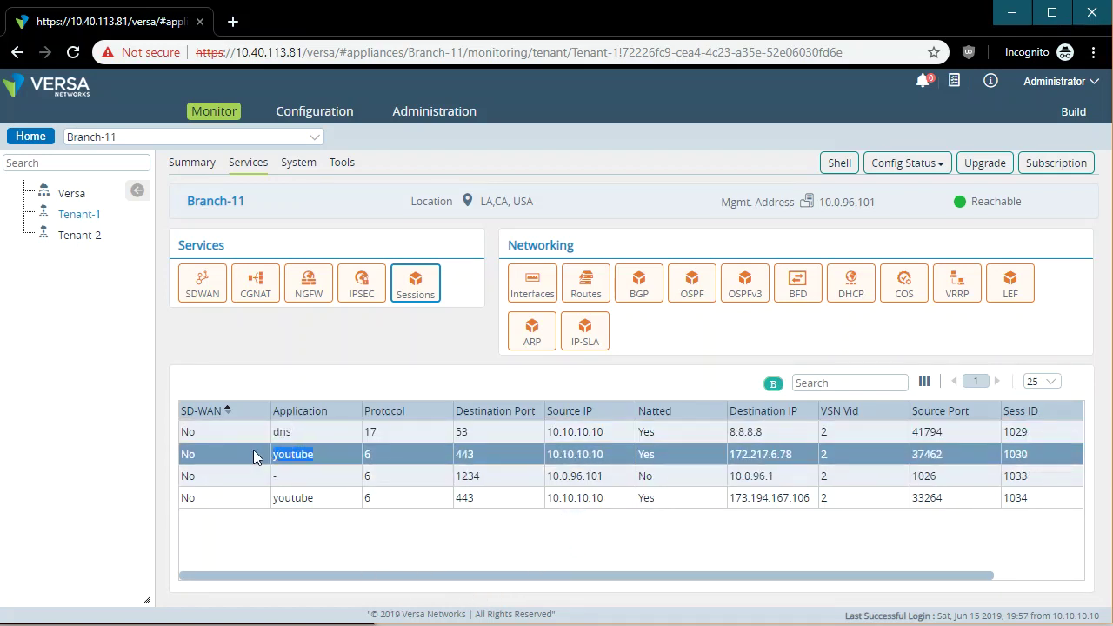
{"action": "double_click", "coordinate": [336, 499]}
{"action": "left_click", "coordinate": [225, 498]}
Show the SD-WAN and CGNAT session counts and list the CGNAT NAT sessions.
{"action": "left_click", "coordinate": [213, 297]}
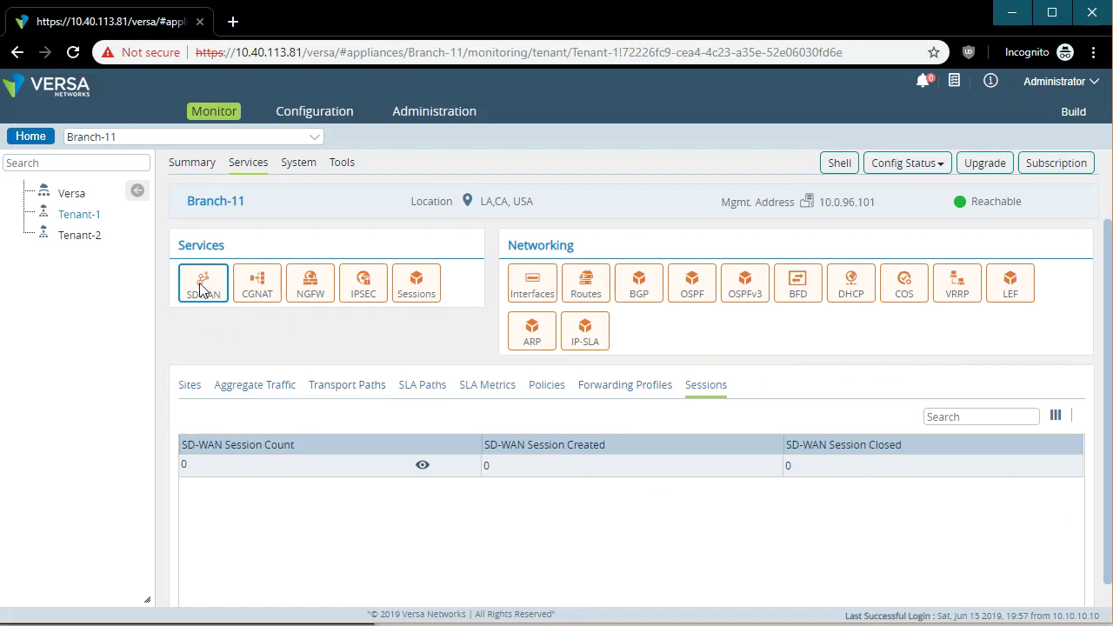
{"action": "left_click", "coordinate": [261, 285]}
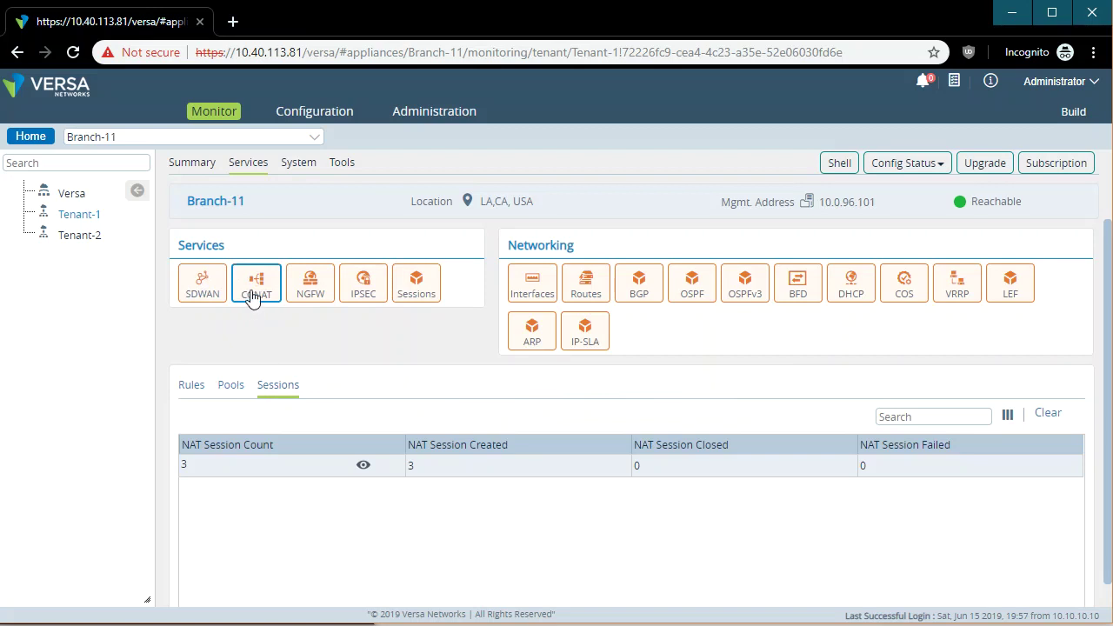
{"action": "left_click", "coordinate": [369, 472]}
{"action": "left_click", "coordinate": [365, 468]}
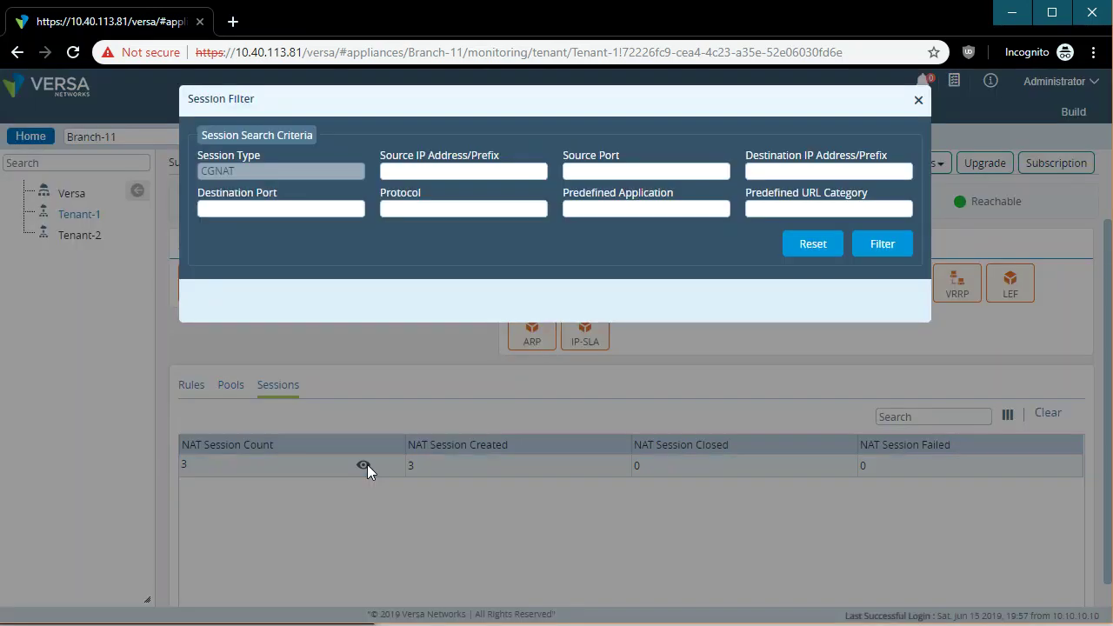
{"action": "left_click", "coordinate": [880, 245]}
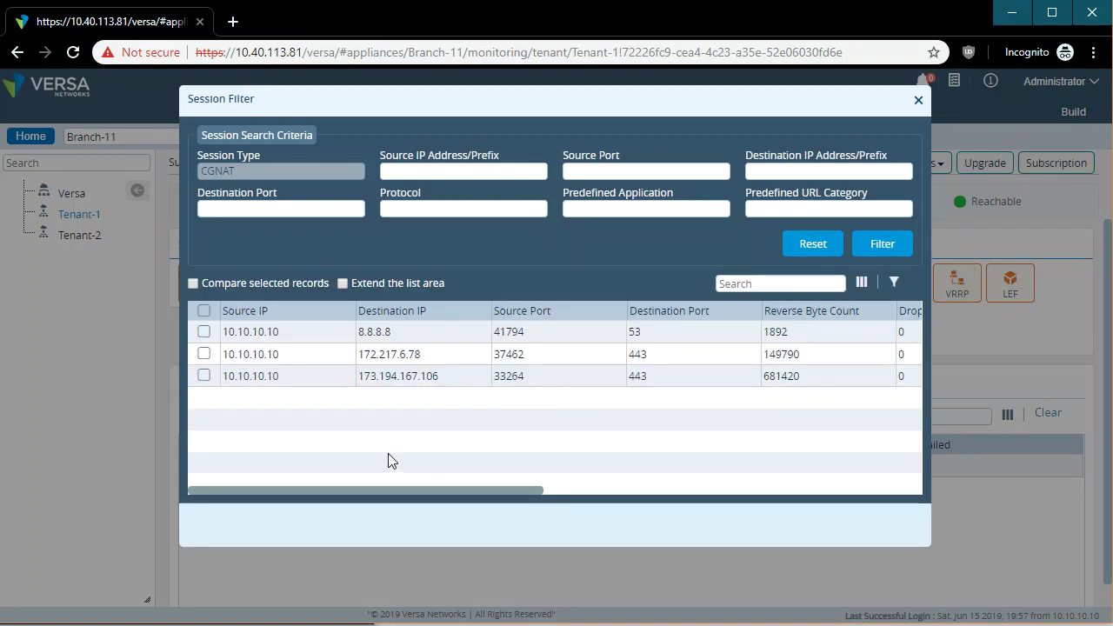
Highlight the three NAT session records, close the details, and show NGFW session statistics.
{"action": "left_click_drag", "start_coordinate": [289, 331], "coordinate": [223, 331]}
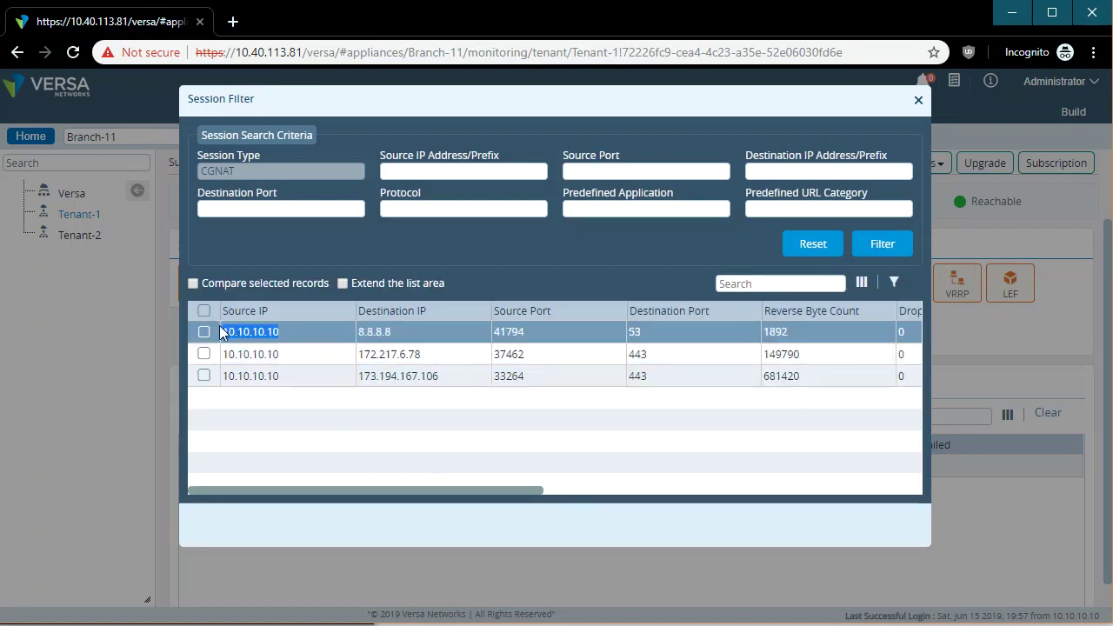
{"action": "left_click_drag", "start_coordinate": [291, 358], "coordinate": [229, 356]}
{"action": "left_click", "coordinate": [304, 381]}
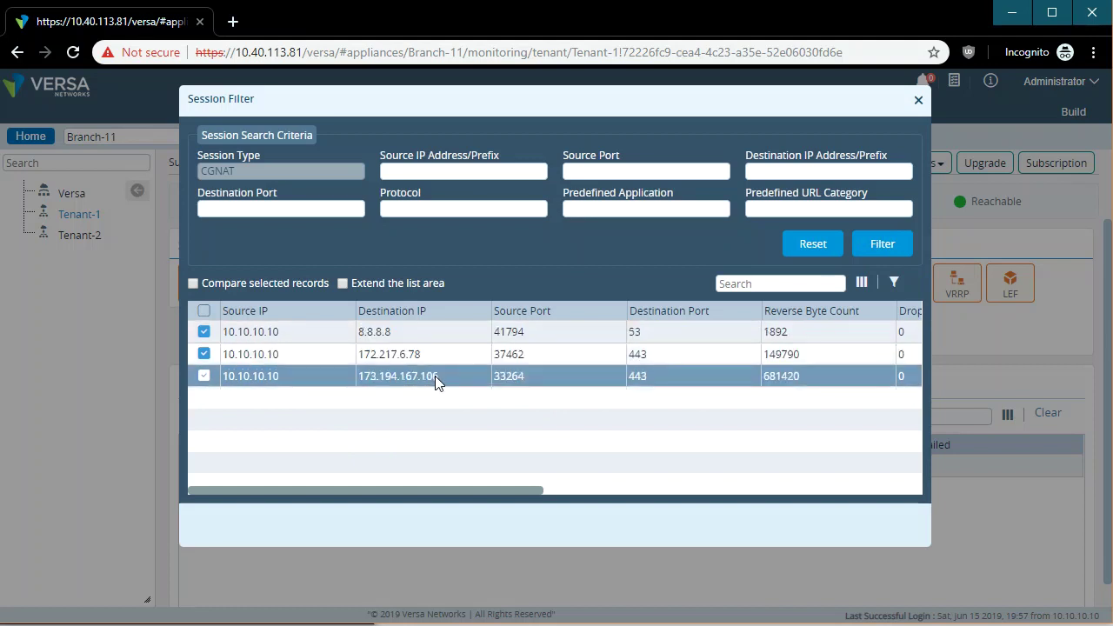
{"action": "left_click", "coordinate": [918, 99]}
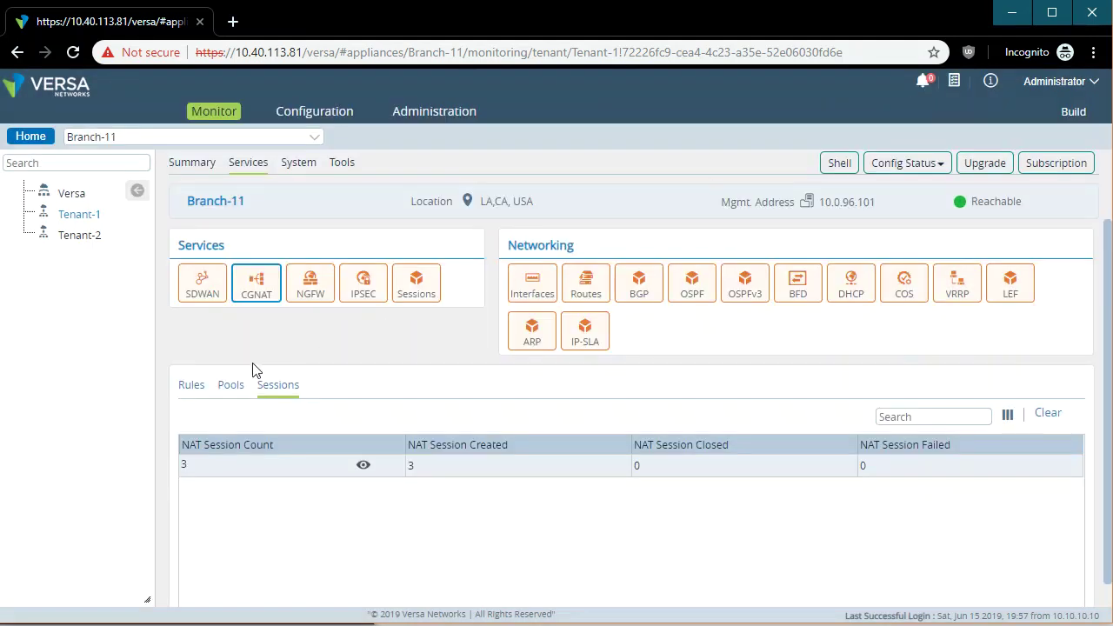
{"action": "left_click", "coordinate": [309, 285]}
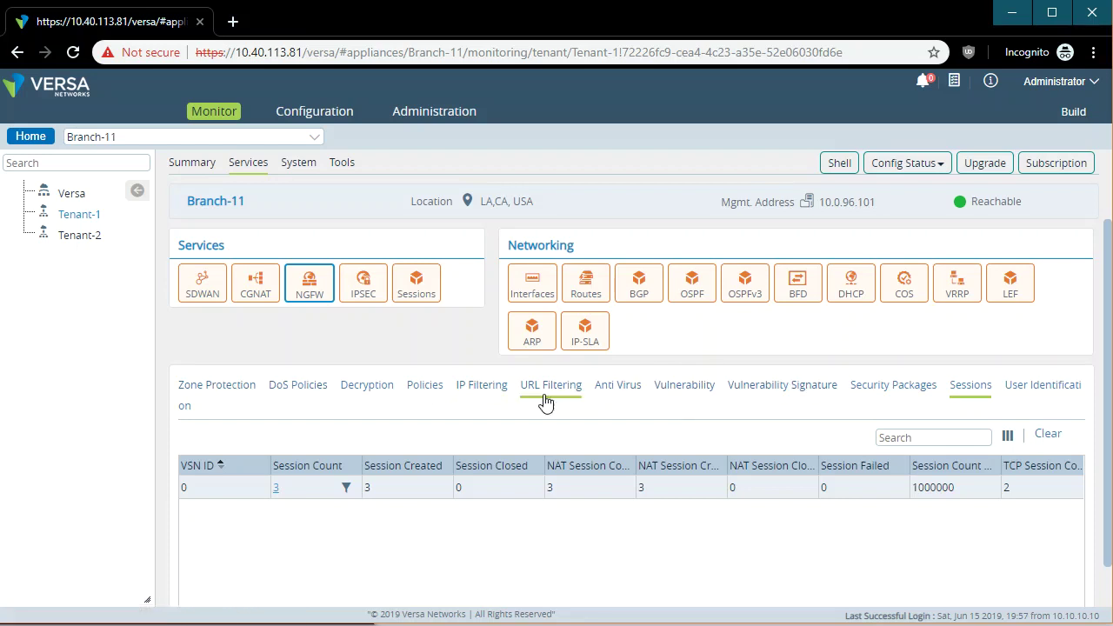
Show NGFW Policies statistics: Allow_From_Trust with 515 hits, Allow_From_SDWAN with none.
{"action": "left_click", "coordinate": [426, 389]}
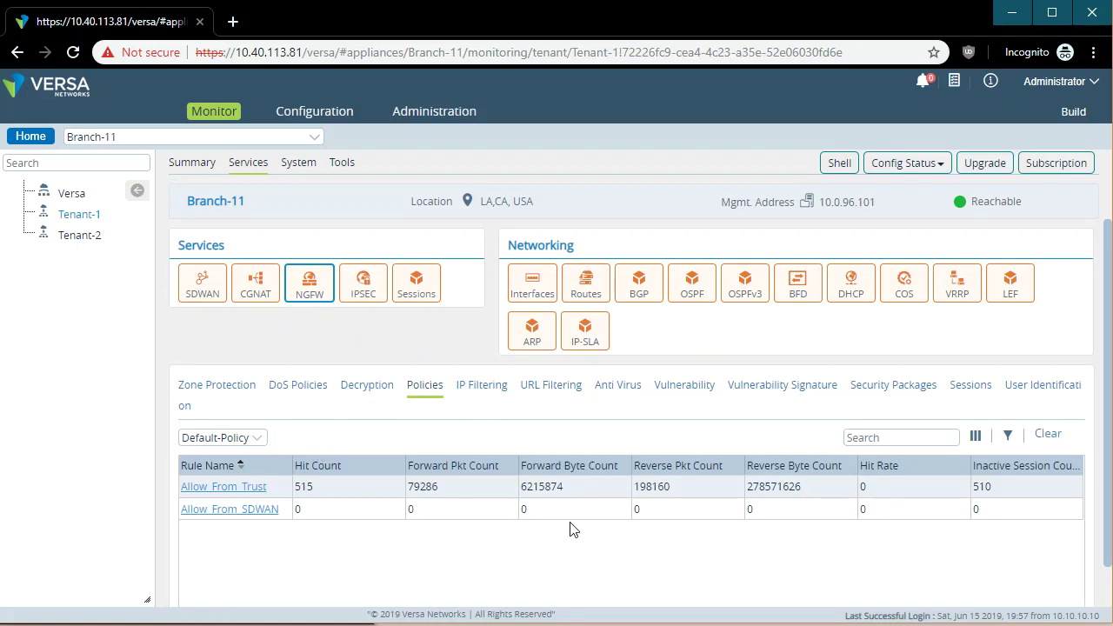
Inspect interface vni-0/0.0 details: DHCP off, MTU 1500, speed 10Gbps.
{"action": "left_click", "coordinate": [528, 280]}
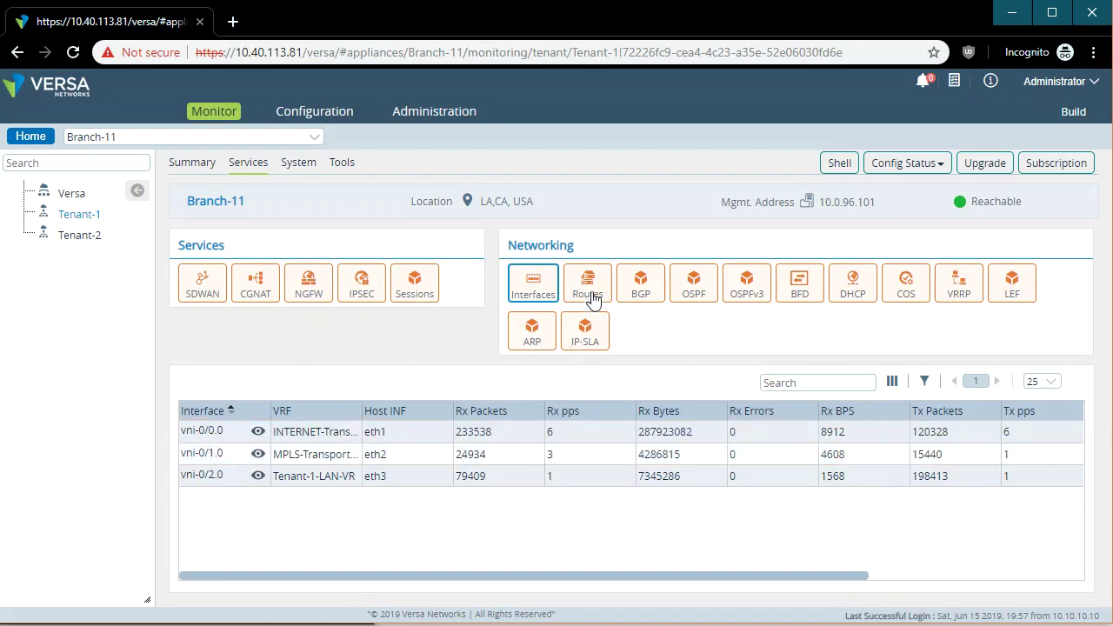
{"action": "left_click", "coordinate": [260, 433]}
{"action": "scroll", "coordinate": [639, 537], "scroll_direction": "down", "scroll_amount": 3}
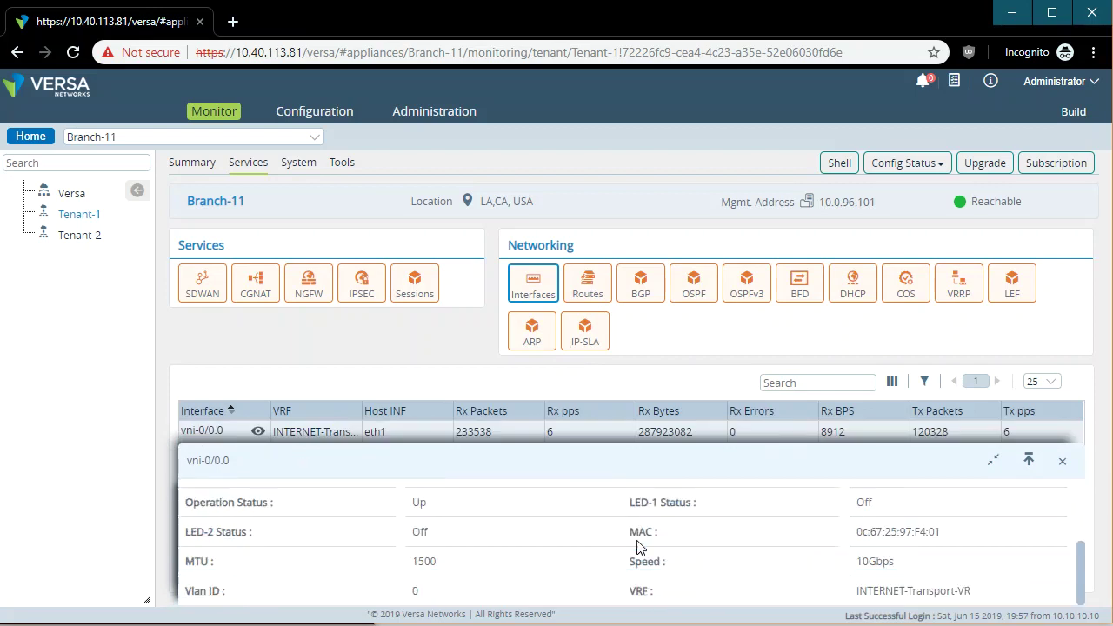
{"action": "scroll", "coordinate": [622, 567], "scroll_direction": "up", "scroll_amount": 2}
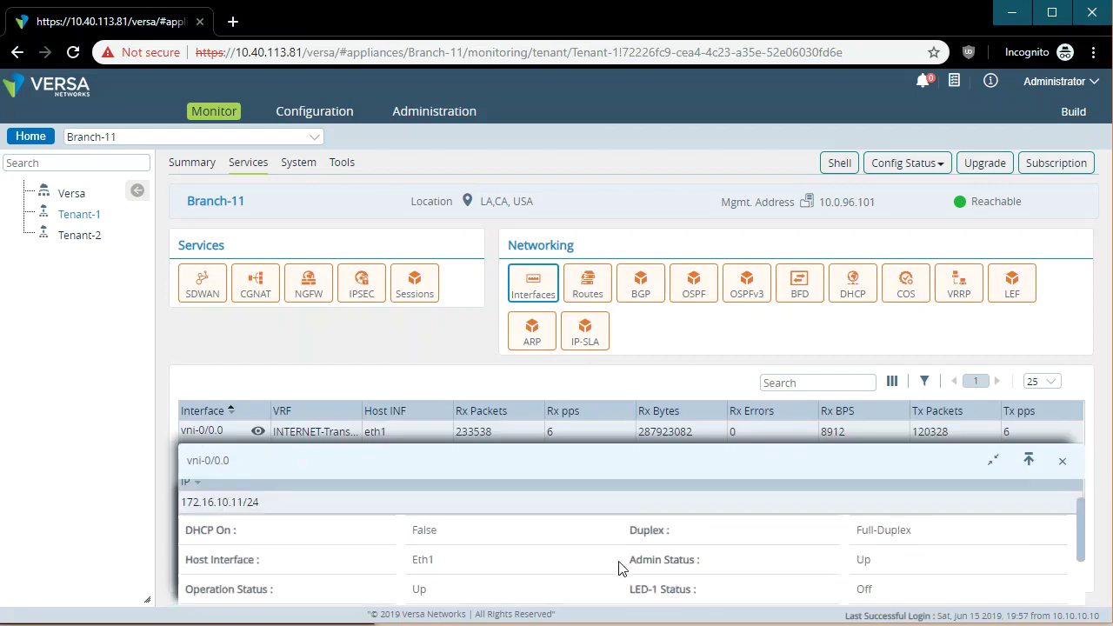
{"action": "double_click", "coordinate": [434, 531]}
{"action": "scroll", "coordinate": [468, 547], "scroll_direction": "down", "scroll_amount": 2}
{"action": "left_click_drag", "start_coordinate": [438, 563], "coordinate": [416, 566]}
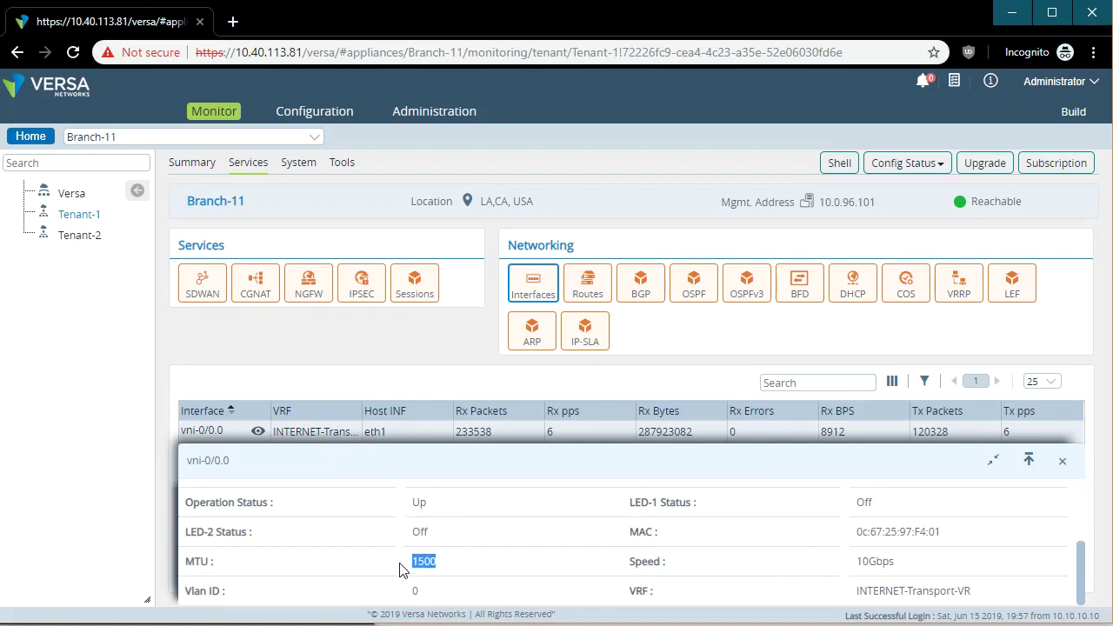
{"action": "left_click_drag", "start_coordinate": [915, 569], "coordinate": [748, 559]}
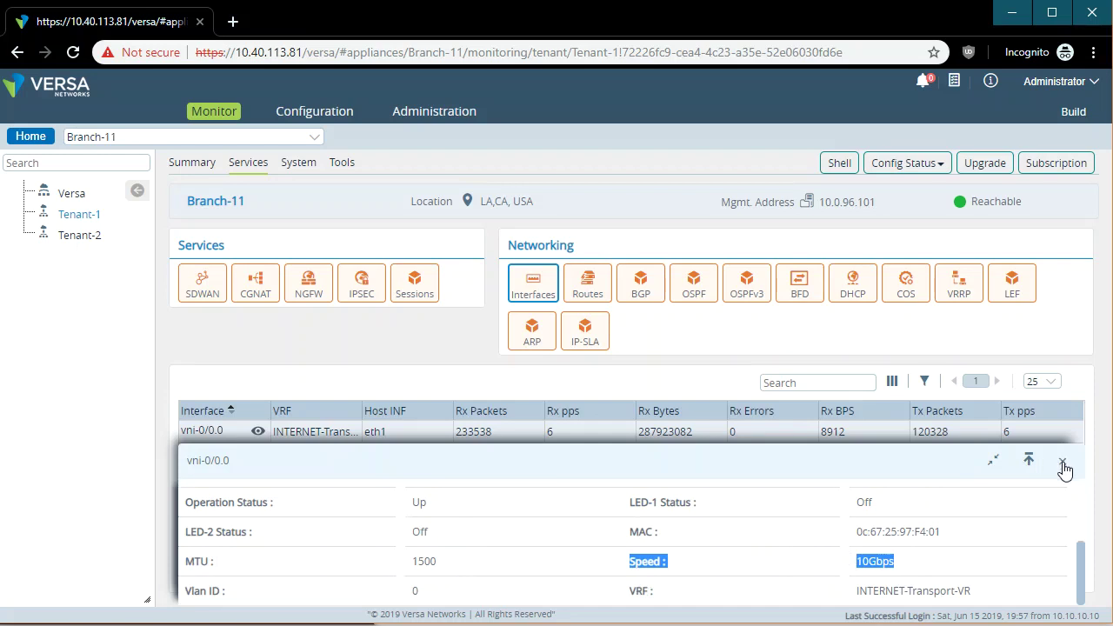
{"action": "left_click", "coordinate": [1063, 461]}
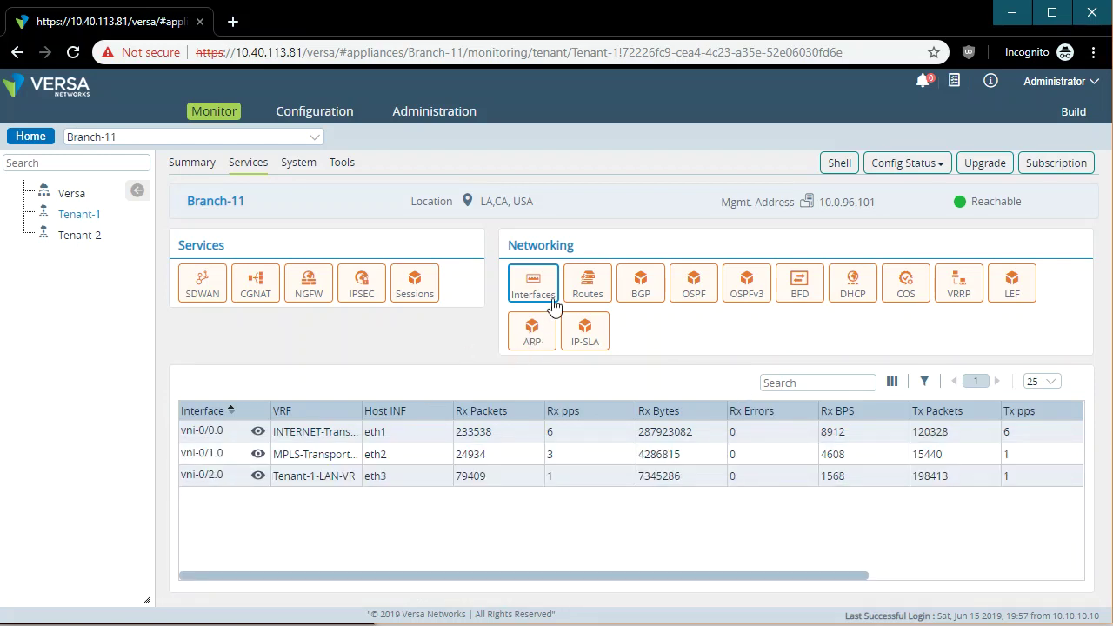
Browse IPv4 routes for Tenant-1-LAN-VR and Tenant-1-Control-VR, then switch monitoring to Tenant-2.
{"action": "left_click", "coordinate": [588, 296]}
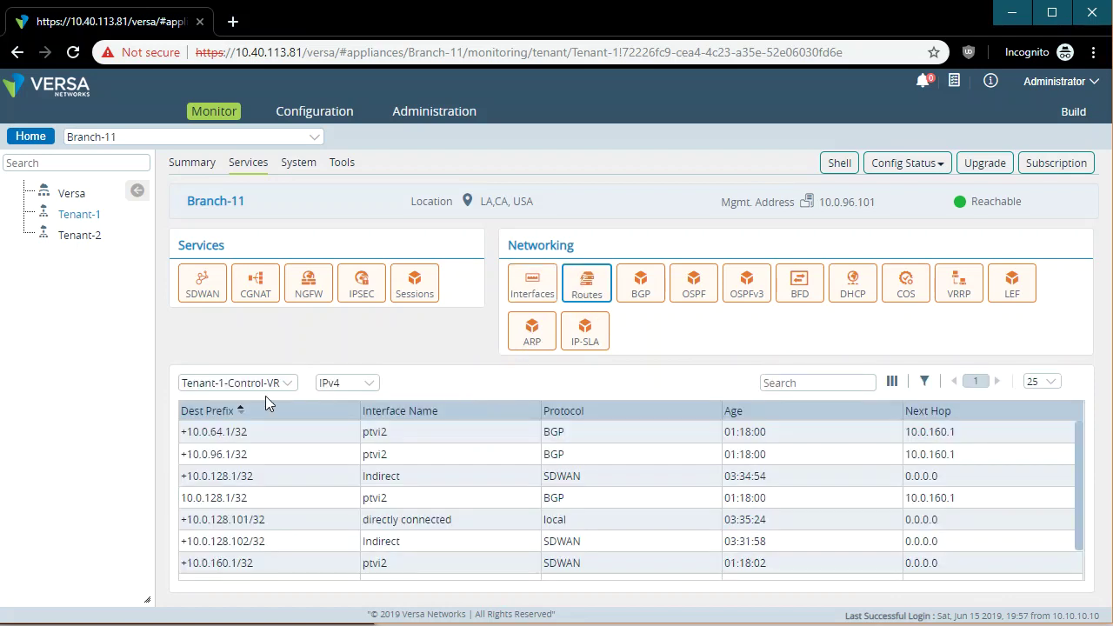
{"action": "left_click", "coordinate": [356, 384]}
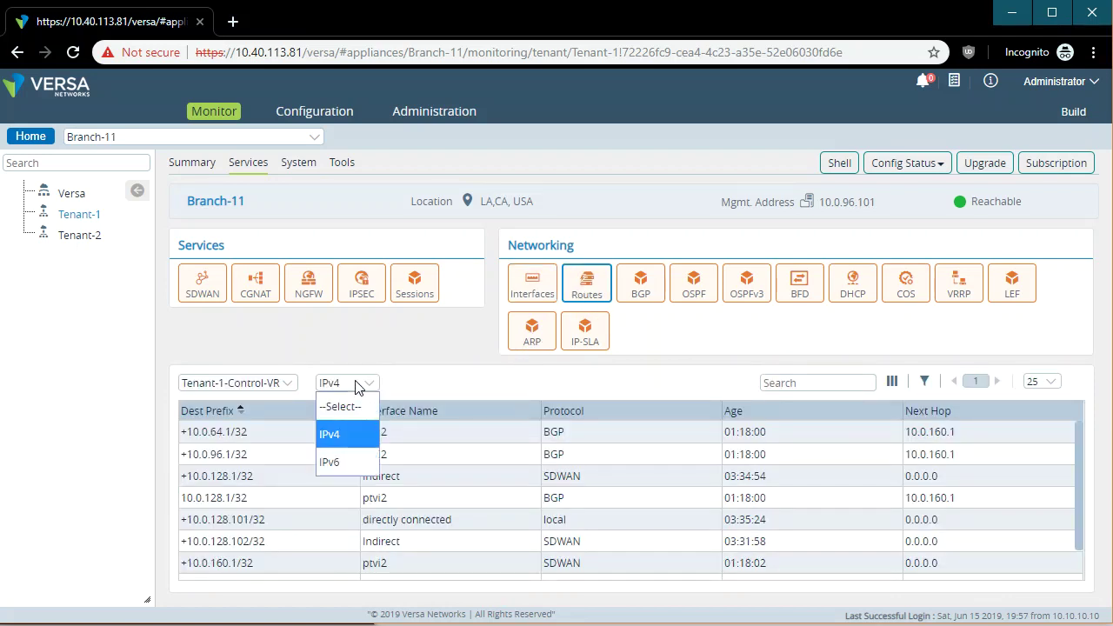
{"action": "left_click", "coordinate": [361, 385]}
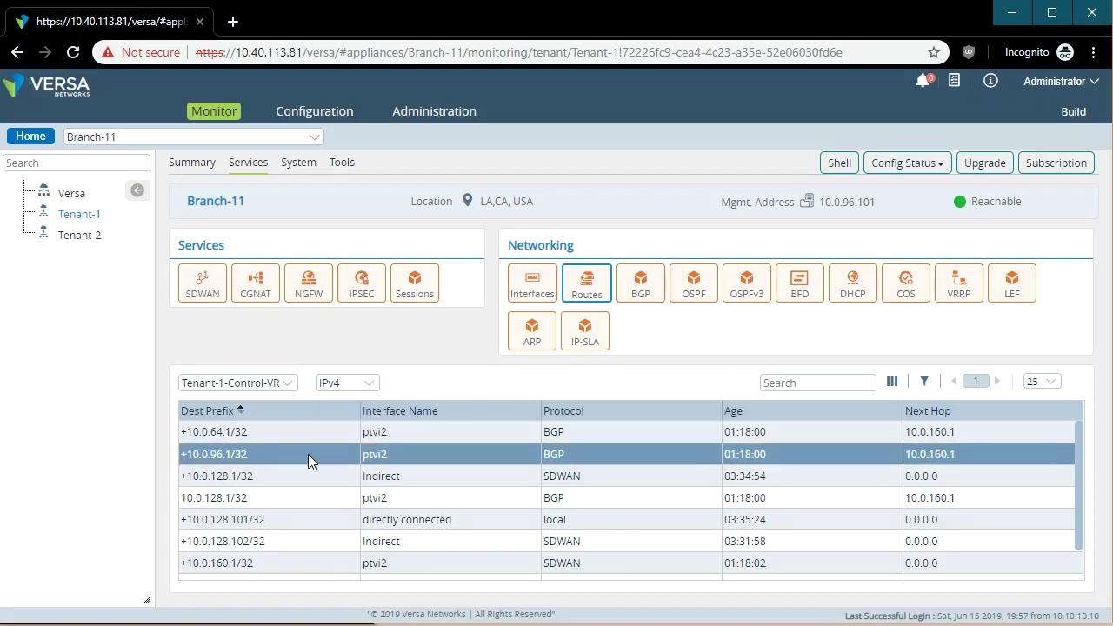
{"action": "left_click", "coordinate": [279, 384]}
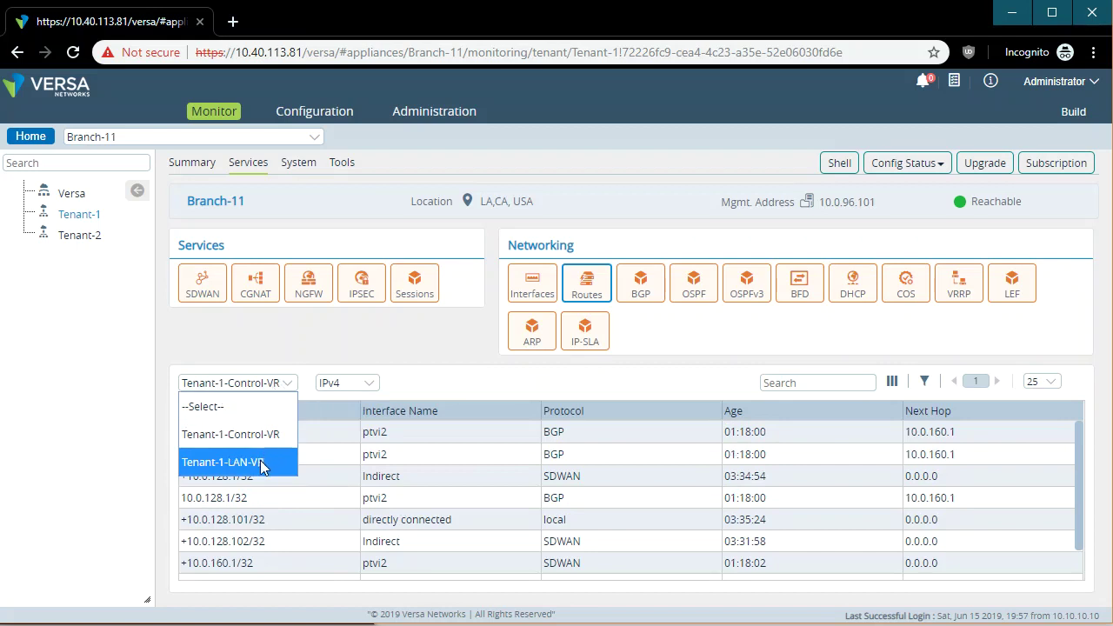
{"action": "left_click", "coordinate": [260, 461]}
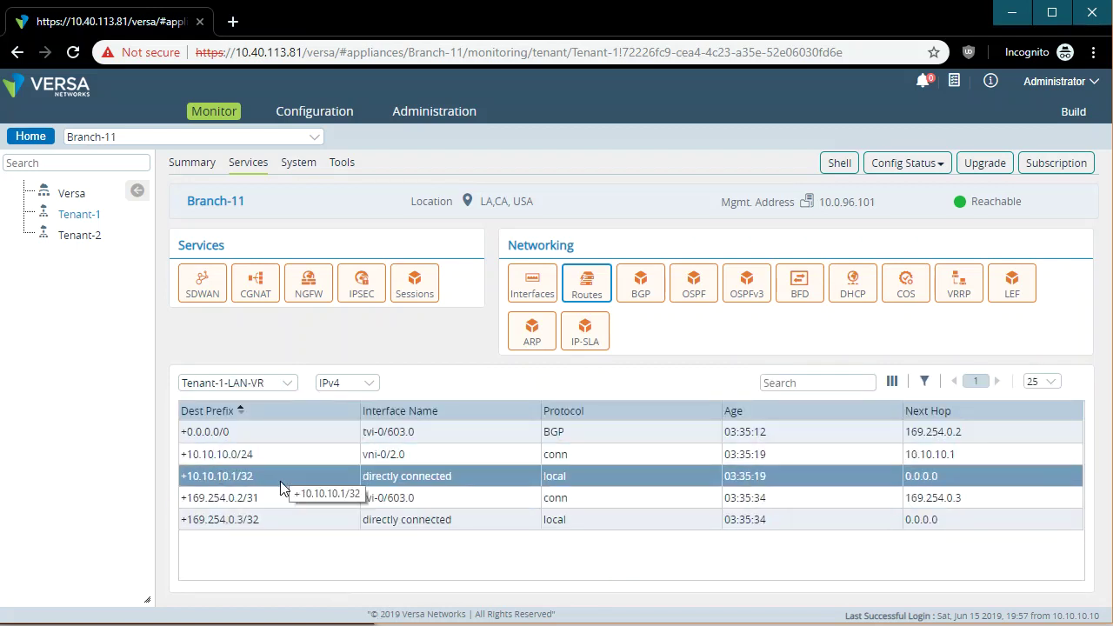
{"action": "left_click", "coordinate": [260, 385]}
{"action": "left_click", "coordinate": [260, 433]}
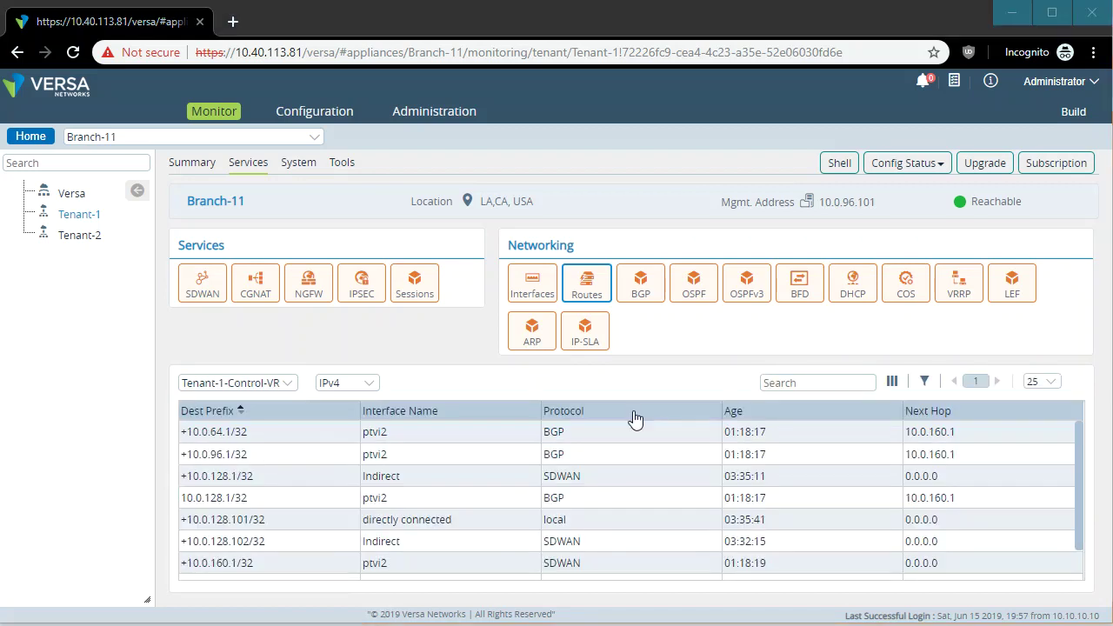
{"action": "left_click", "coordinate": [355, 385]}
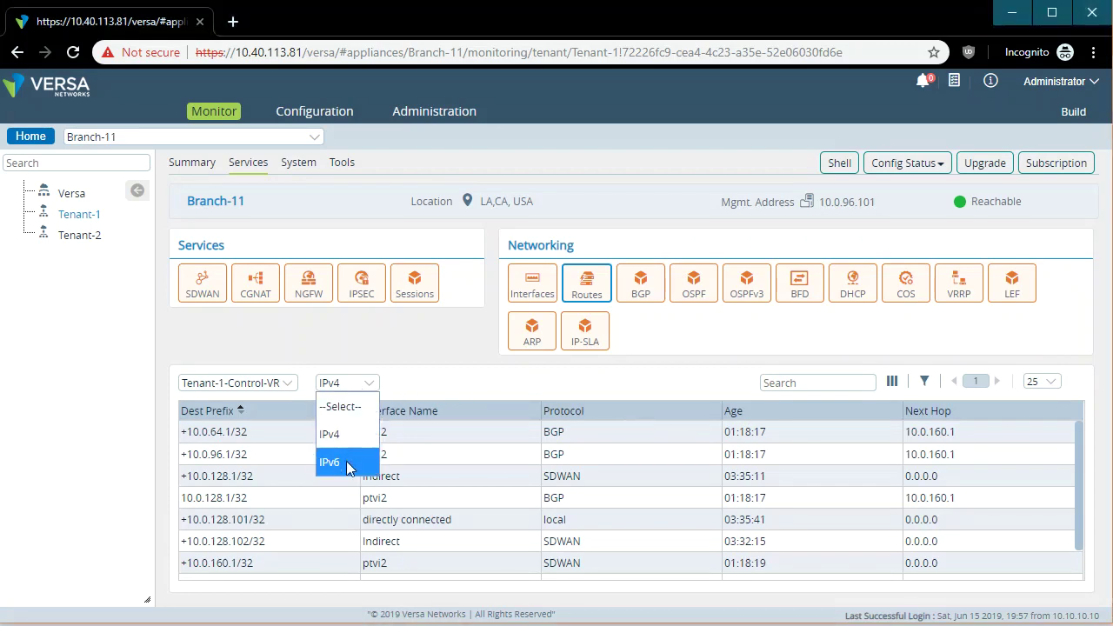
{"action": "left_click", "coordinate": [496, 383]}
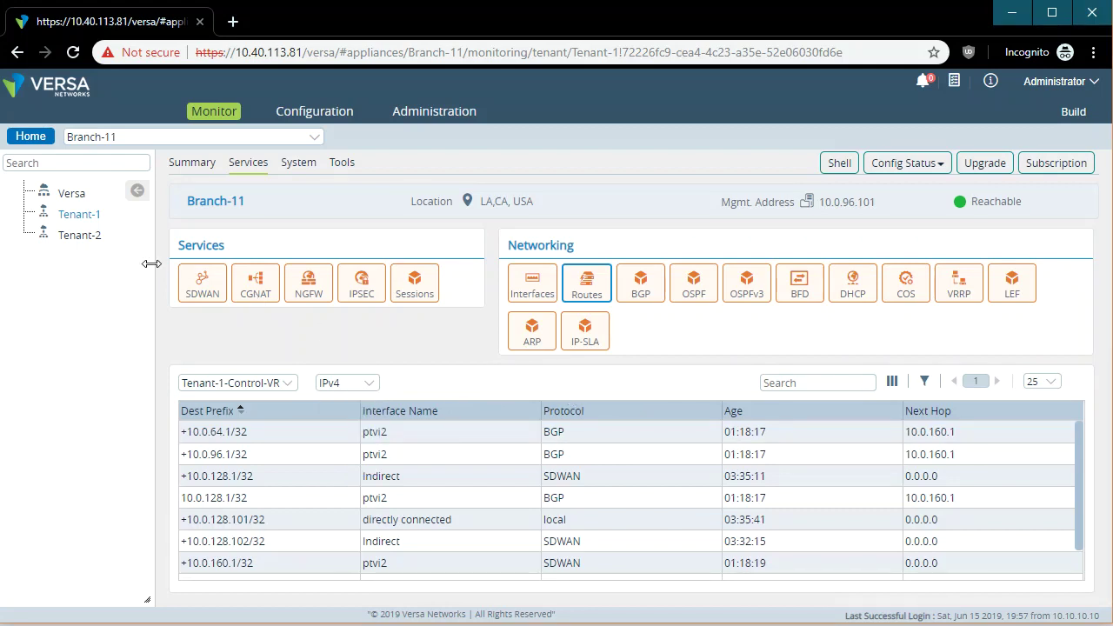
{"action": "left_click", "coordinate": [80, 250]}
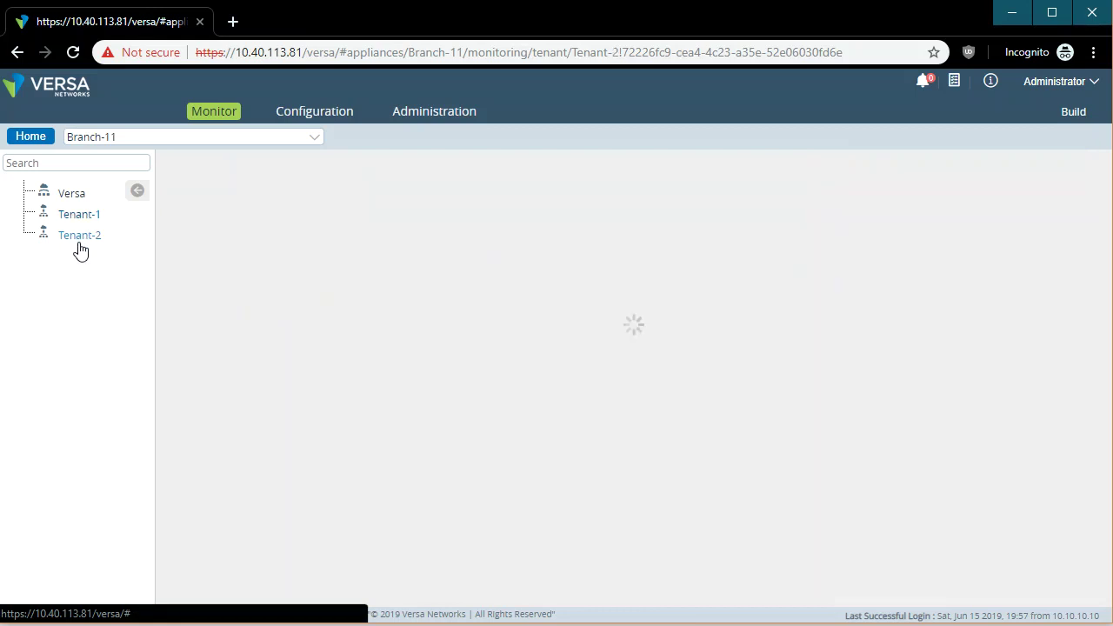
Show Tenant-2-LAN-VR routes highlighting 20.20.20.0/24, then BGP neighbor 10.0.224.1 as Established.
{"action": "left_click", "coordinate": [586, 282]}
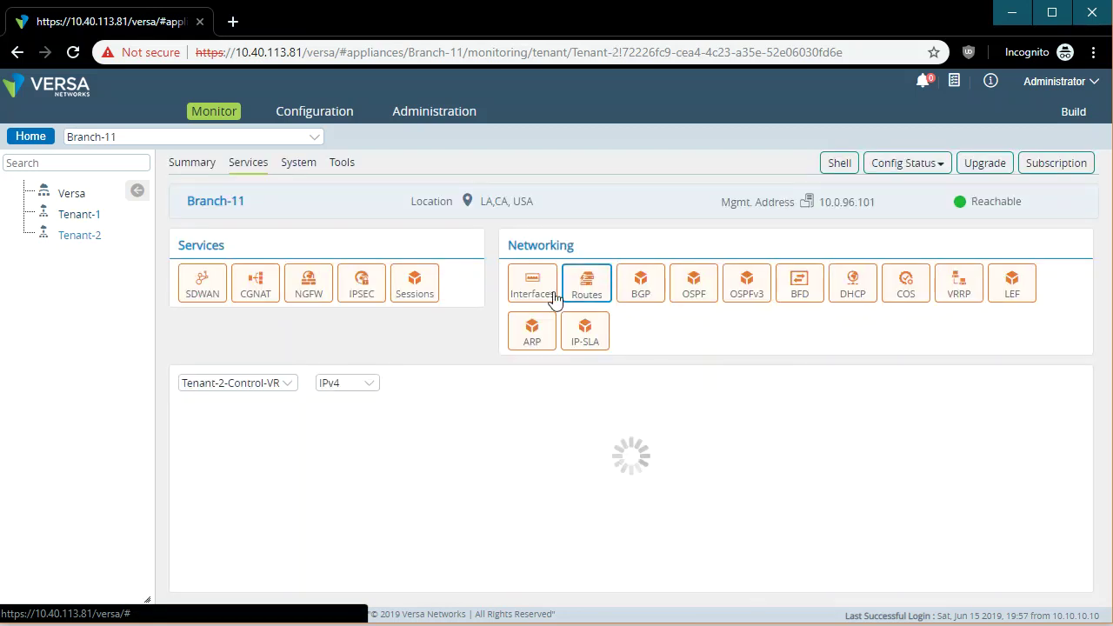
{"action": "left_click", "coordinate": [287, 384]}
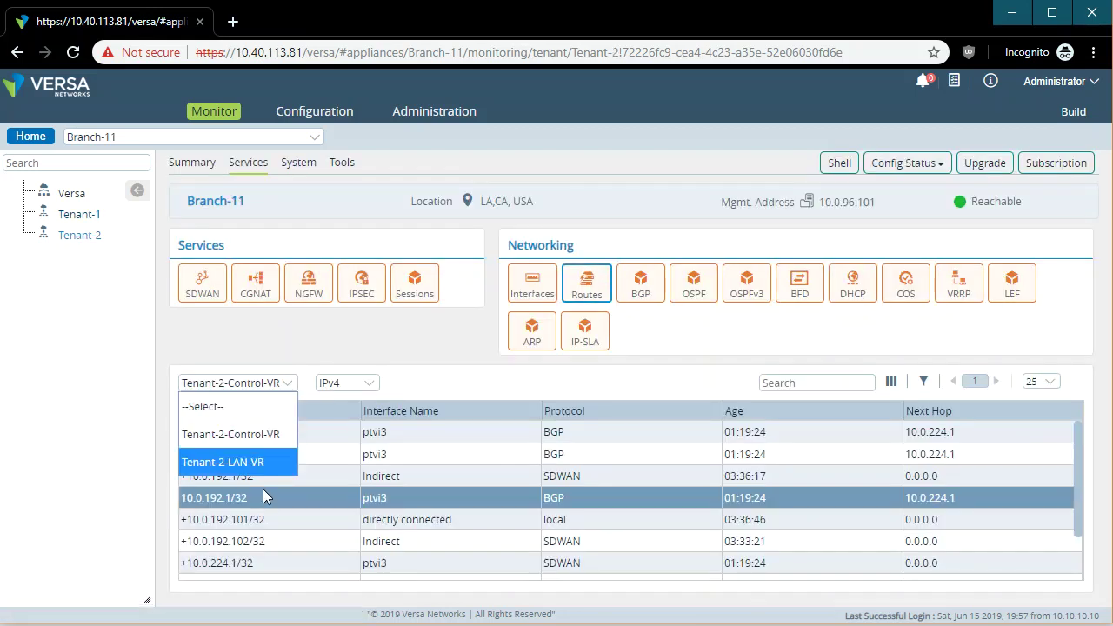
{"action": "left_click", "coordinate": [261, 462]}
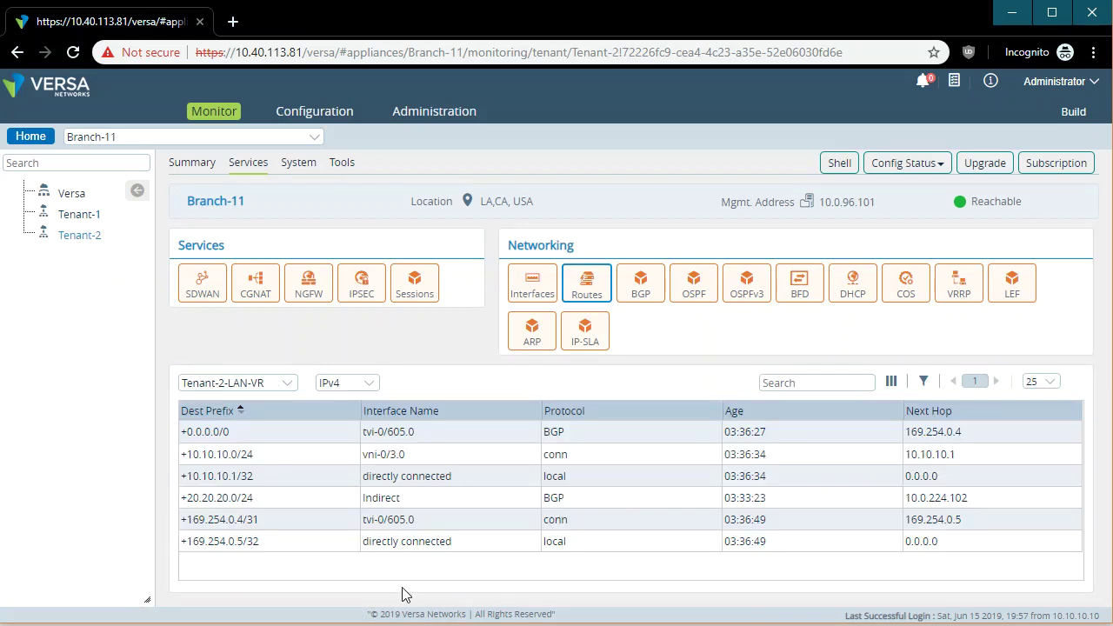
{"action": "left_click", "coordinate": [263, 500]}
{"action": "left_click_drag", "start_coordinate": [1016, 494], "coordinate": [184, 499]}
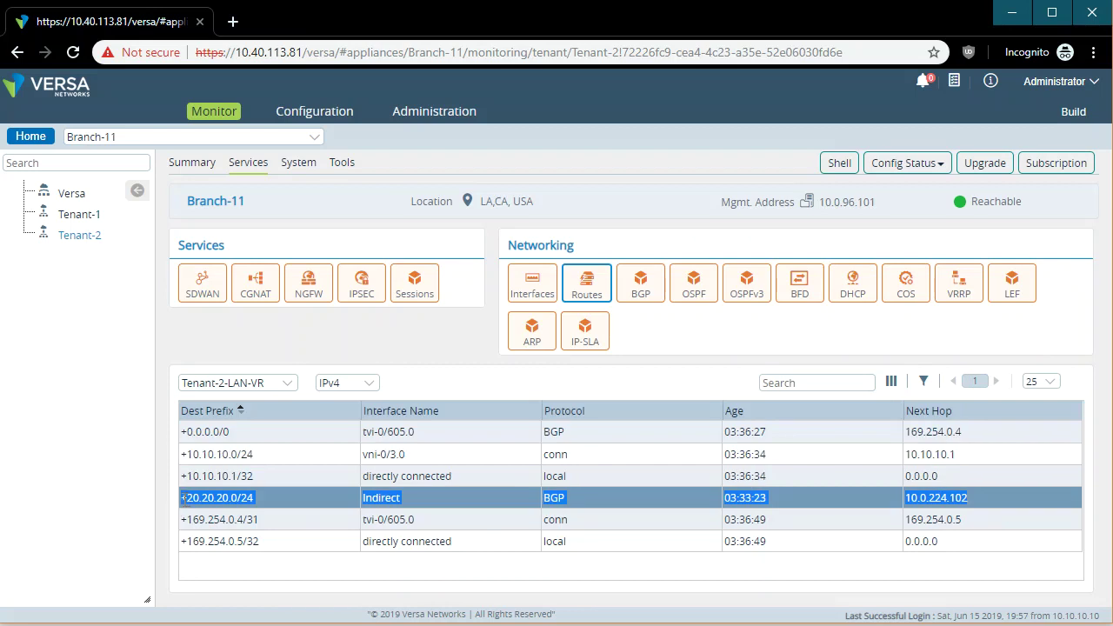
{"action": "left_click_drag", "start_coordinate": [262, 503], "coordinate": [181, 506]}
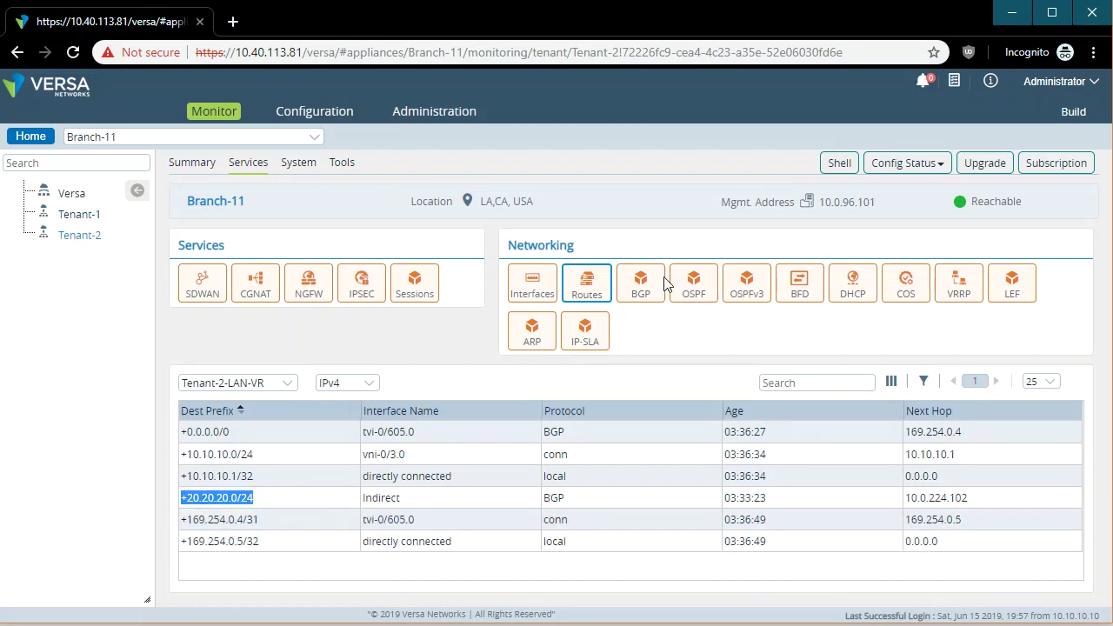
{"action": "left_click", "coordinate": [639, 285]}
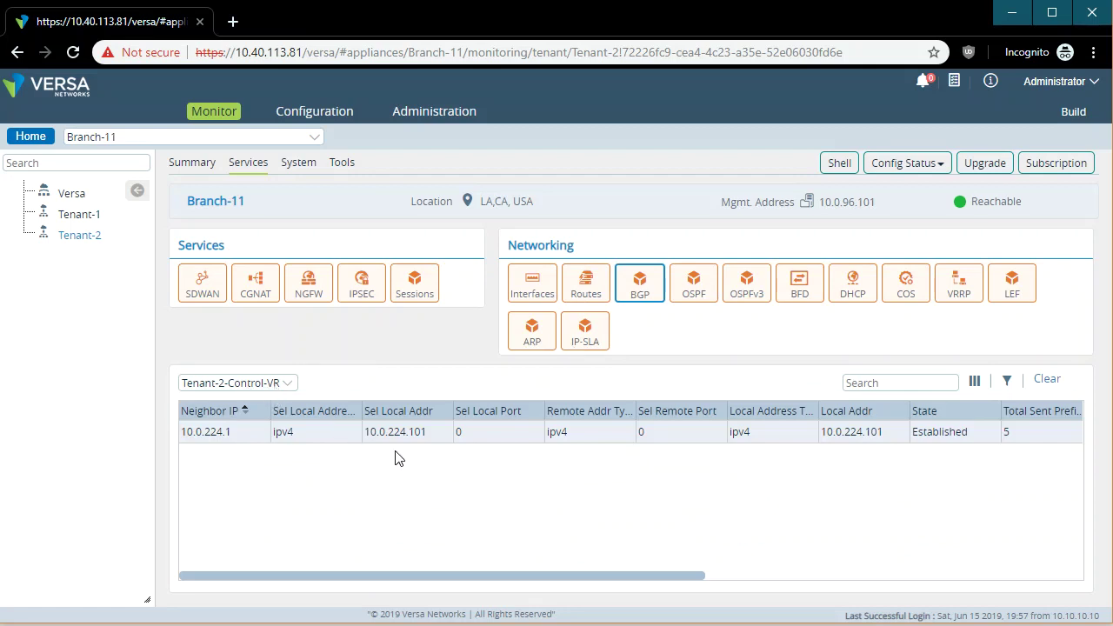
Show OSPF monitoring data for Tenant-2-LAN-VR.
{"action": "left_click", "coordinate": [694, 285]}
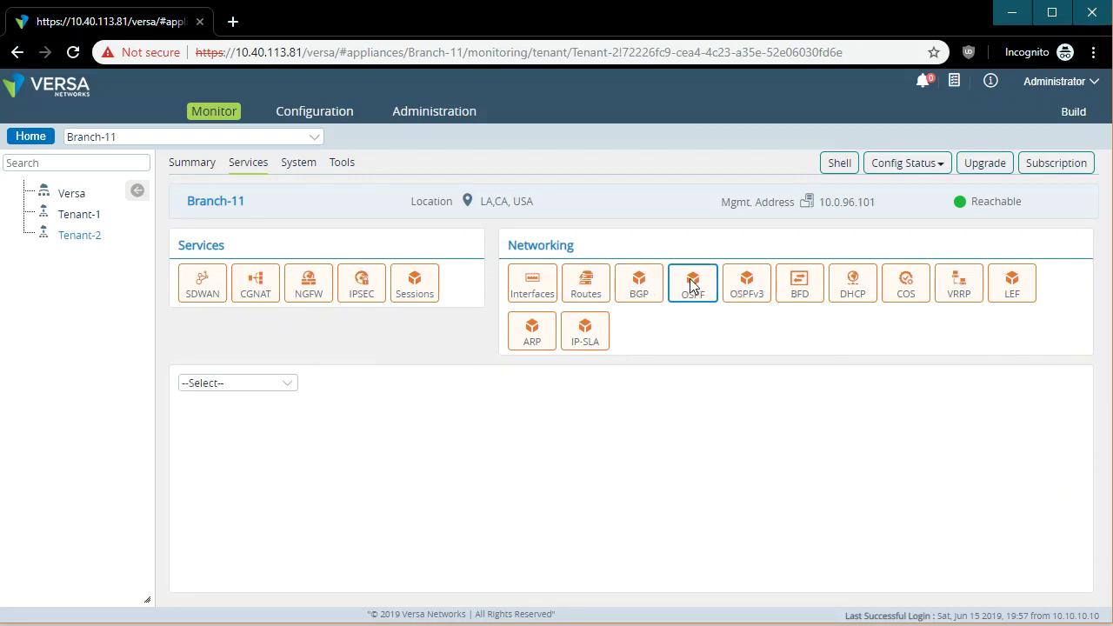
{"action": "left_click", "coordinate": [277, 388]}
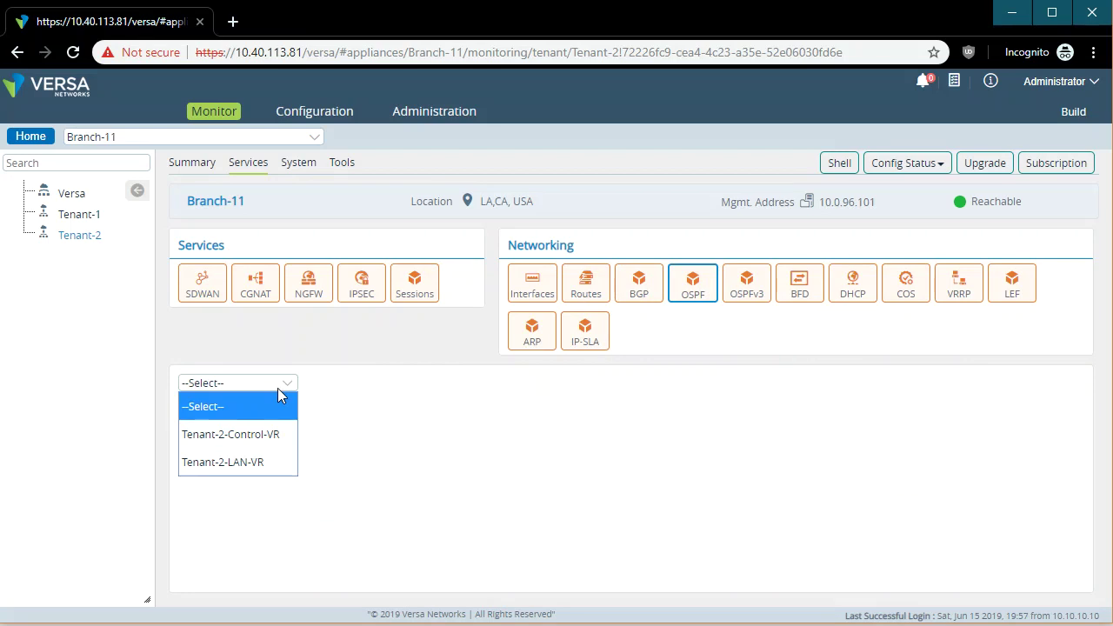
{"action": "left_click", "coordinate": [262, 461]}
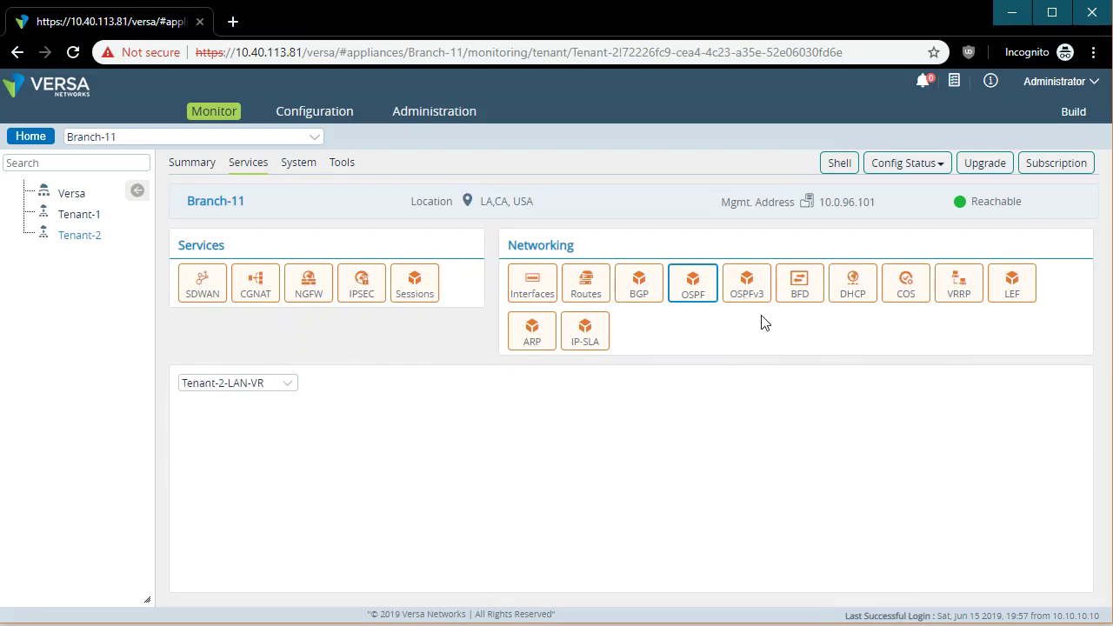
View the active DHCP leases, highlighting the leased address 10.10.10.10.
{"action": "left_click", "coordinate": [854, 296]}
{"action": "left_click", "coordinate": [212, 384]}
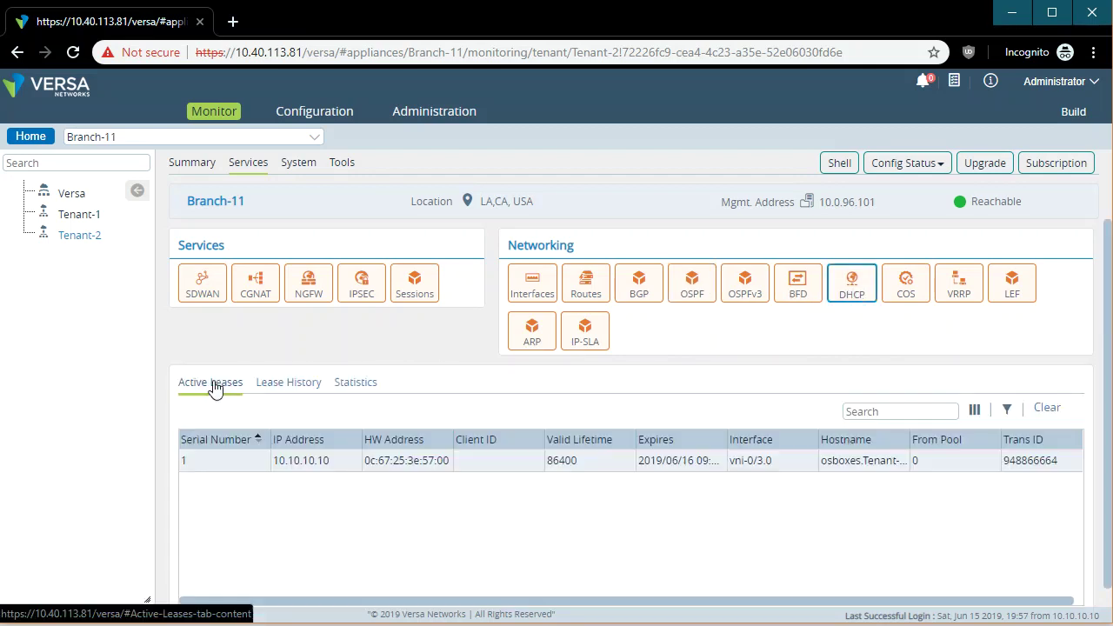
{"action": "left_click", "coordinate": [317, 468]}
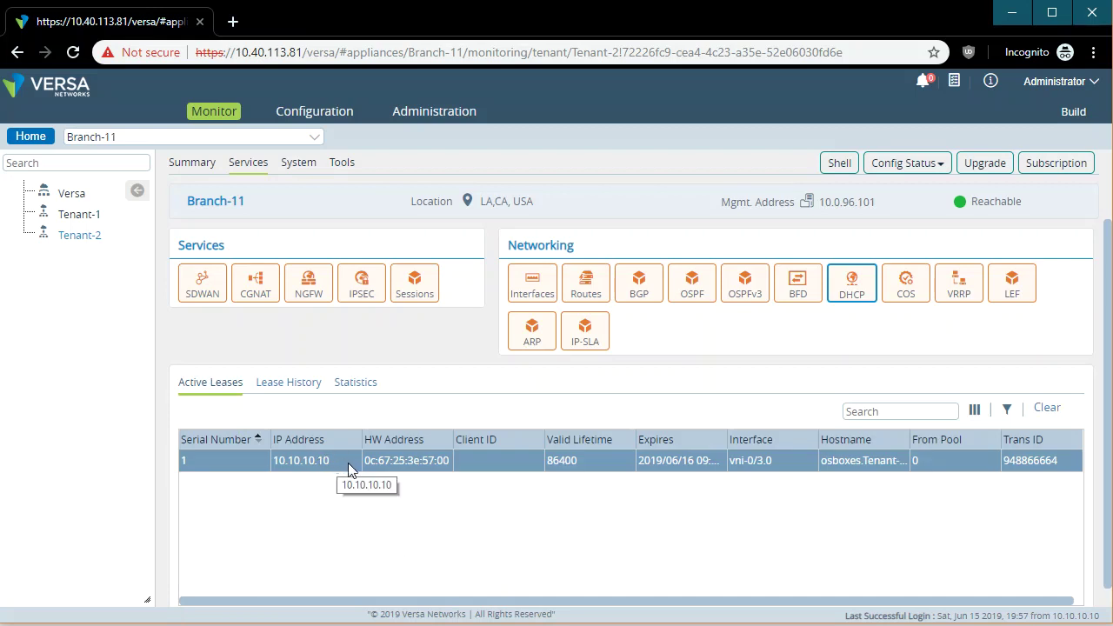
{"action": "double_click", "coordinate": [346, 462]}
{"action": "left_click", "coordinate": [695, 561]}
{"action": "left_click_drag", "start_coordinate": [331, 470], "coordinate": [296, 462]}
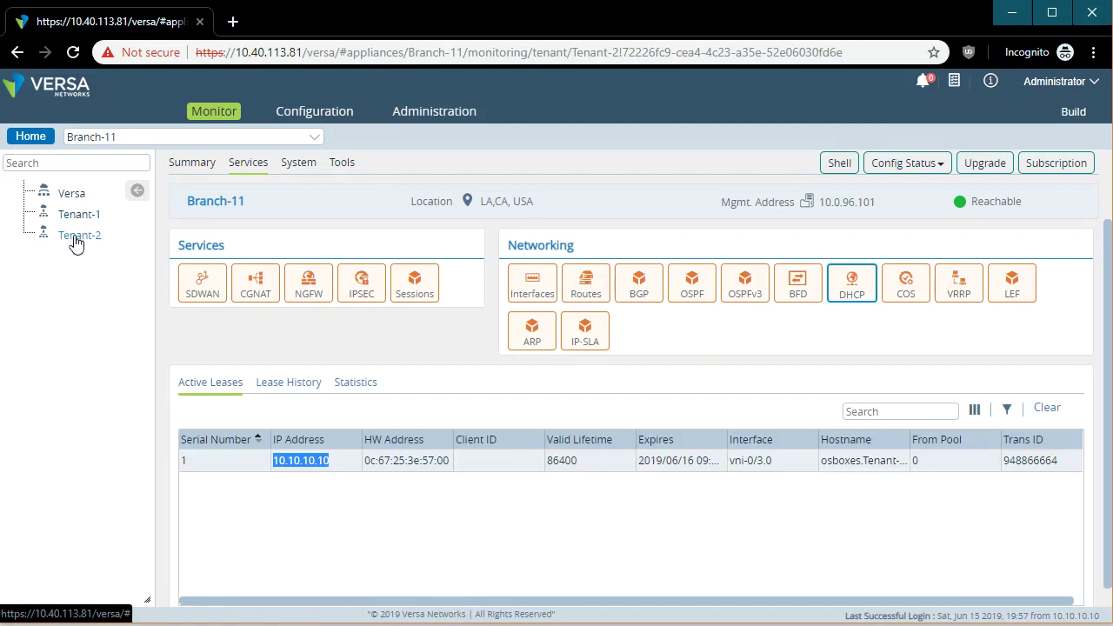
{"action": "left_click", "coordinate": [623, 508]}
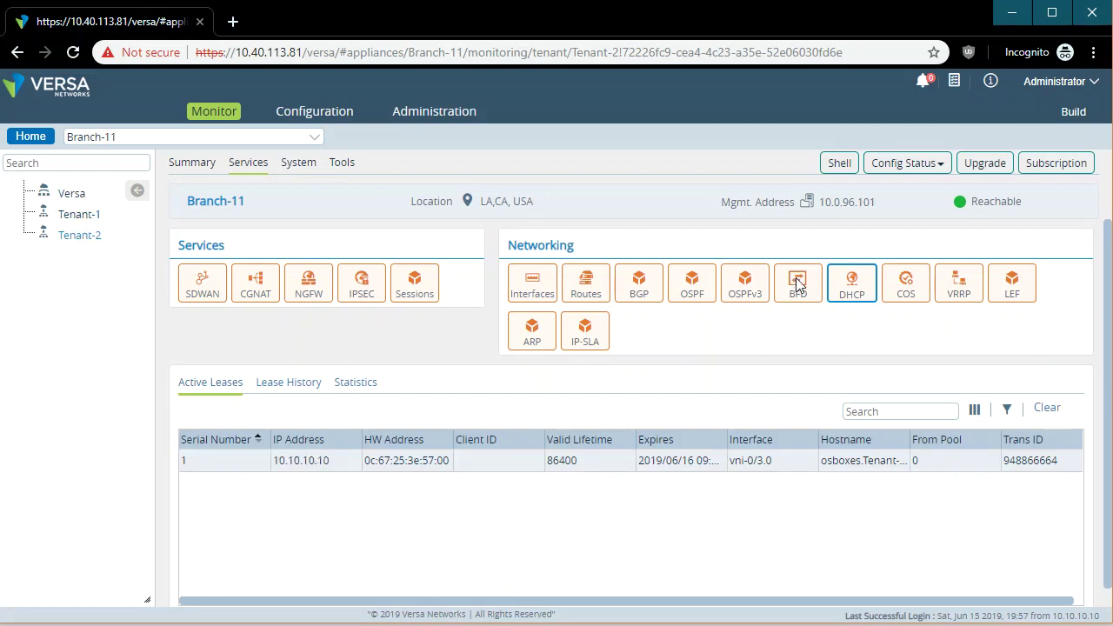
Show the Default-Policy QoS policy under COS, then VRRP monitoring.
{"action": "left_click", "coordinate": [906, 291]}
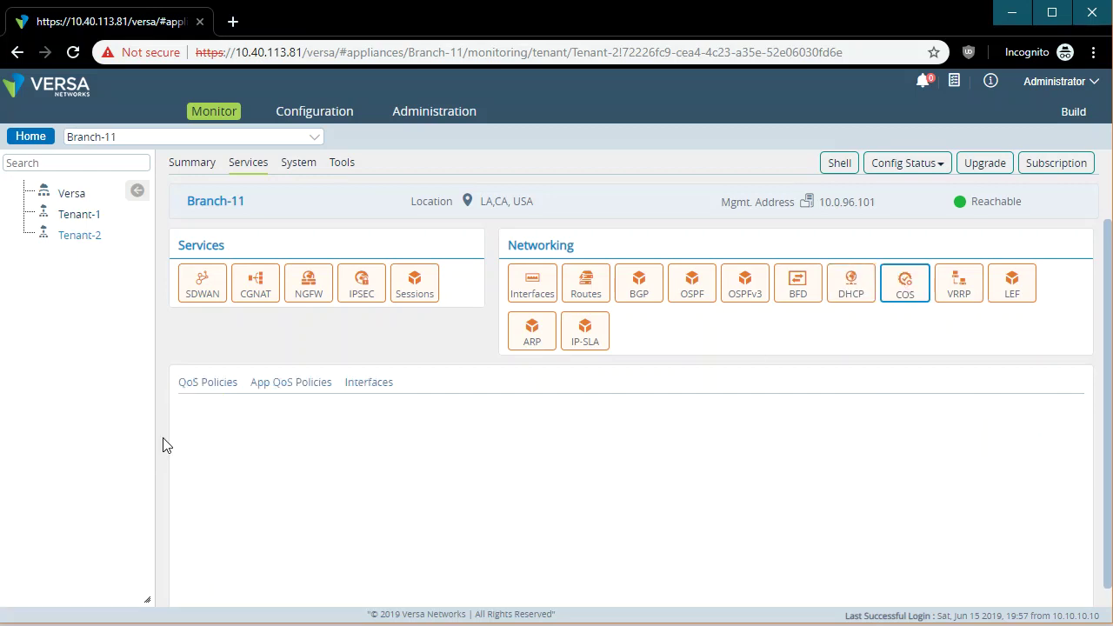
{"action": "left_click", "coordinate": [368, 396]}
{"action": "left_click", "coordinate": [200, 388]}
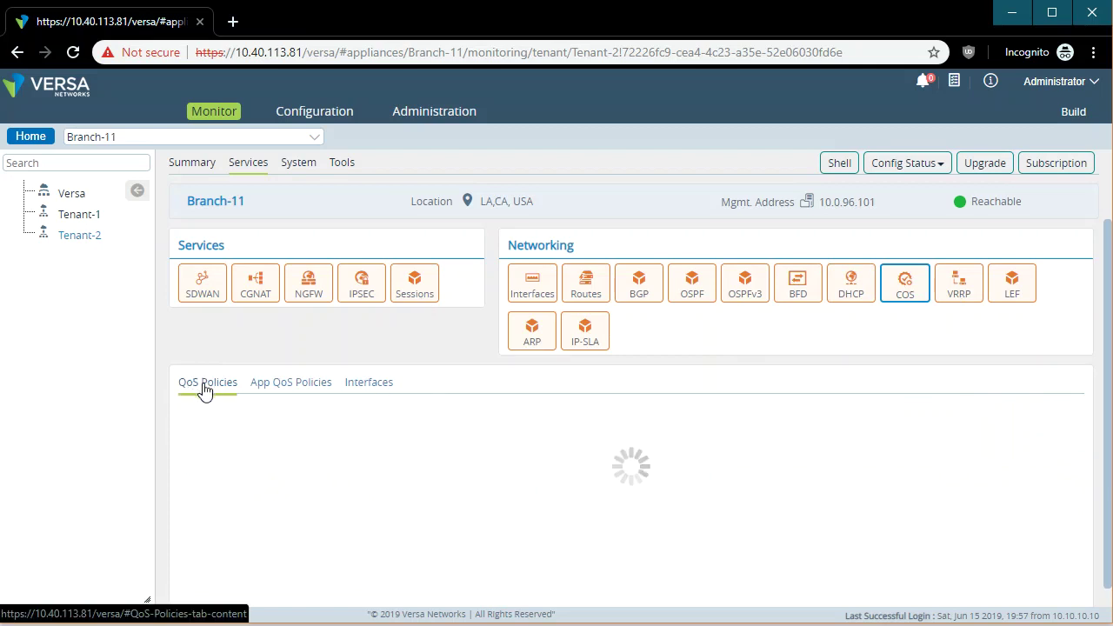
{"action": "left_click", "coordinate": [234, 412]}
{"action": "left_click", "coordinate": [233, 461]}
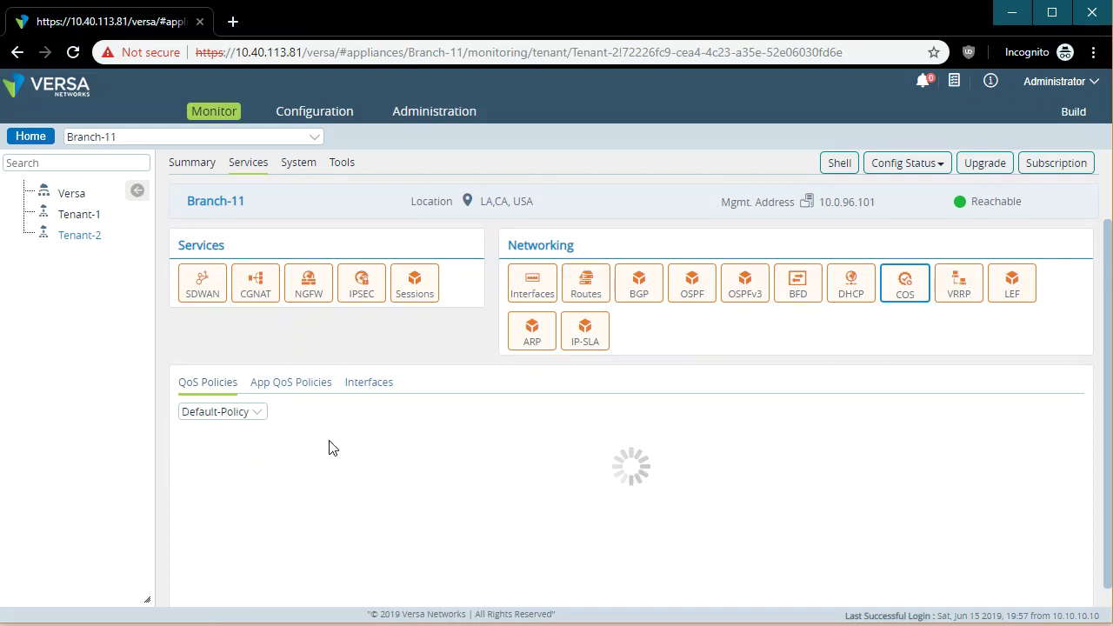
{"action": "left_click", "coordinate": [972, 287]}
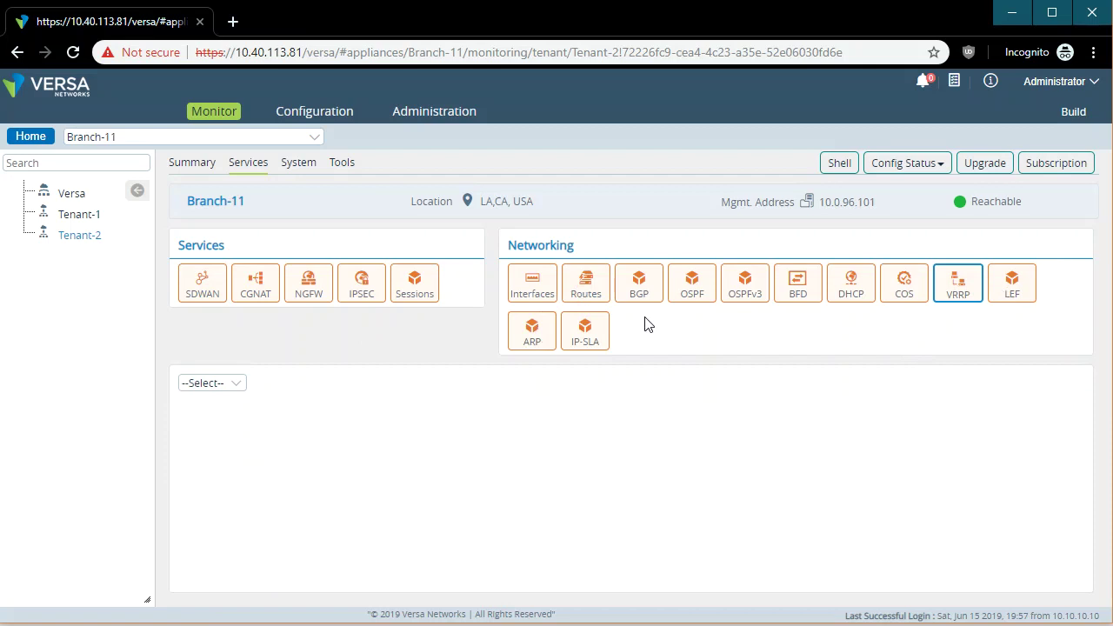
Show the Tenant-2-LAN-VR ARP table, highlighting 10.10.10.1 on vni-0/3.0.
{"action": "left_click", "coordinate": [534, 336]}
{"action": "left_click", "coordinate": [251, 386]}
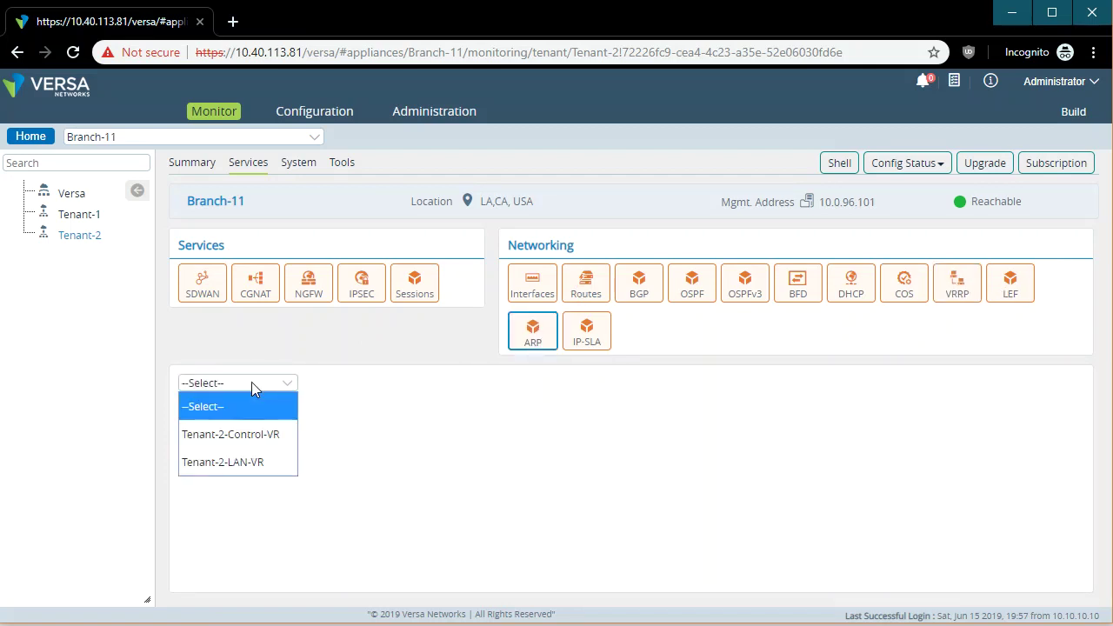
{"action": "left_click", "coordinate": [261, 462]}
{"action": "left_click", "coordinate": [257, 440]}
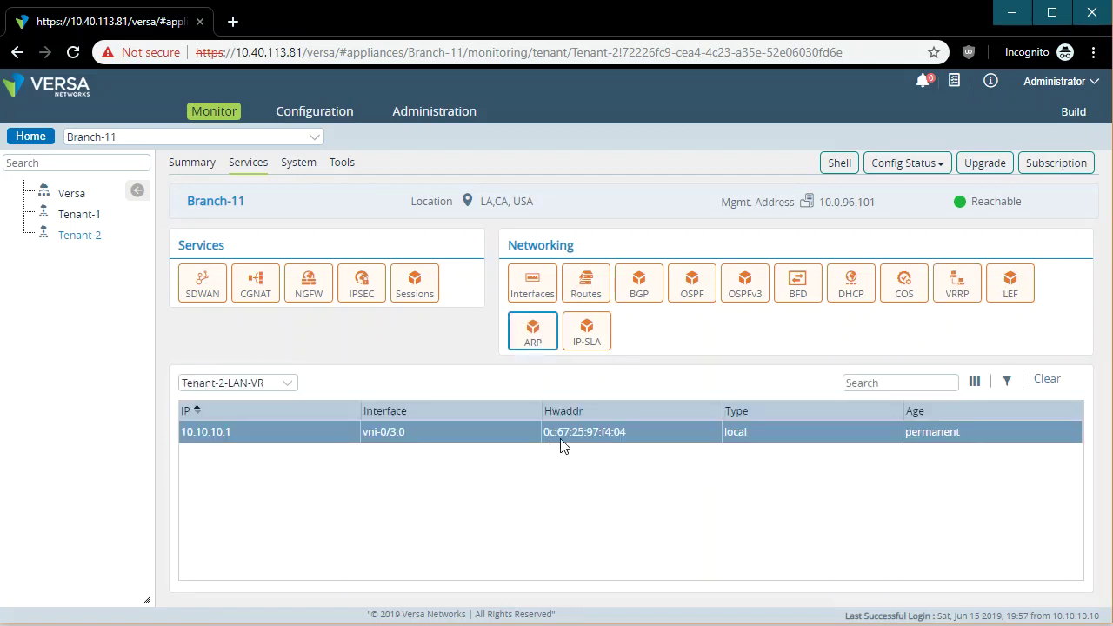
{"action": "left_click_drag", "start_coordinate": [648, 432], "coordinate": [379, 453]}
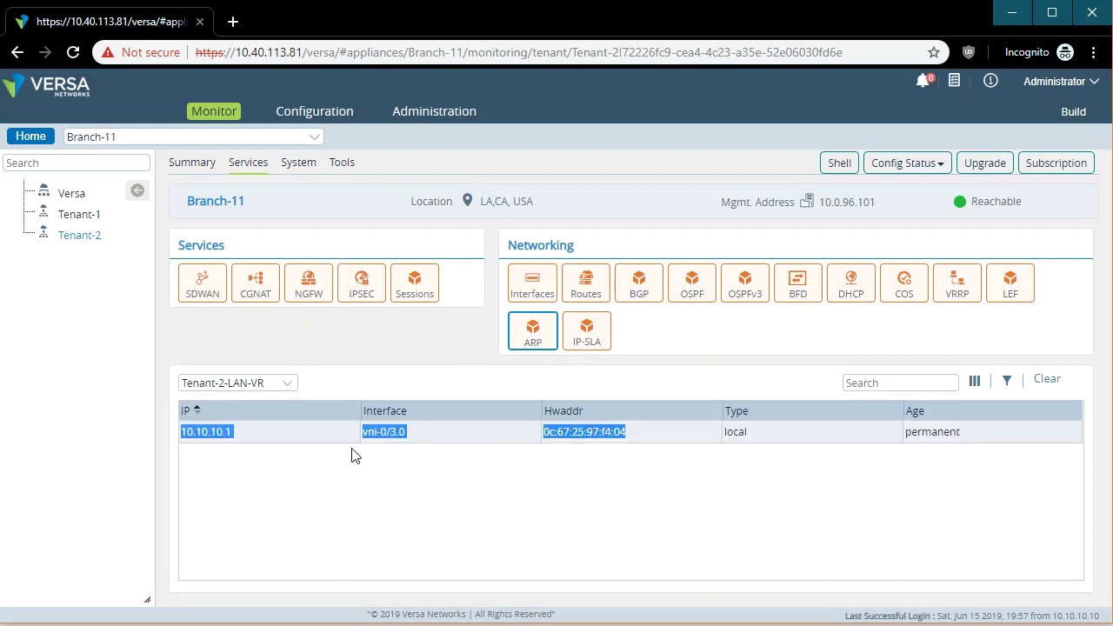
{"action": "left_click", "coordinate": [739, 491]}
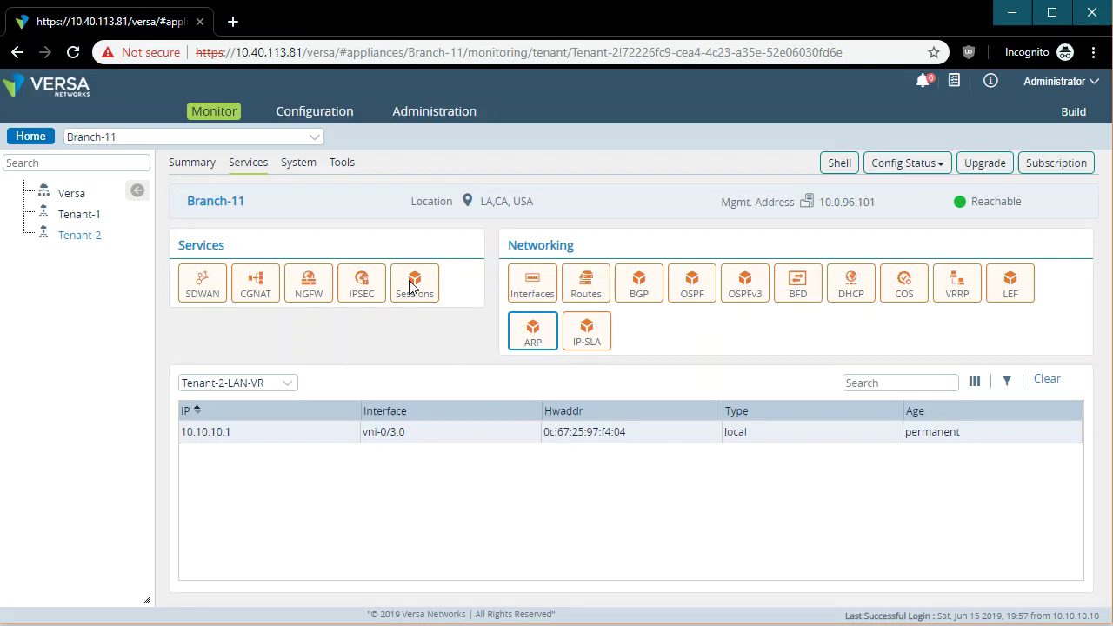
Scroll through System monitoring: CPU 16%, disk 13%, memory 55%, NTP statistics and license mode.
{"action": "left_click", "coordinate": [298, 163]}
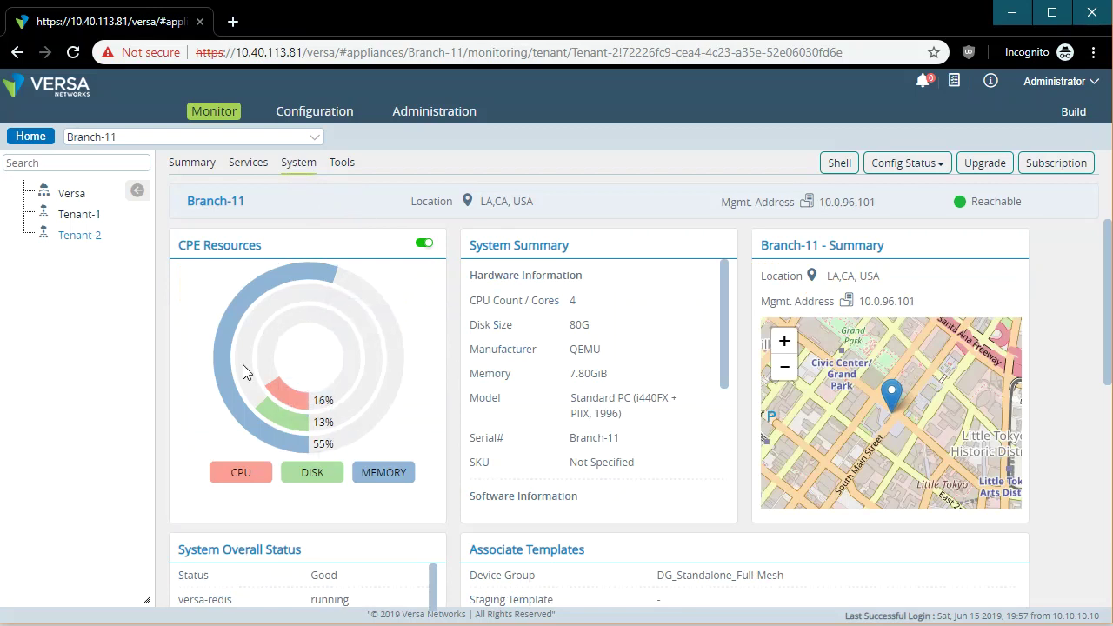
{"action": "mouse_move", "coordinate": [291, 449]}
{"action": "scroll", "coordinate": [444, 478], "scroll_direction": "down", "scroll_amount": 3}
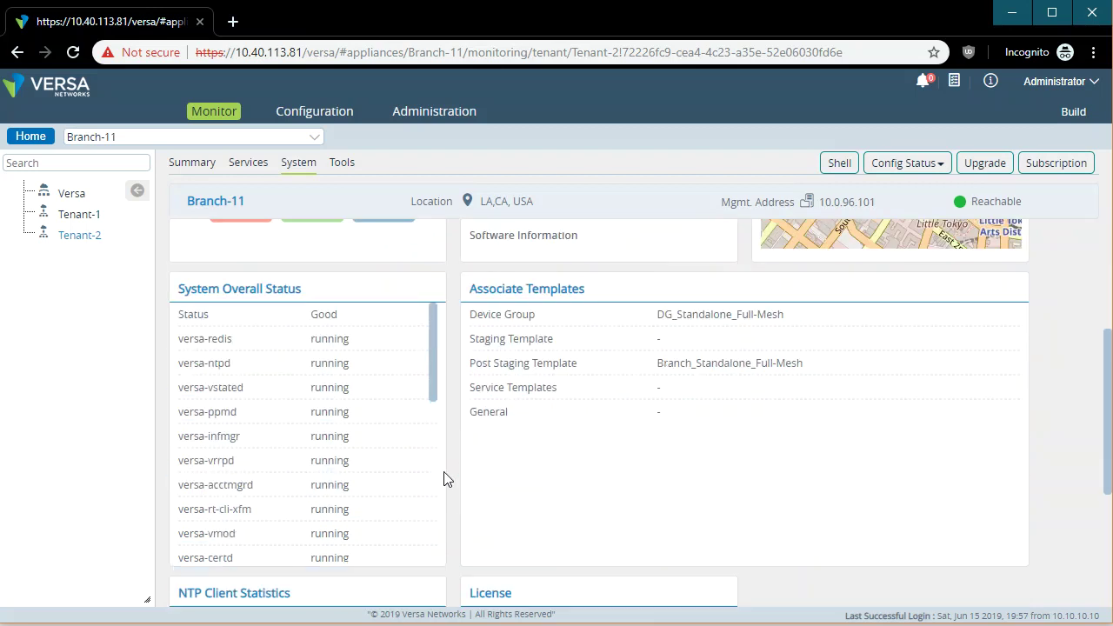
{"action": "left_click_drag", "start_coordinate": [435, 357], "coordinate": [413, 337]}
{"action": "scroll", "coordinate": [495, 403], "scroll_direction": "down", "scroll_amount": 3}
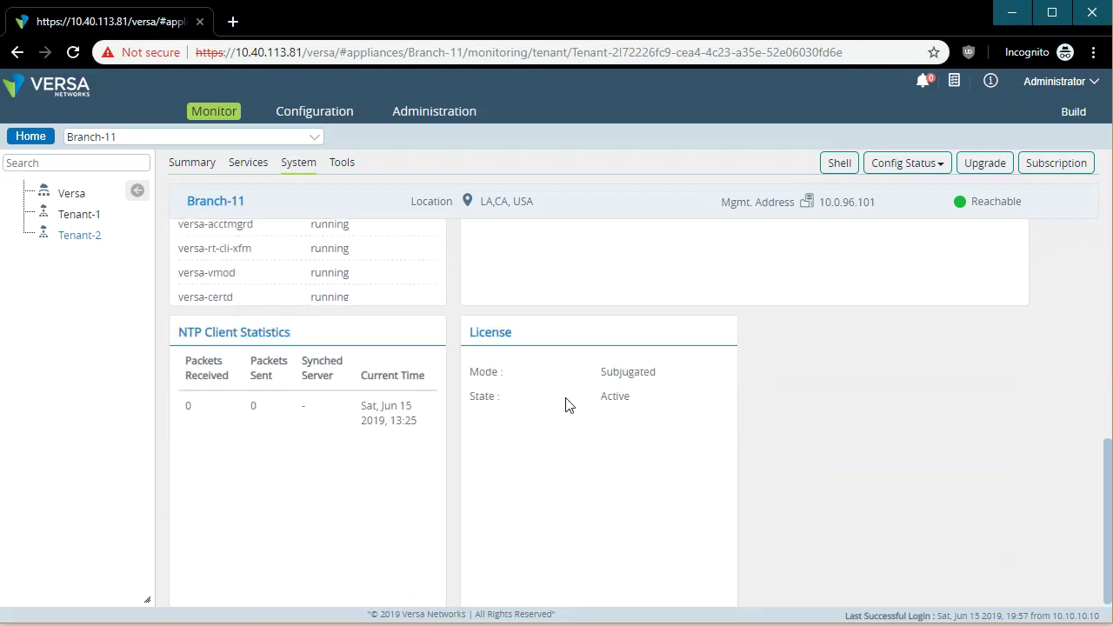
{"action": "left_click_drag", "start_coordinate": [667, 373], "coordinate": [472, 370]}
{"action": "left_click", "coordinate": [550, 449]}
{"action": "scroll", "coordinate": [462, 515], "scroll_direction": "down", "scroll_amount": 1}
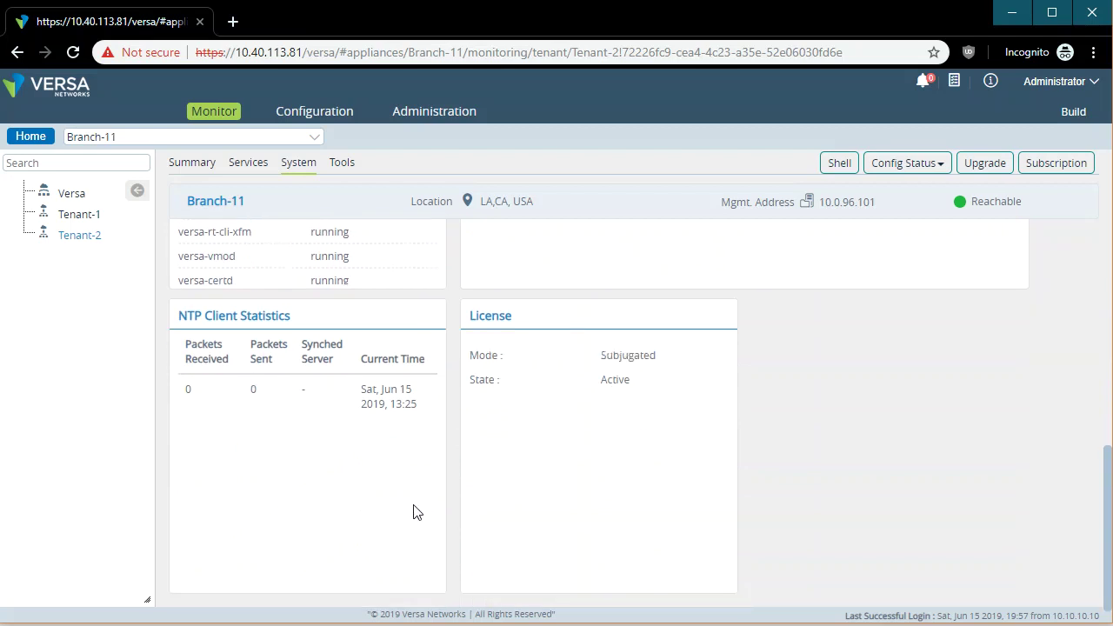
{"action": "scroll", "coordinate": [460, 510], "scroll_direction": "up", "scroll_amount": 3}
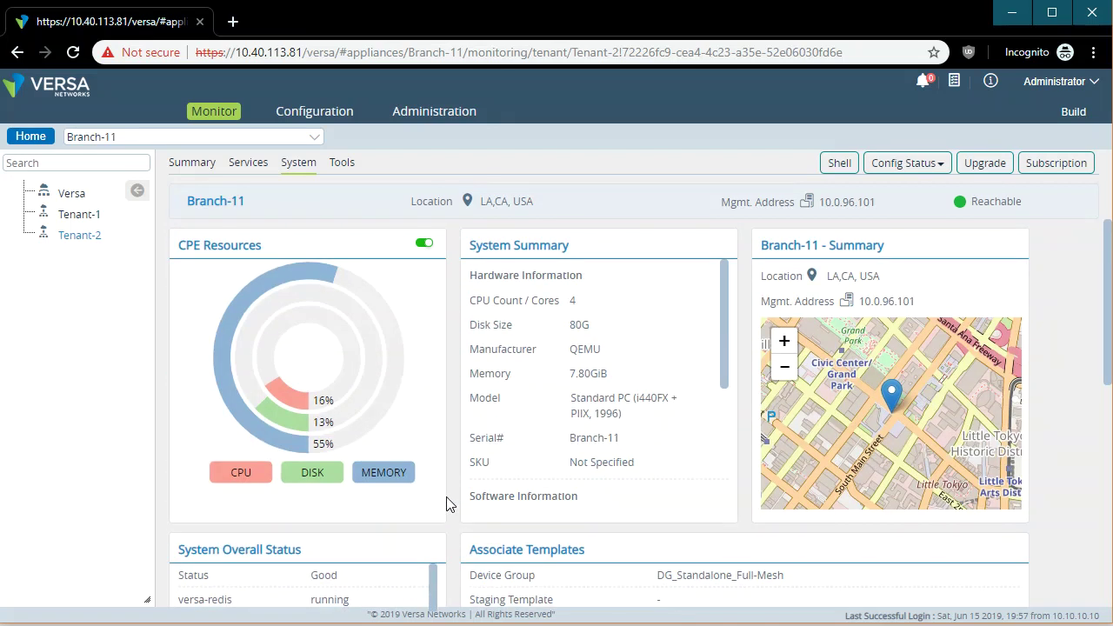
Under Tools, try the Ping tool's routing-instance list and the Traceroute tool.
{"action": "left_click", "coordinate": [343, 164]}
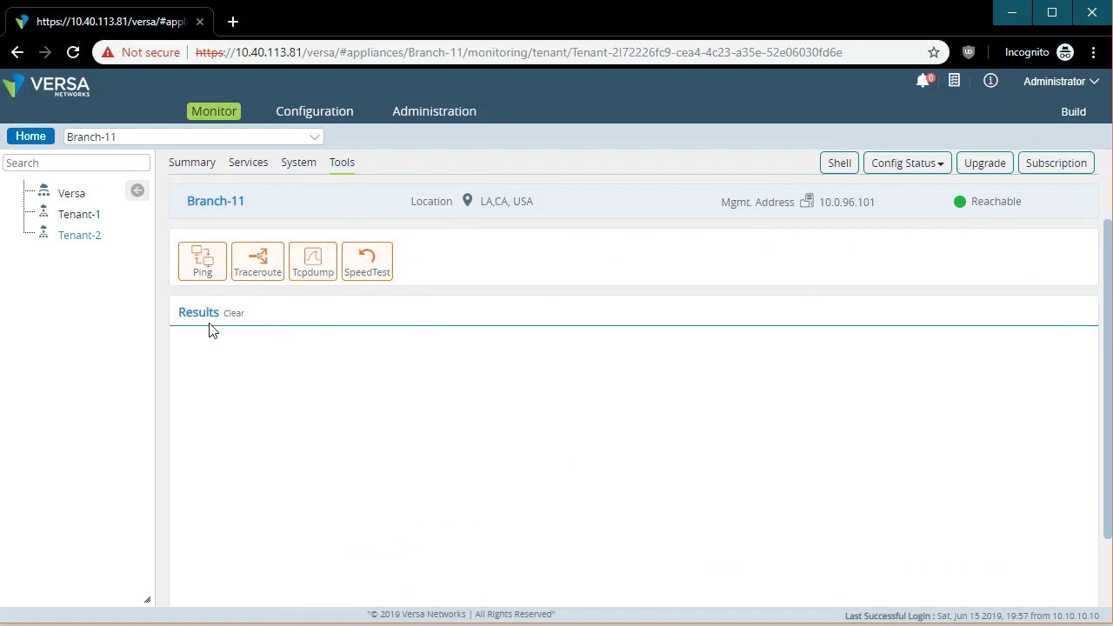
{"action": "left_click", "coordinate": [207, 275]}
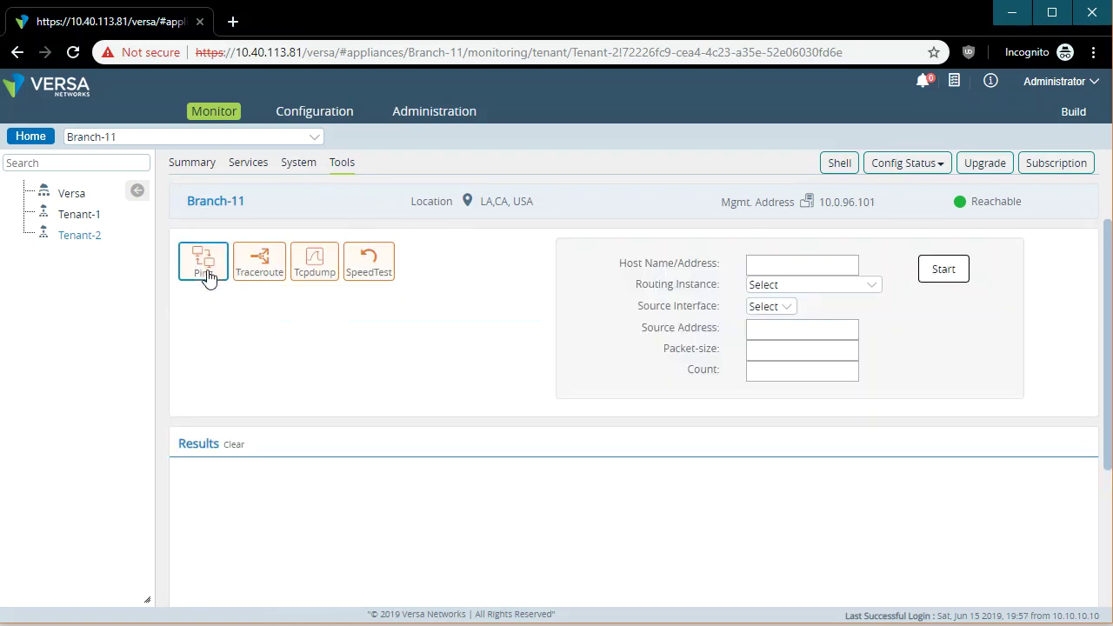
{"action": "left_click", "coordinate": [817, 286]}
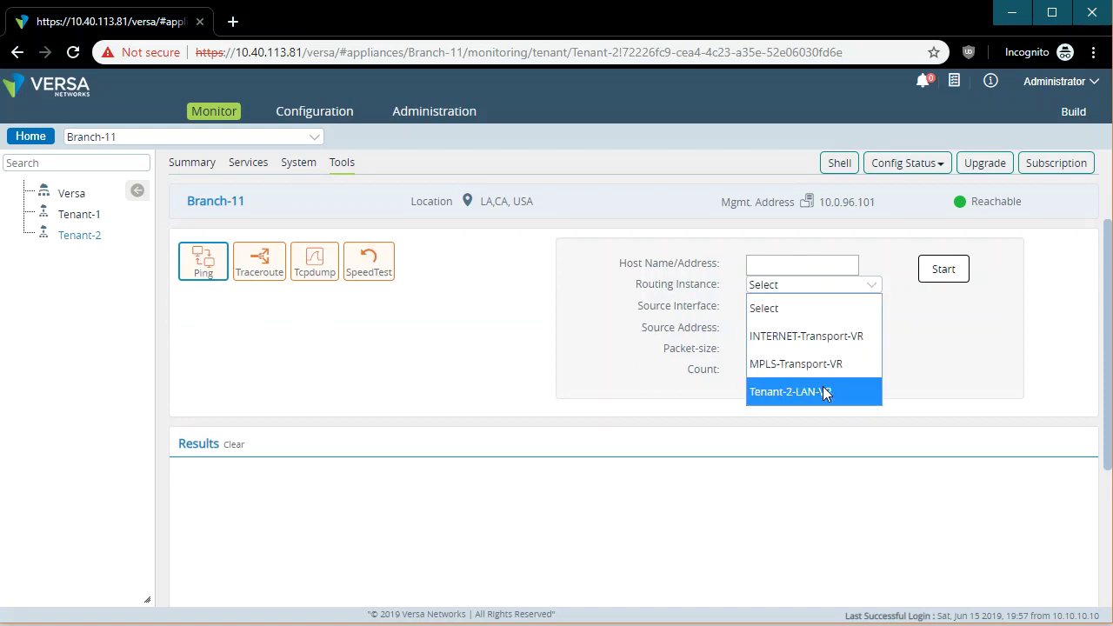
{"action": "left_click", "coordinate": [483, 369]}
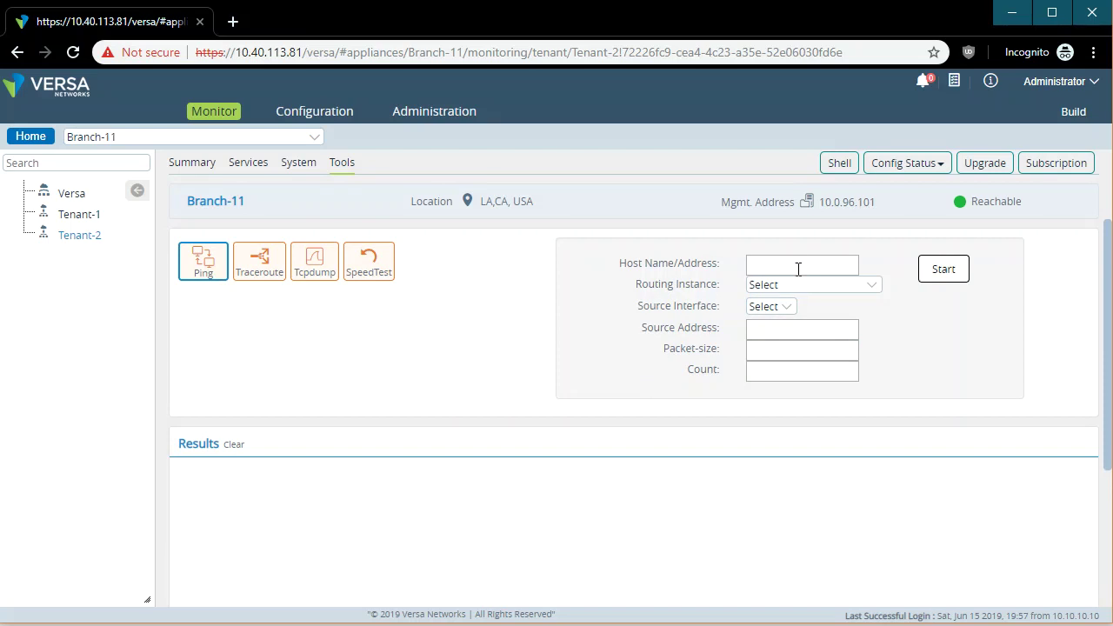
{"action": "left_click", "coordinate": [257, 277]}
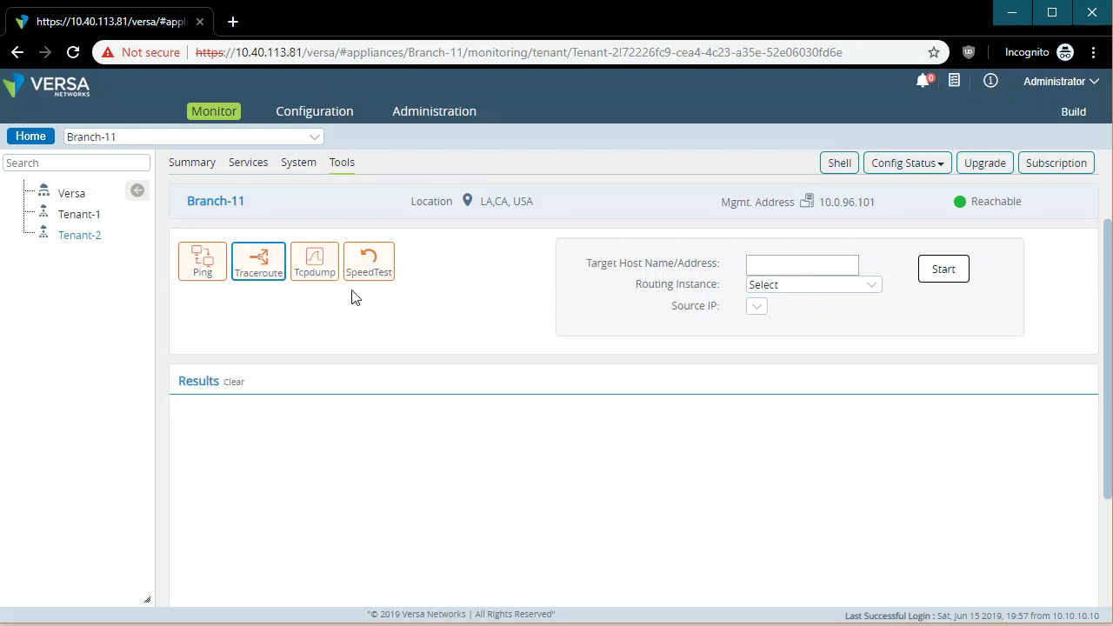
Set the Tcpdump capture interface to vni-0/0.
{"action": "left_click", "coordinate": [318, 258]}
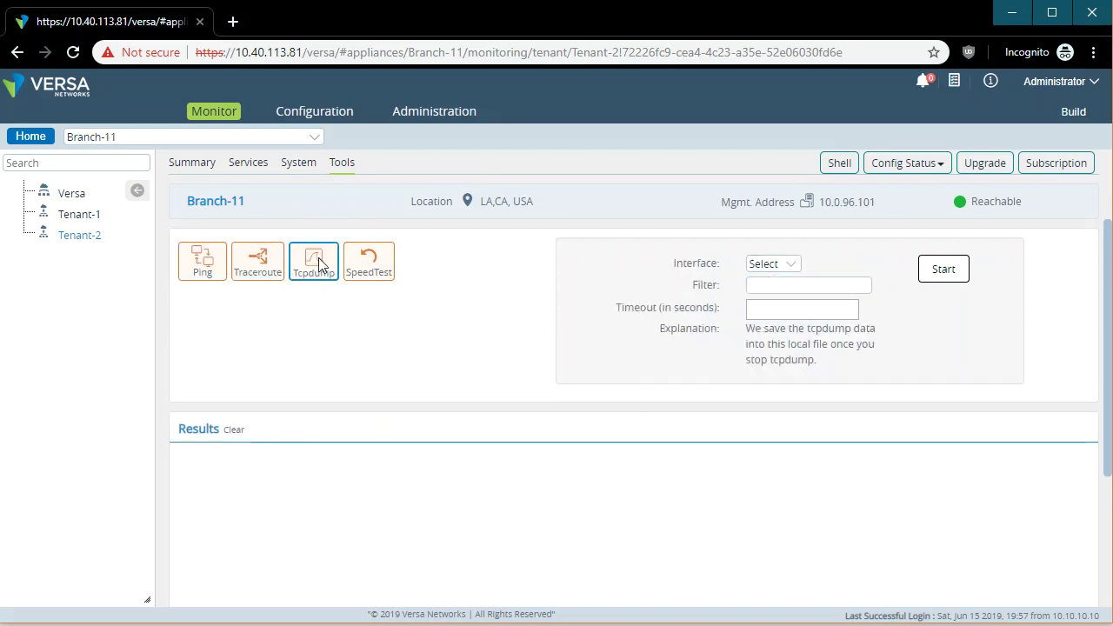
{"action": "left_click", "coordinate": [790, 266]}
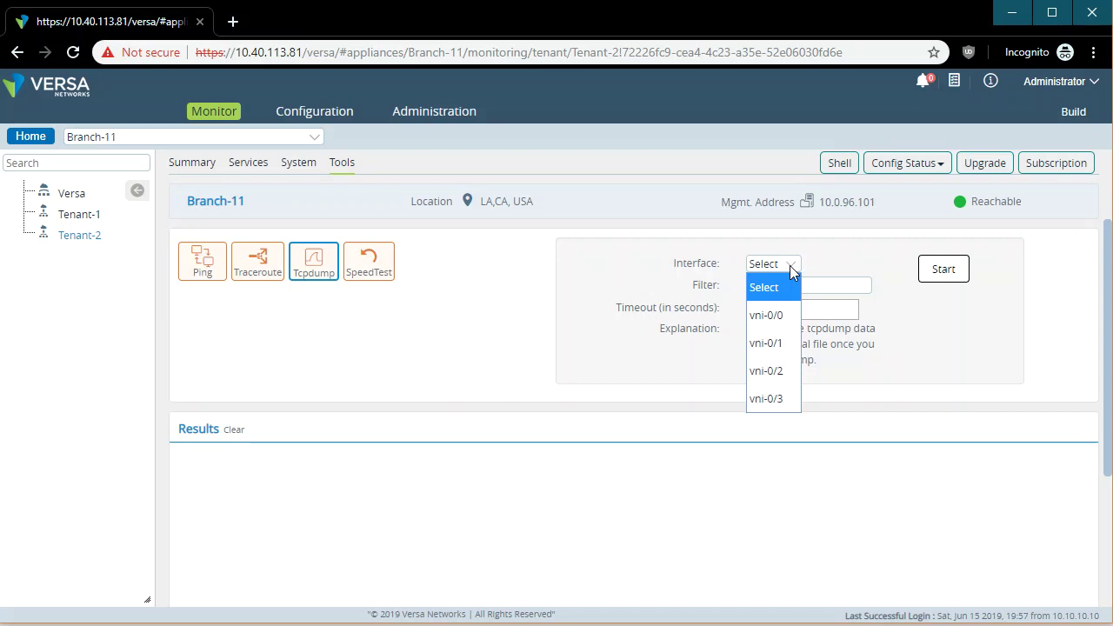
{"action": "left_click", "coordinate": [782, 314]}
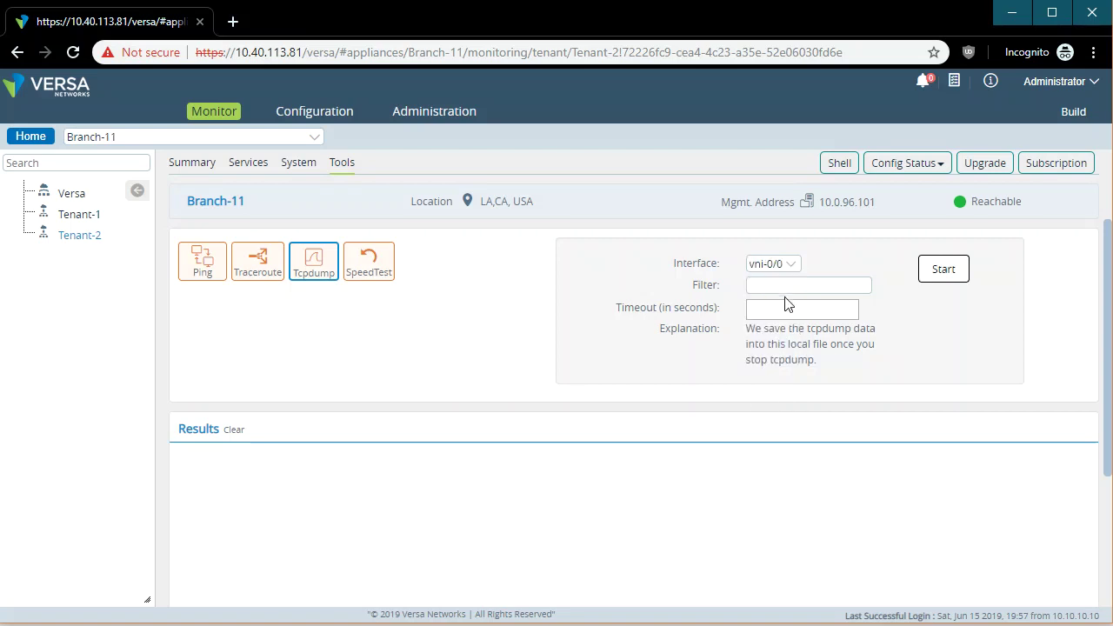
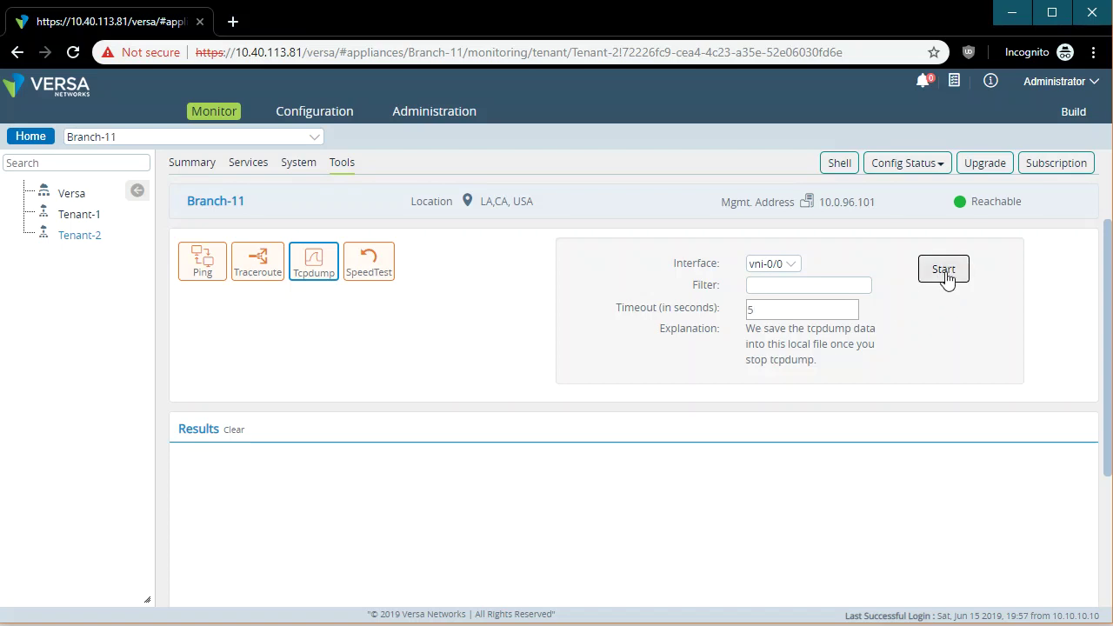
Run the tcpdump capture on Branch-11's vni-0/0 interface.
{"action": "left_click", "coordinate": [948, 275]}
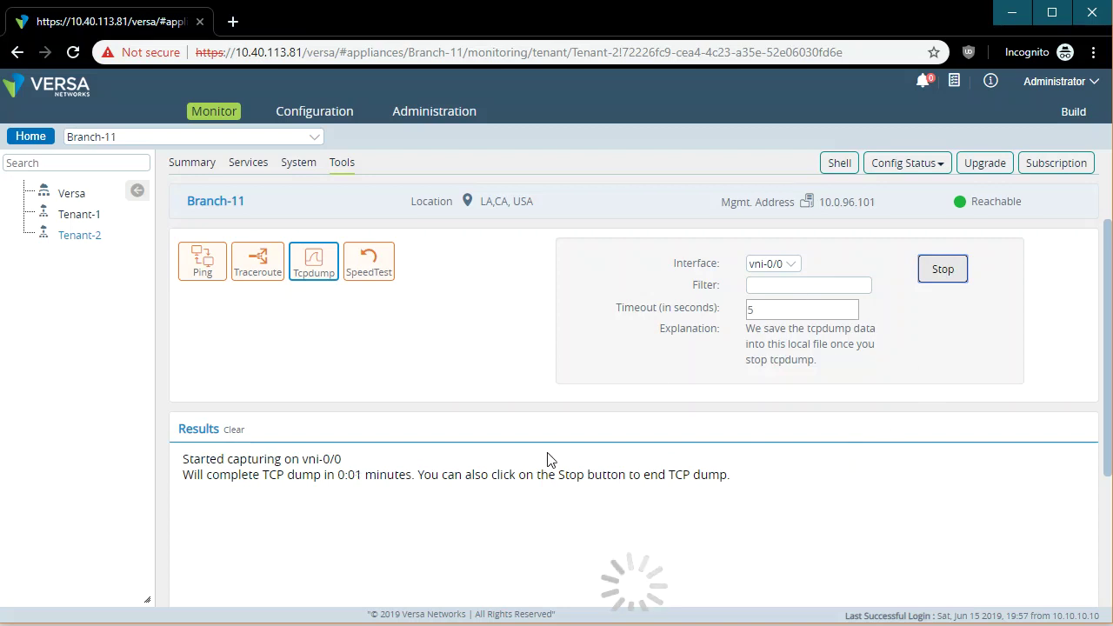
{"action": "scroll", "coordinate": [909, 455], "scroll_direction": "down", "scroll_amount": 1}
{"action": "scroll", "coordinate": [910, 455], "scroll_direction": "up", "scroll_amount": 1}
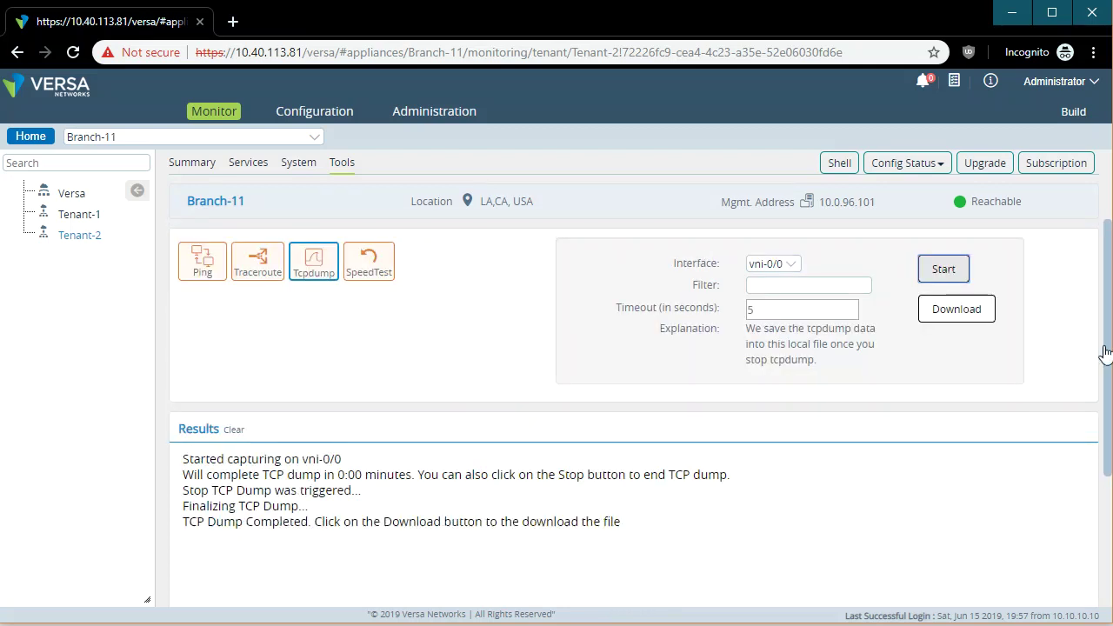
{"action": "left_click", "coordinate": [971, 318]}
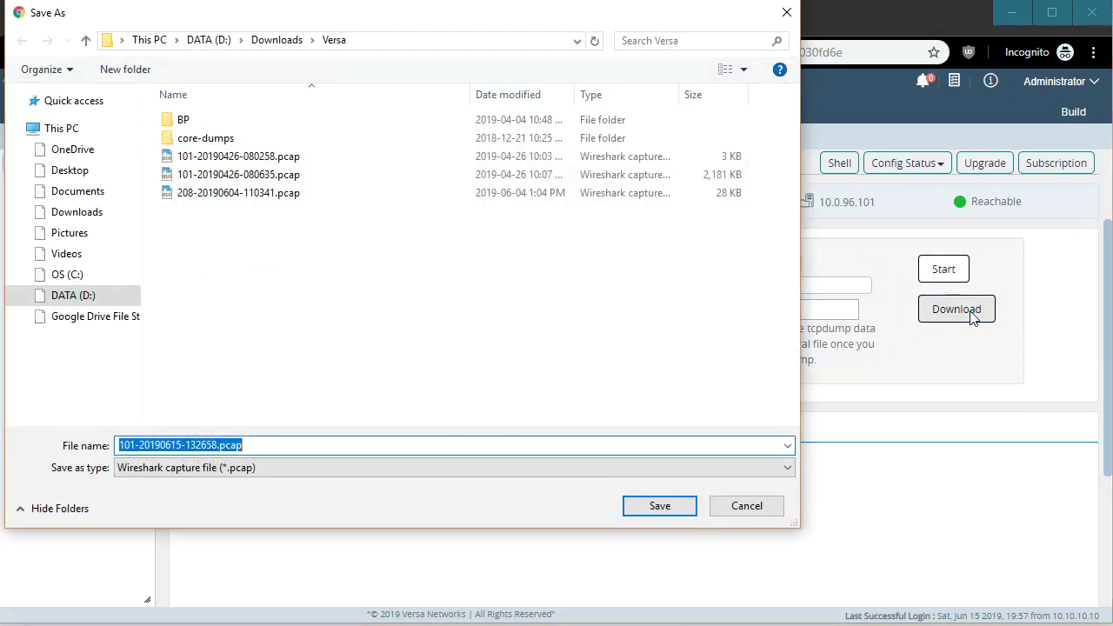
{"action": "left_click", "coordinate": [660, 506]}
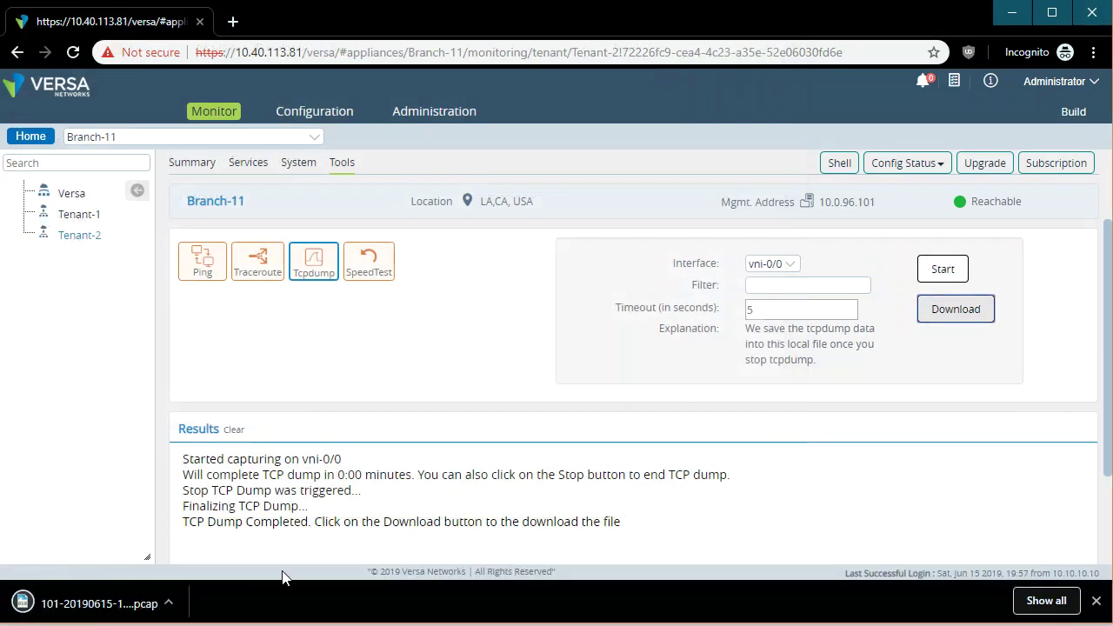
{"action": "left_click", "coordinate": [122, 612]}
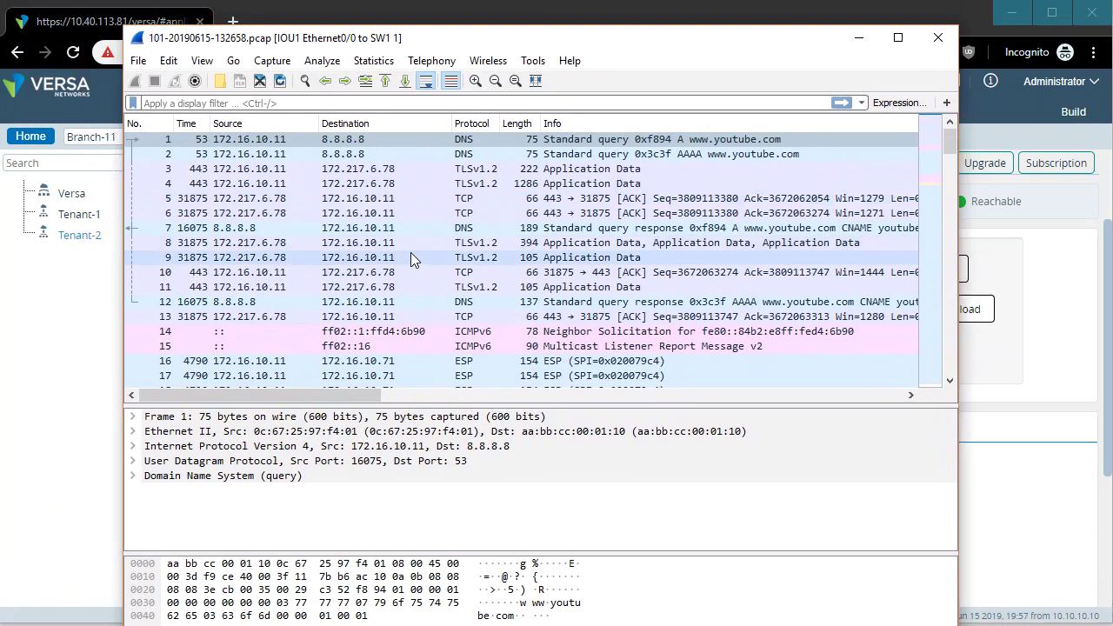
Inspect packets 9, 18 and 23 (TLS and ESP traffic) in Wireshark, then minimize it.
{"action": "left_click", "coordinate": [410, 259]}
{"action": "scroll", "coordinate": [391, 344], "scroll_direction": "down", "scroll_amount": 2}
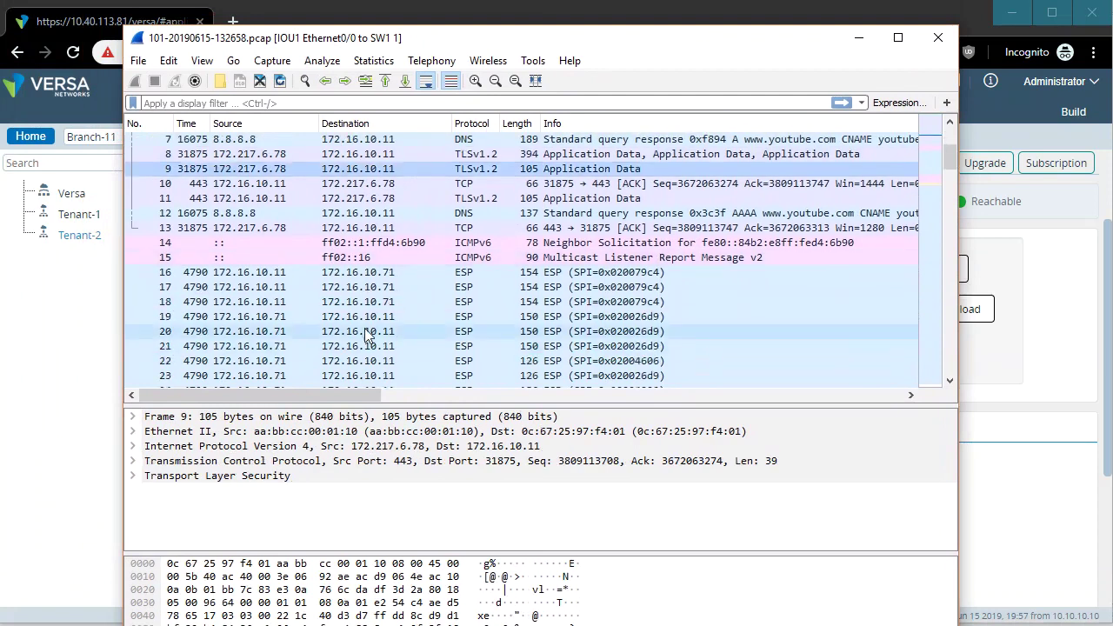
{"action": "left_click", "coordinate": [405, 304]}
{"action": "scroll", "coordinate": [426, 317], "scroll_direction": "down", "scroll_amount": 1}
{"action": "left_click", "coordinate": [449, 330]}
{"action": "scroll", "coordinate": [391, 330], "scroll_direction": "down", "scroll_amount": 5}
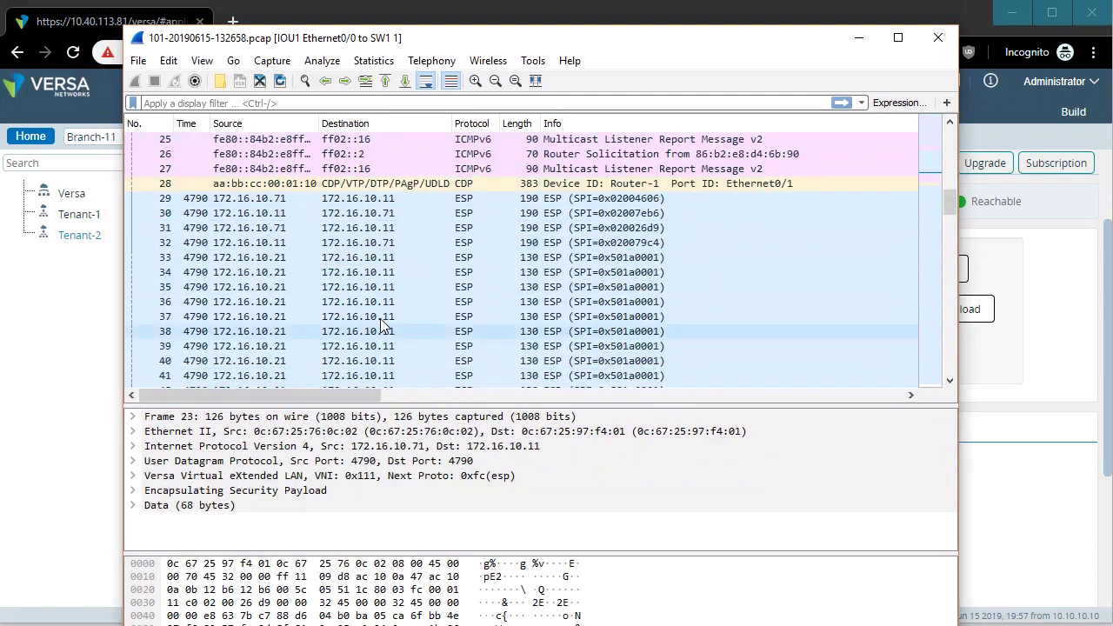
{"action": "left_click", "coordinate": [861, 40]}
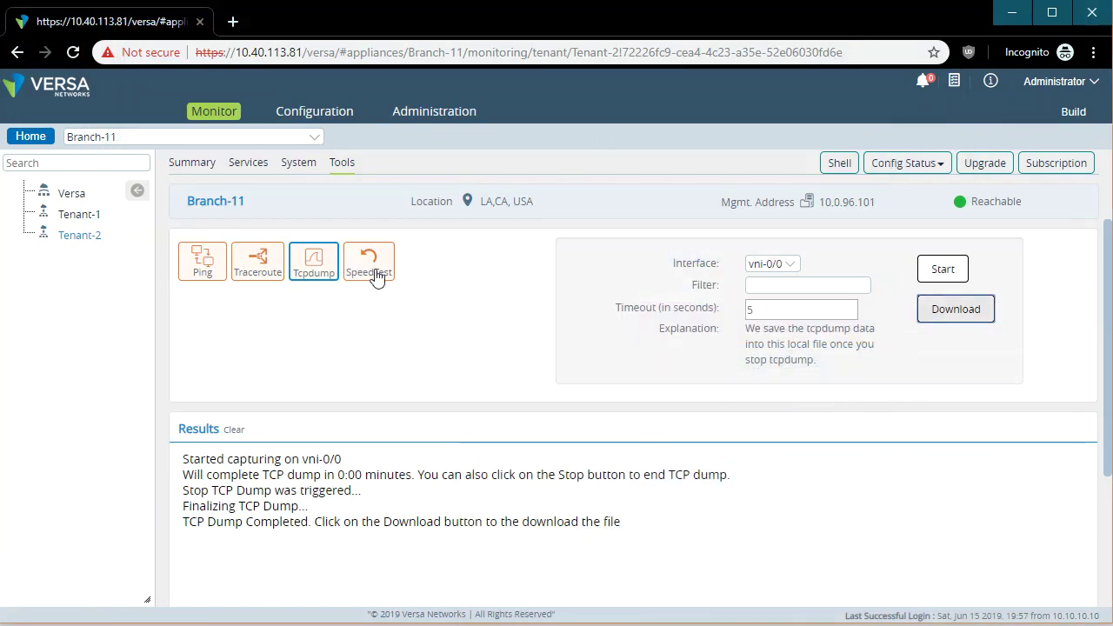
Check SpeedTest's routing-instance list without choosing, then launch a Shell session to Branch-11.
{"action": "left_click", "coordinate": [372, 270]}
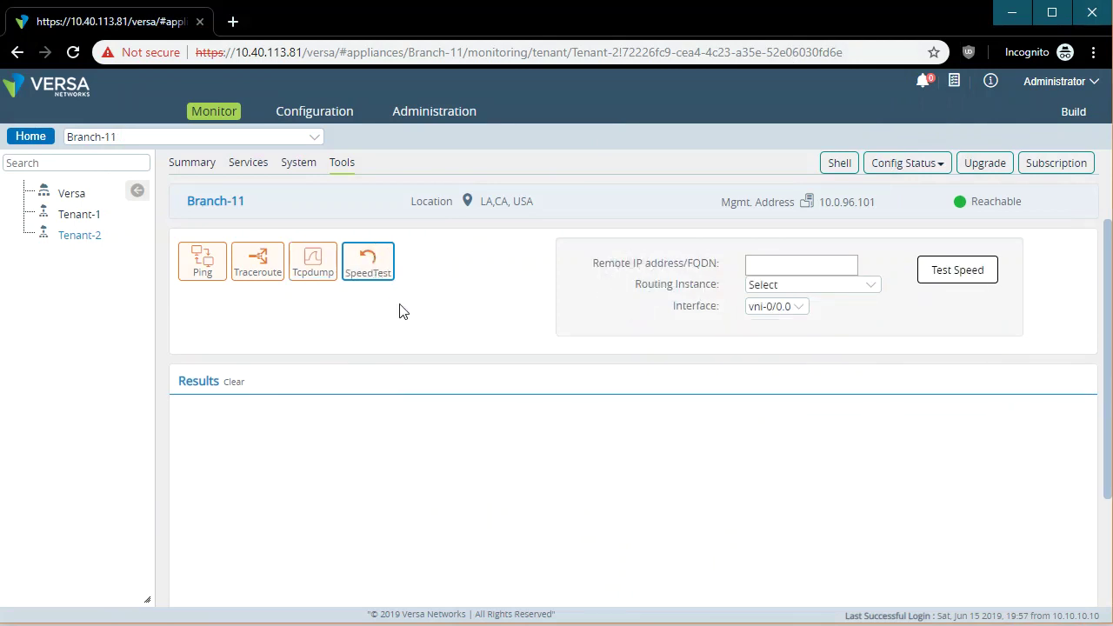
{"action": "left_click", "coordinate": [802, 288]}
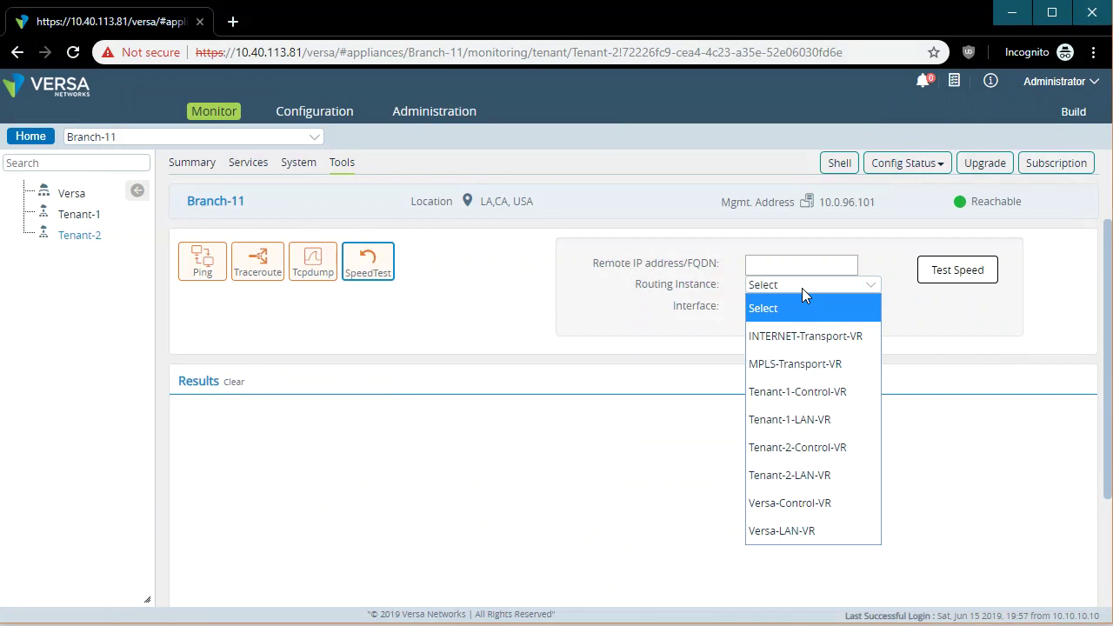
{"action": "left_click", "coordinate": [462, 333]}
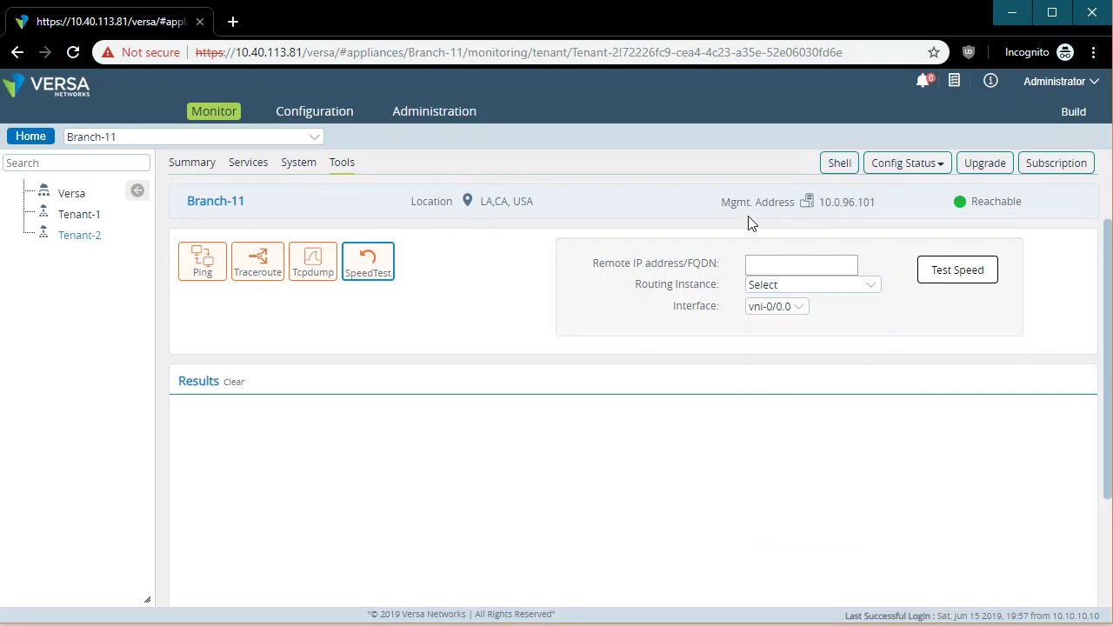
{"action": "left_click", "coordinate": [851, 171]}
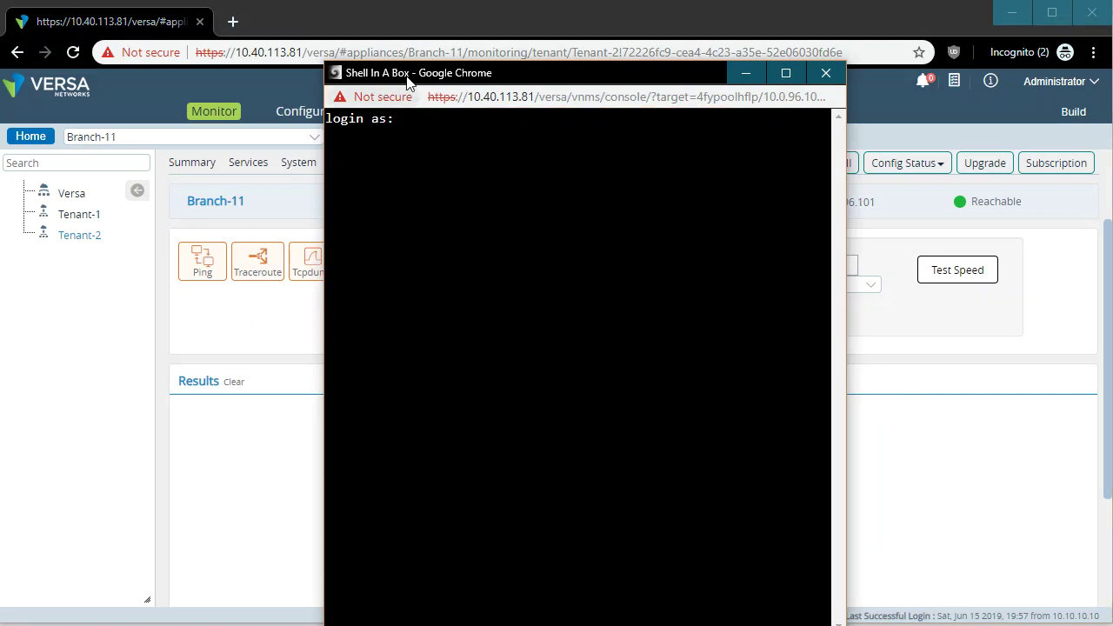
Relaunch the Branch-11 shell in a wider window and log in as admin.
{"action": "left_click", "coordinate": [826, 72]}
{"action": "left_click", "coordinate": [96, 137]}
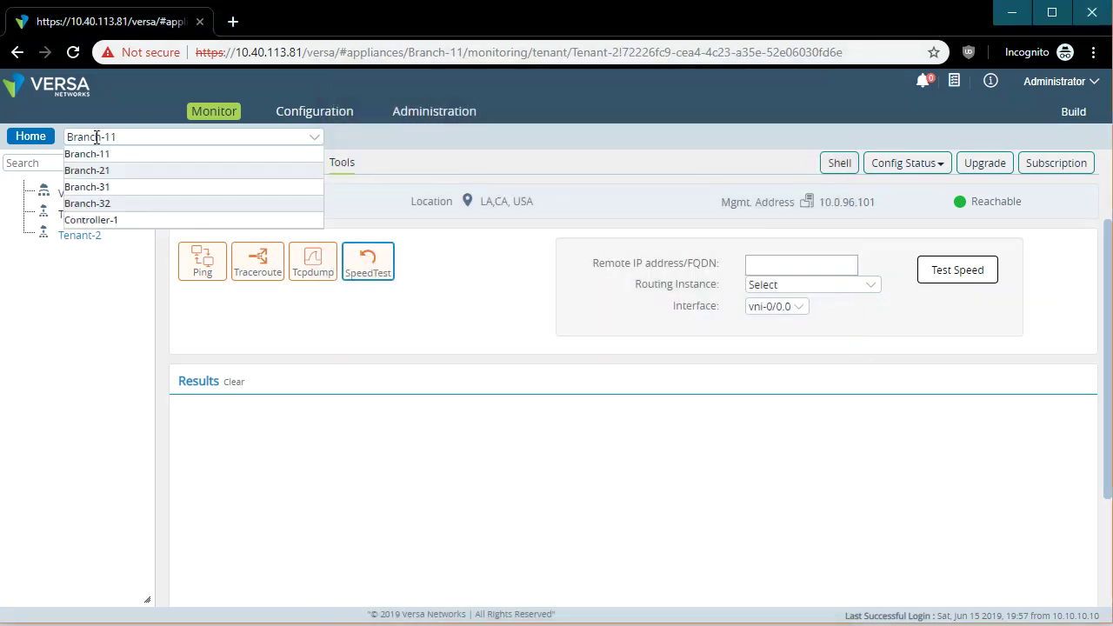
{"action": "left_click", "coordinate": [840, 163]}
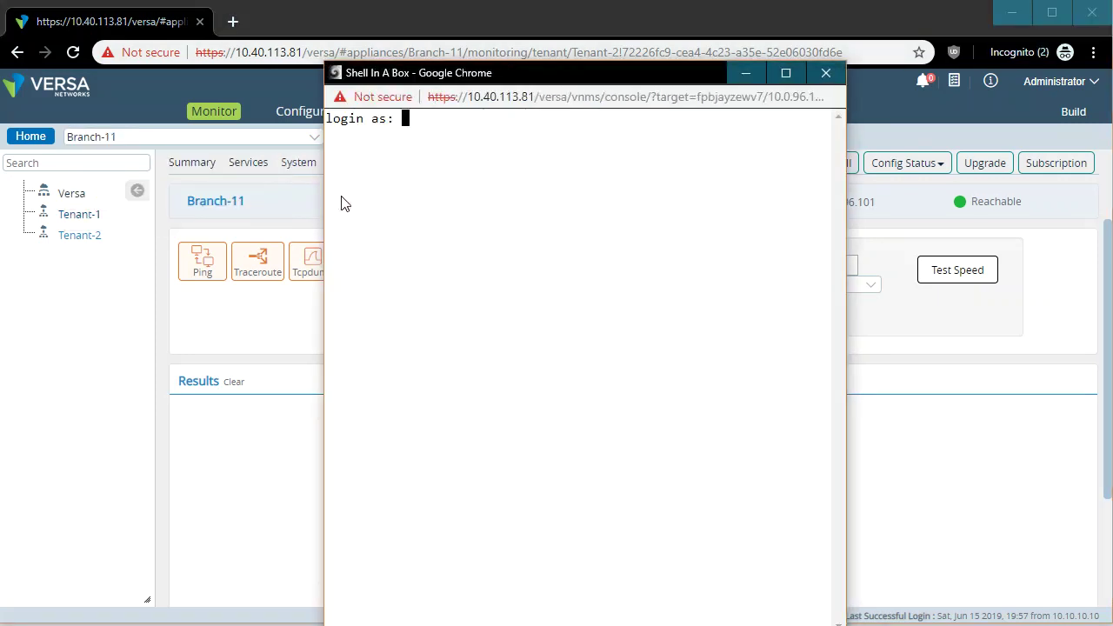
{"action": "left_click_drag", "start_coordinate": [324, 209], "coordinate": [70, 213]}
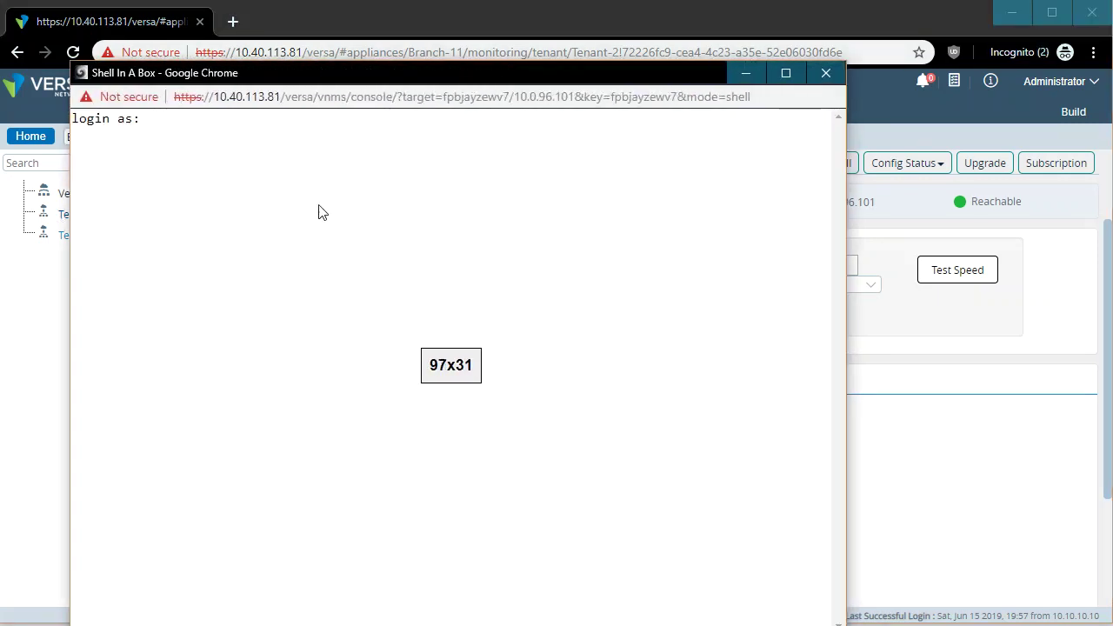
{"action": "type", "text": "admin"}
{"action": "key", "text": "Return"}
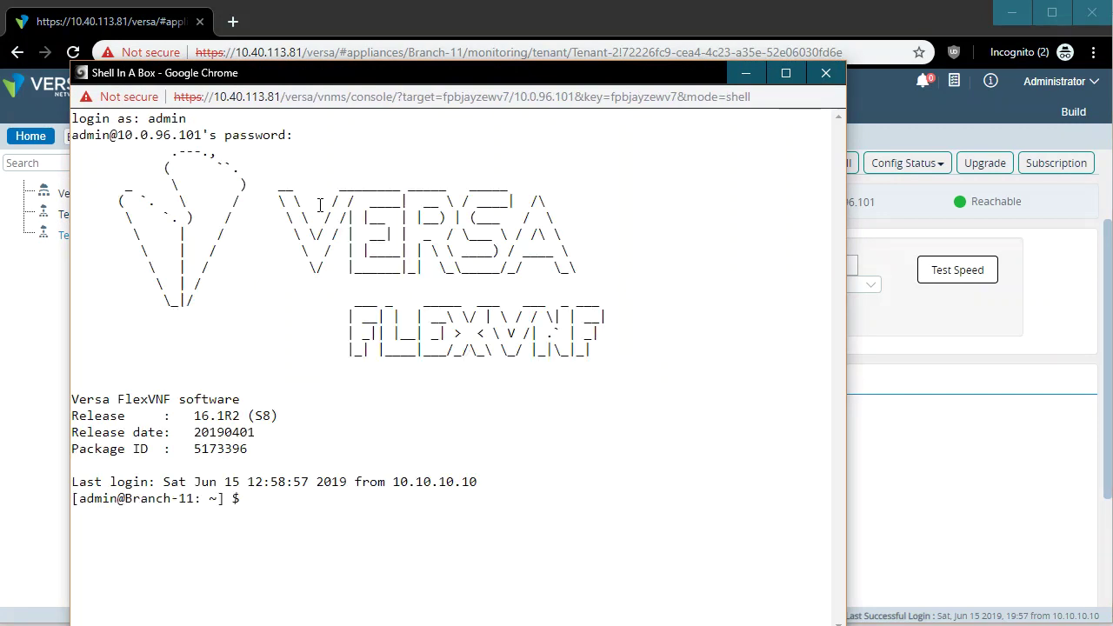
Enter the Versa CLI and page through 'show interfaces brief | tab' output.
{"action": "type", "text": "cli"}
{"action": "key", "text": "Return"}
{"action": "type", "text": "show interfaces brief | ta"}
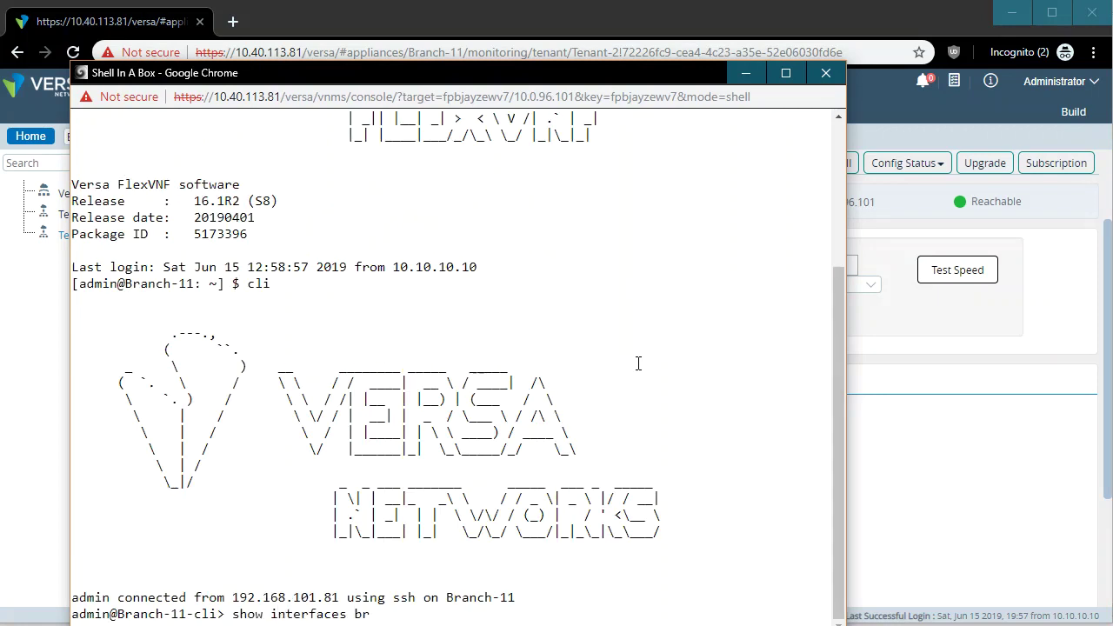
{"action": "key", "text": "Return"}
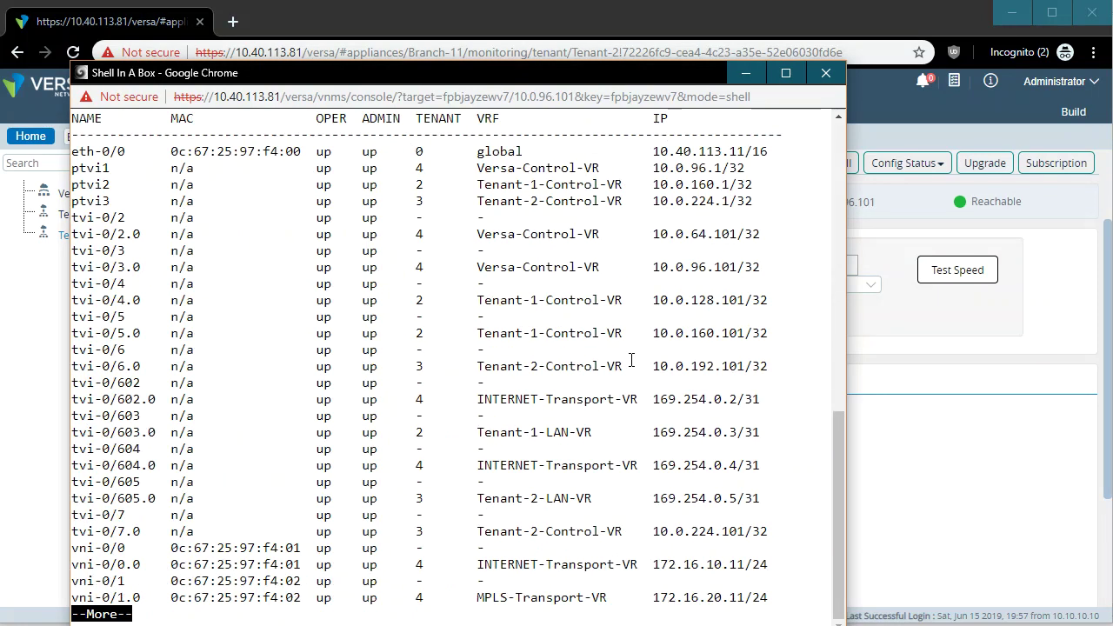
{"action": "key", "text": "space"}
{"action": "key", "text": "q"}
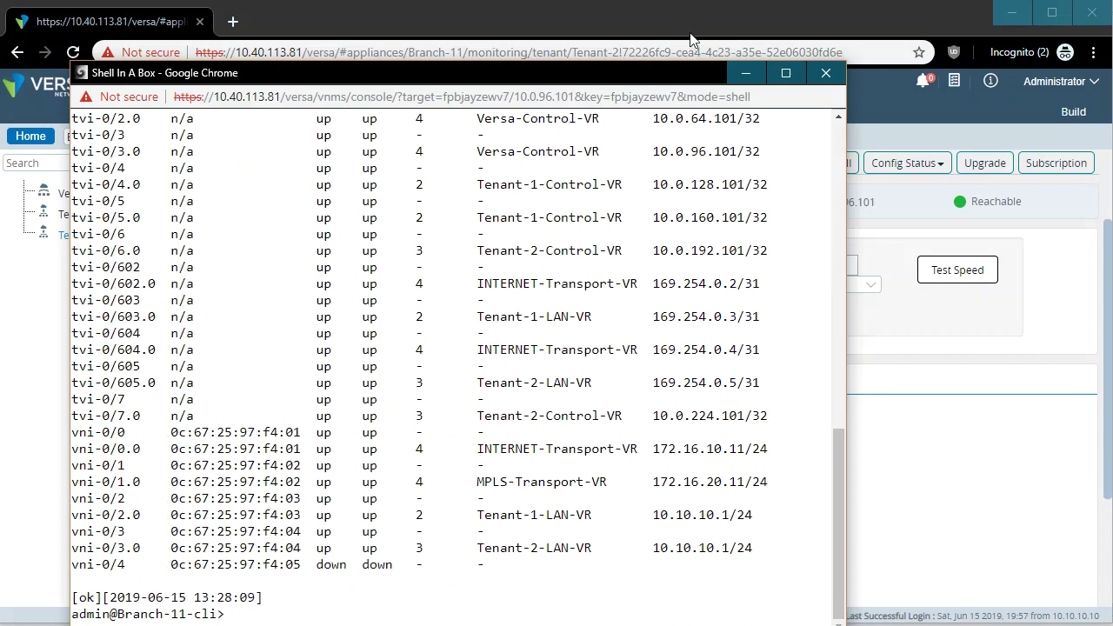
Close the shell session and return to the Director Devices list.
{"action": "left_click", "coordinate": [827, 73]}
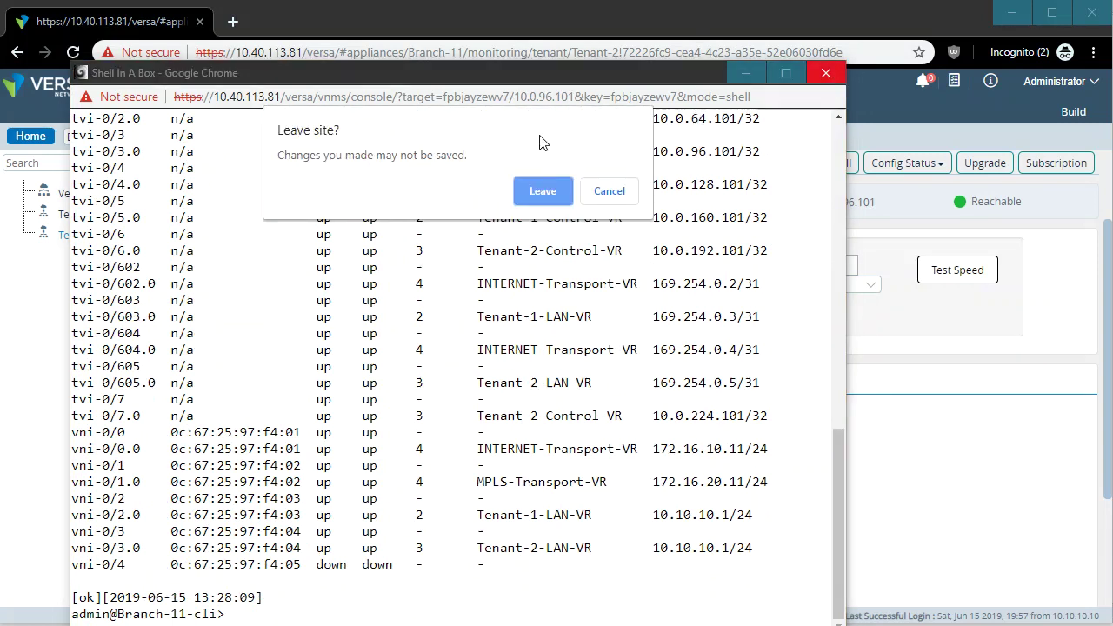
{"action": "left_click", "coordinate": [542, 193]}
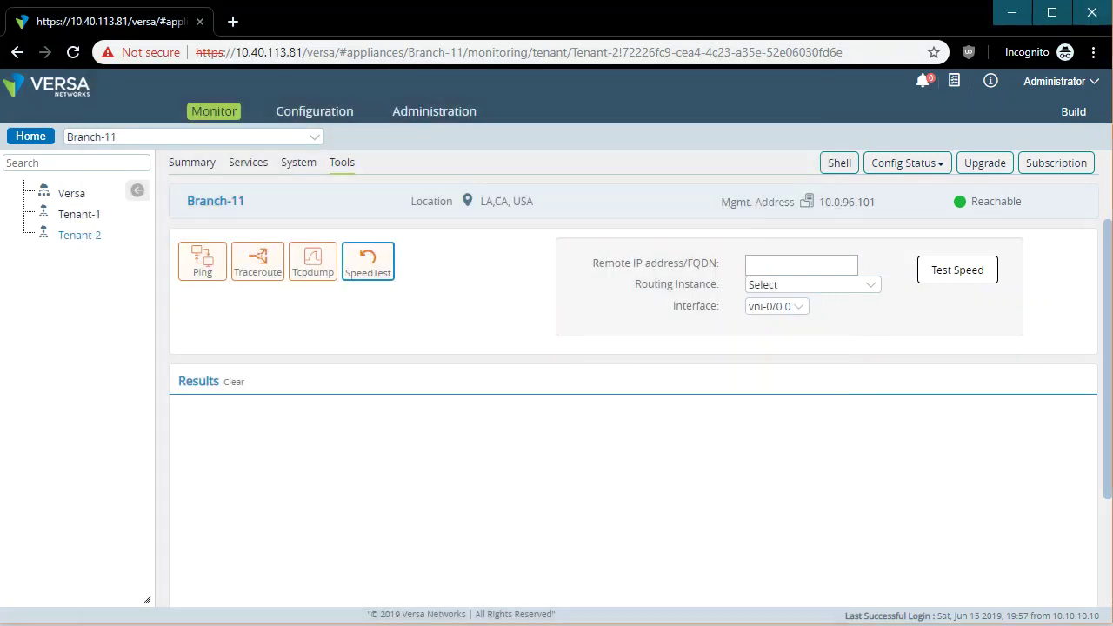
{"action": "left_click", "coordinate": [30, 136]}
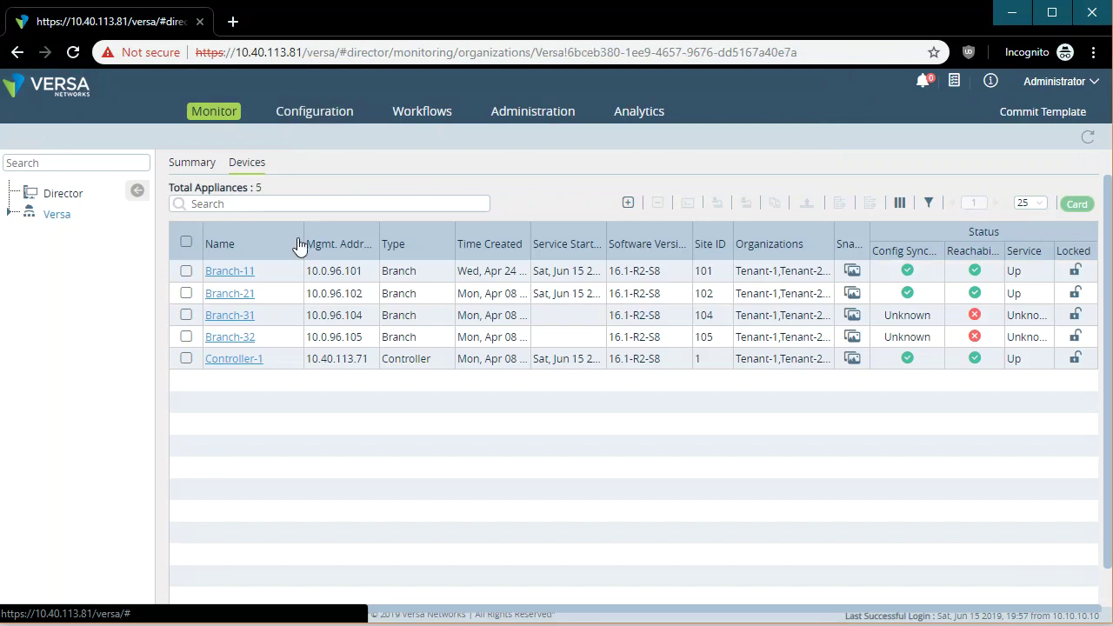
Inspect the DG_Standalone_Full-Mesh device group settings and cancel without changes.
{"action": "left_click", "coordinate": [335, 121]}
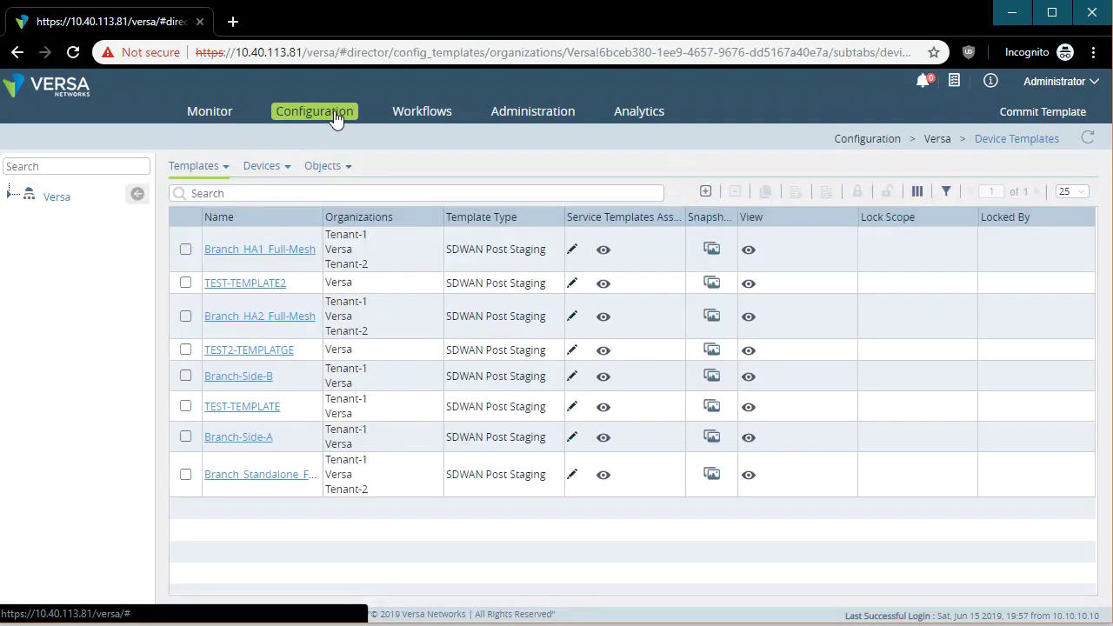
{"action": "left_click", "coordinate": [9, 194]}
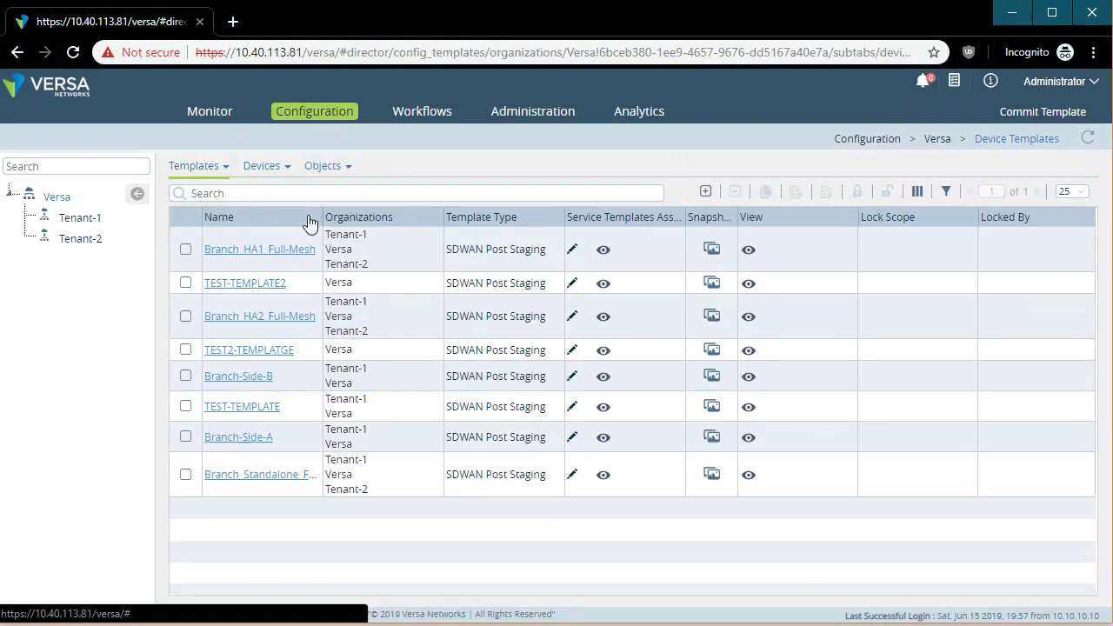
{"action": "mouse_move", "coordinate": [263, 165]}
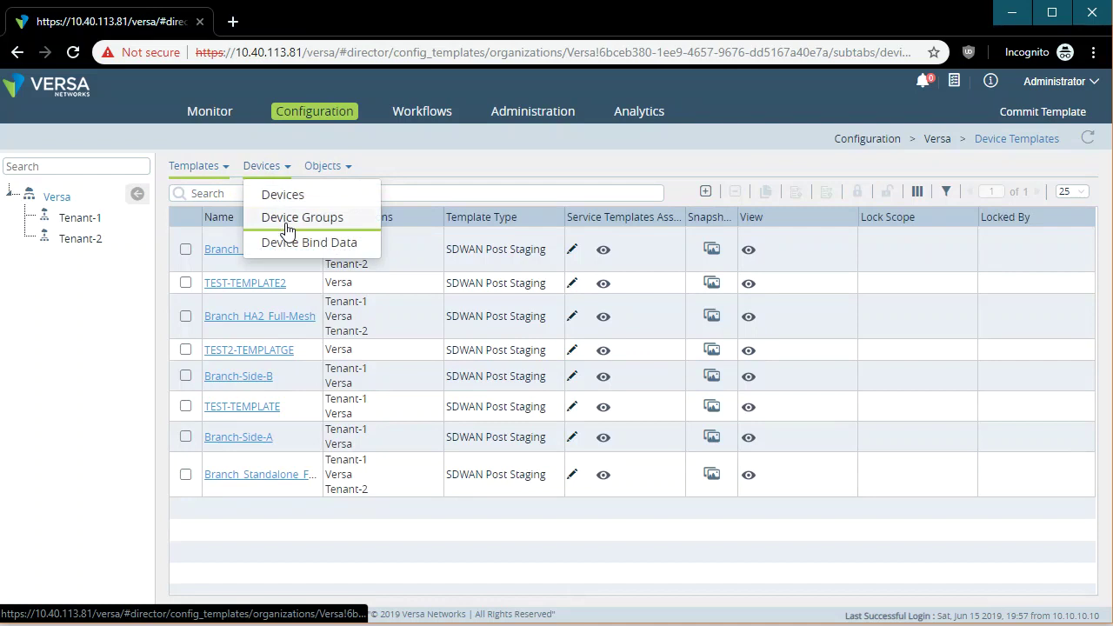
{"action": "left_click", "coordinate": [288, 228]}
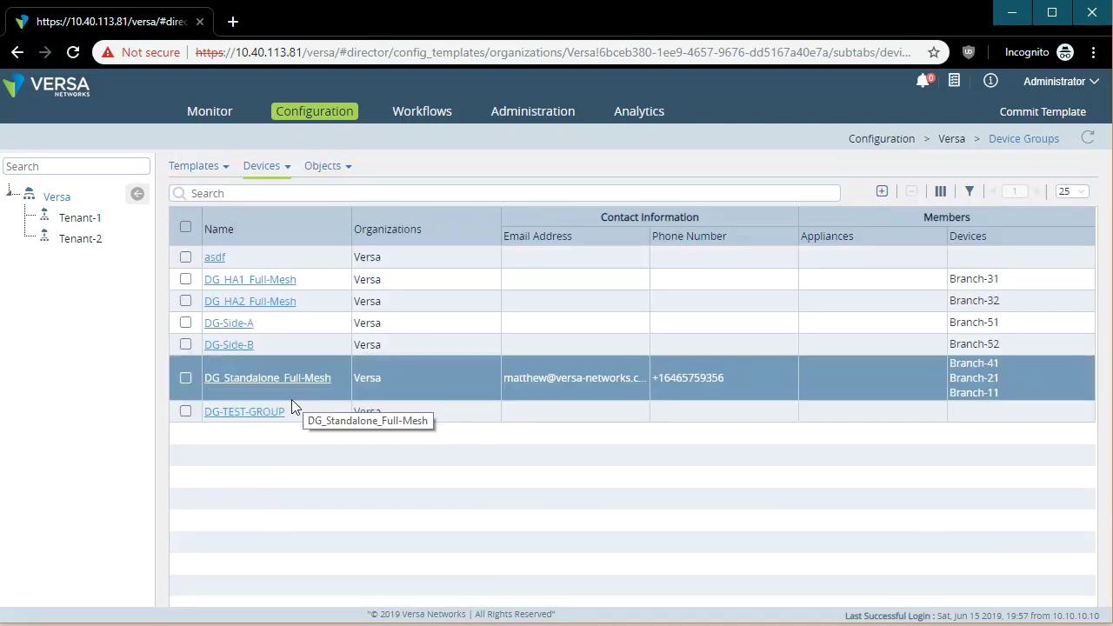
{"action": "left_click_drag", "start_coordinate": [1044, 393], "coordinate": [196, 375]}
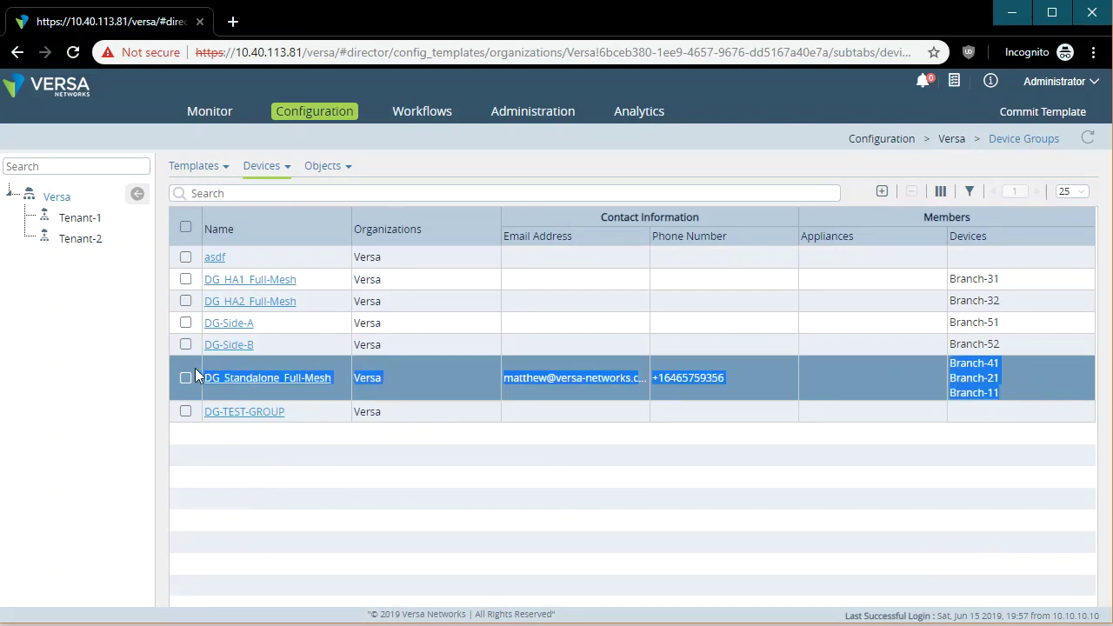
{"action": "left_click", "coordinate": [188, 377]}
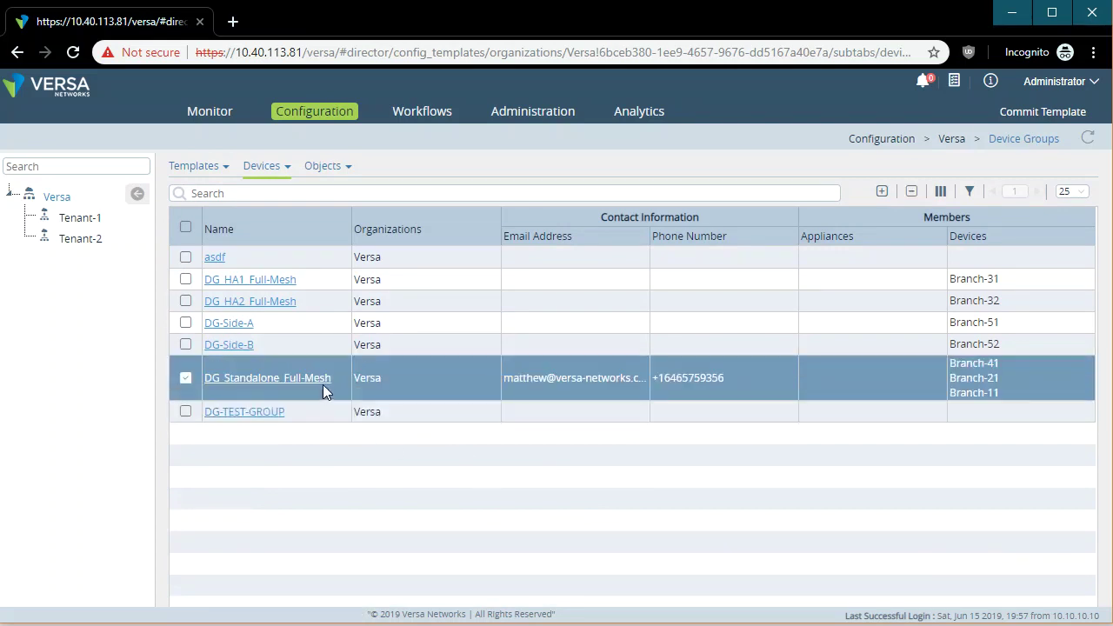
{"action": "left_click_drag", "start_coordinate": [324, 388], "coordinate": [187, 380]}
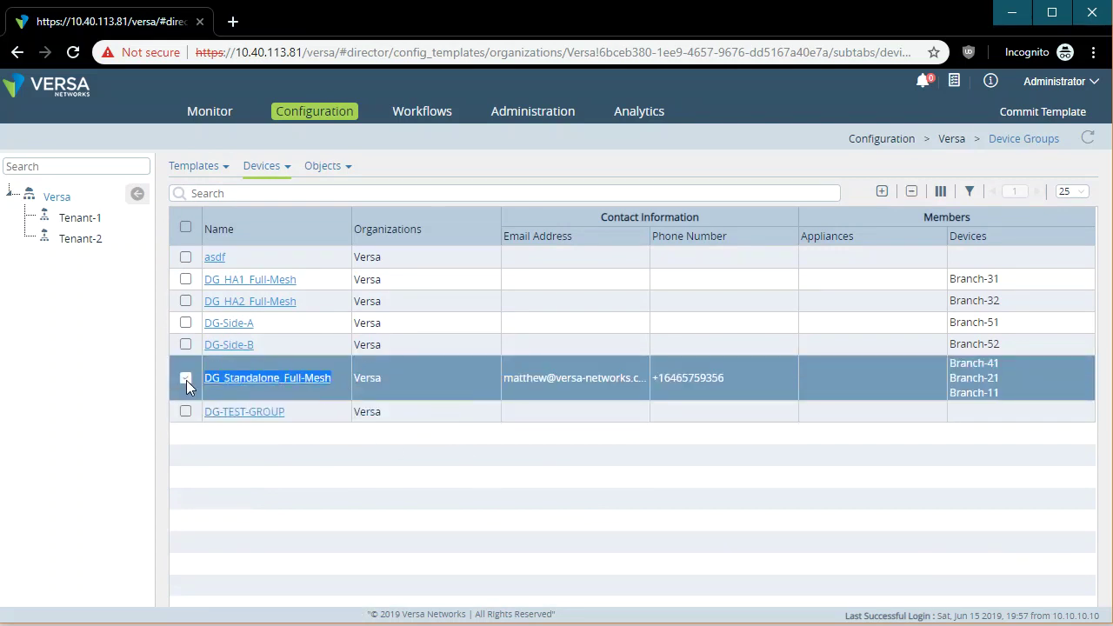
{"action": "left_click", "coordinate": [281, 381]}
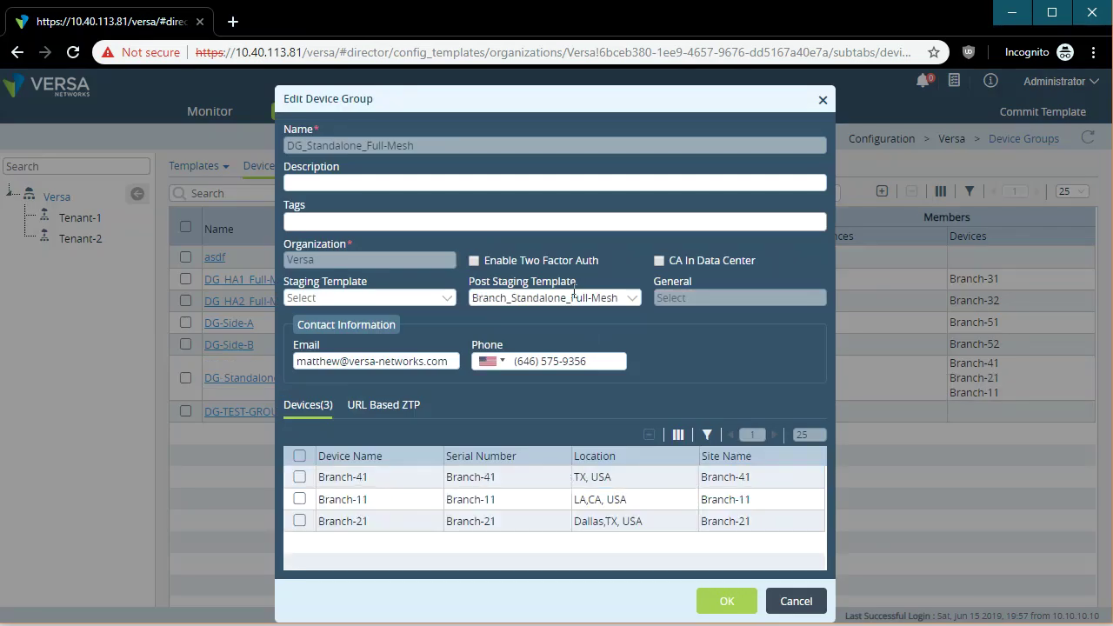
{"action": "left_click", "coordinate": [795, 601]}
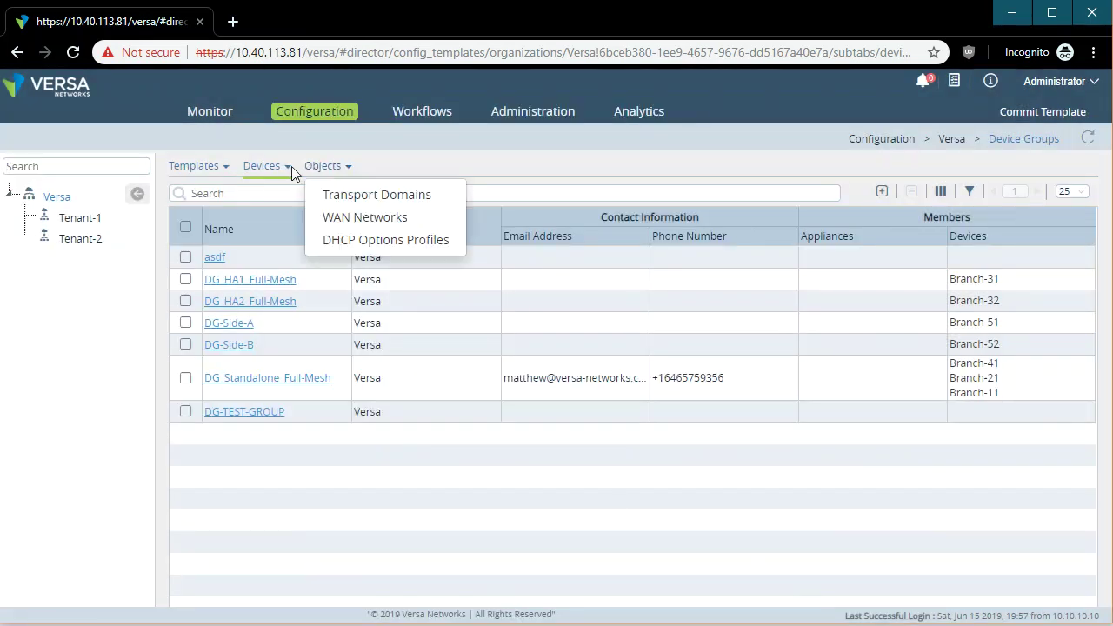
Open the Branch_Standalone_Full-Mesh device template from the Device Templates list.
{"action": "mouse_move", "coordinate": [209, 172]}
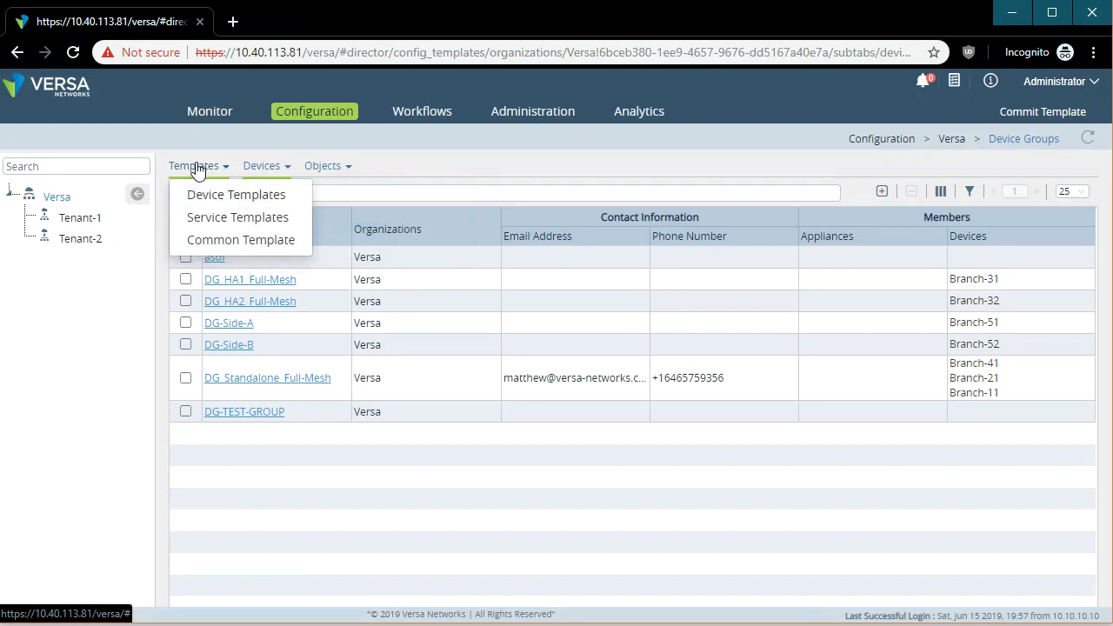
{"action": "left_click", "coordinate": [200, 198]}
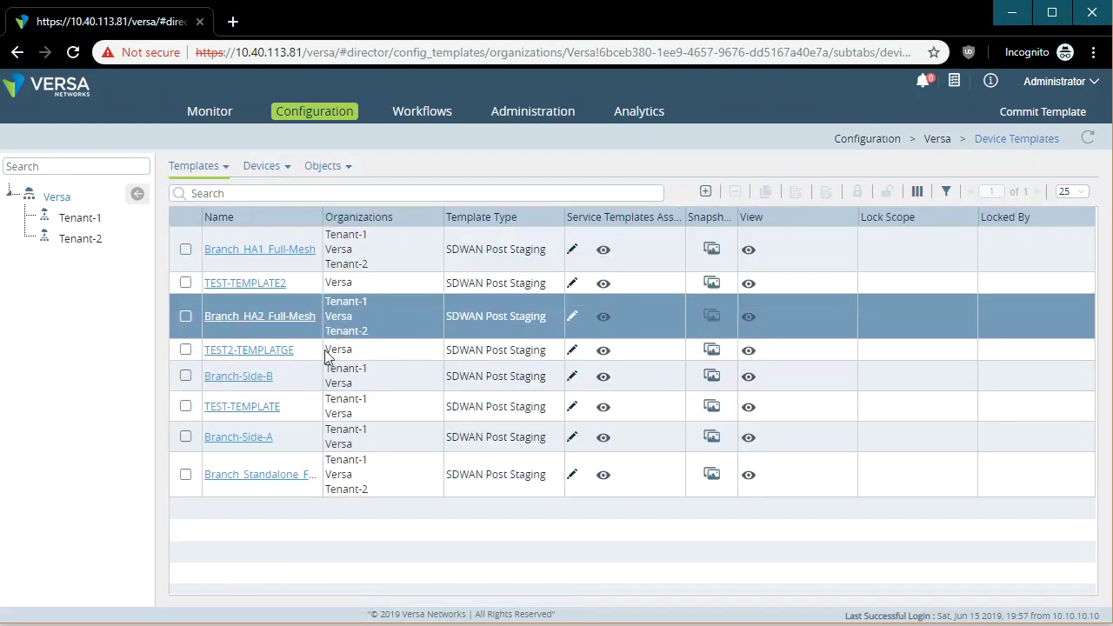
{"action": "left_click_drag", "start_coordinate": [323, 217], "coordinate": [394, 218]}
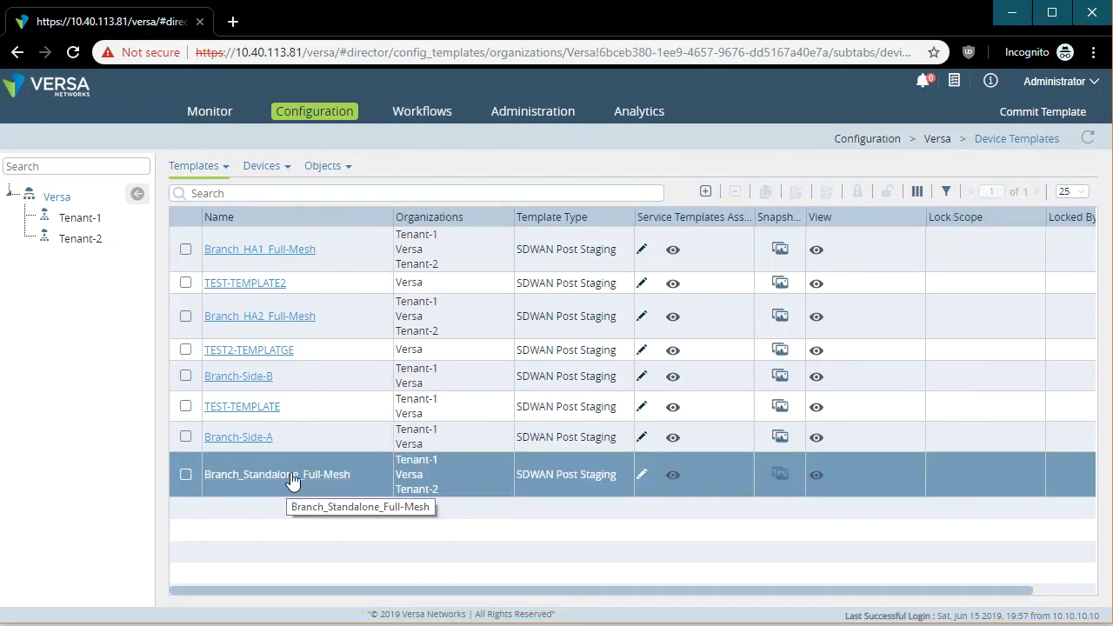
{"action": "left_click", "coordinate": [282, 479]}
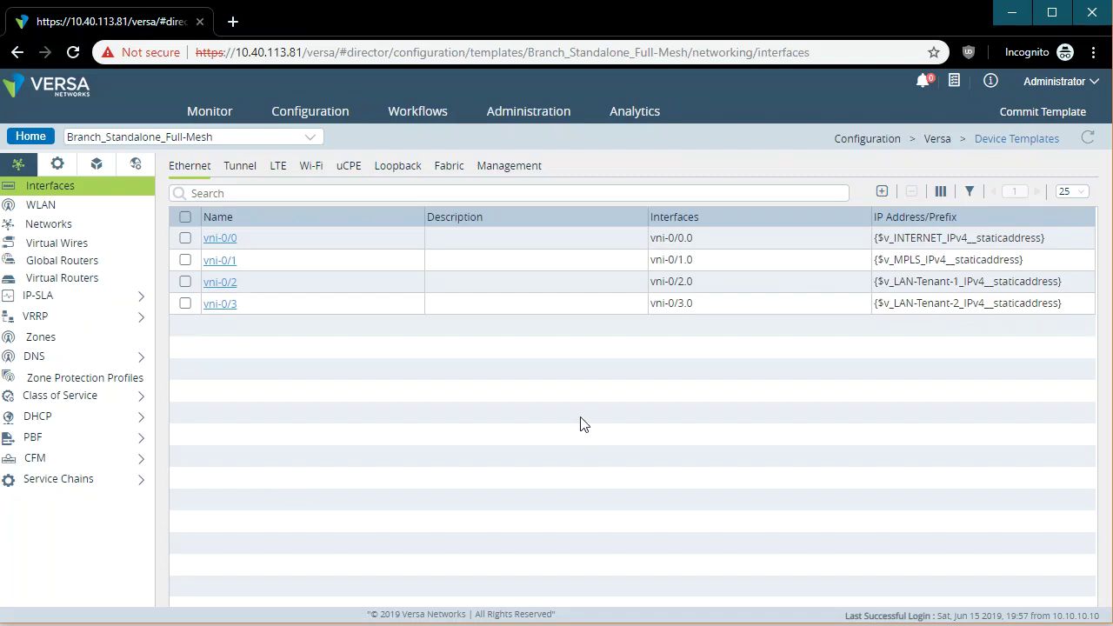
Set vni-0/3's description to 'testing-for-recording' and save it.
{"action": "left_click", "coordinate": [220, 310]}
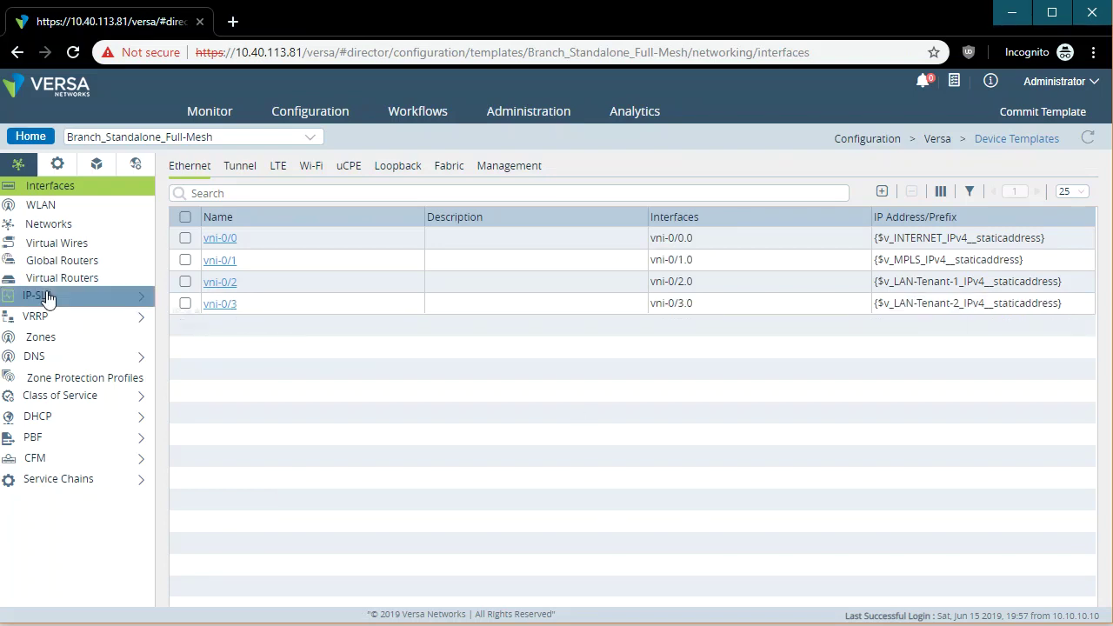
{"action": "left_click", "coordinate": [108, 286]}
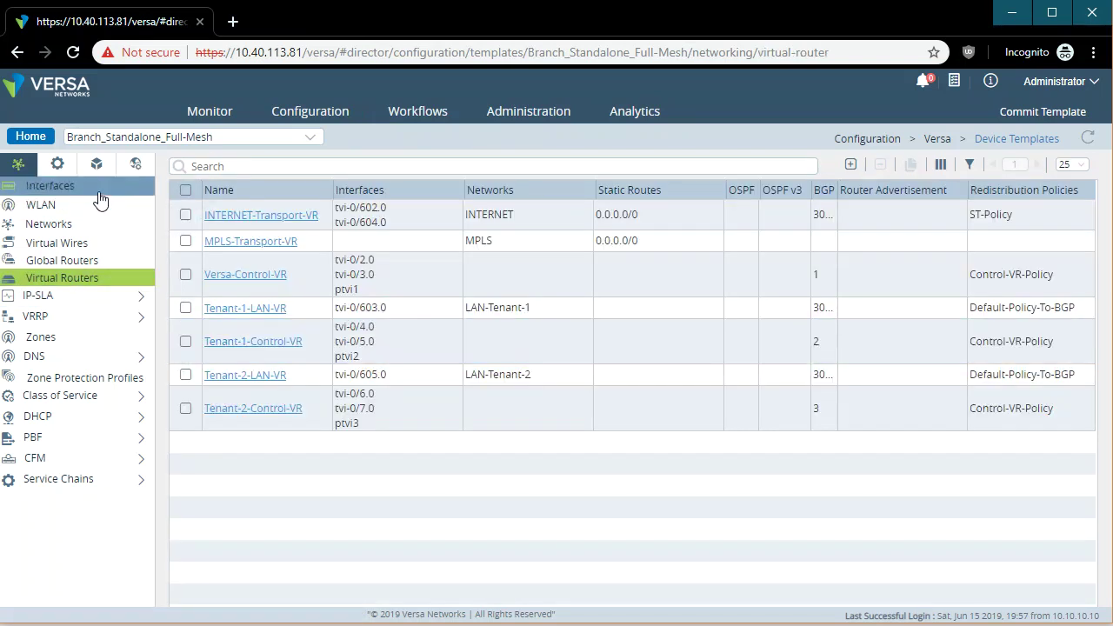
{"action": "left_click", "coordinate": [94, 187]}
{"action": "left_click", "coordinate": [217, 306]}
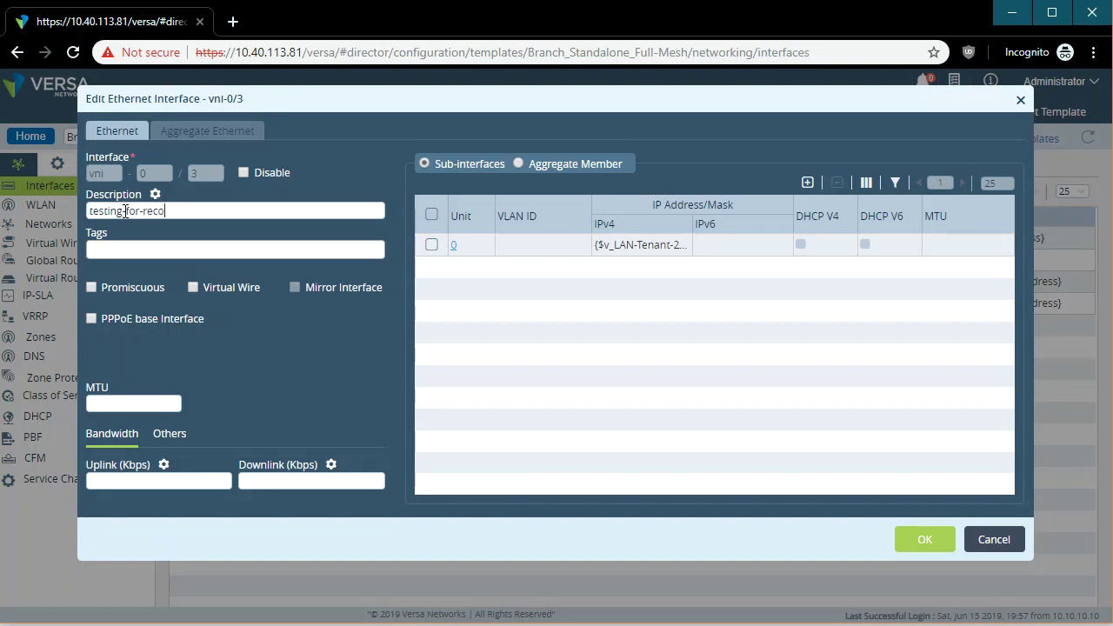
{"action": "left_click", "coordinate": [921, 541]}
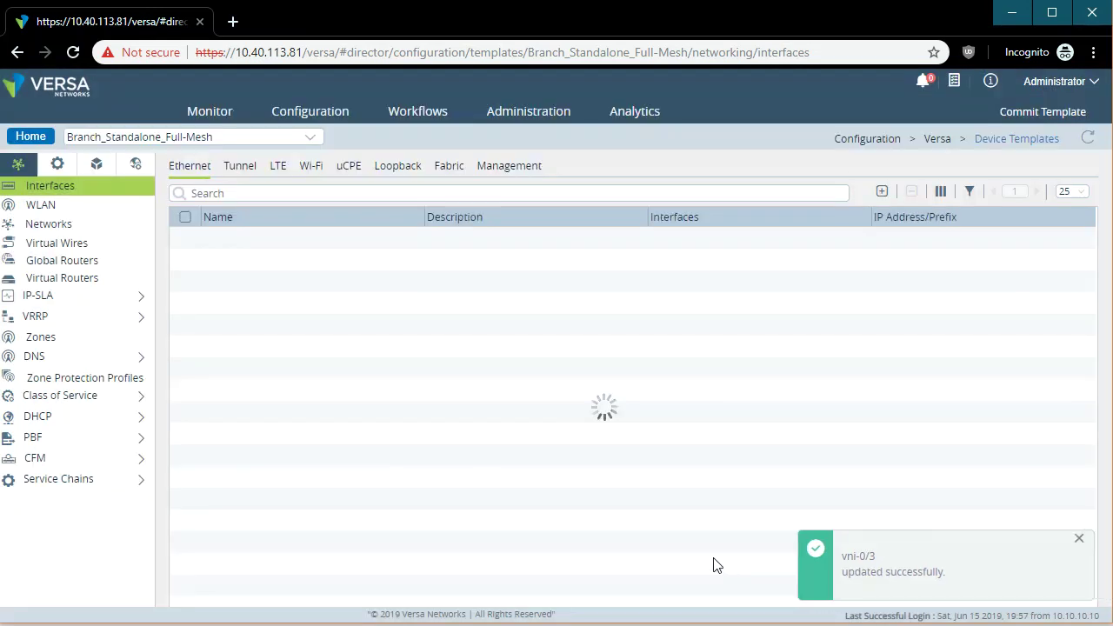
{"action": "left_click_drag", "start_coordinate": [528, 304], "coordinate": [425, 313]}
{"action": "left_click", "coordinate": [426, 306]}
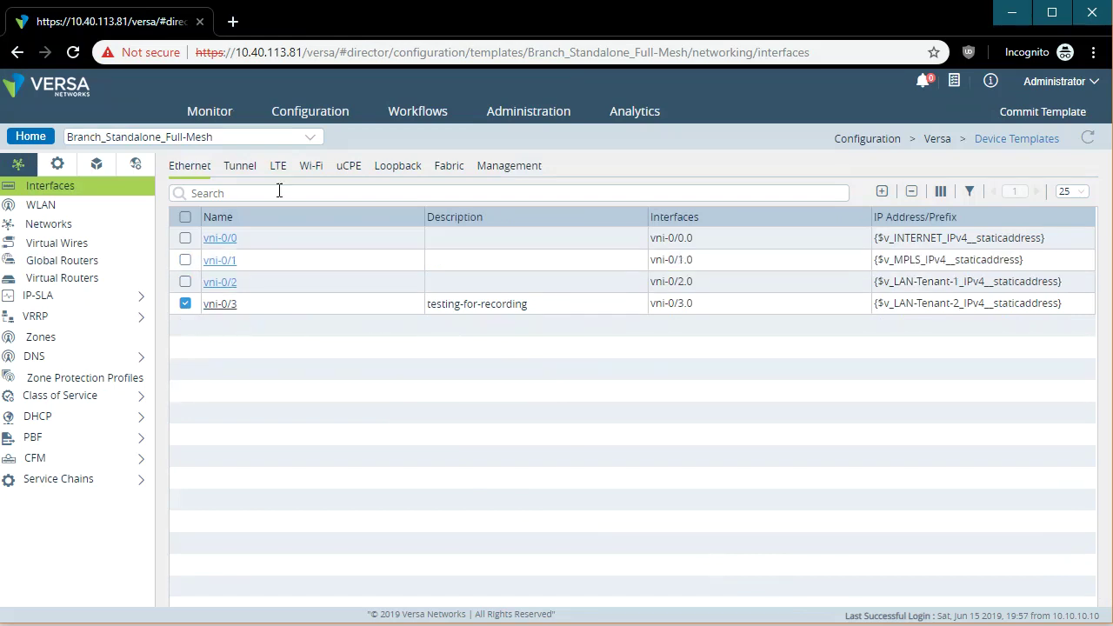
Open an Appliance Shell on Branch-11 from Monitor > Devices and log in as admin.
{"action": "left_click", "coordinate": [221, 116]}
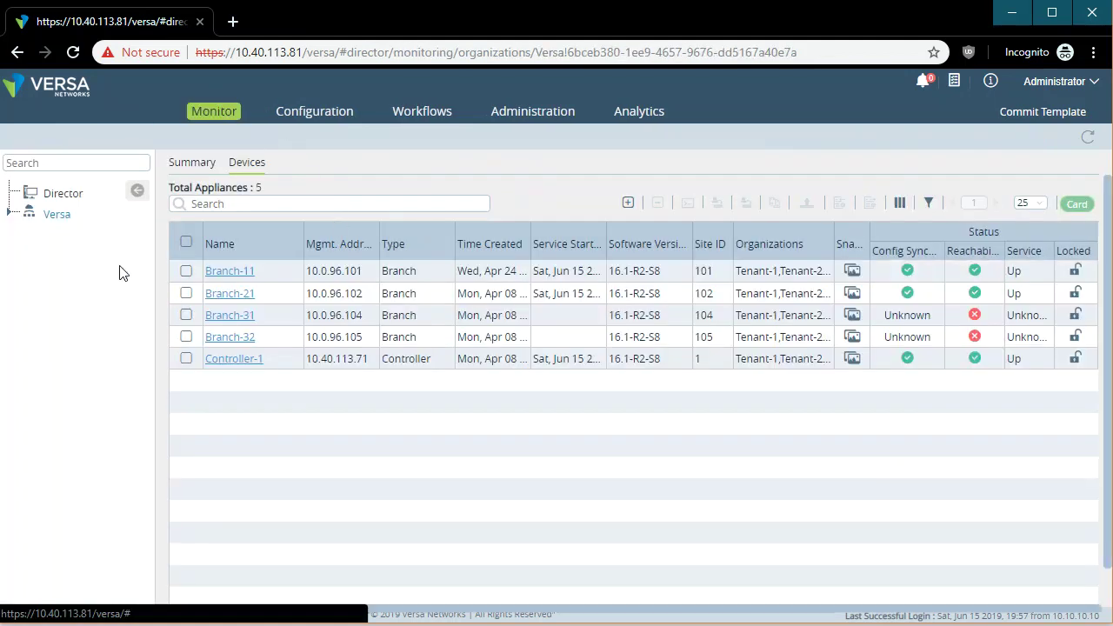
{"action": "left_click", "coordinate": [186, 271]}
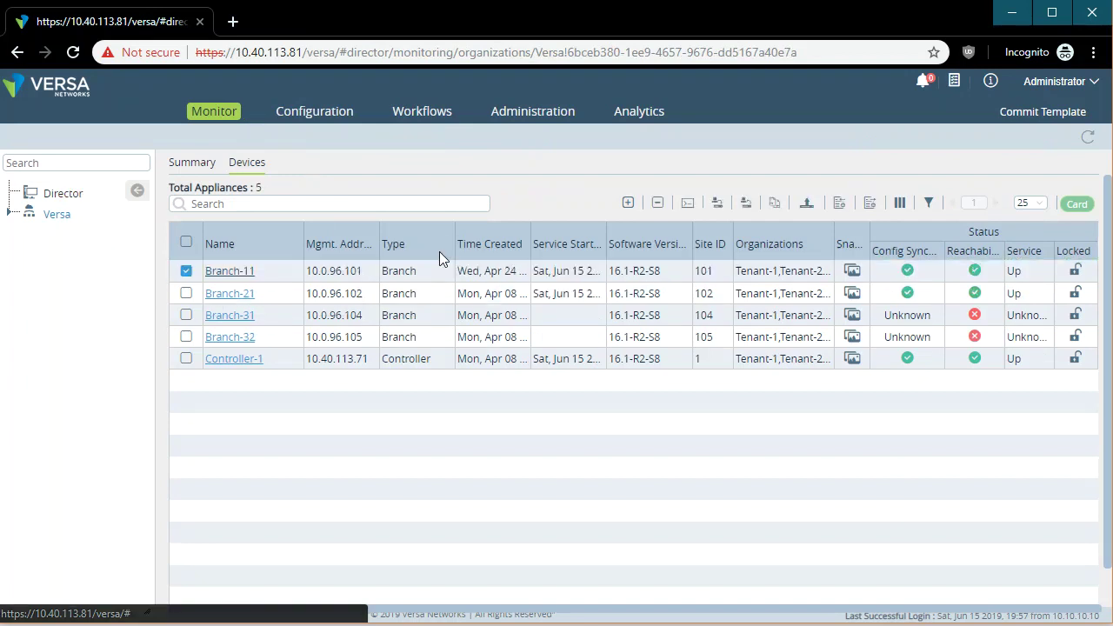
{"action": "left_click", "coordinate": [688, 204]}
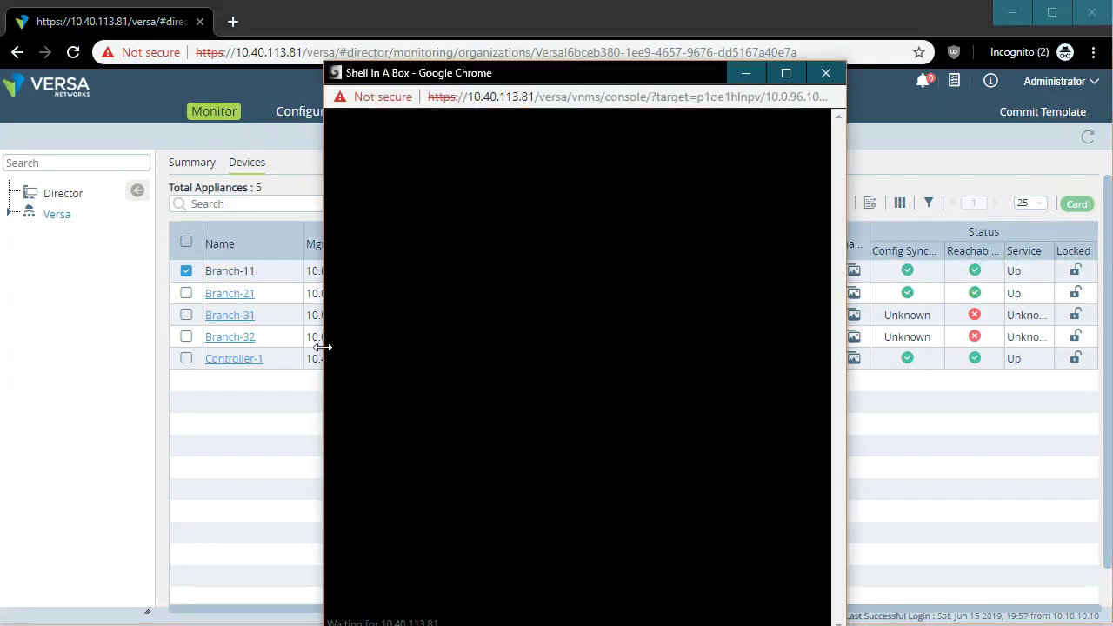
{"action": "left_click_drag", "start_coordinate": [321, 347], "coordinate": [87, 344]}
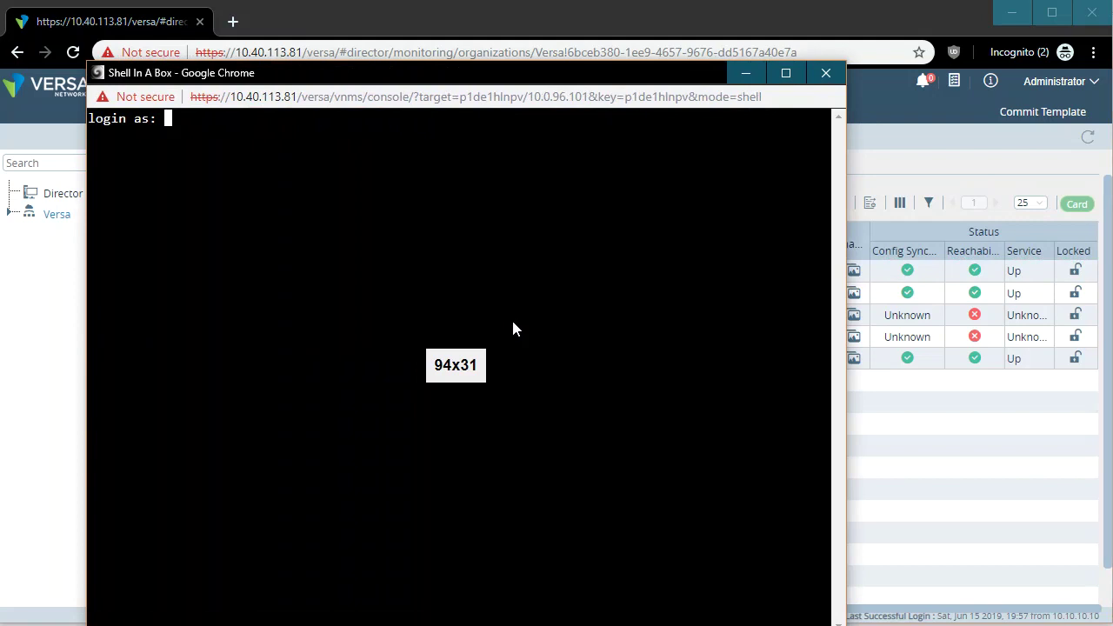
{"action": "type", "text": "admin"}
{"action": "key", "text": "Return"}
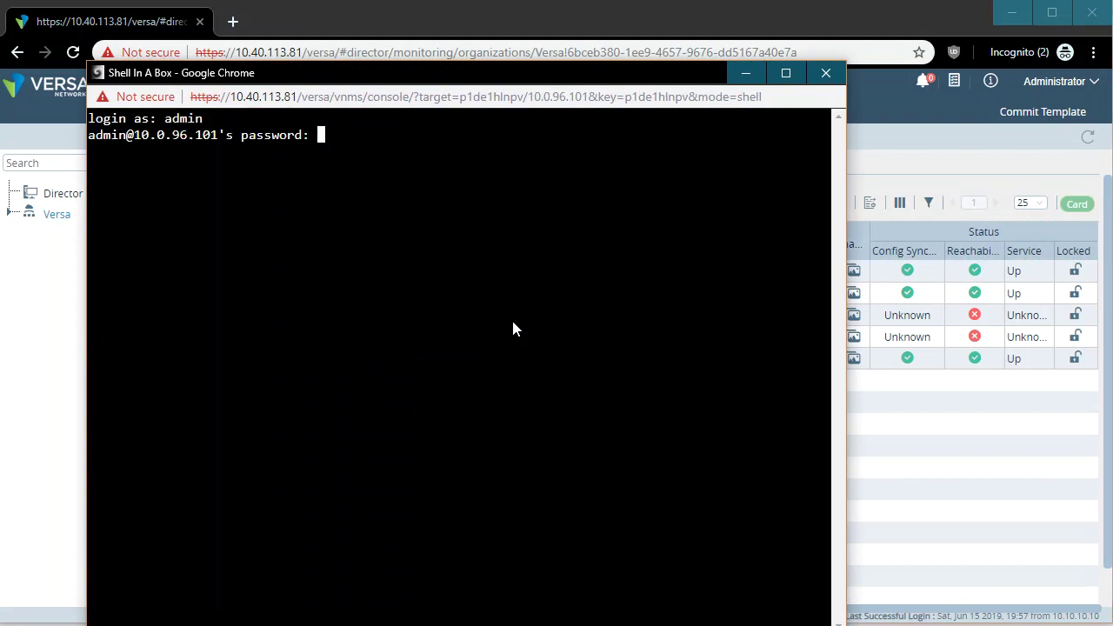
{"action": "key", "text": "Return"}
Run 'show configuration interfaces vni-0/0' in the CLI, showing 172.16.10.11/24.
{"action": "type", "text": "cli"}
{"action": "key", "text": "Return"}
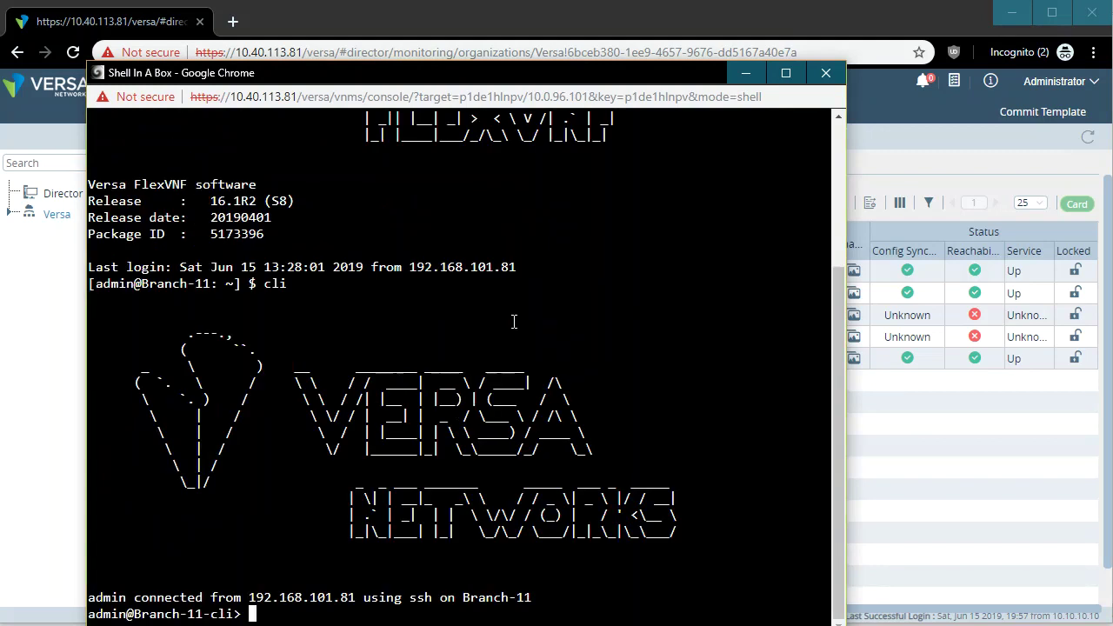
{"action": "type", "text": "show interfaces"}
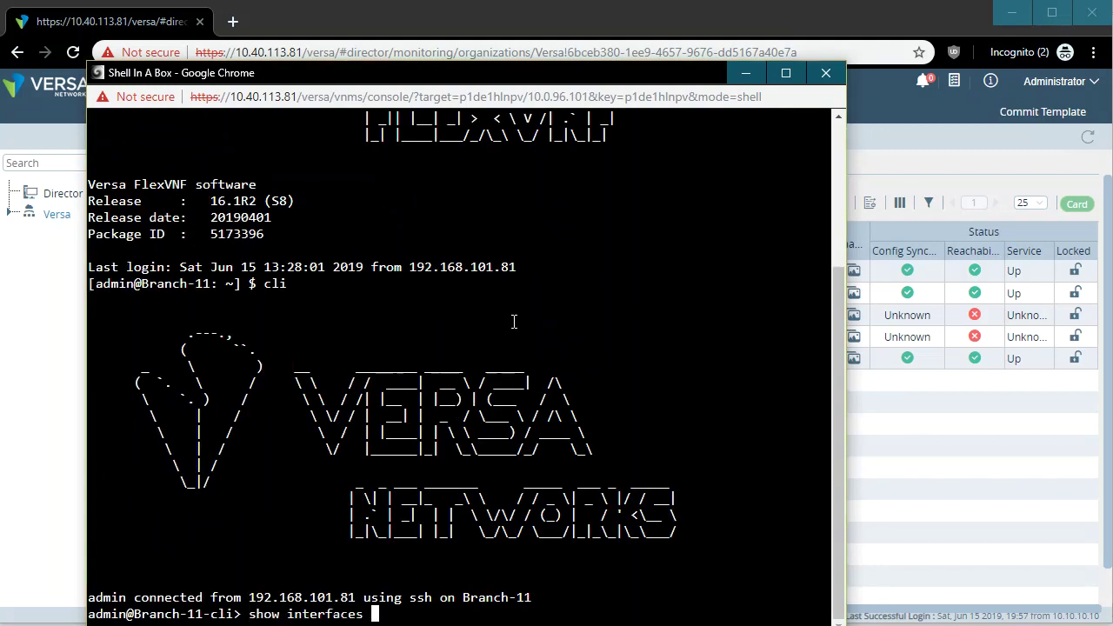
{"action": "key", "text": "BackSpace"}
{"action": "key", "text": "BackSpace"}
{"action": "key", "text": "BackSpace"}
{"action": "key", "text": "BackSpace"}
{"action": "key", "text": "BackSpace"}
{"action": "key", "text": "BackSpace"}
{"action": "key", "text": "BackSpace"}
{"action": "key", "text": "BackSpace"}
{"action": "type", "text": "configuration"}
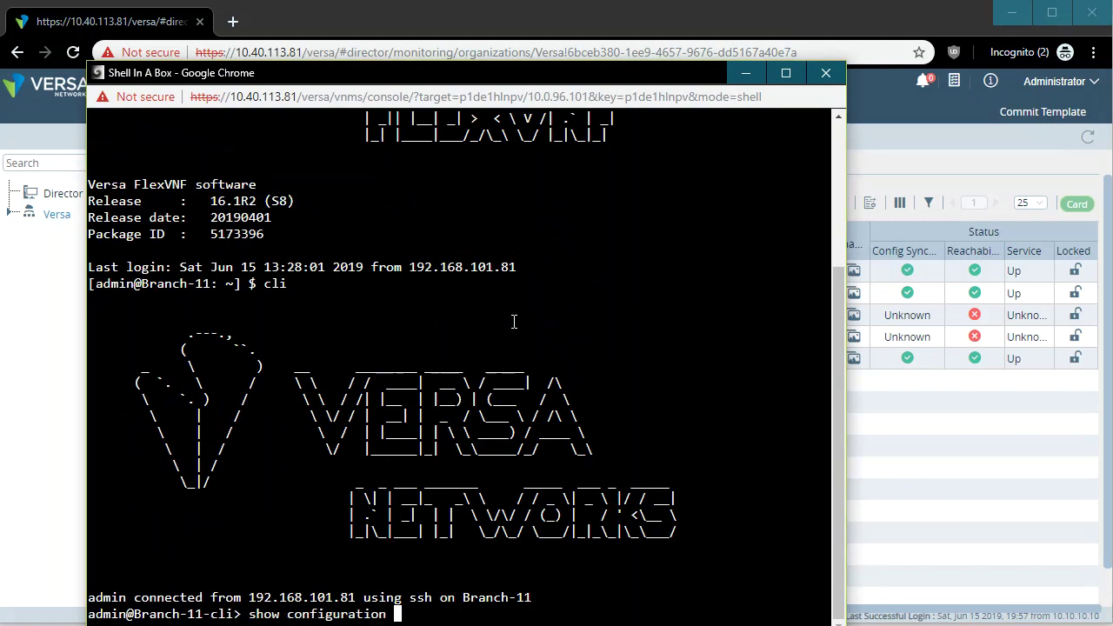
{"action": "type", "text": " interfaces vni-0/0"}
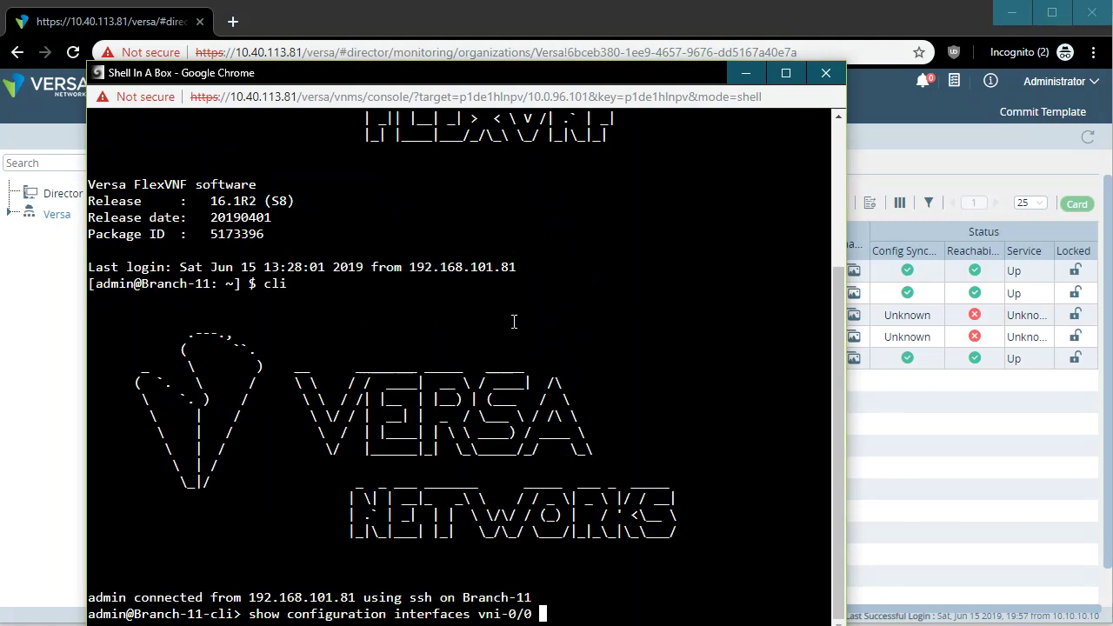
{"action": "key", "text": "Return"}
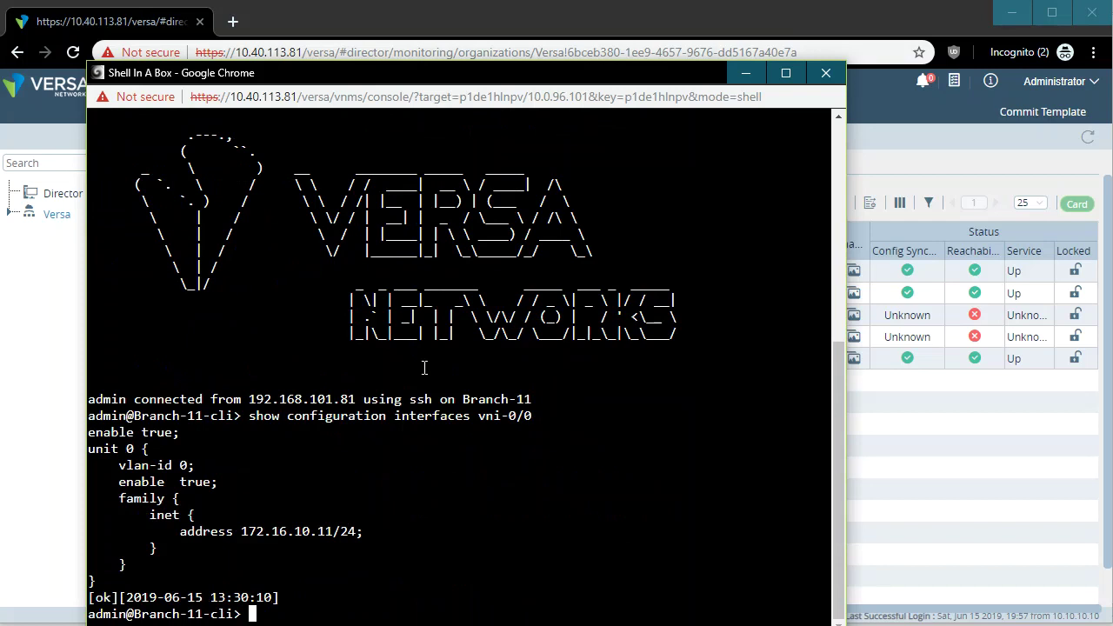
{"action": "left_click", "coordinate": [971, 472]}
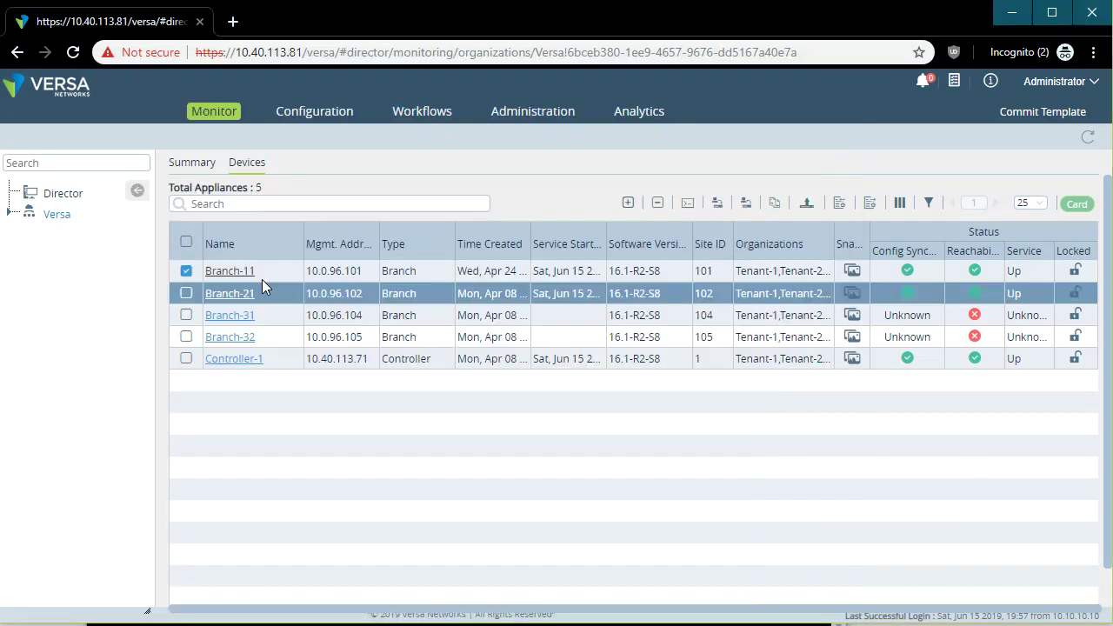
Reopen the Branch_Standalone_Full-Mesh template and run 'show configuration interfaces vni-0/3' in the shell.
{"action": "left_click", "coordinate": [300, 117]}
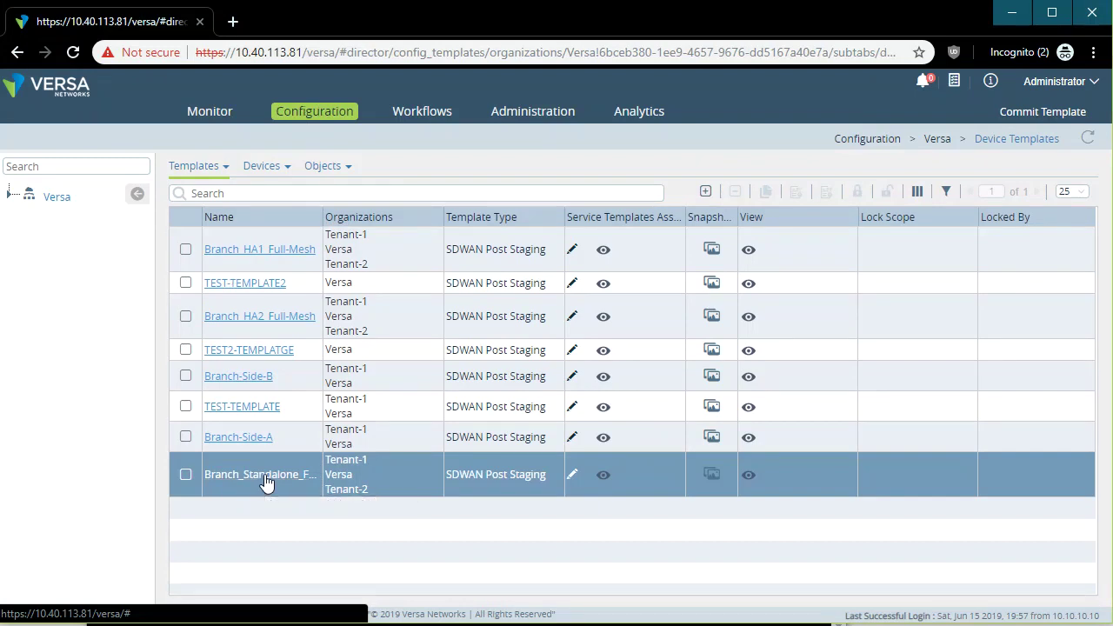
{"action": "left_click", "coordinate": [266, 477]}
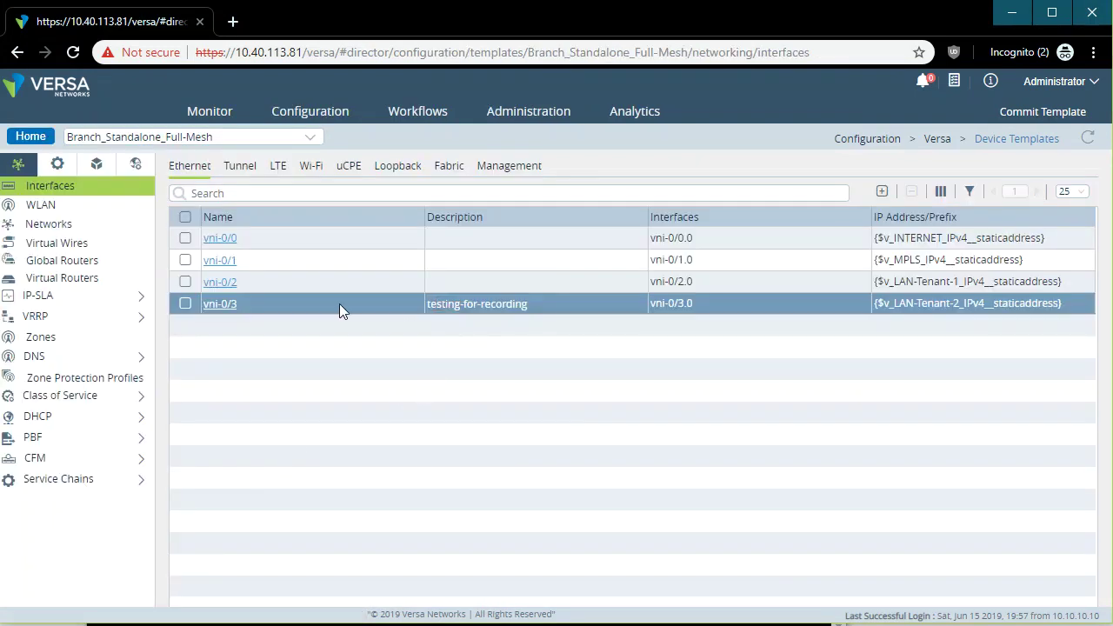
{"action": "key", "text": "alt+Tab"}
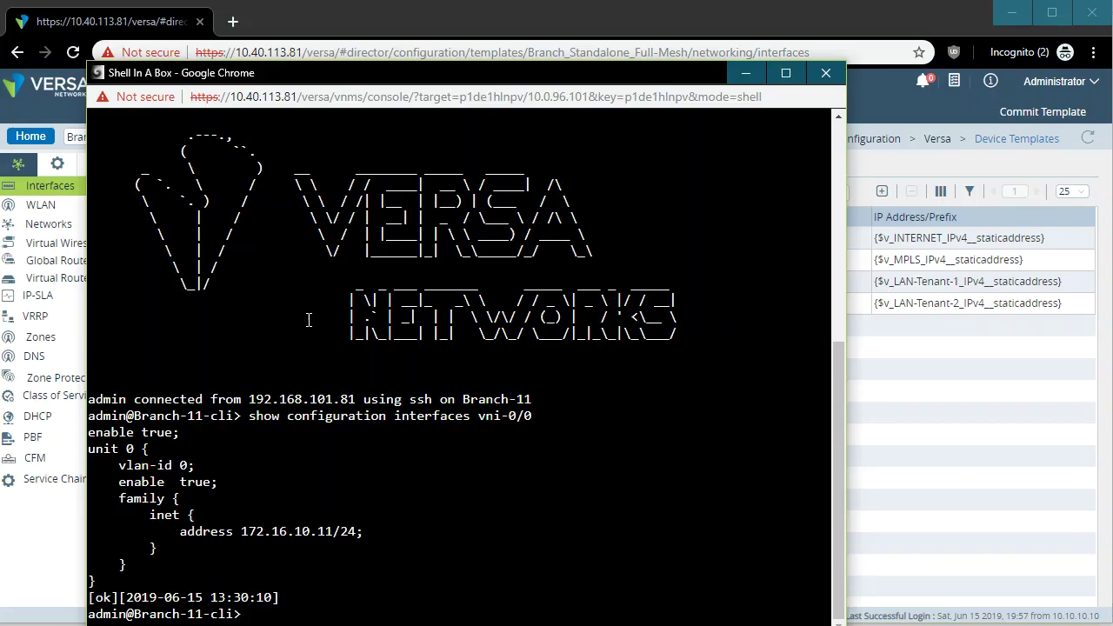
{"action": "key", "text": "Up"}
{"action": "key", "text": "BackSpace"}
{"action": "type", "text": "3"}
{"action": "key", "text": "Return"}
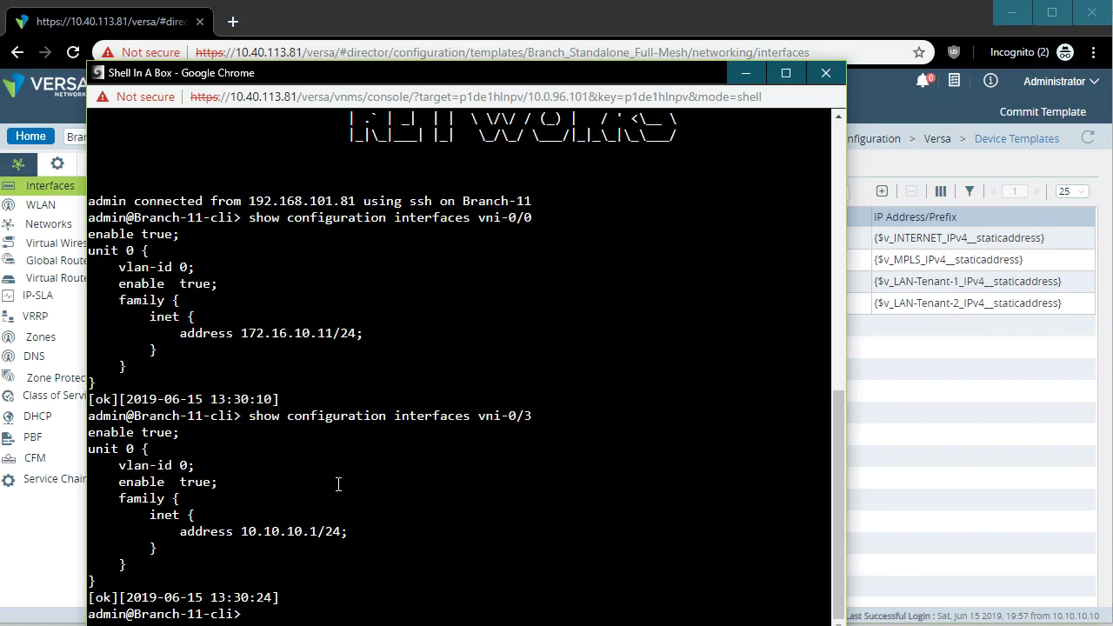
Compare vni-0/3's CLI config (10.10.10.1/24, vlan-id 0, enable true) with its template description.
{"action": "left_click_drag", "start_coordinate": [355, 534], "coordinate": [103, 532]}
{"action": "left_click", "coordinate": [323, 554]}
{"action": "left_click_drag", "start_coordinate": [201, 470], "coordinate": [94, 467]}
{"action": "left_click_drag", "start_coordinate": [243, 483], "coordinate": [109, 486]}
{"action": "left_click", "coordinate": [975, 499]}
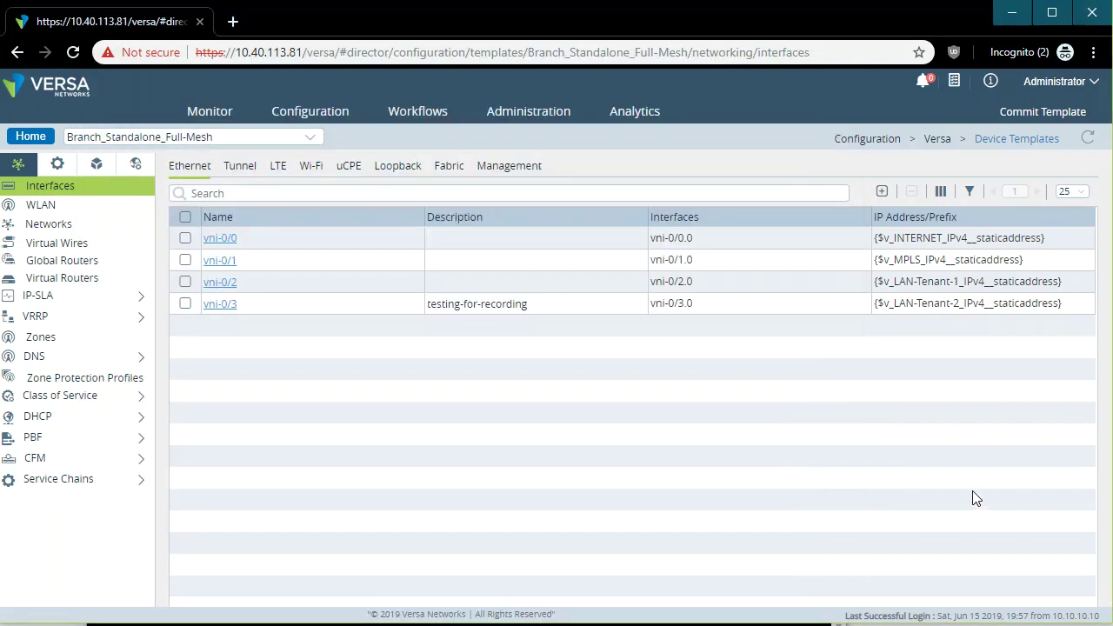
{"action": "left_click", "coordinate": [557, 307]}
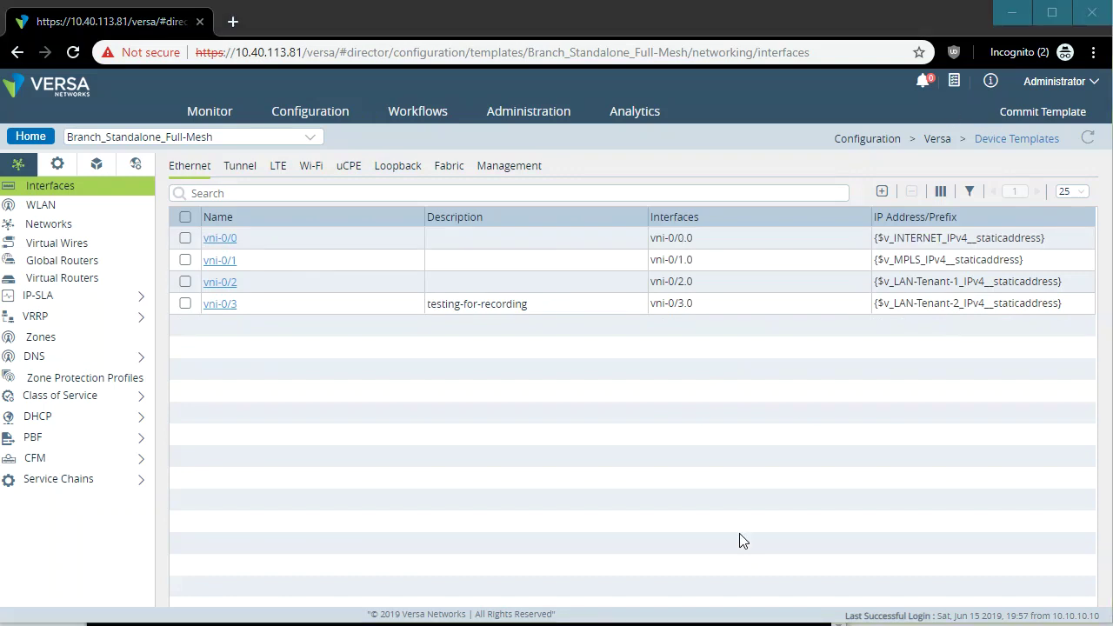
{"action": "left_click_drag", "start_coordinate": [539, 303], "coordinate": [440, 304]}
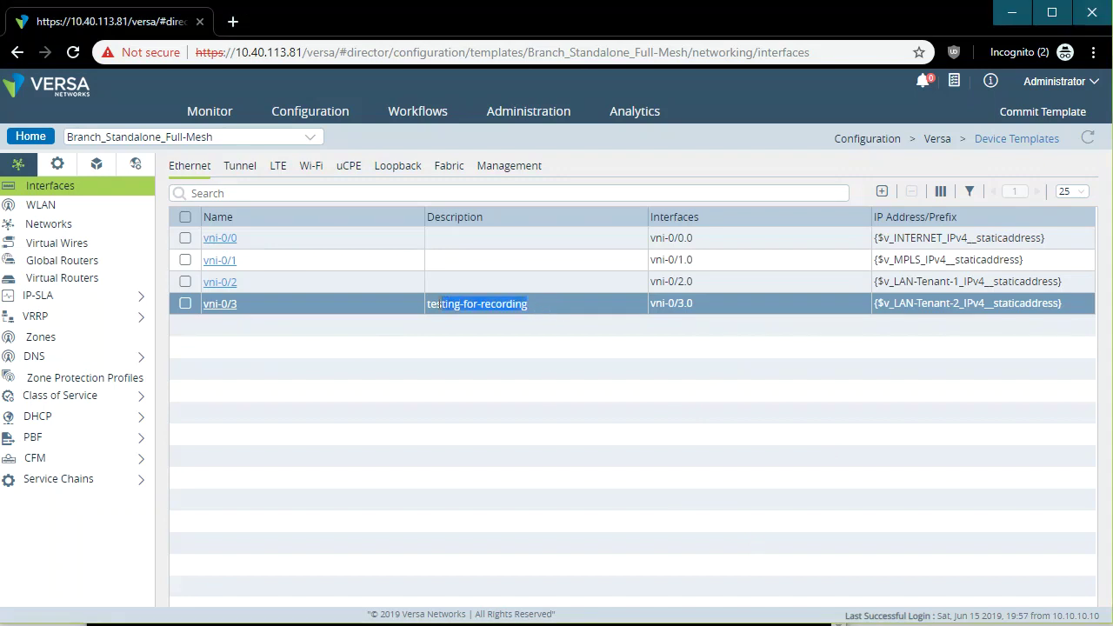
Commit Branch_Standalone_Full-Mesh to the DG_Standalone_Full-Mesh device group, completing task 63.
{"action": "left_click", "coordinate": [1042, 117]}
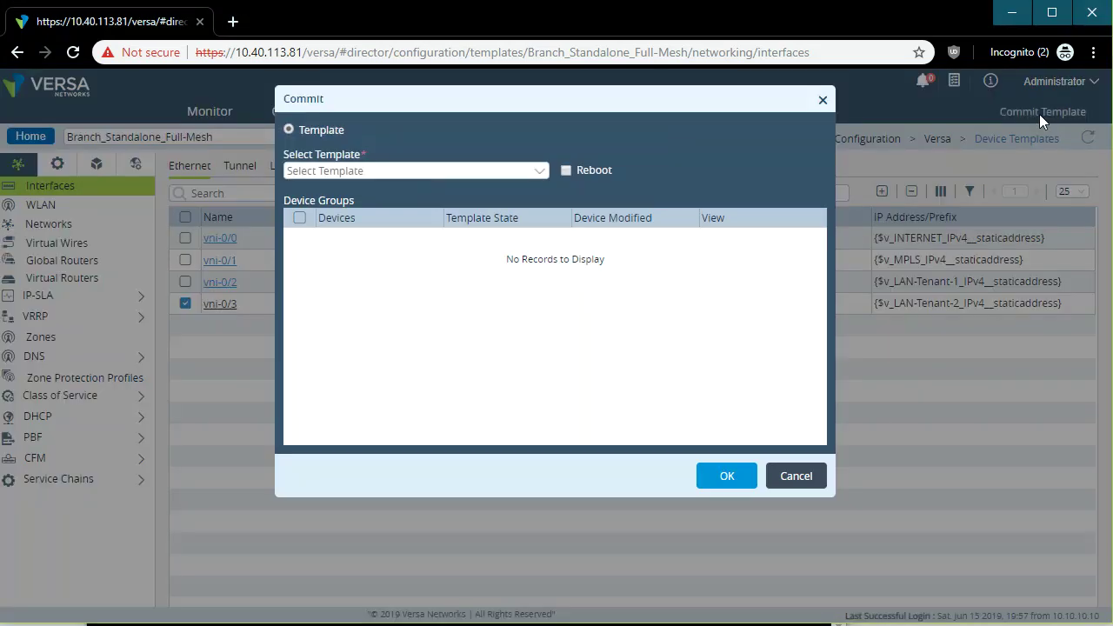
{"action": "left_click", "coordinate": [540, 172]}
{"action": "left_click", "coordinate": [381, 251]}
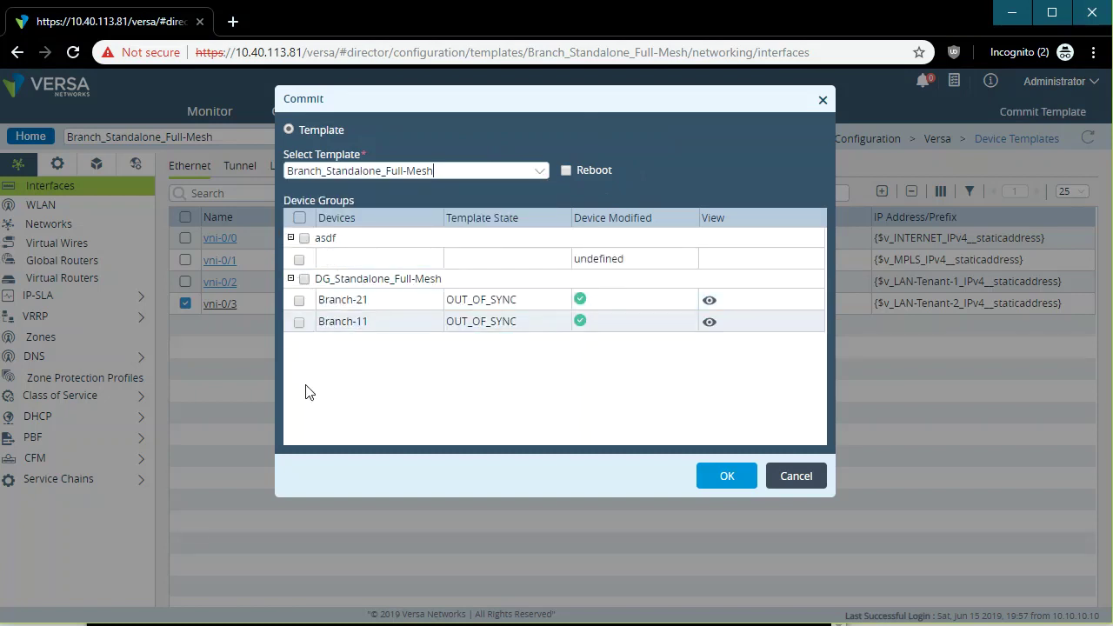
{"action": "left_click", "coordinate": [303, 279]}
{"action": "left_click", "coordinate": [727, 475]}
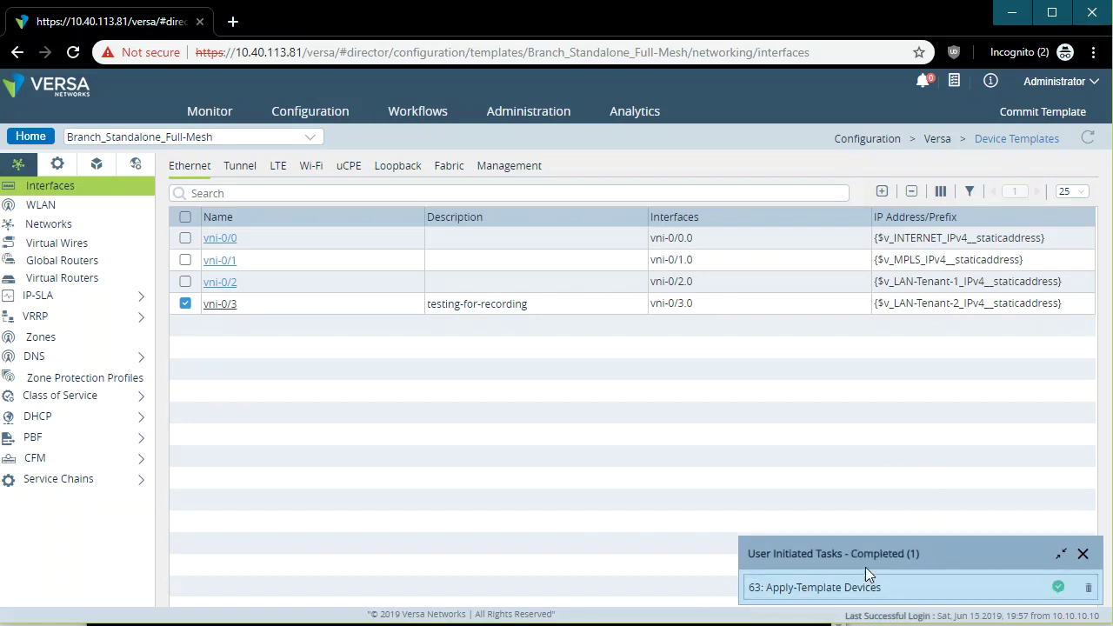
{"action": "left_click", "coordinate": [1082, 554]}
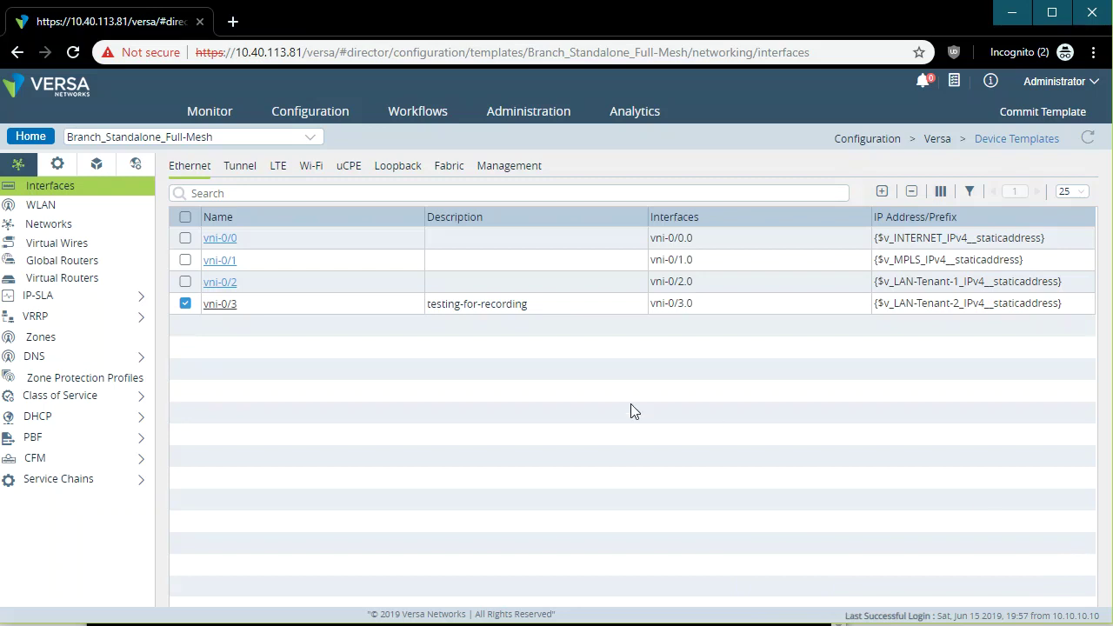
{"action": "key", "text": "alt+Tab"}
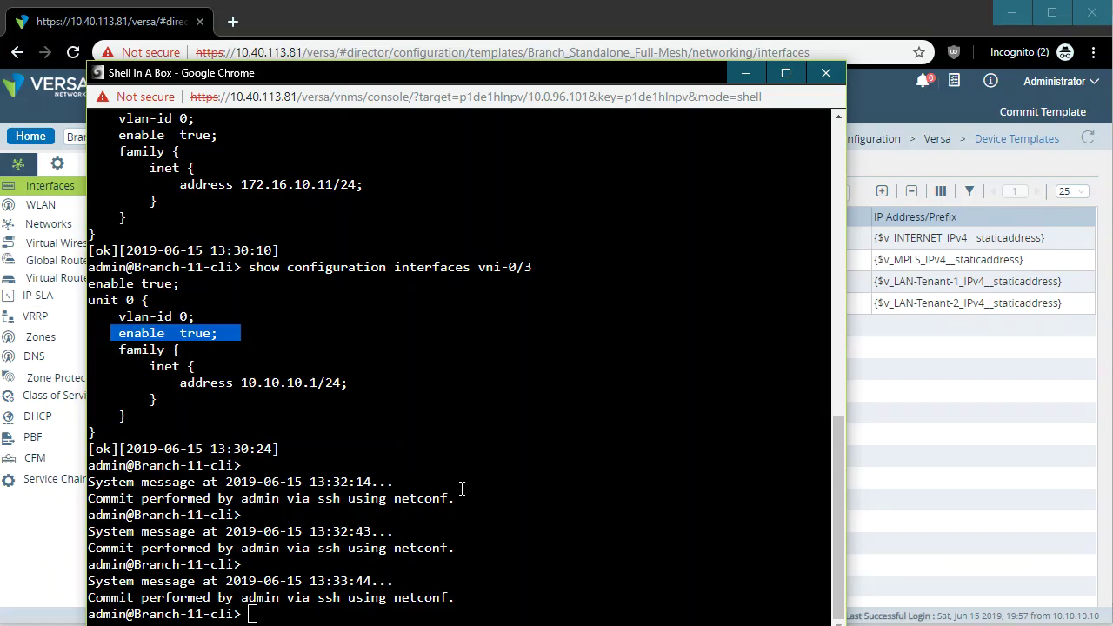
{"action": "left_click", "coordinate": [500, 497]}
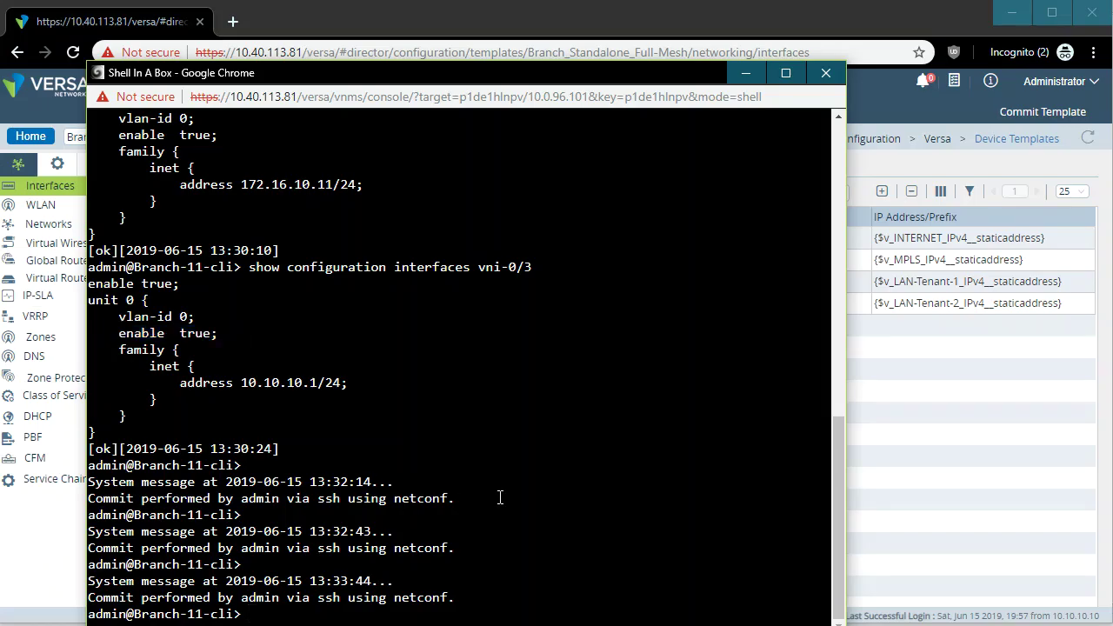
{"action": "left_click_drag", "start_coordinate": [467, 597], "coordinate": [90, 597]}
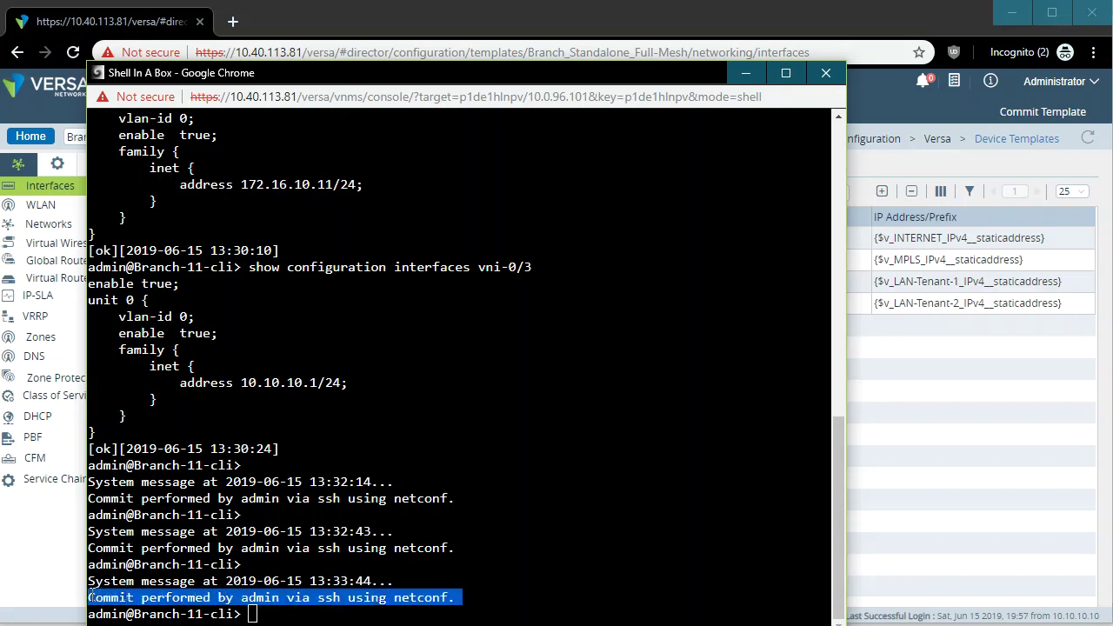
{"action": "left_click", "coordinate": [548, 577]}
{"action": "key", "text": "Up"}
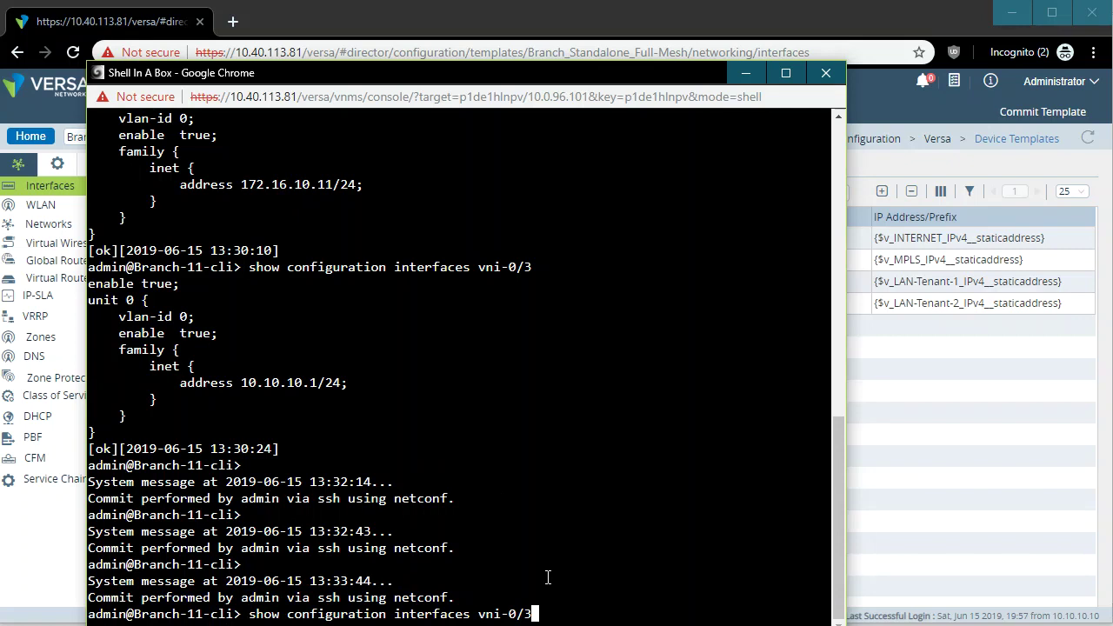
{"action": "key", "text": "Return"}
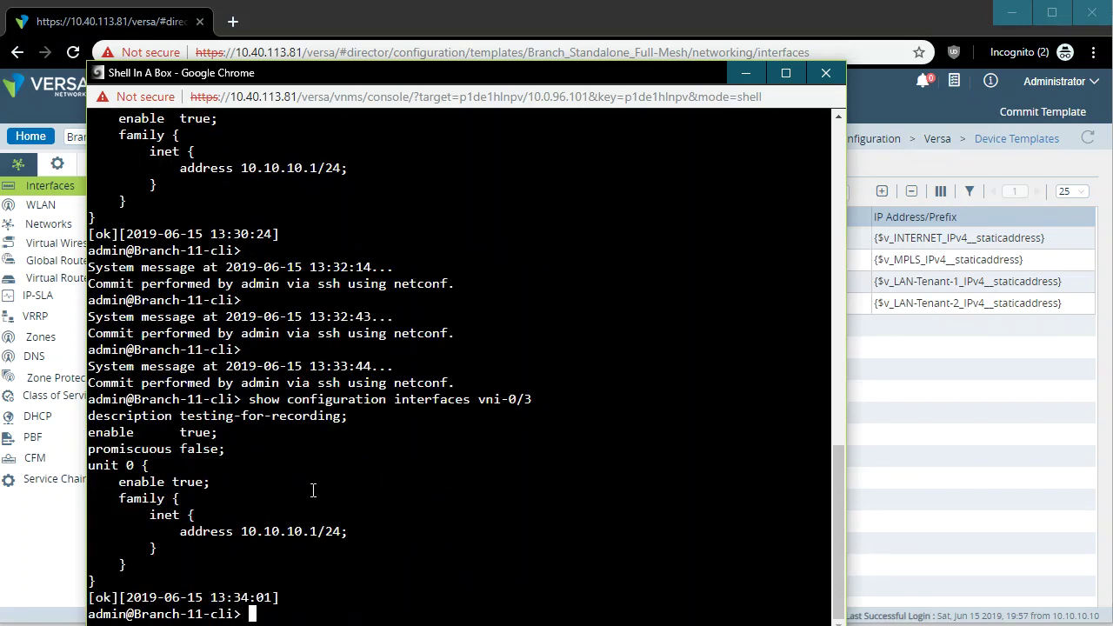
{"action": "left_click_drag", "start_coordinate": [348, 416], "coordinate": [90, 415]}
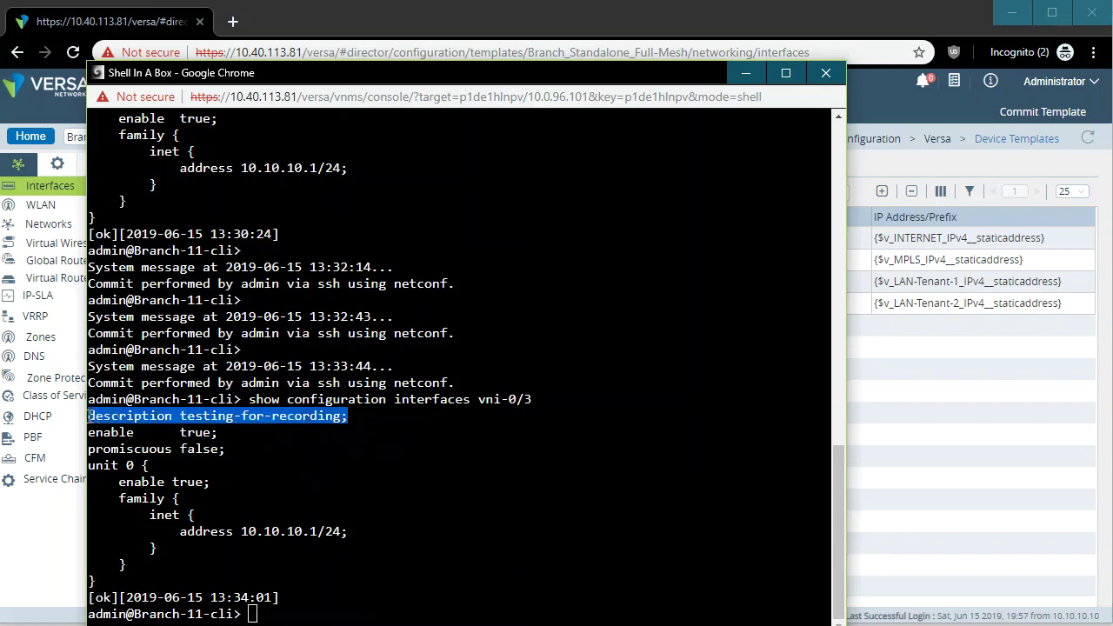
{"action": "left_click", "coordinate": [355, 419]}
{"action": "left_click_drag", "start_coordinate": [352, 417], "coordinate": [79, 422]}
{"action": "left_click", "coordinate": [437, 492]}
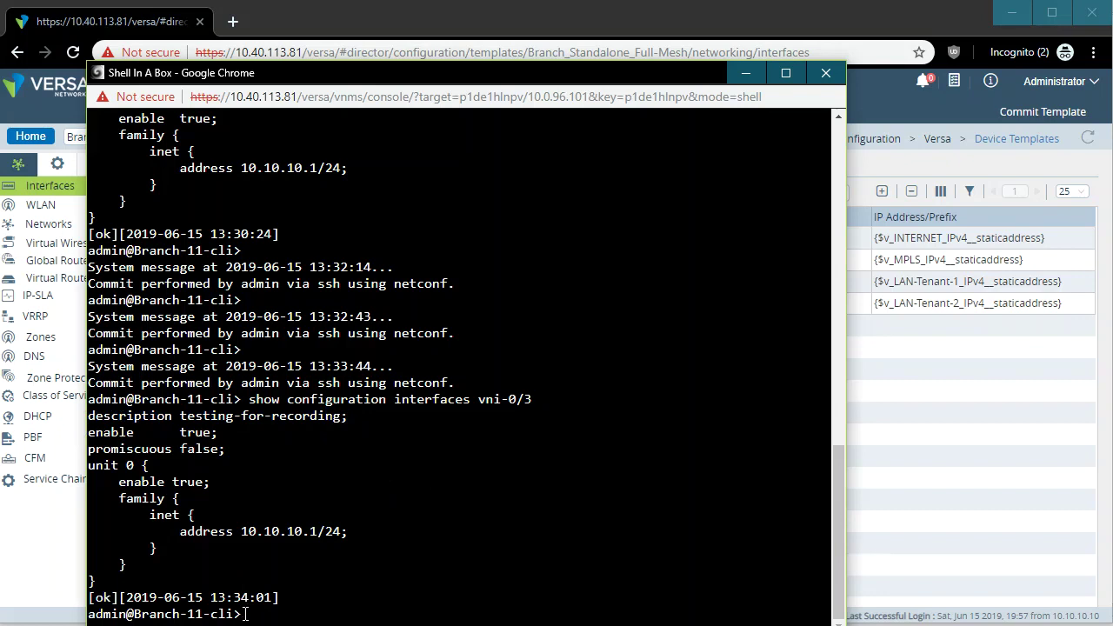
{"action": "left_click_drag", "start_coordinate": [242, 614], "coordinate": [127, 614]}
{"action": "left_click", "coordinate": [421, 538]}
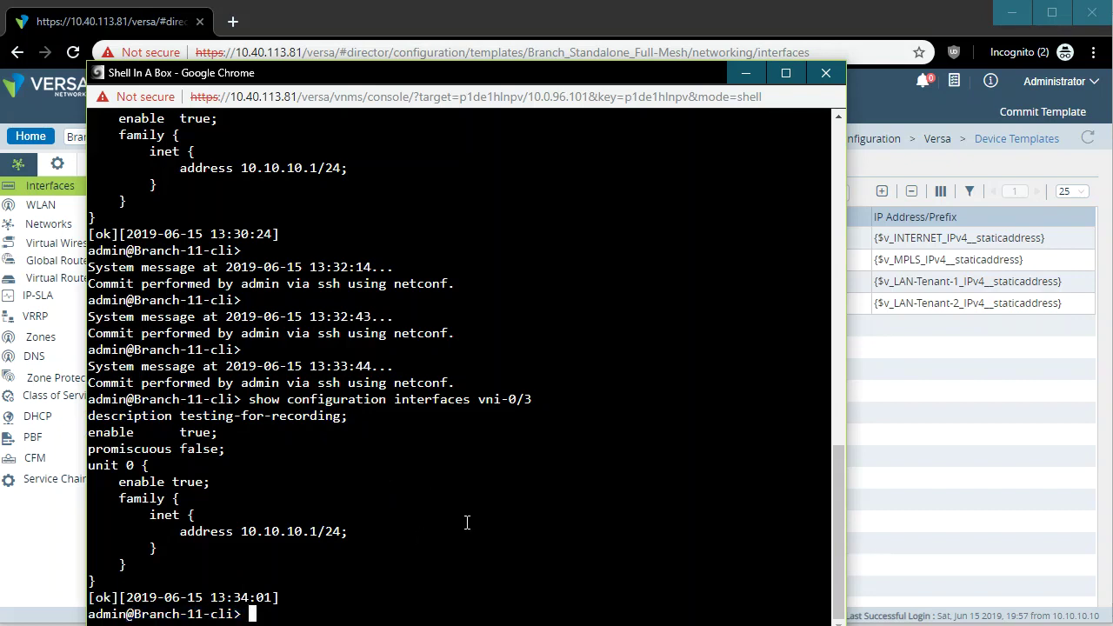
{"action": "left_click", "coordinate": [746, 72]}
{"action": "left_click", "coordinate": [184, 304]}
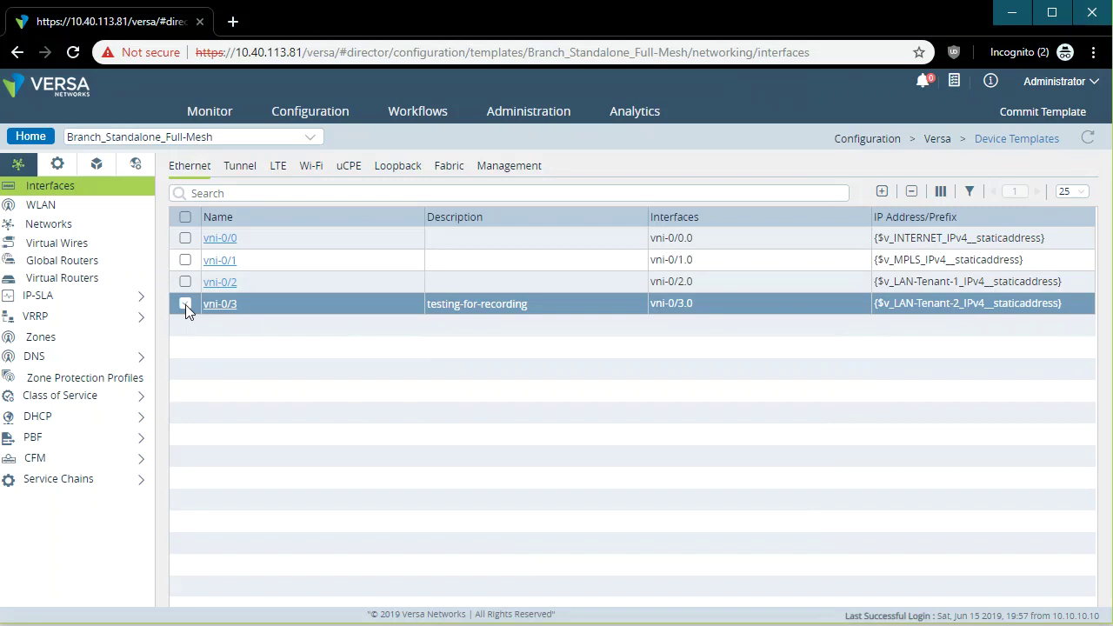
Untick and re-tick vni-0/3, then return to the Device Templates list.
{"action": "left_click", "coordinate": [186, 304]}
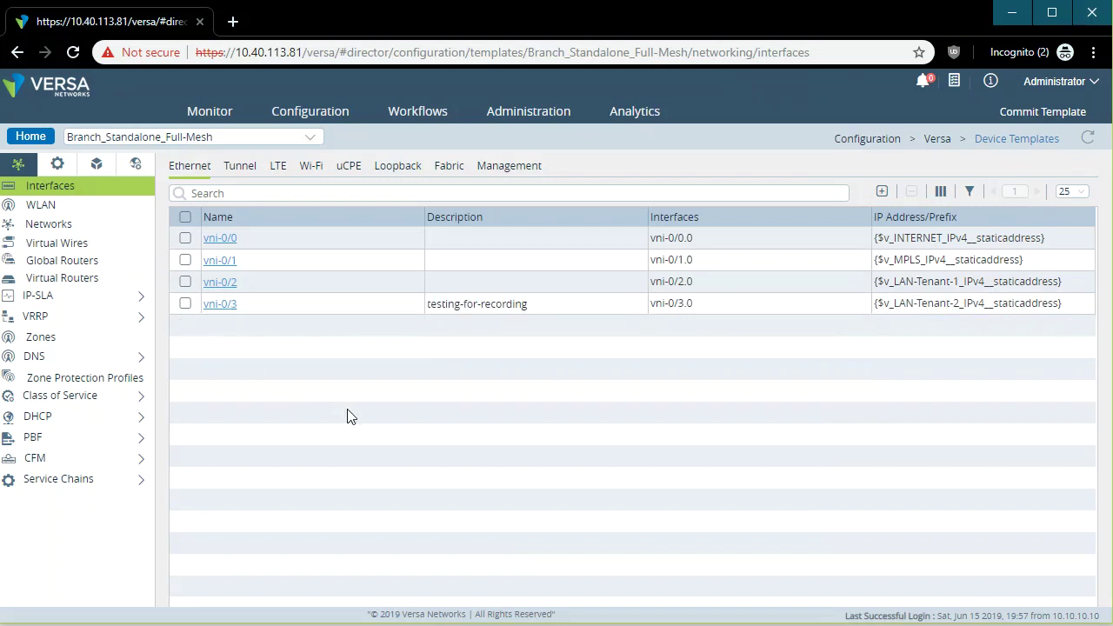
{"action": "left_click", "coordinate": [420, 300]}
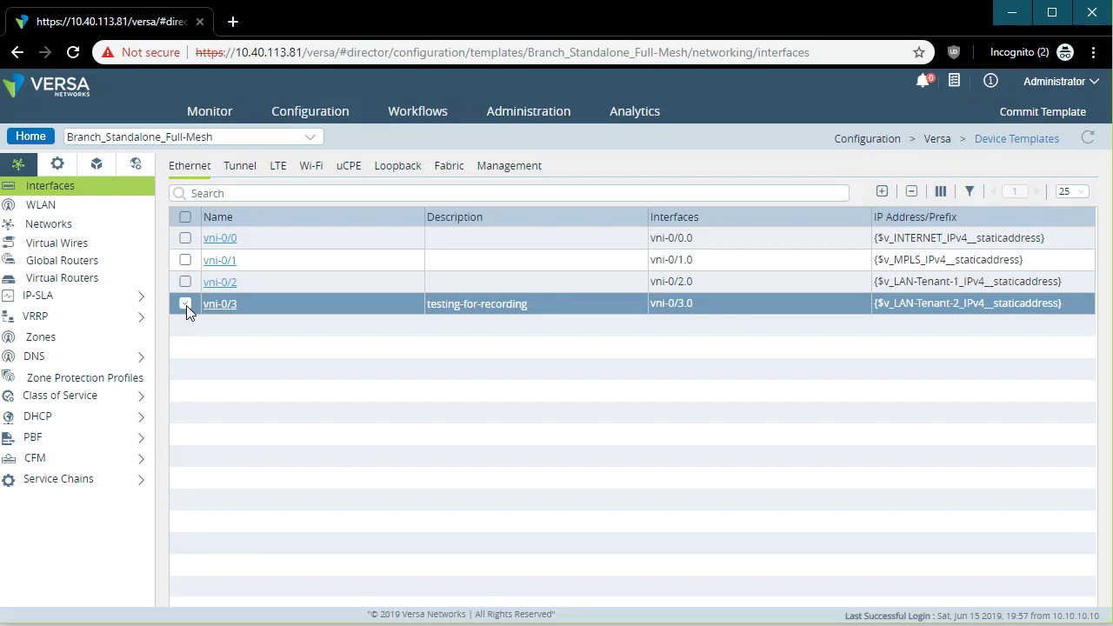
{"action": "left_click", "coordinate": [315, 113]}
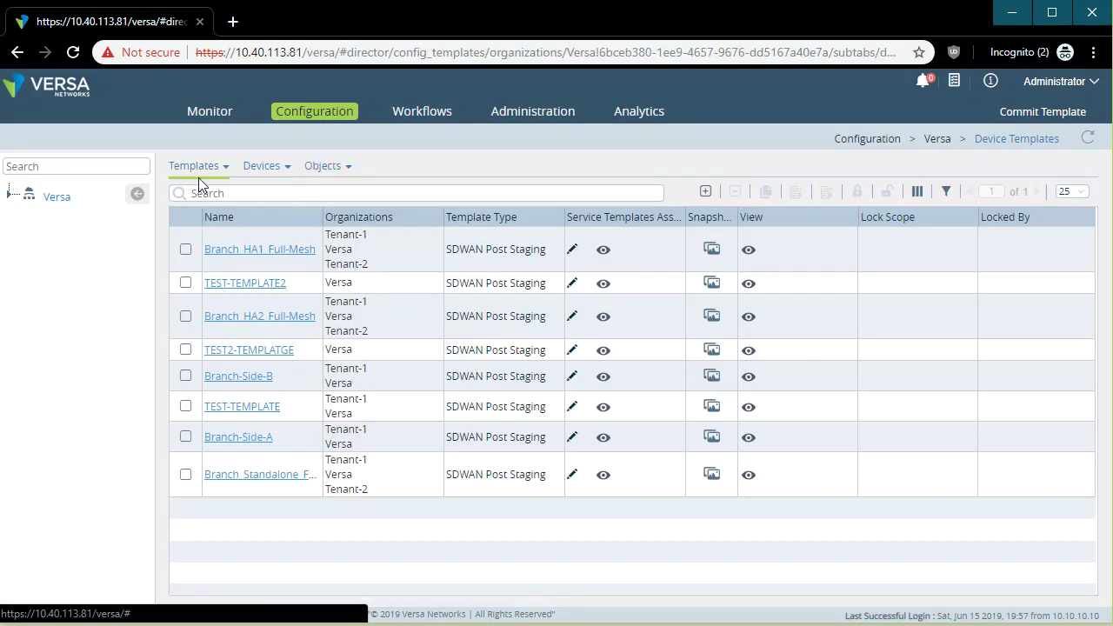
Go to Service Templates and select Tenant-1 under the Versa organization.
{"action": "left_click", "coordinate": [196, 165]}
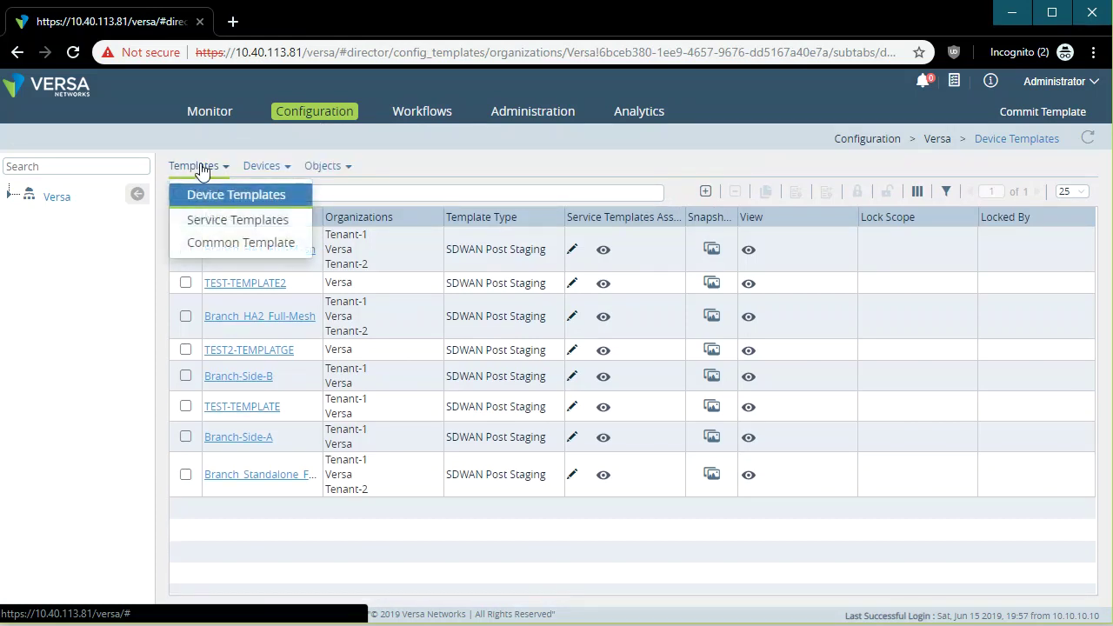
{"action": "left_click", "coordinate": [228, 221]}
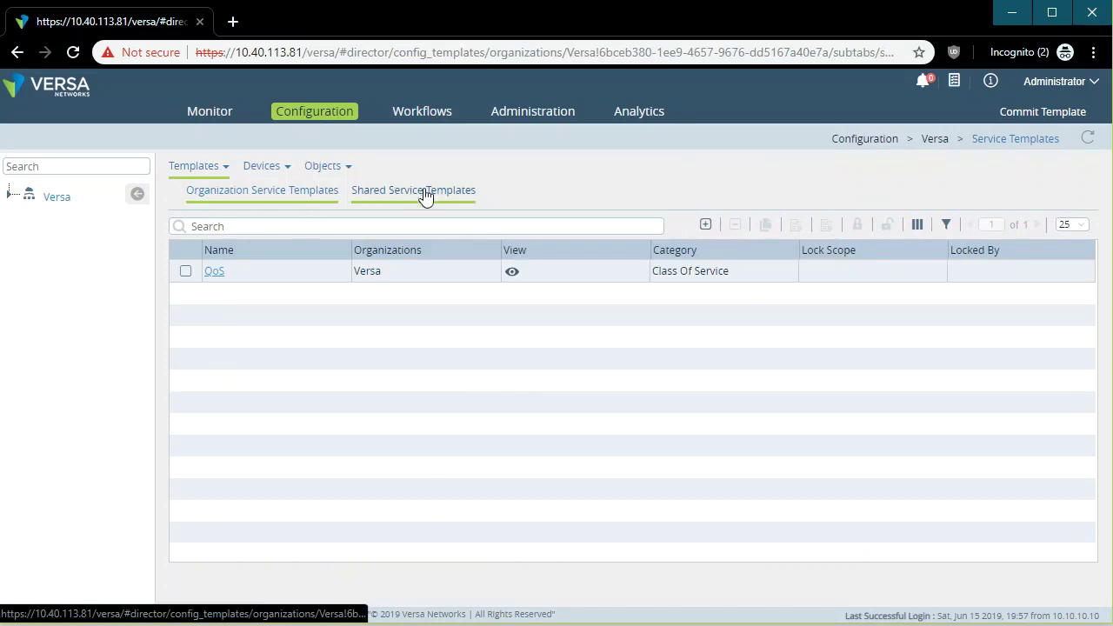
{"action": "left_click", "coordinate": [9, 196]}
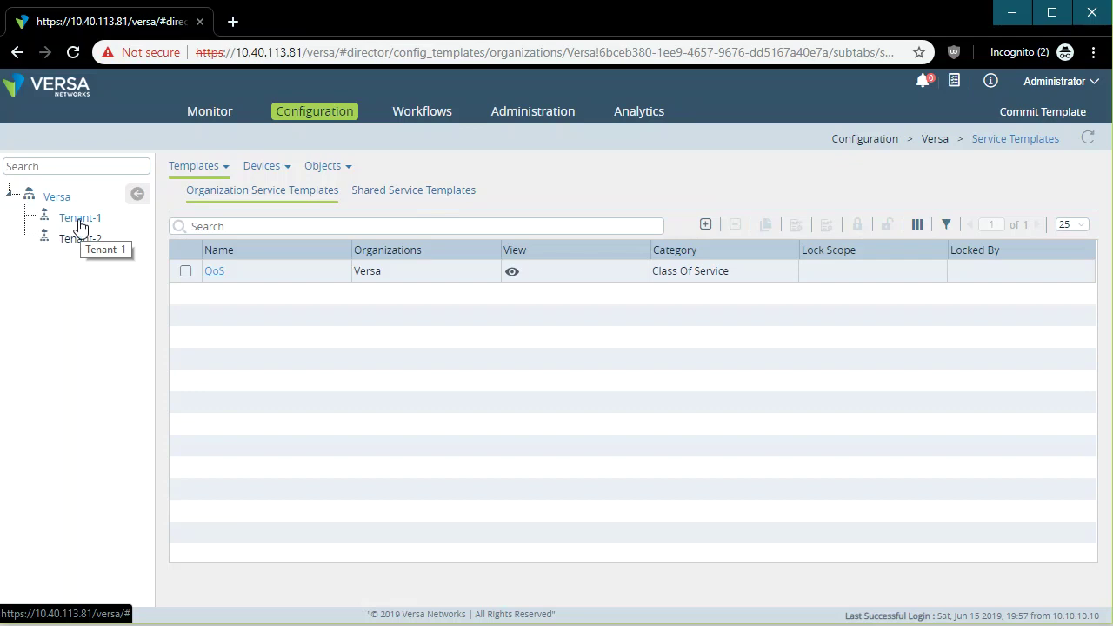
{"action": "left_click", "coordinate": [250, 271]}
{"action": "left_click", "coordinate": [78, 218]}
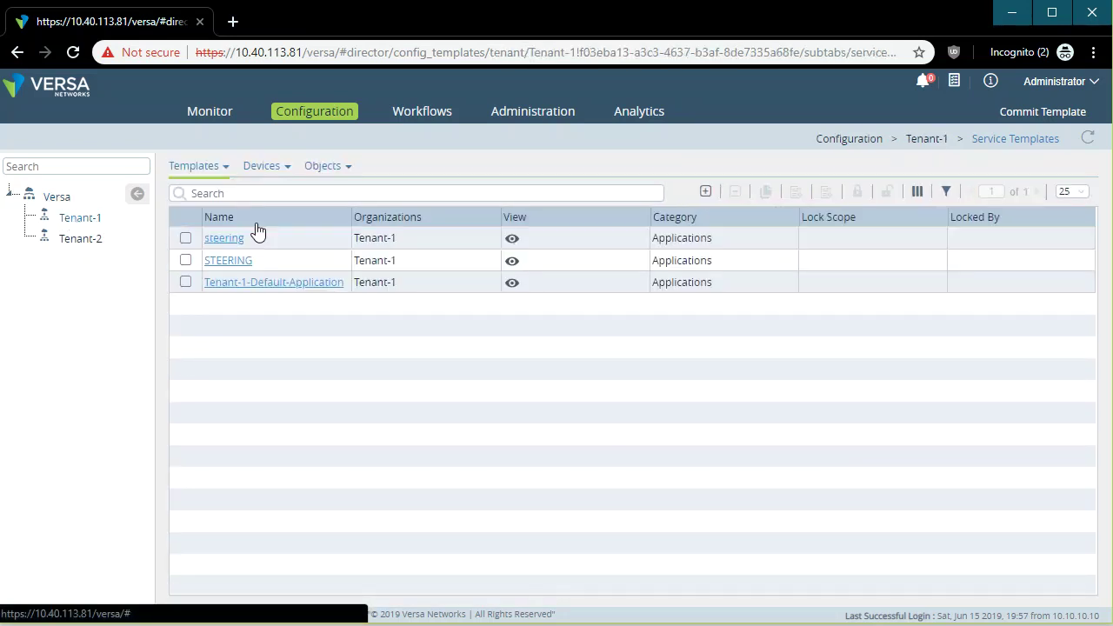
Open the steering service template, whose Zones page lists no zones yet.
{"action": "left_click_drag", "start_coordinate": [266, 239], "coordinate": [200, 240]}
{"action": "left_click", "coordinate": [241, 242]}
{"action": "left_click", "coordinate": [183, 236]}
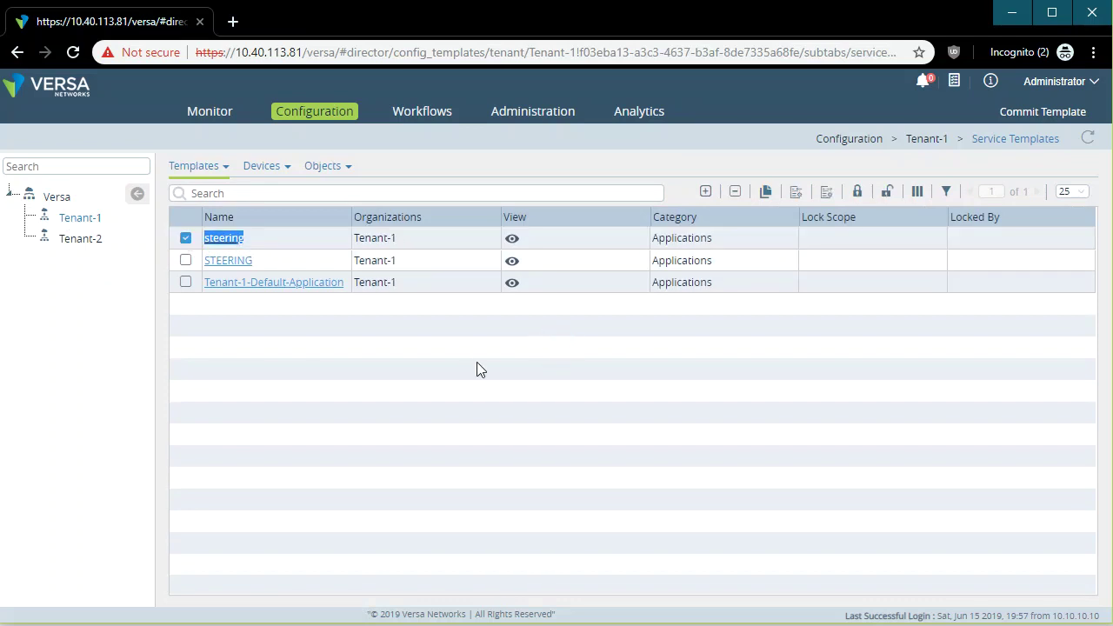
{"action": "left_click", "coordinate": [183, 238]}
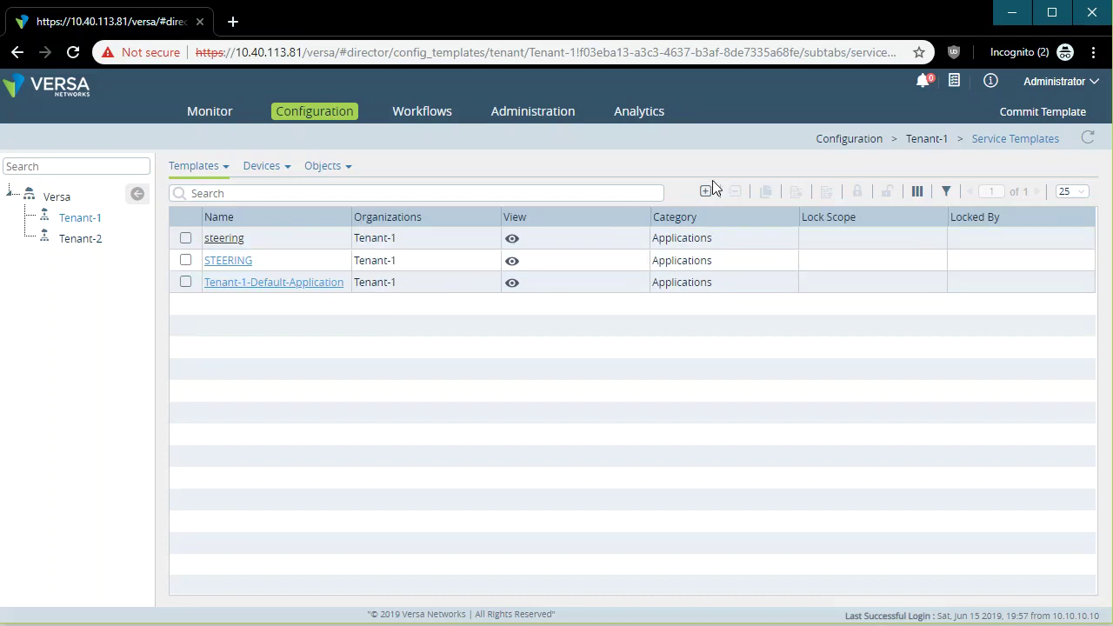
{"action": "left_click", "coordinate": [225, 241]}
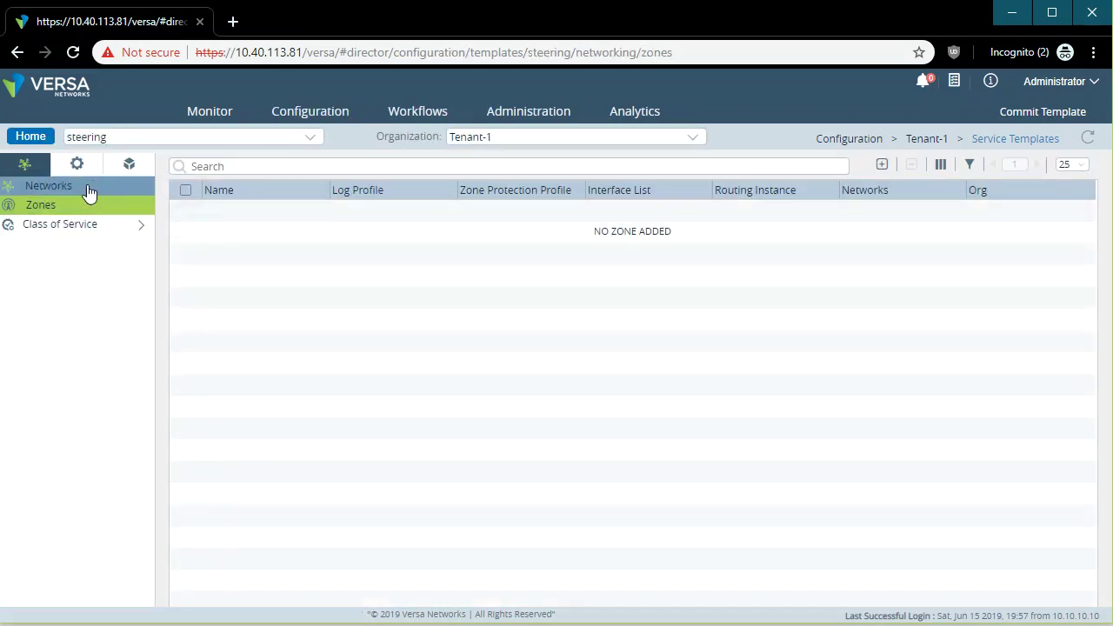
Browse the steering template's SD-WAN forwarding profiles and SD-WAN policies.
{"action": "left_click", "coordinate": [69, 168]}
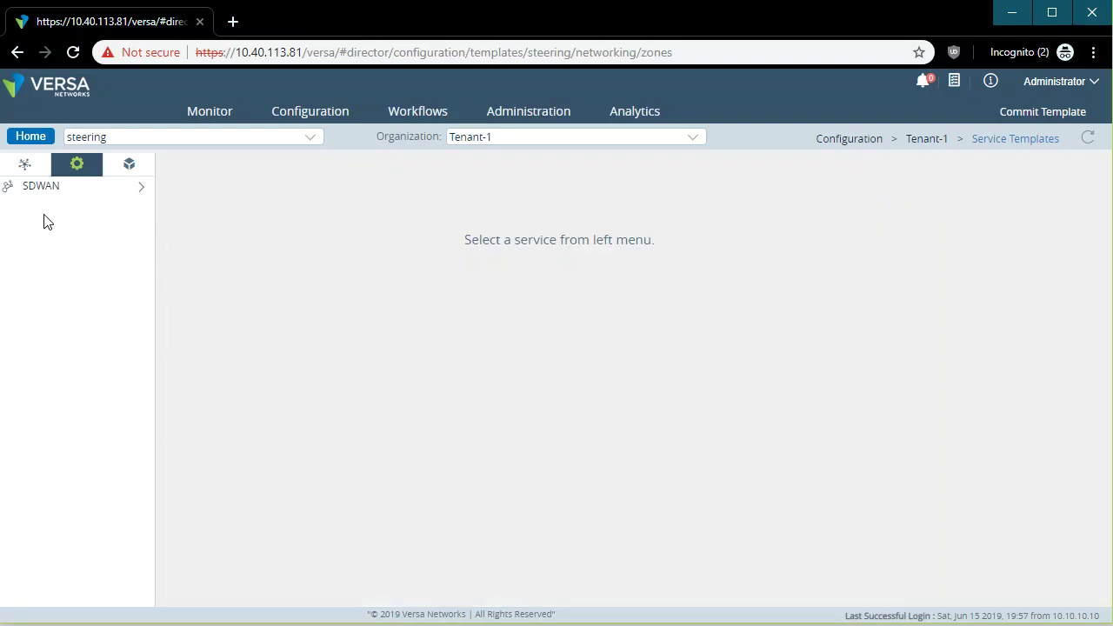
{"action": "left_click", "coordinate": [28, 188]}
{"action": "left_click", "coordinate": [81, 246]}
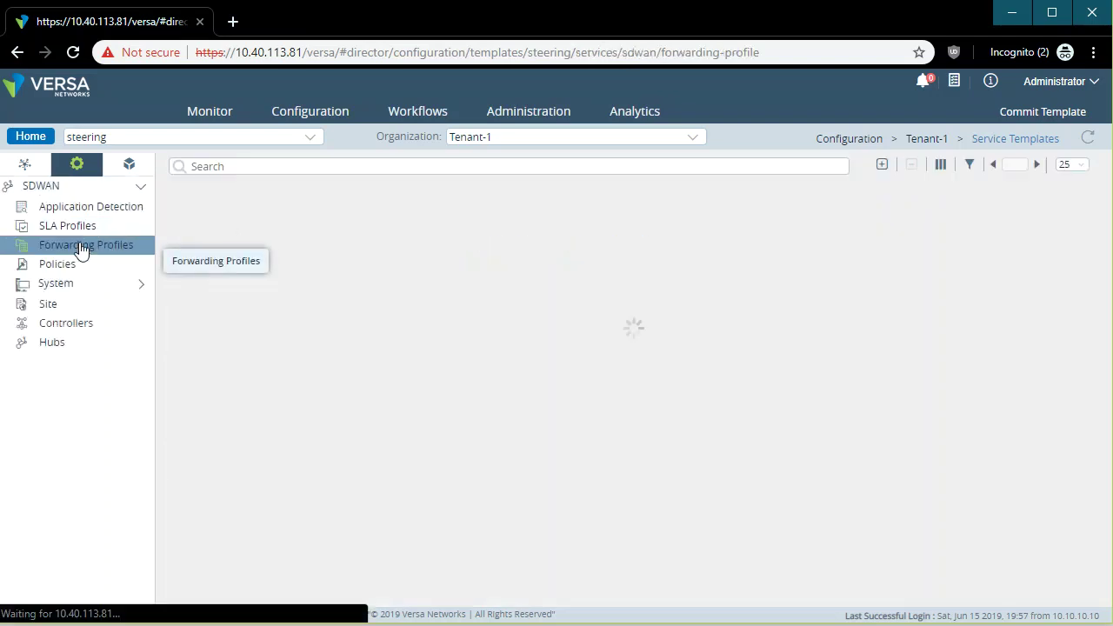
{"action": "left_click", "coordinate": [75, 273]}
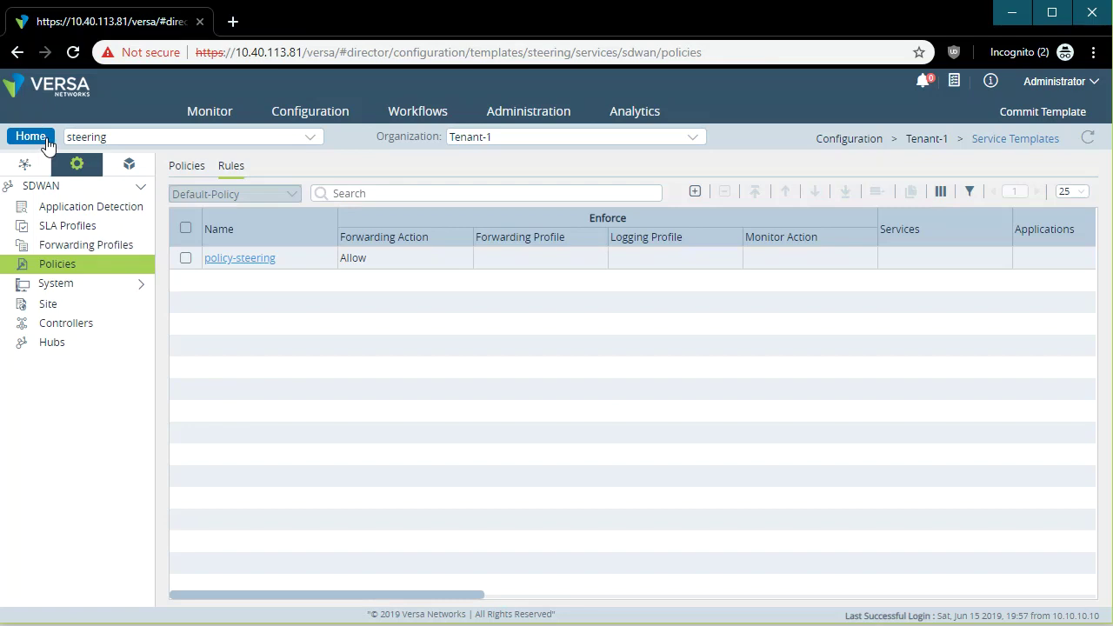
Return to Tenant-1's service template list and bring up the device page choices.
{"action": "left_click", "coordinate": [46, 140]}
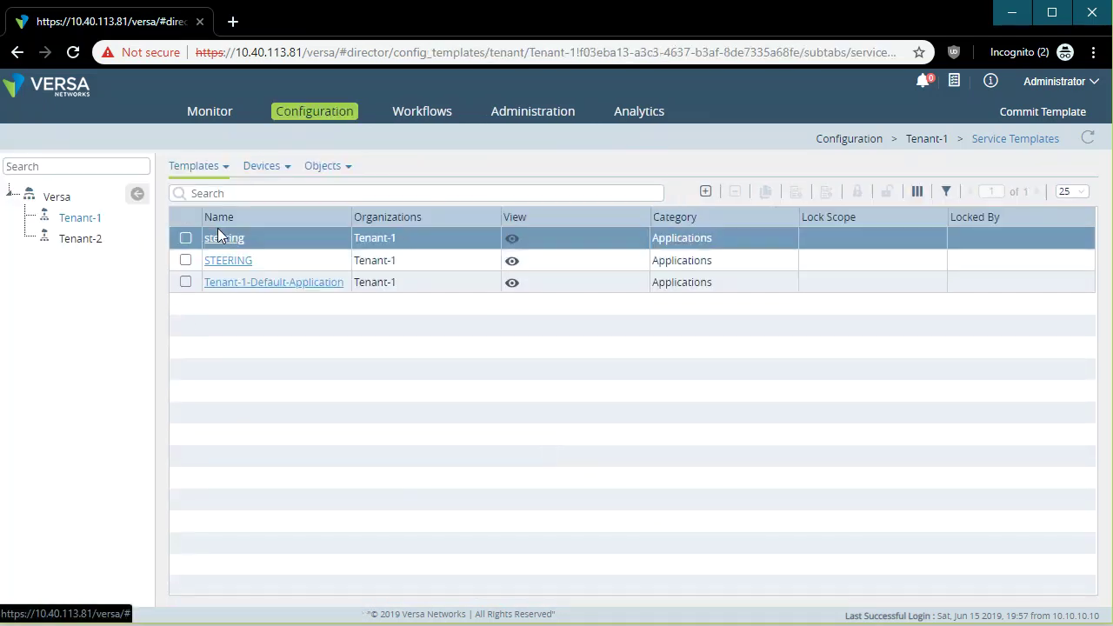
{"action": "left_click", "coordinate": [213, 166]}
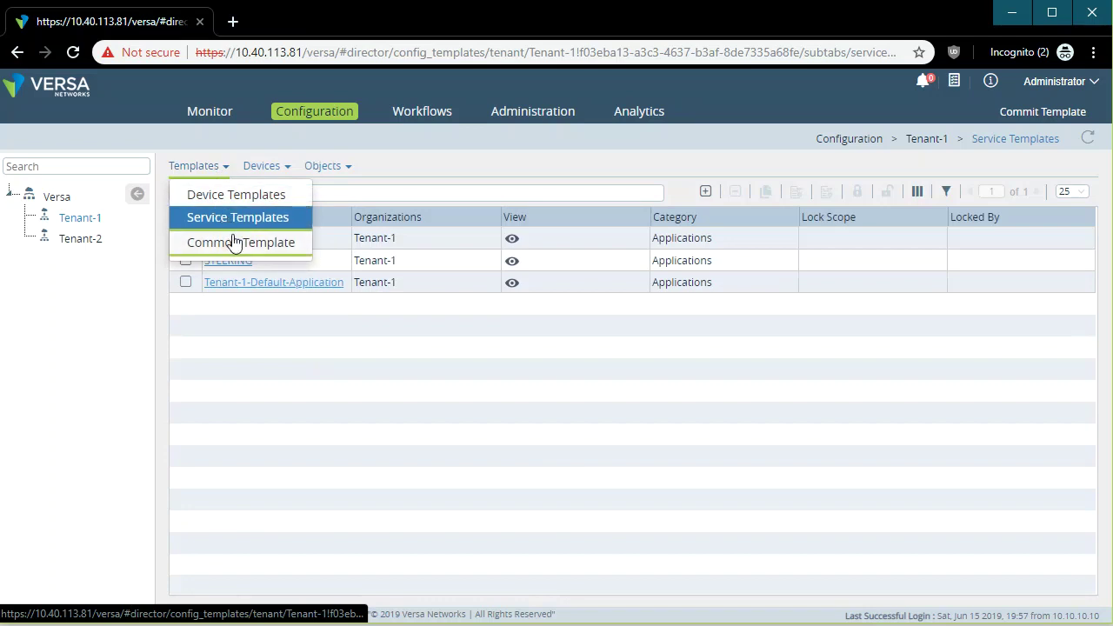
{"action": "left_click", "coordinate": [524, 429]}
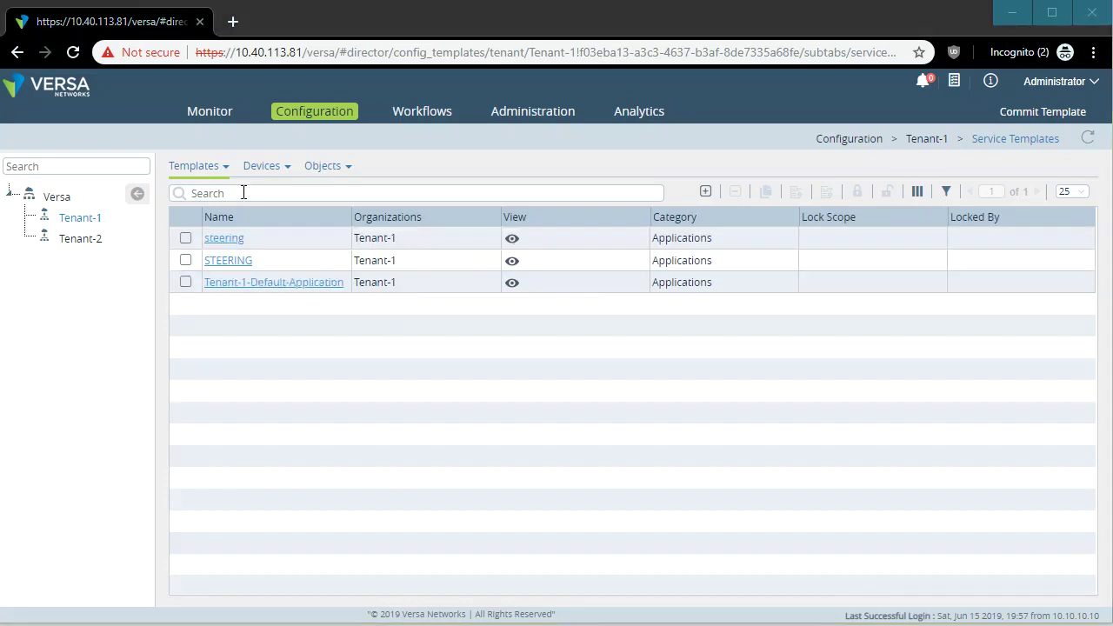
{"action": "left_click", "coordinate": [261, 165]}
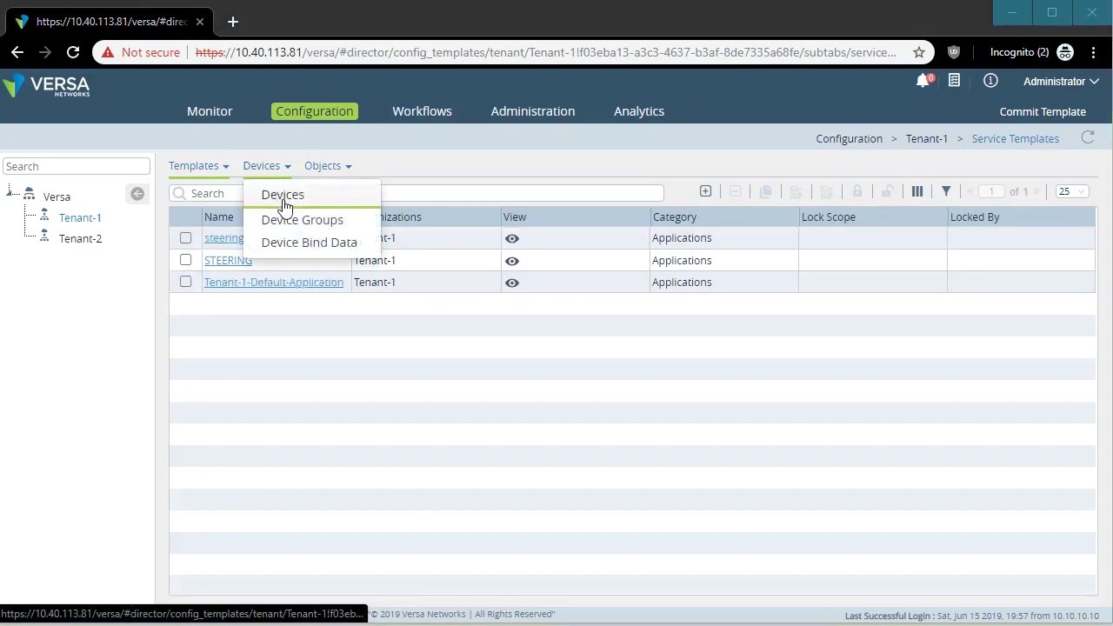
Open the Branch-21 device from the Versa organization's devices list.
{"action": "left_click", "coordinate": [283, 203]}
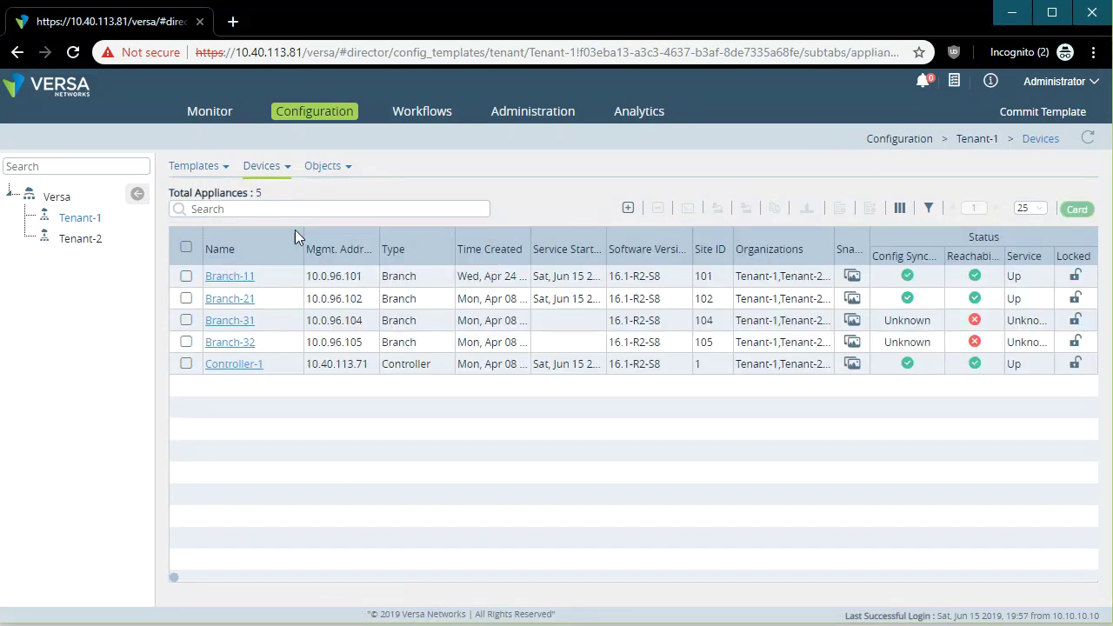
{"action": "left_click", "coordinate": [63, 197]}
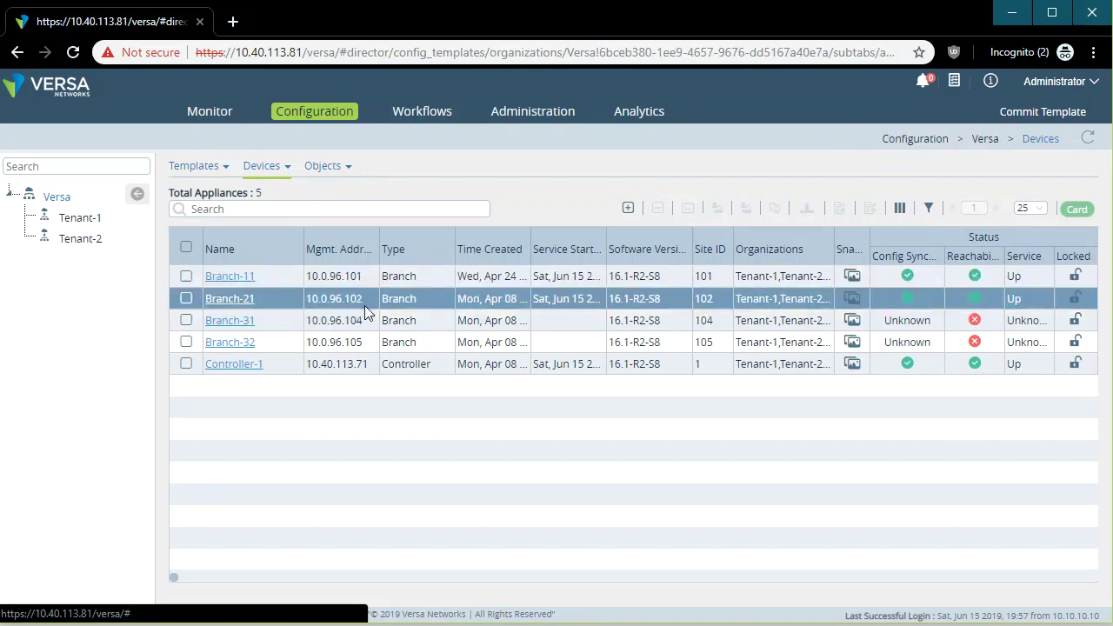
{"action": "left_click", "coordinate": [263, 167]}
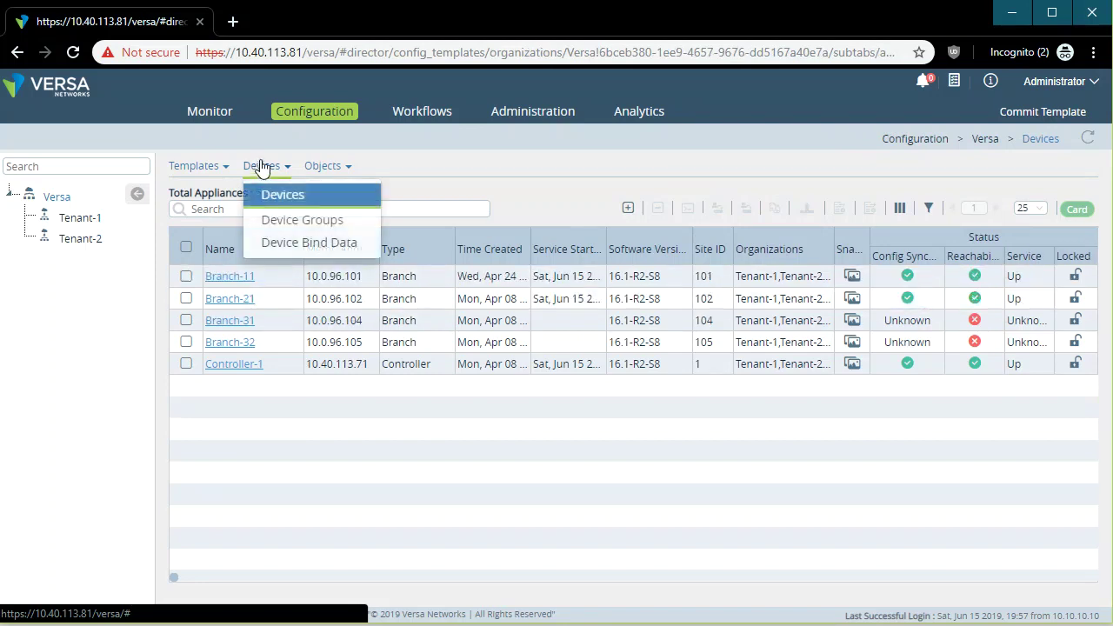
{"action": "left_click", "coordinate": [358, 435]}
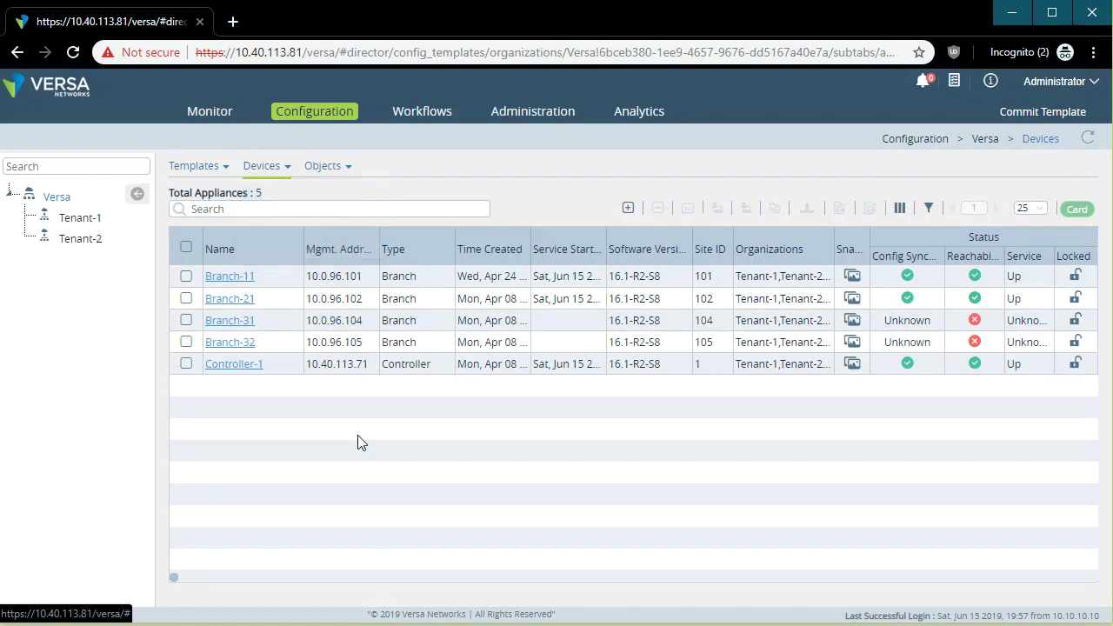
{"action": "left_click", "coordinate": [234, 300]}
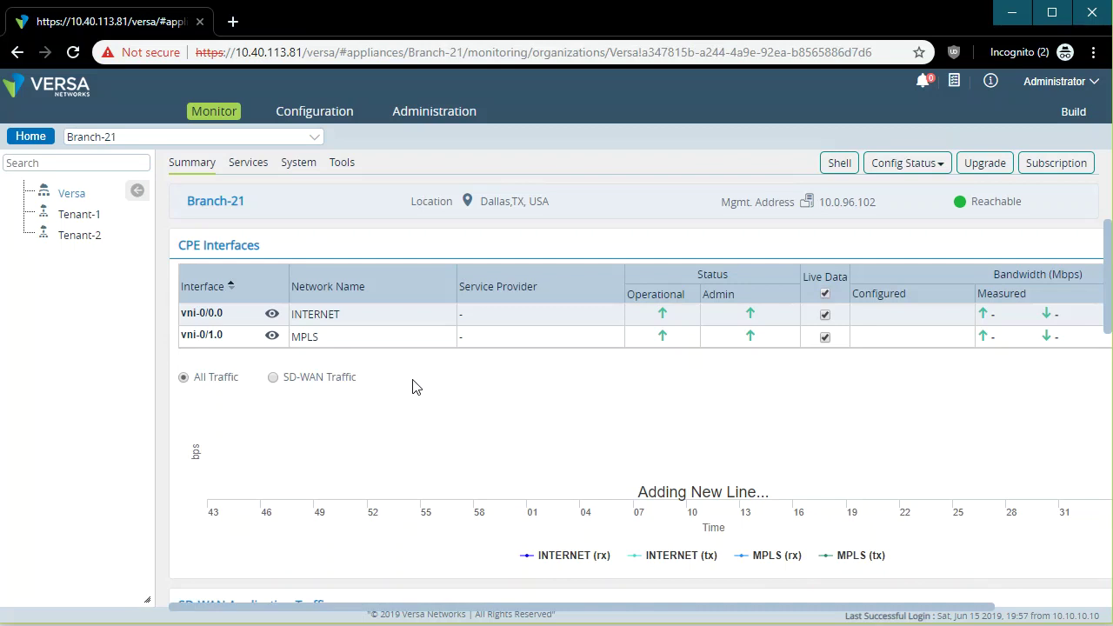
Review Branch-21's interfaces, including vni-0/3, and its virtual routers, then return to the devices list.
{"action": "left_click", "coordinate": [311, 116]}
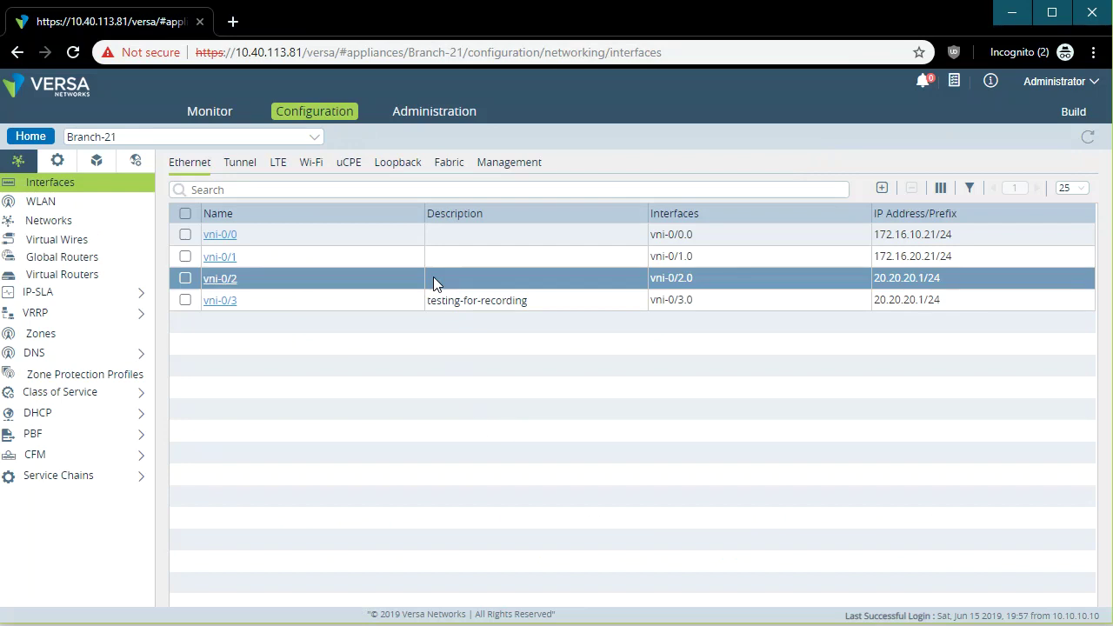
{"action": "left_click_drag", "start_coordinate": [506, 300], "coordinate": [407, 300]}
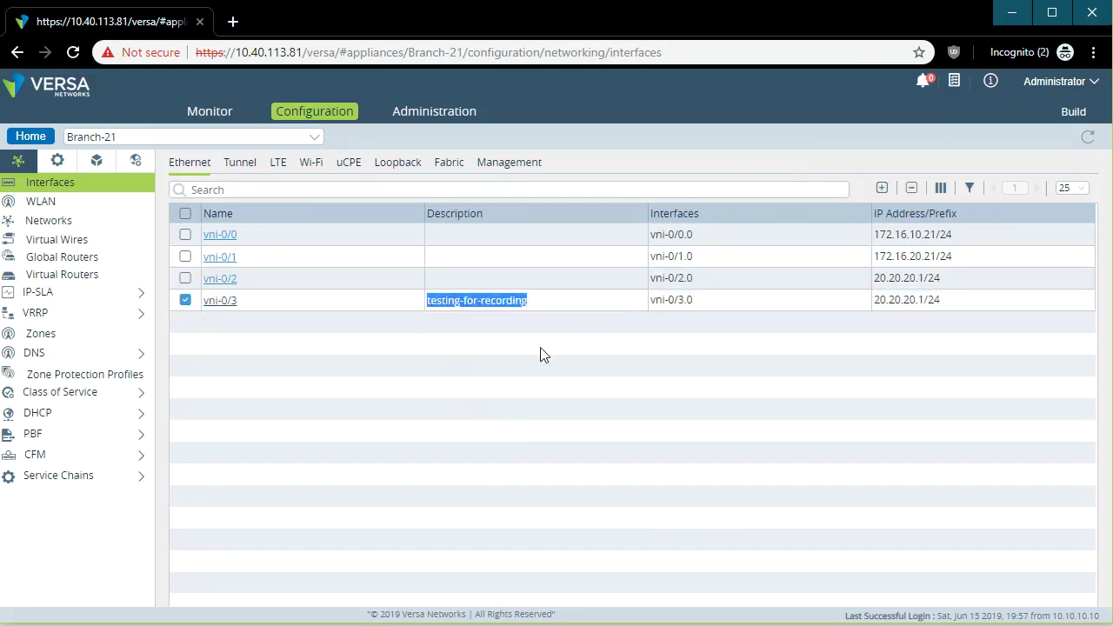
{"action": "left_click_drag", "start_coordinate": [547, 298], "coordinate": [294, 353]}
{"action": "left_click", "coordinate": [294, 352]}
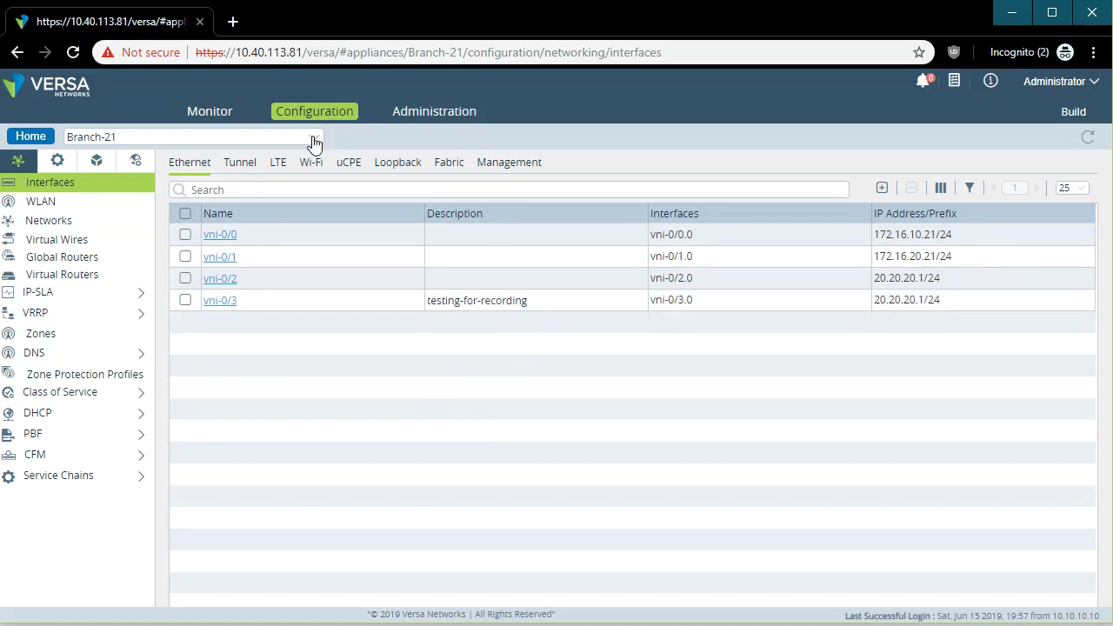
{"action": "left_click", "coordinate": [101, 283]}
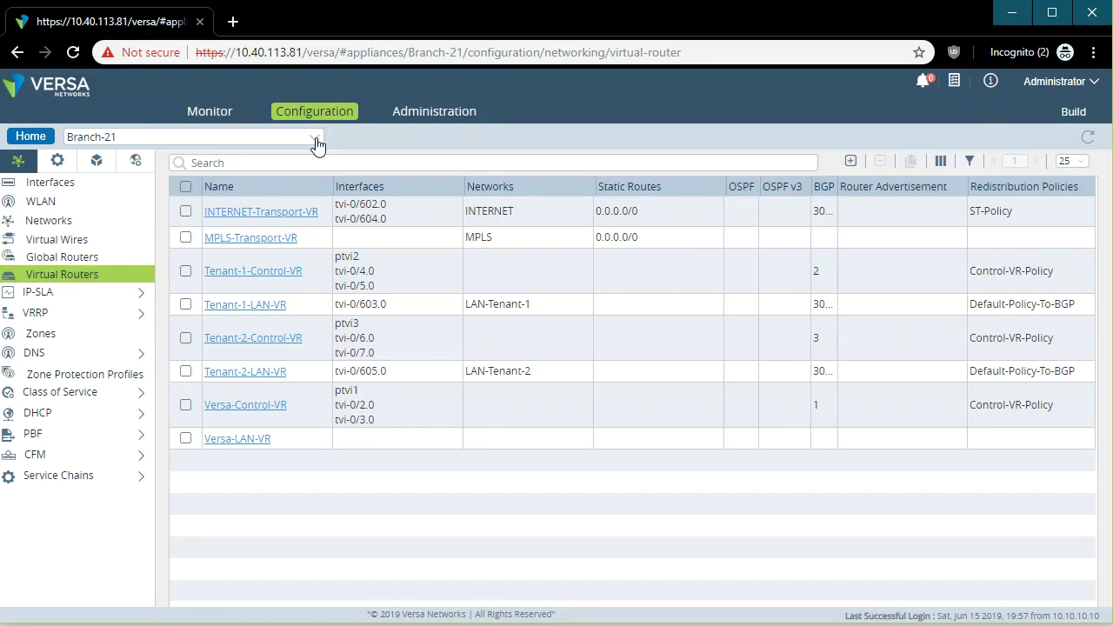
{"action": "left_click", "coordinate": [37, 139]}
{"action": "left_click", "coordinate": [195, 168]}
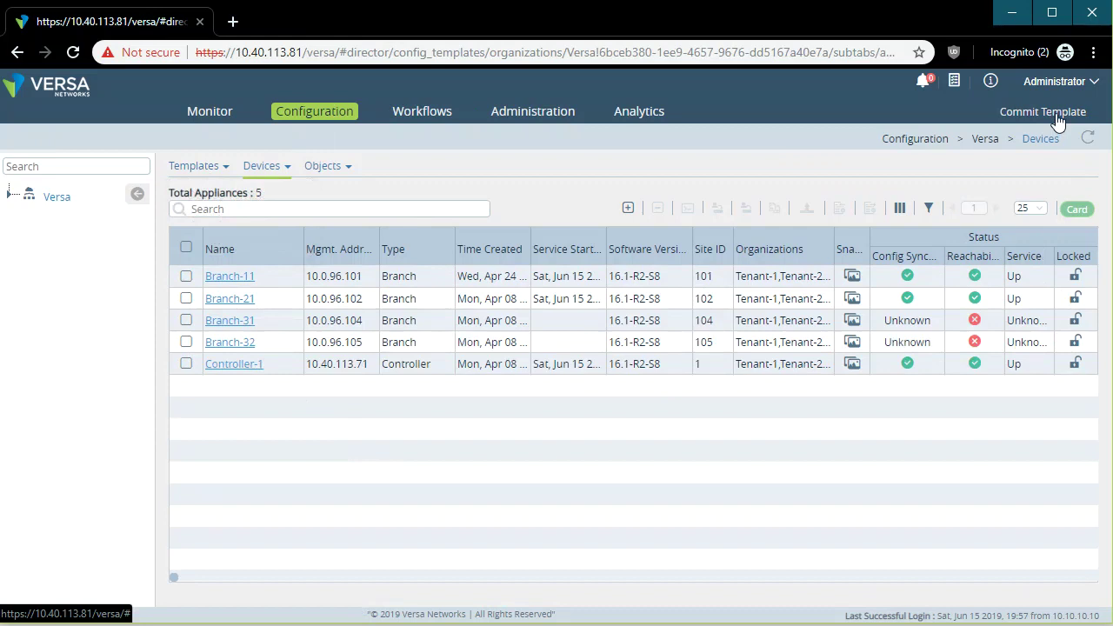
Give Branch-11's vni-0/1 interface the description 'asdfasdf' and save it.
{"action": "left_click", "coordinate": [272, 167]}
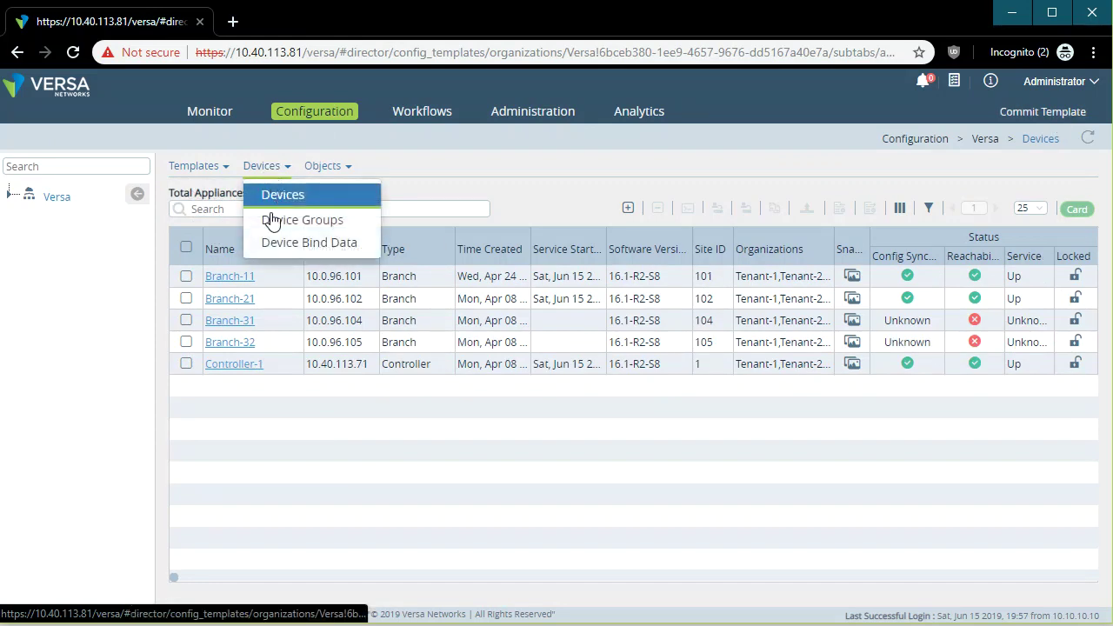
{"action": "left_click", "coordinate": [231, 277]}
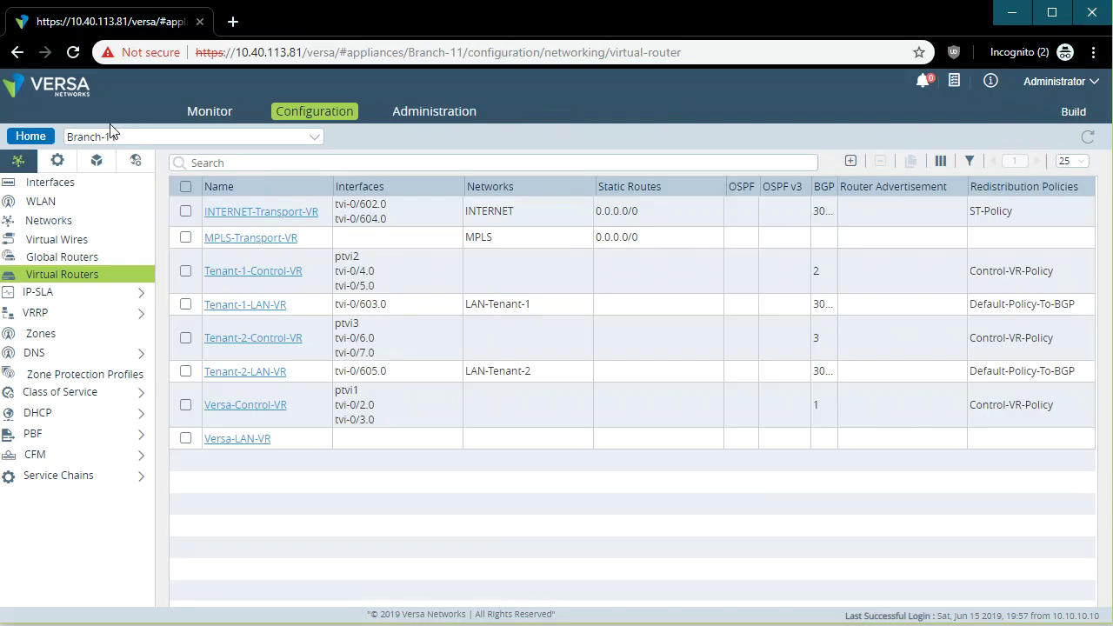
{"action": "left_click", "coordinate": [68, 185]}
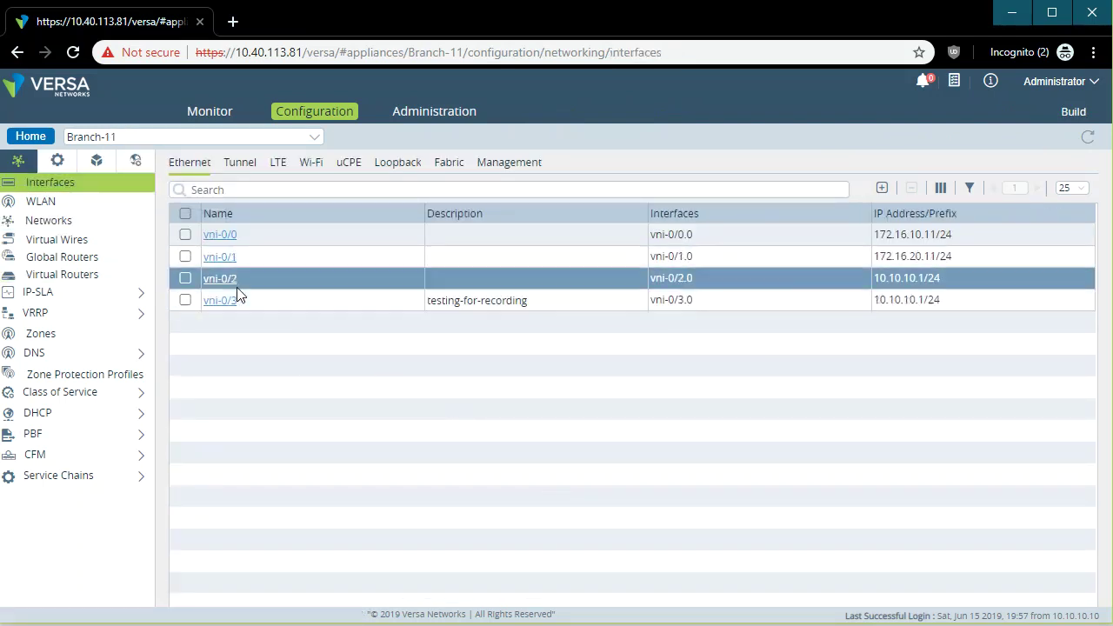
{"action": "left_click", "coordinate": [229, 261]}
{"action": "left_click", "coordinate": [144, 212]}
{"action": "type", "text": "asdfasdfasdf"}
{"action": "left_click", "coordinate": [928, 541]}
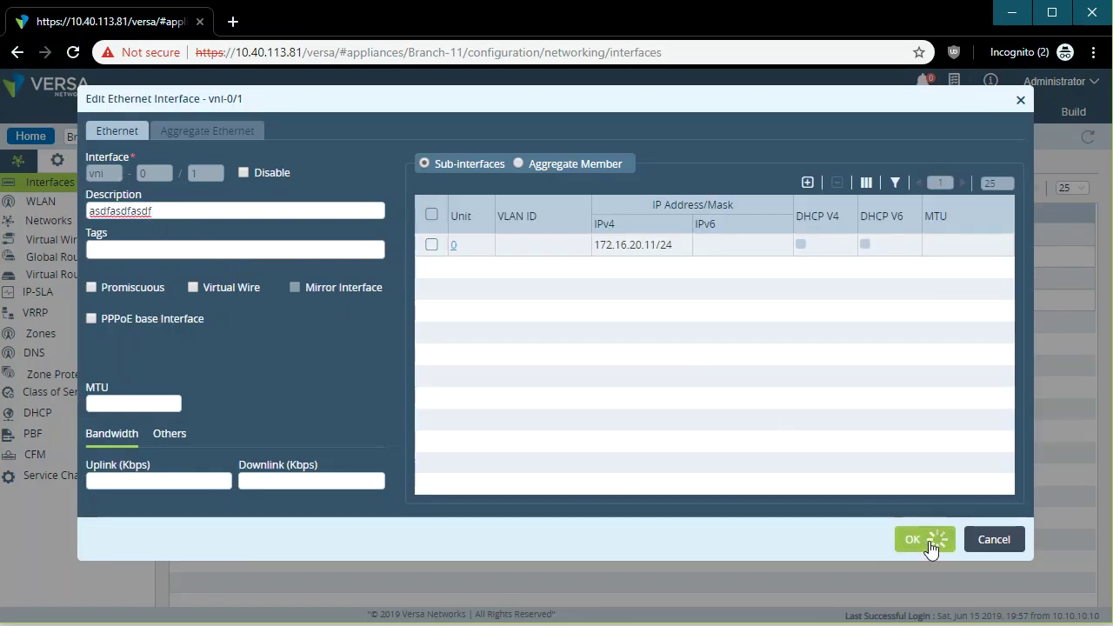
In the Branch-11 shell, run 'show commit changes' to list the latest commit's changes.
{"action": "key", "text": "alt+Tab"}
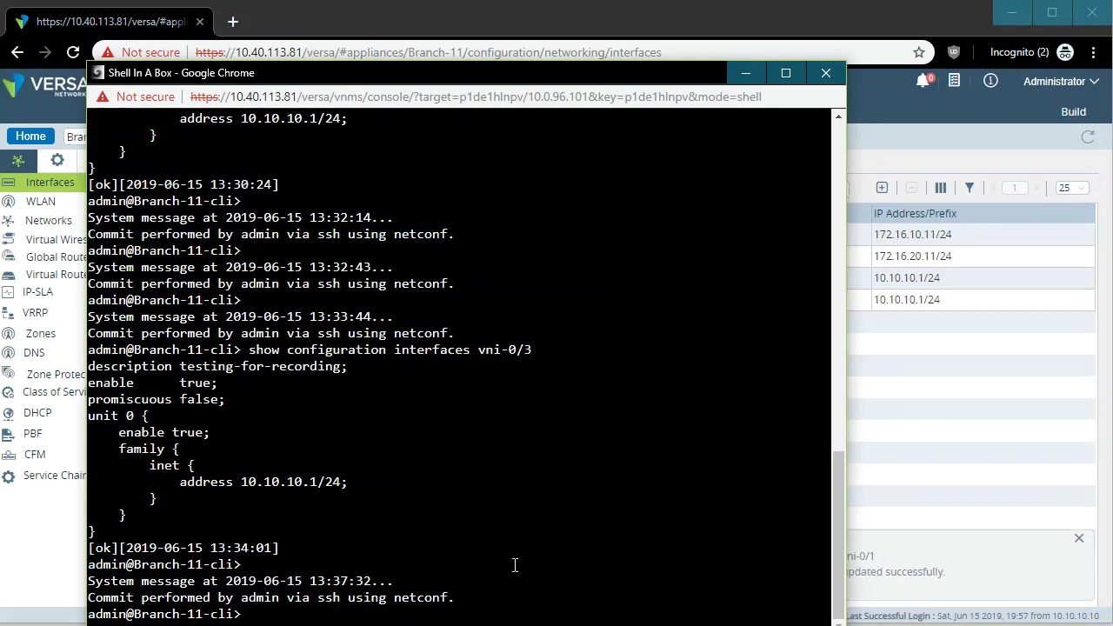
{"action": "left_click_drag", "start_coordinate": [389, 76], "coordinate": [427, 54]}
{"action": "left_click_drag", "start_coordinate": [490, 593], "coordinate": [320, 563]}
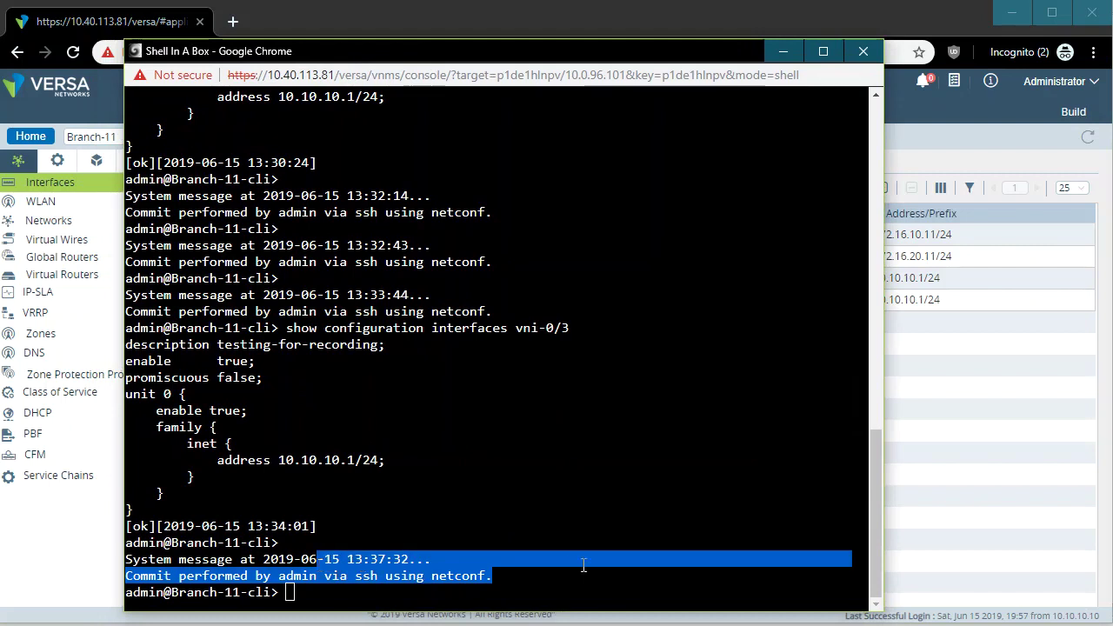
{"action": "left_click", "coordinate": [584, 565]}
{"action": "left_click_drag", "start_coordinate": [584, 566], "coordinate": [599, 589]}
{"action": "left_click", "coordinate": [603, 589]}
{"action": "type", "text": "sho"}
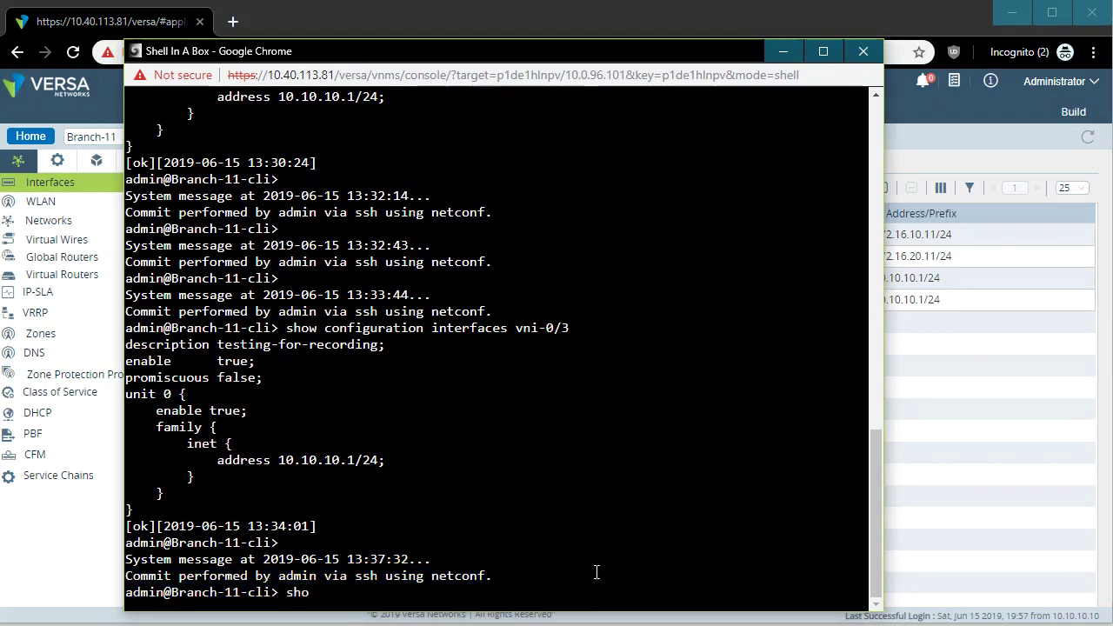
{"action": "type", "text": "w commit changes 0"}
{"action": "key", "text": "Return"}
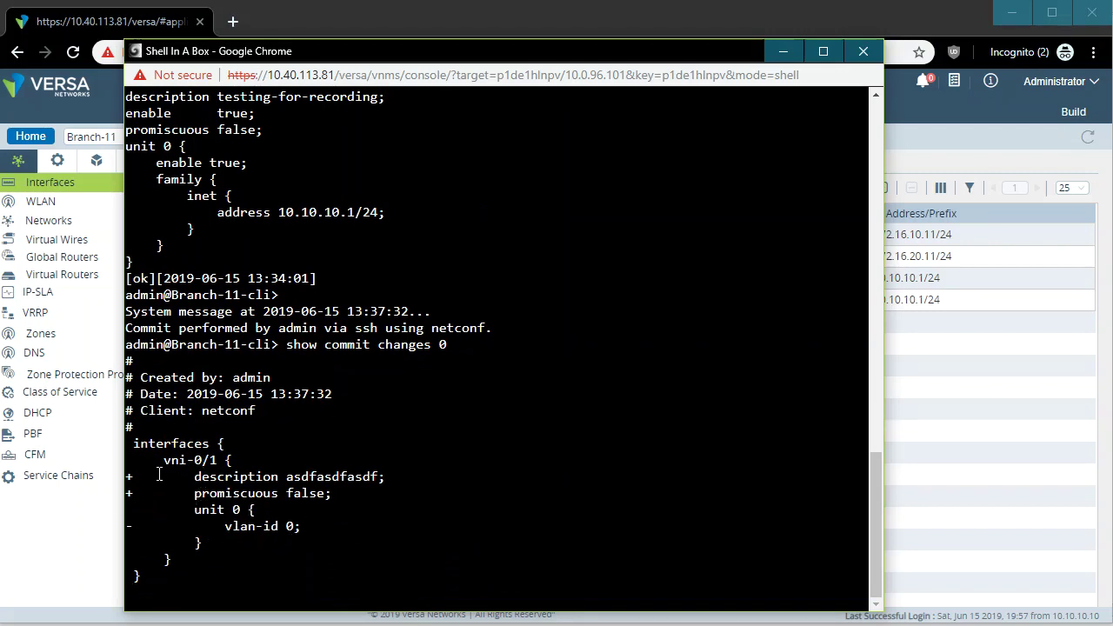
Check the vni-0/1 description in the diff, then close the shell and confirm leaving.
{"action": "left_click_drag", "start_coordinate": [192, 476], "coordinate": [326, 477]}
{"action": "left_click_drag", "start_coordinate": [193, 460], "coordinate": [478, 468]}
{"action": "left_click", "coordinate": [579, 456]}
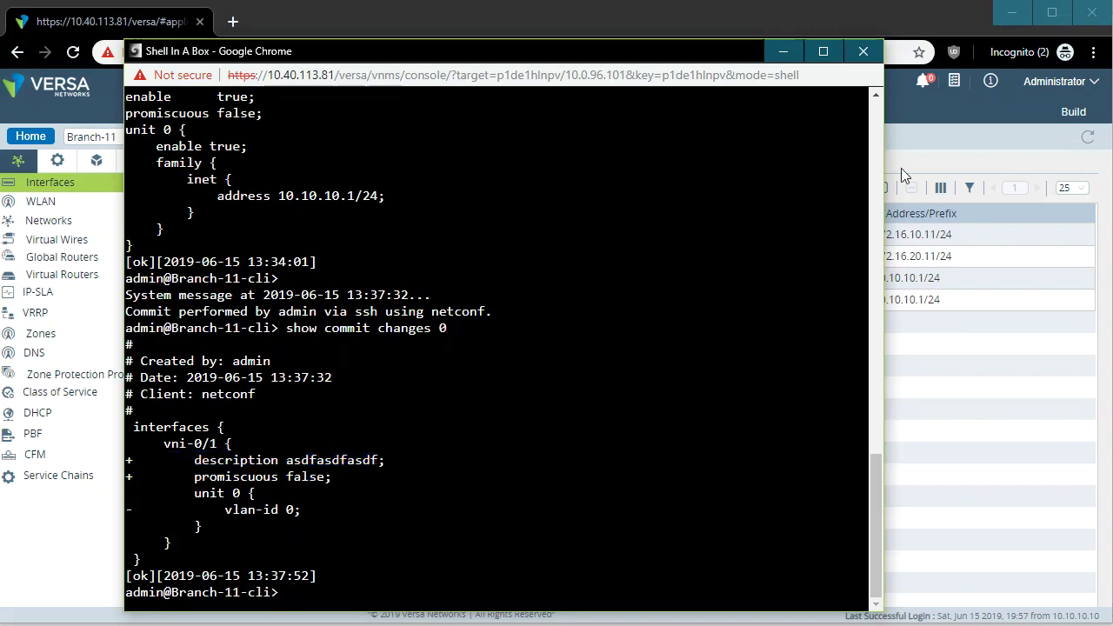
{"action": "left_click", "coordinate": [864, 53]}
{"action": "left_click", "coordinate": [592, 173]}
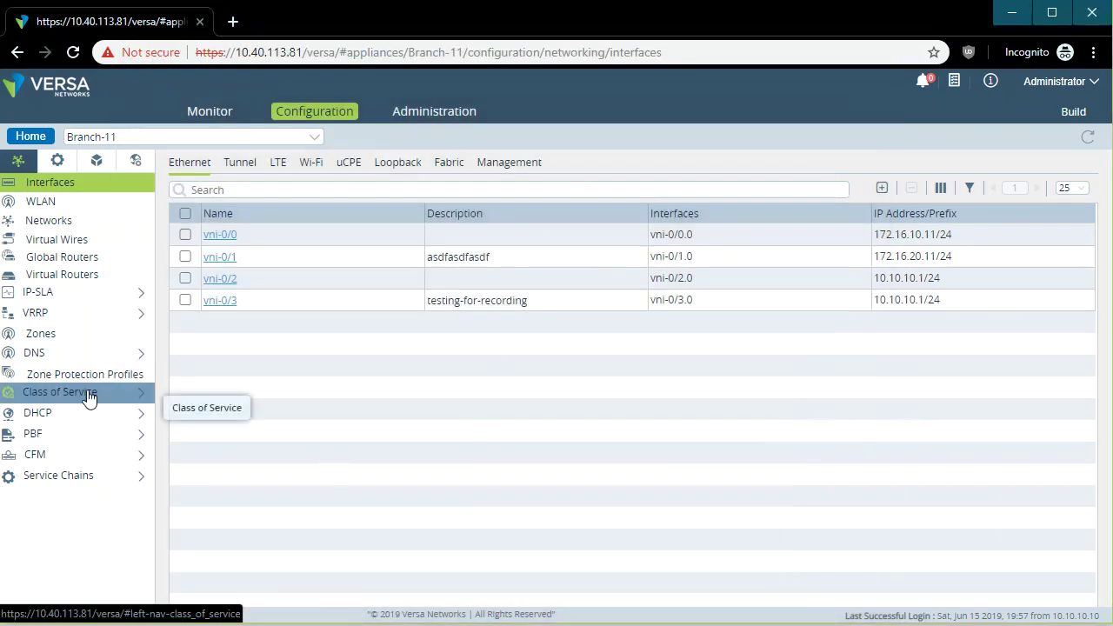
Open Branch-11's Tenant-2-LAN-VR virtual router at its OSPF settings.
{"action": "left_click", "coordinate": [99, 278]}
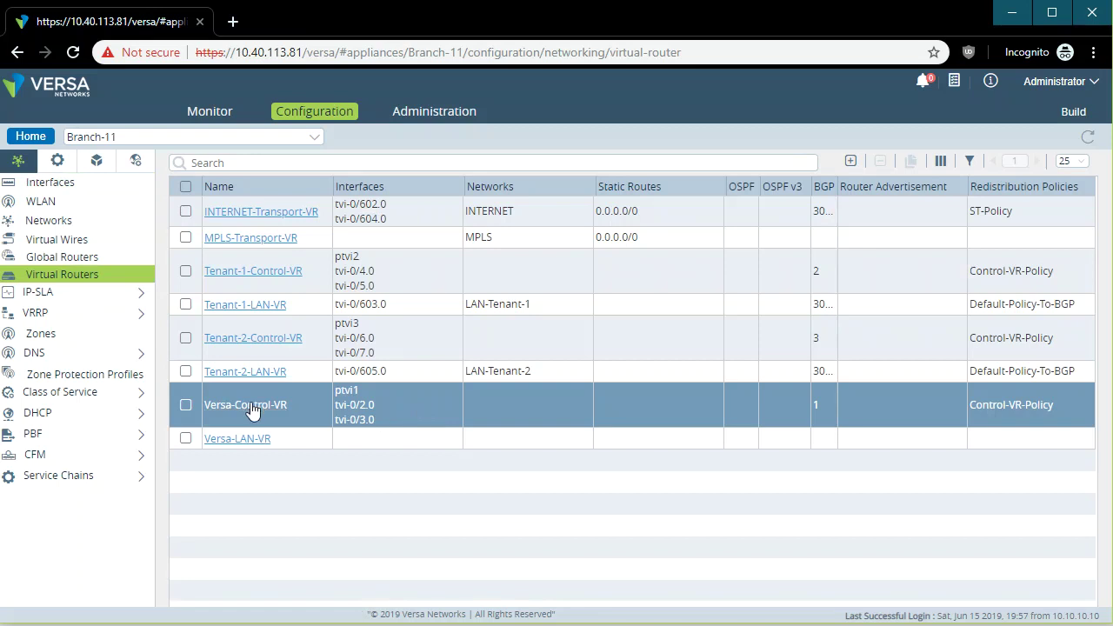
{"action": "left_click", "coordinate": [261, 373]}
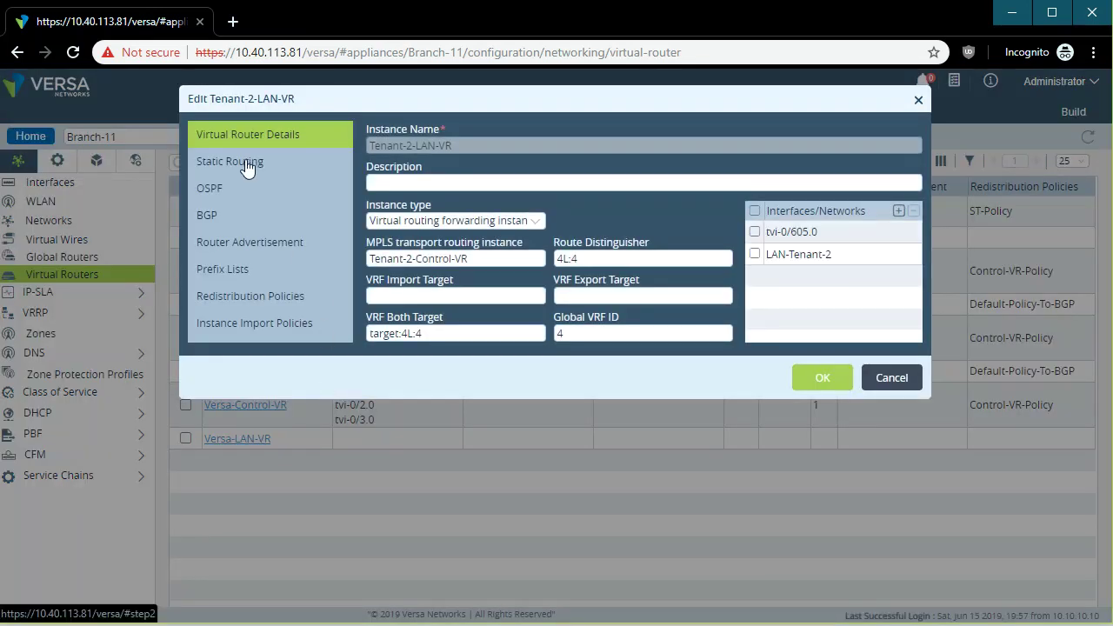
{"action": "left_click", "coordinate": [247, 165]}
{"action": "left_click", "coordinate": [266, 194]}
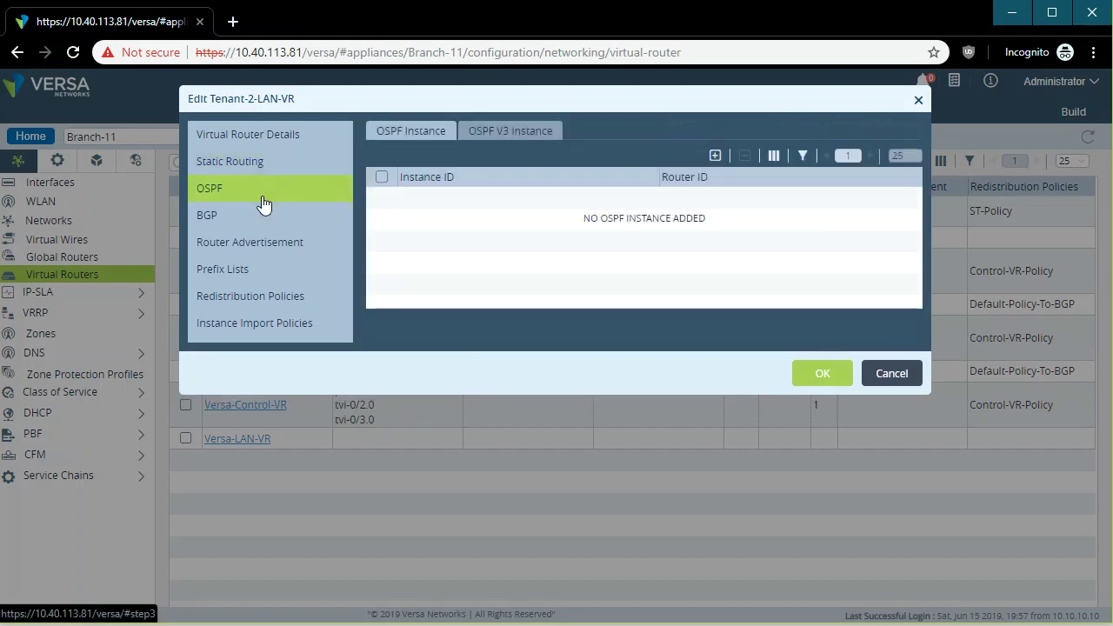
Try adding an OSPF instance, area and network, then cancel all three dialogs.
{"action": "left_click", "coordinate": [716, 157]}
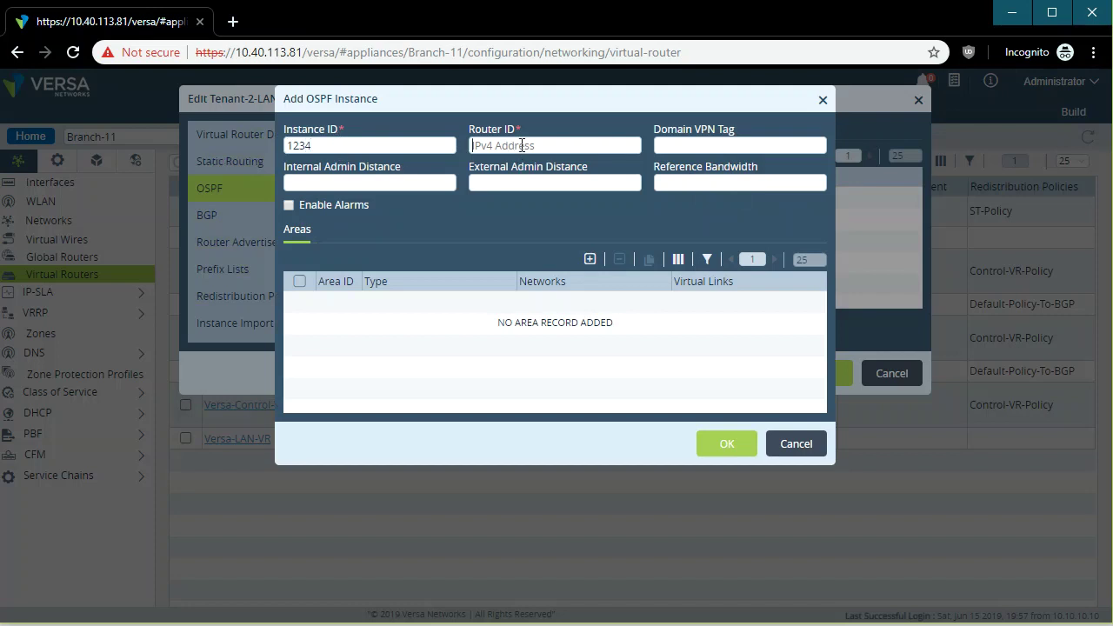
{"action": "type", "text": "10."}
{"action": "left_click", "coordinate": [590, 261]}
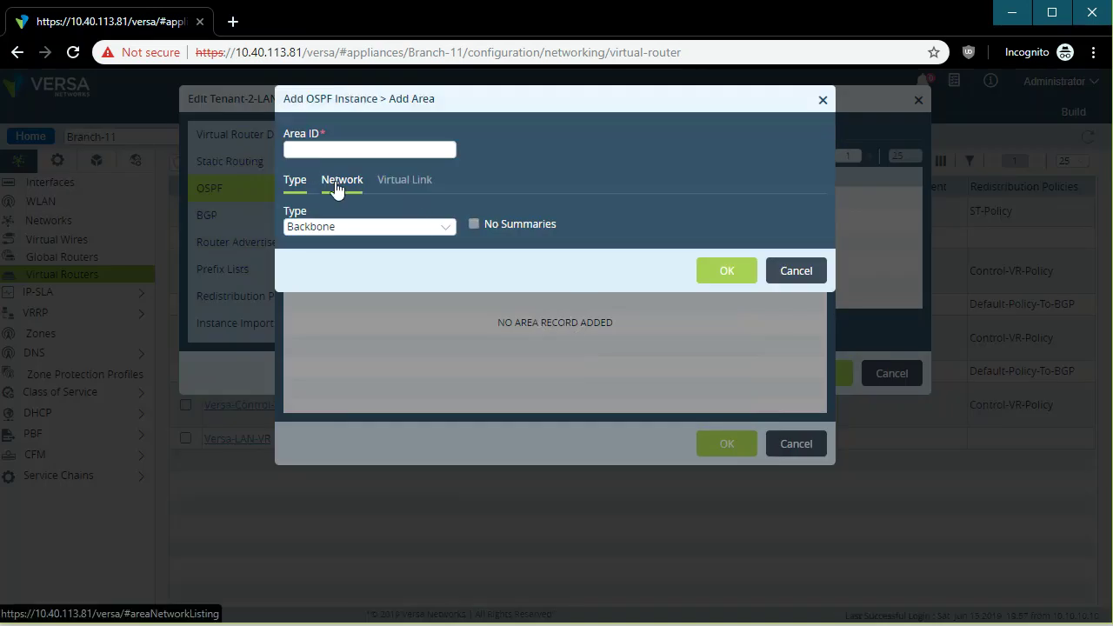
{"action": "left_click", "coordinate": [337, 181]}
{"action": "left_click", "coordinate": [590, 209]}
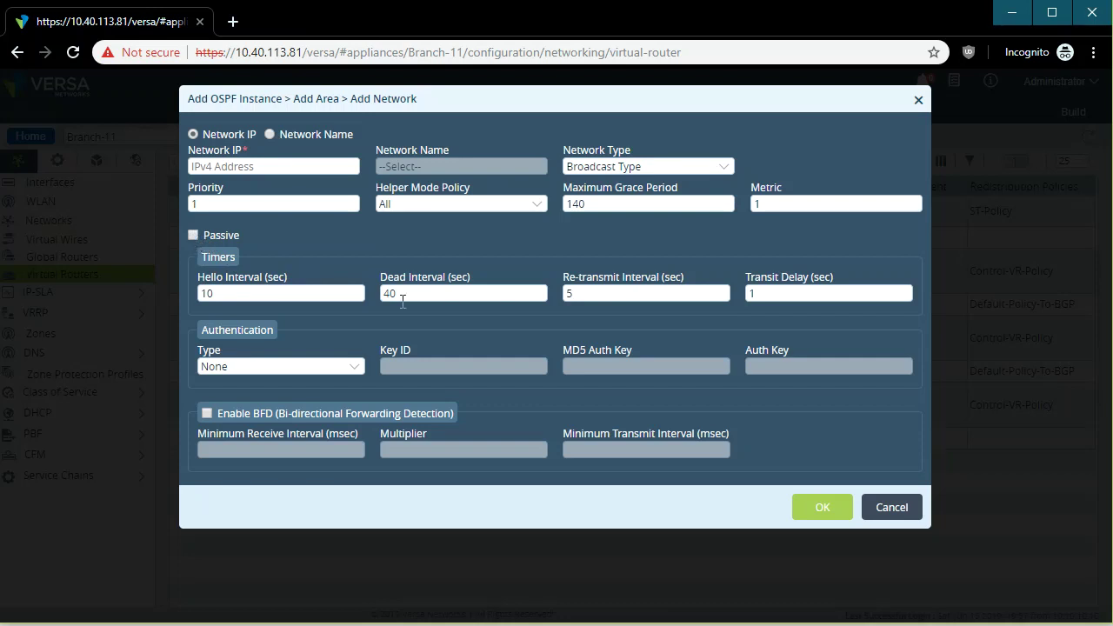
{"action": "left_click", "coordinate": [905, 507]}
{"action": "left_click", "coordinate": [800, 416]}
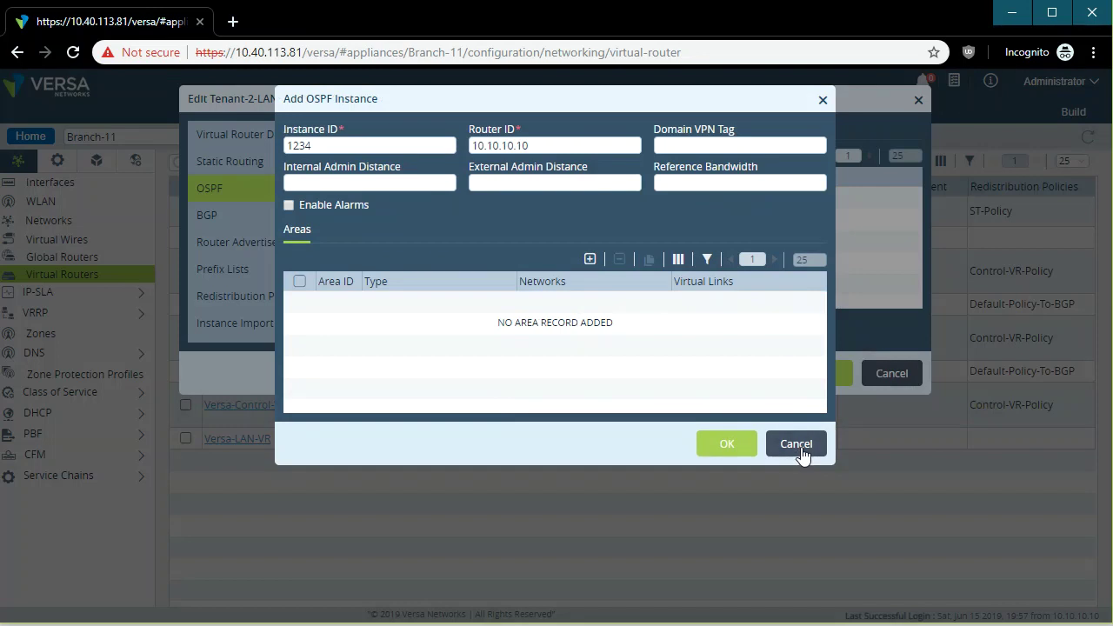
{"action": "left_click", "coordinate": [796, 445]}
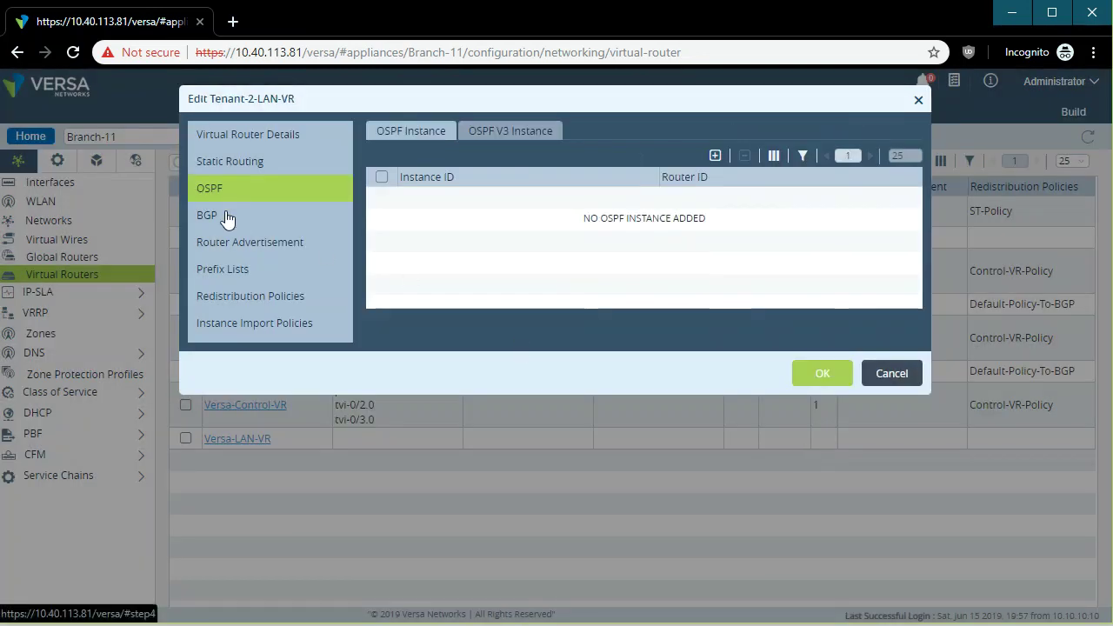
{"action": "left_click", "coordinate": [231, 218]}
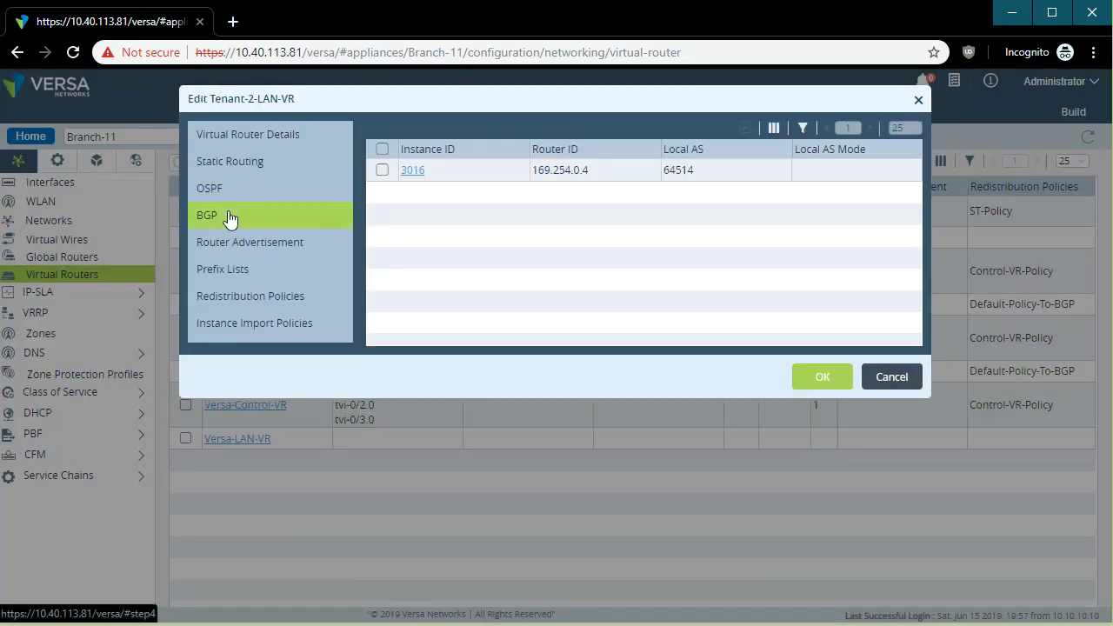
{"action": "left_click", "coordinate": [416, 174]}
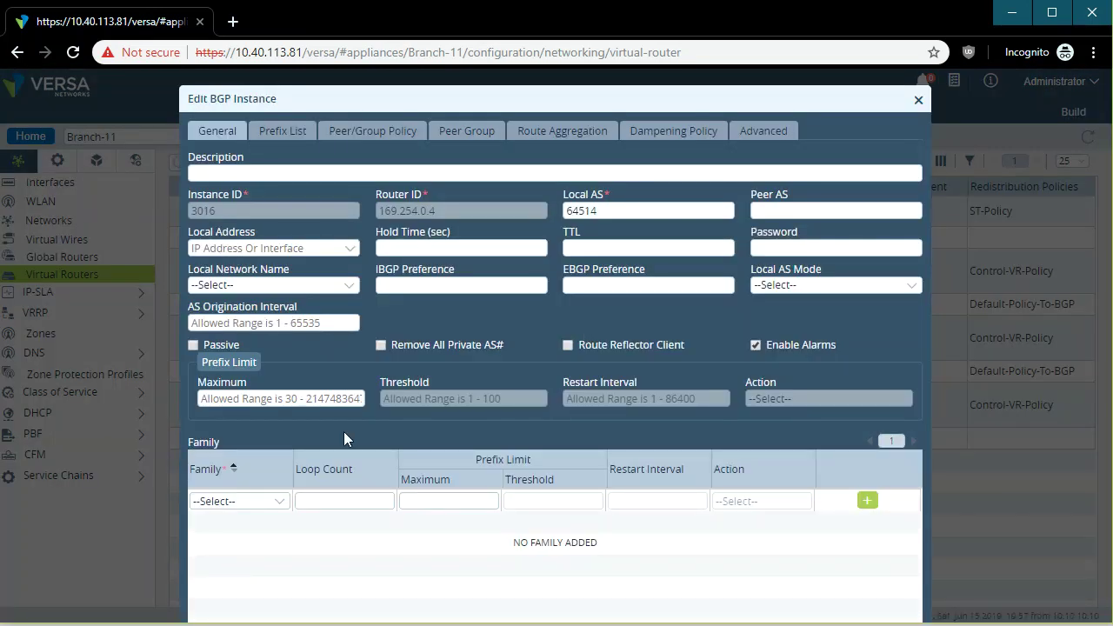
{"action": "left_click", "coordinate": [283, 131]}
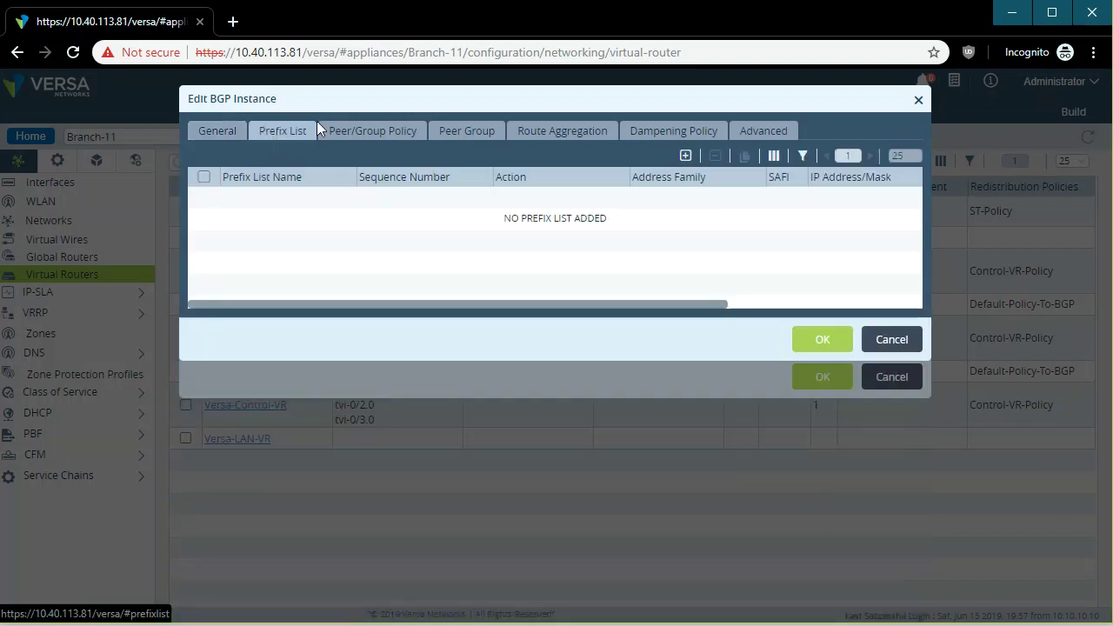
{"action": "left_click", "coordinate": [385, 134]}
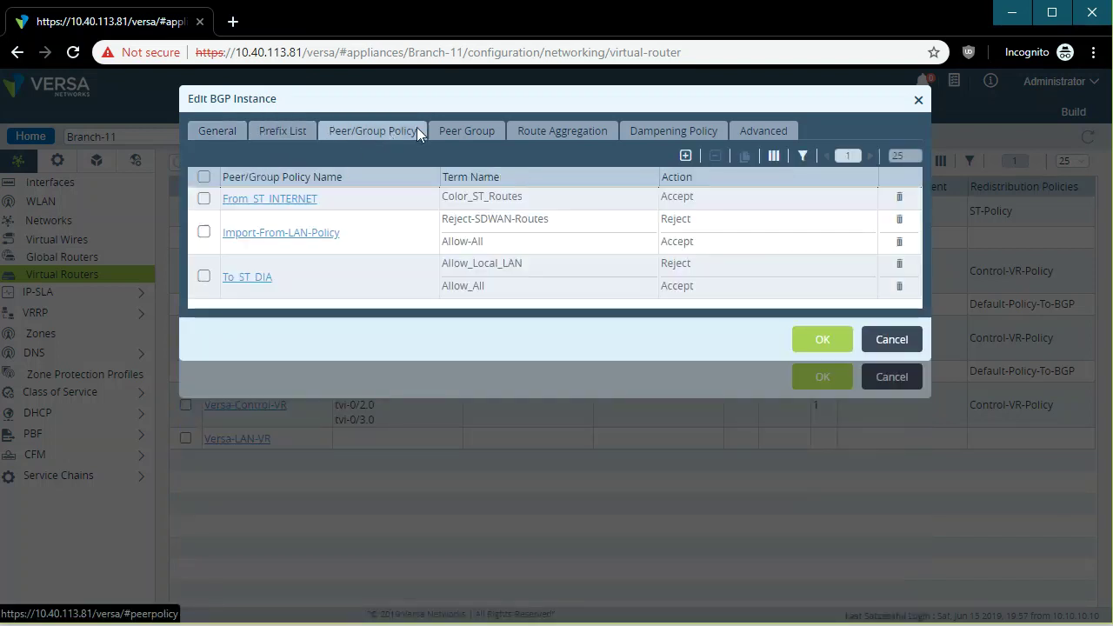
{"action": "left_click", "coordinate": [454, 132]}
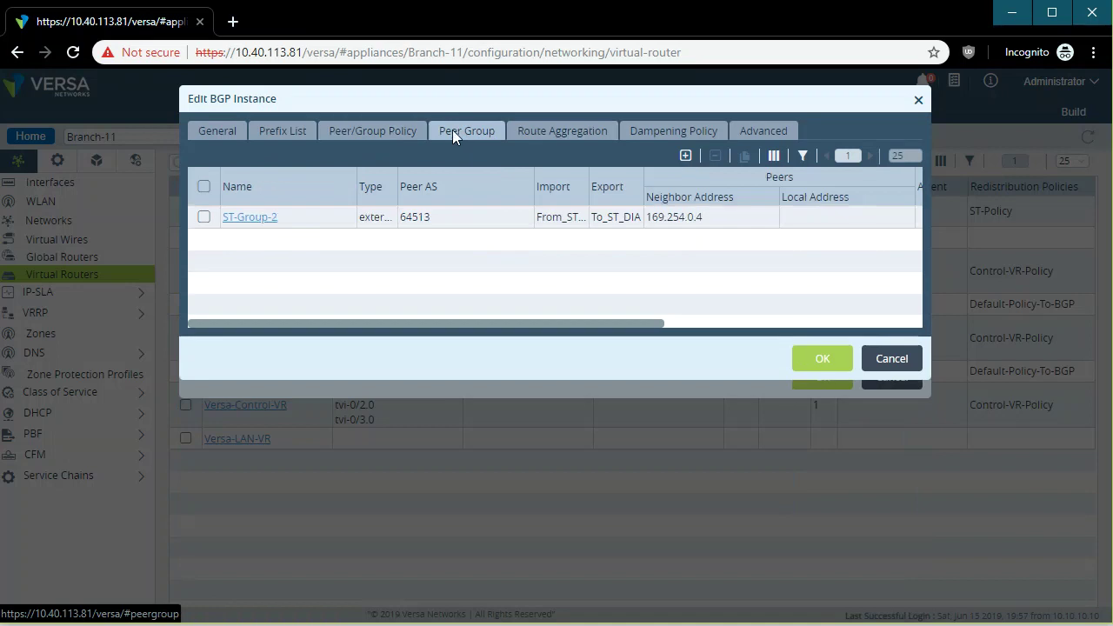
{"action": "left_click", "coordinate": [261, 219]}
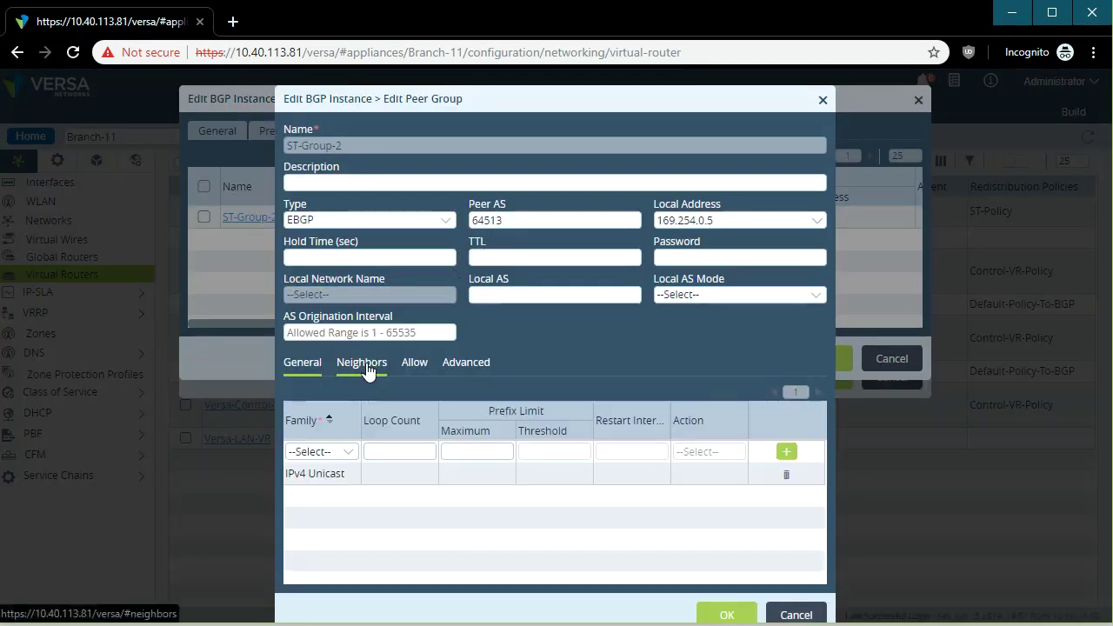
{"action": "left_click", "coordinate": [465, 359]}
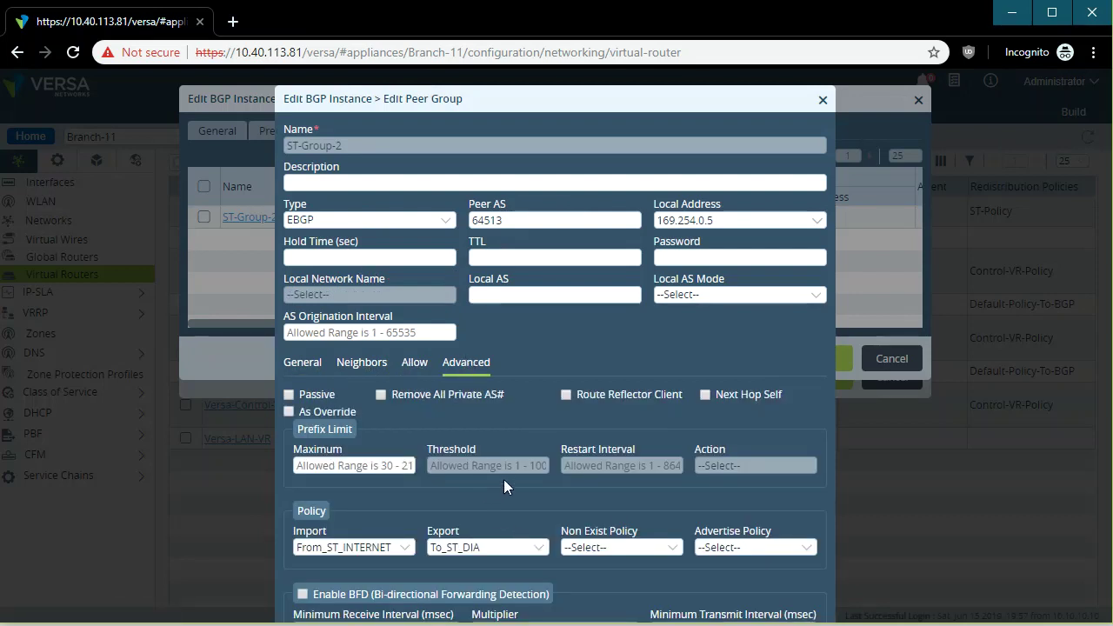
{"action": "left_click_drag", "start_coordinate": [544, 97], "coordinate": [557, 41]}
{"action": "left_click", "coordinate": [376, 493]}
{"action": "left_click", "coordinate": [485, 493]}
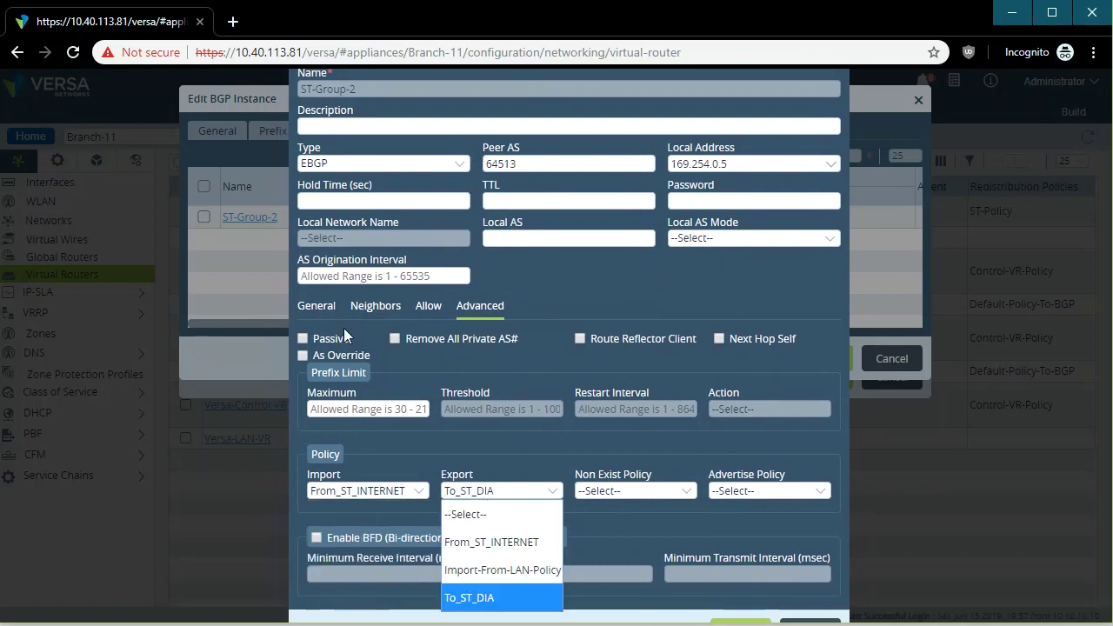
{"action": "left_click", "coordinate": [427, 322]}
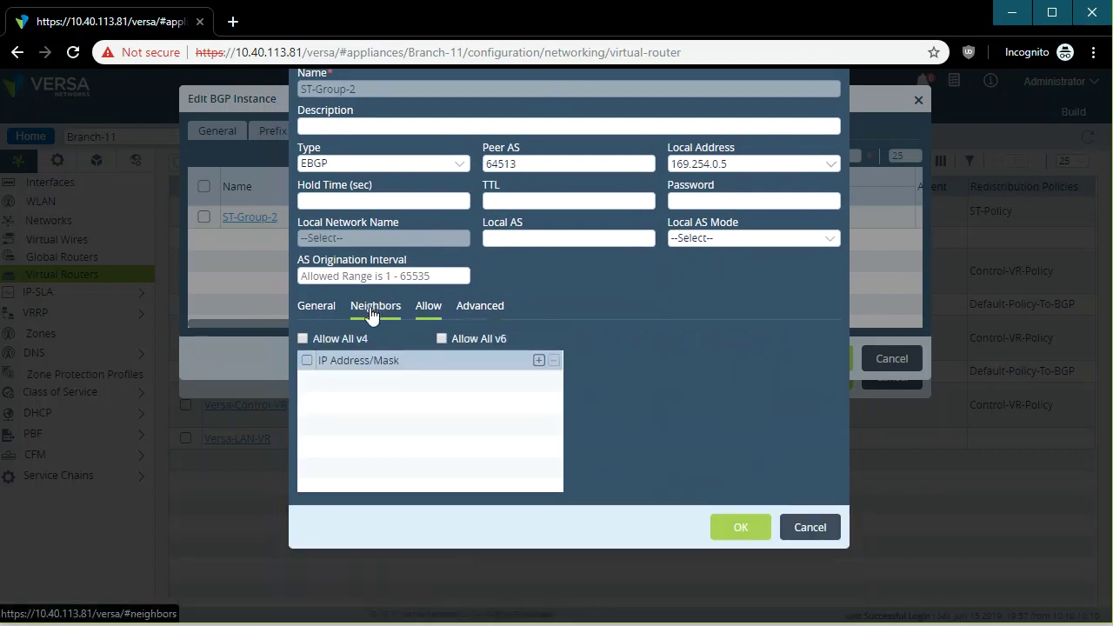
{"action": "left_click", "coordinate": [372, 311]}
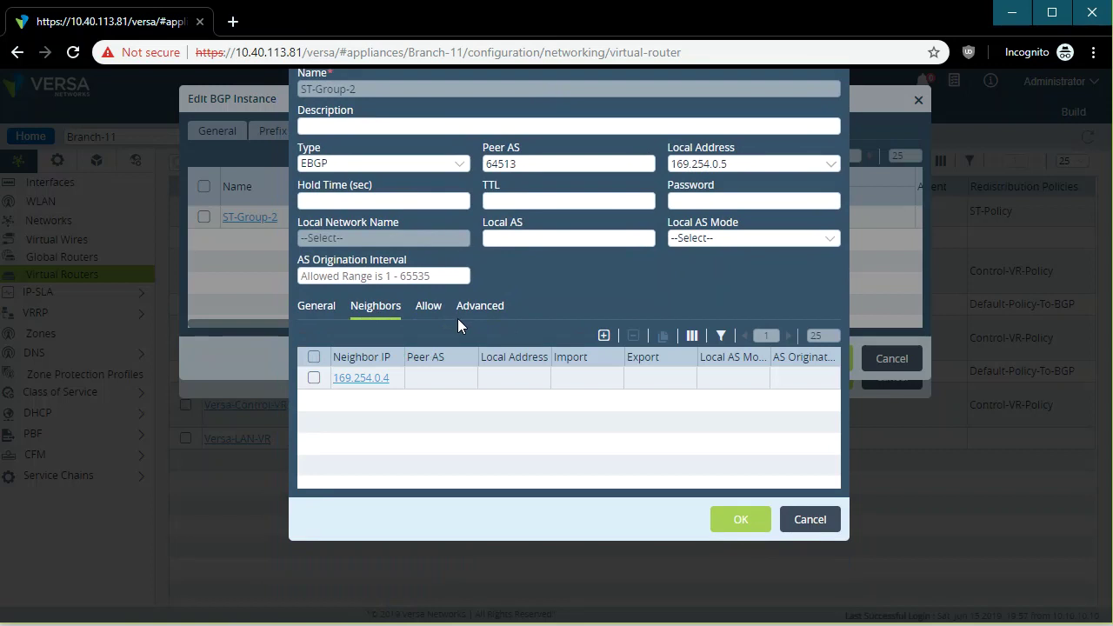
{"action": "left_click", "coordinate": [363, 380]}
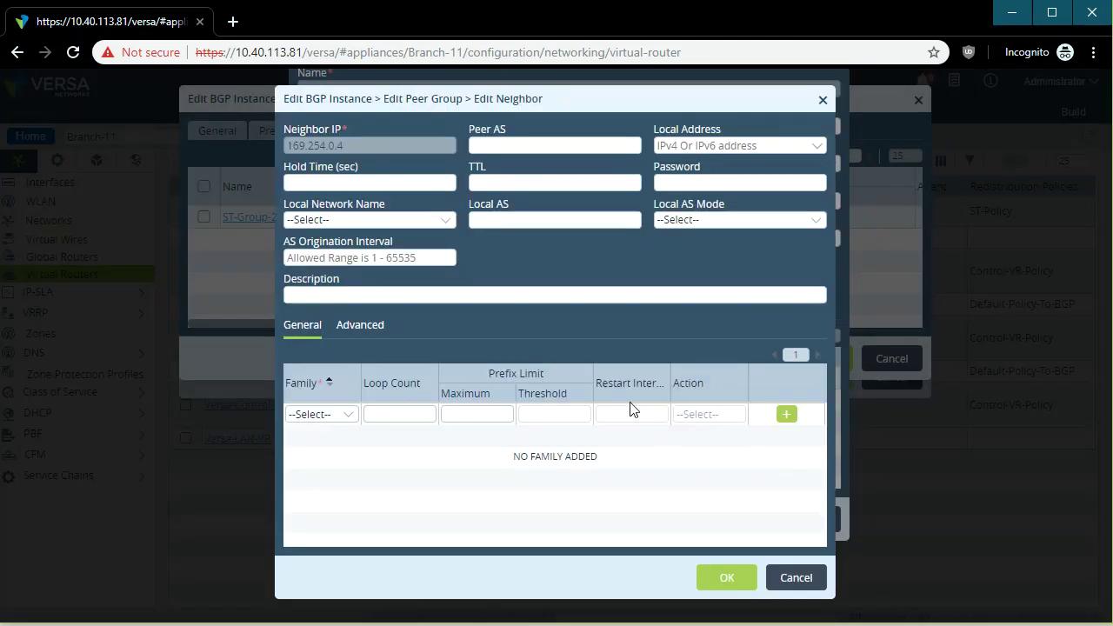
{"action": "left_click", "coordinate": [359, 328]}
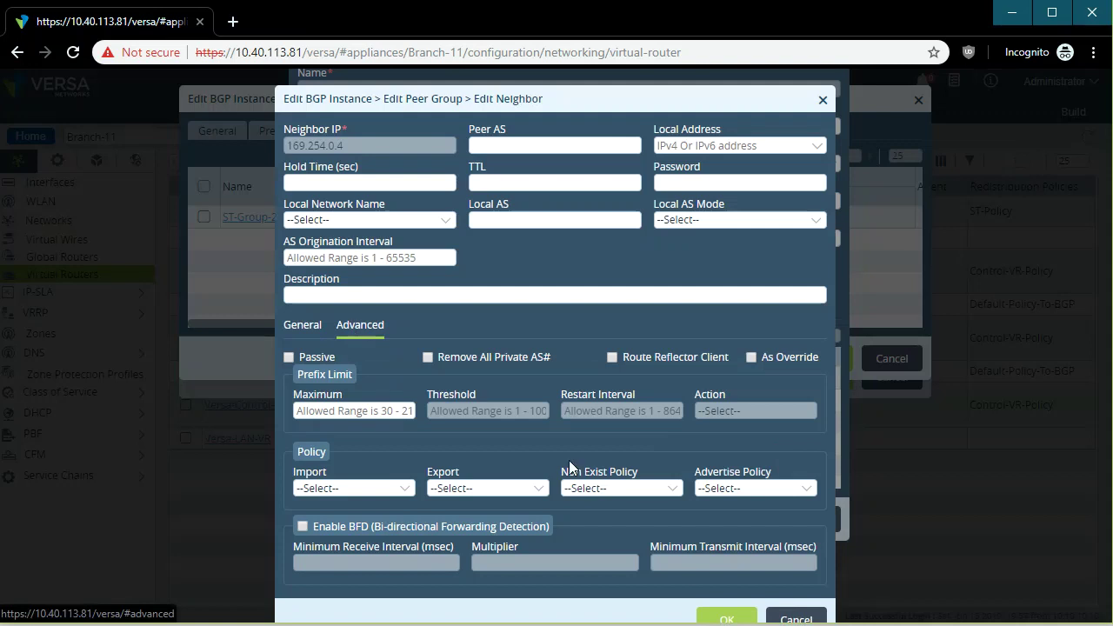
{"action": "left_click", "coordinate": [797, 618]}
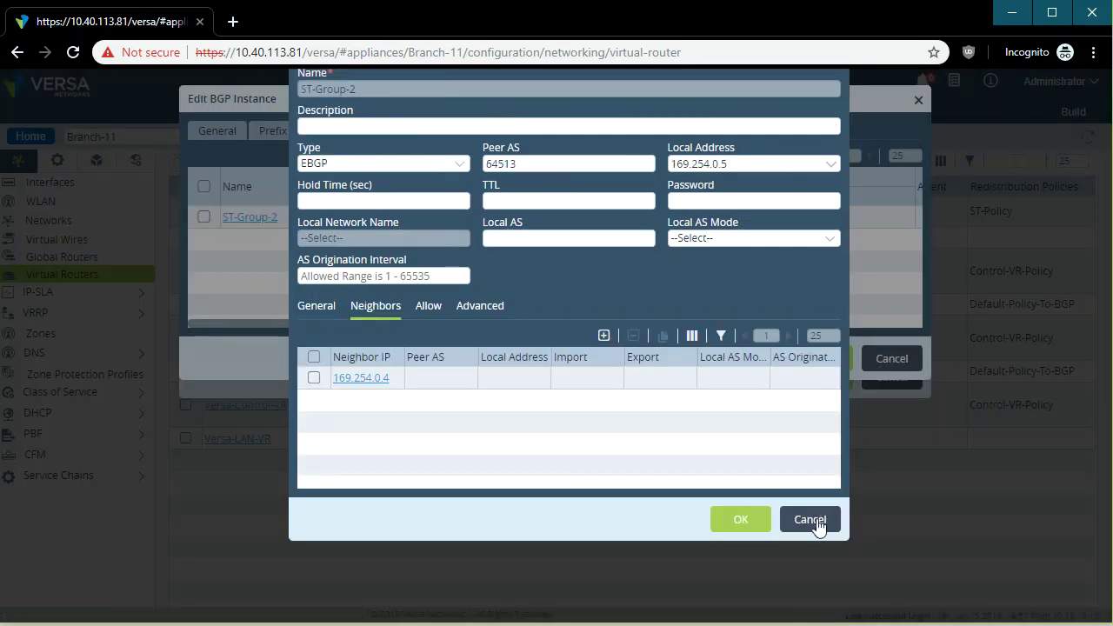
{"action": "left_click", "coordinate": [819, 519]}
{"action": "left_click", "coordinate": [892, 361]}
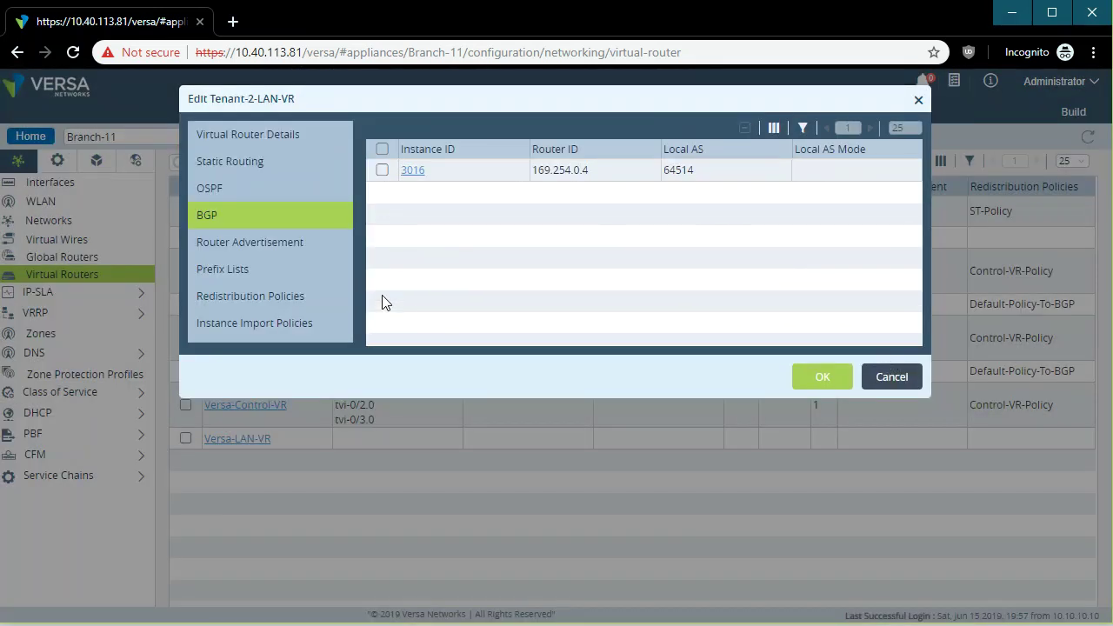
Review Tenant-2-LAN-VR's router advertisement and redistribution policies, then cancel the editor.
{"action": "left_click", "coordinate": [272, 248]}
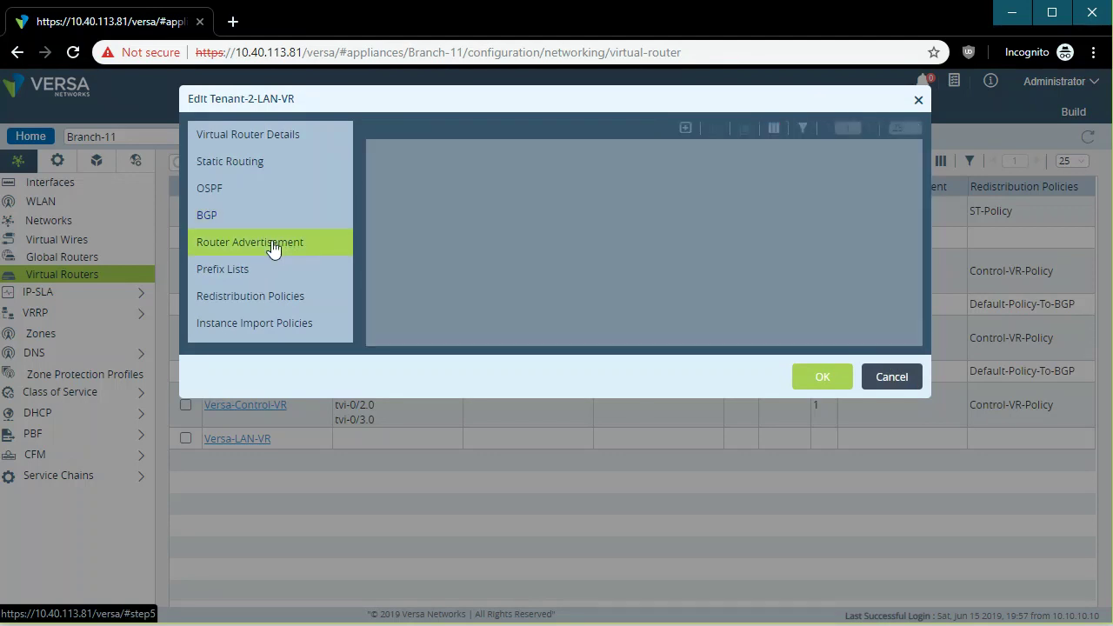
{"action": "left_click", "coordinate": [267, 306]}
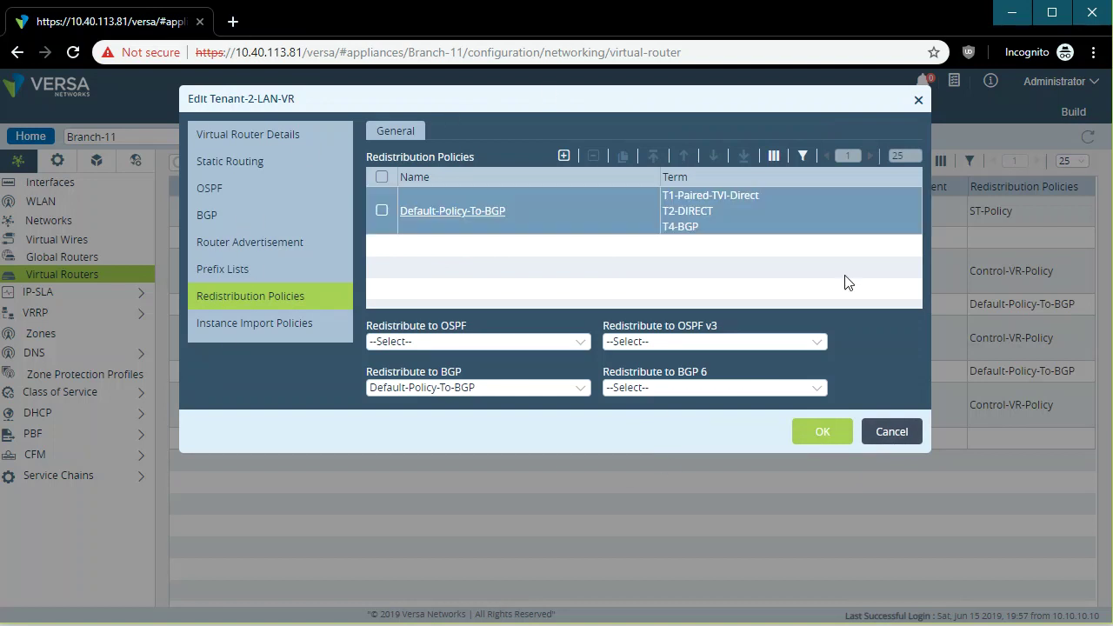
{"action": "left_click", "coordinate": [896, 432]}
Discard the router edits, expand IP-SLA, VRRP, DNS and Class of Service, and show QoS Profiles.
{"action": "left_click", "coordinate": [616, 230]}
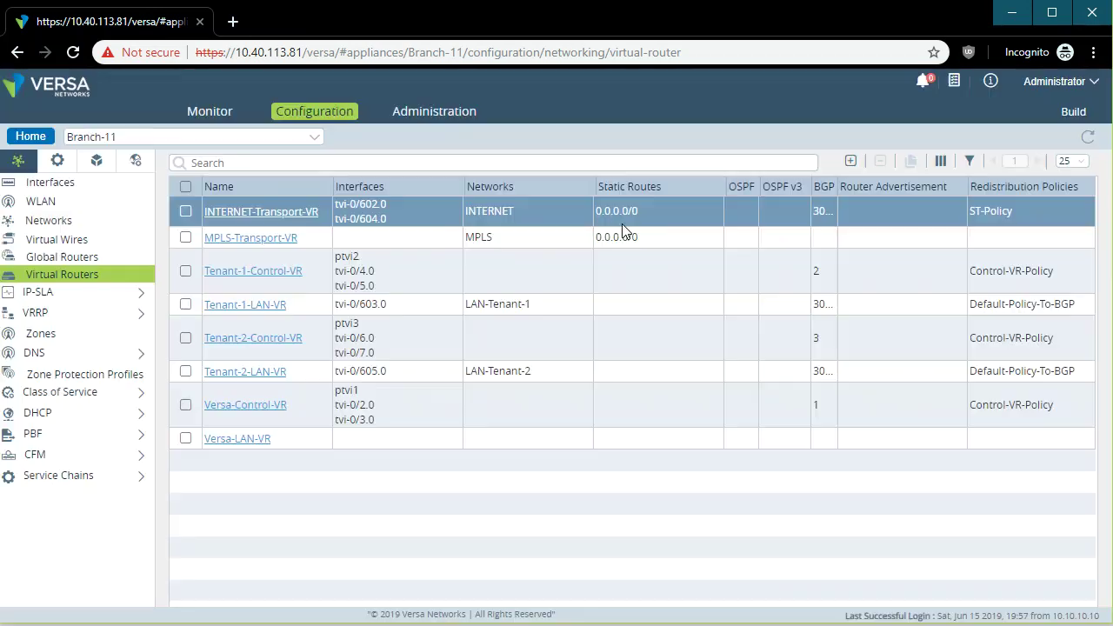
{"action": "left_click", "coordinate": [85, 294]}
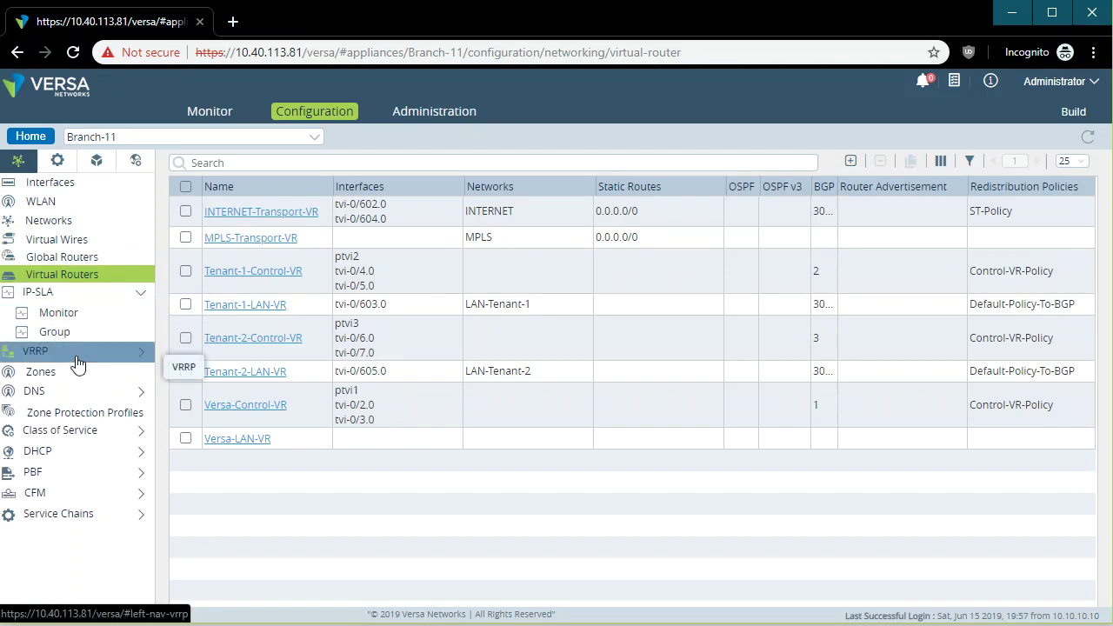
{"action": "left_click", "coordinate": [79, 353]}
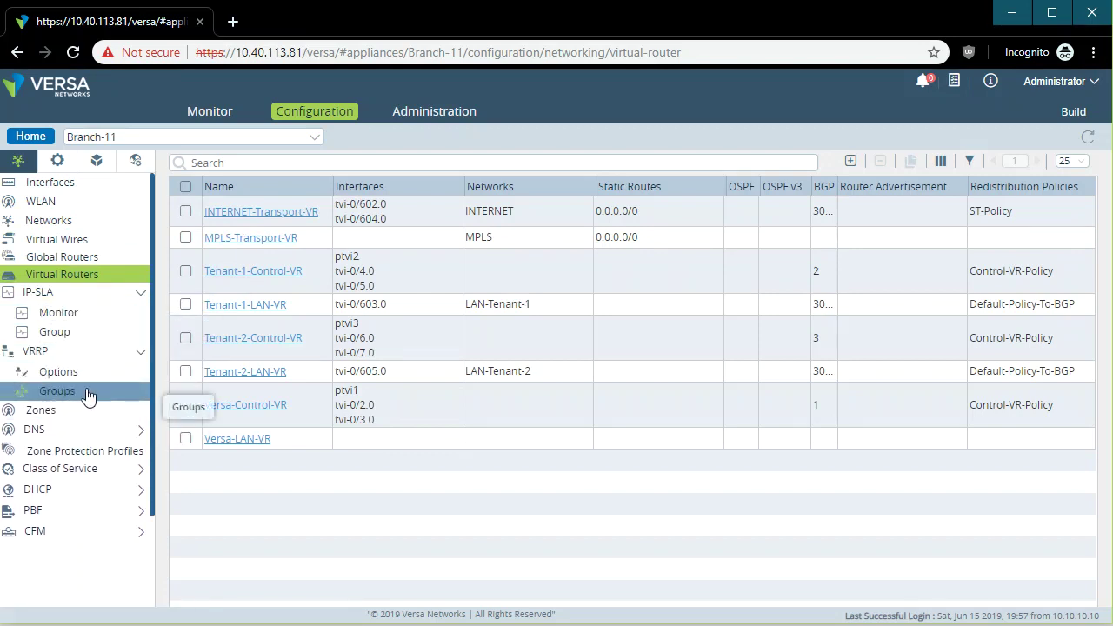
{"action": "left_click", "coordinate": [102, 438]}
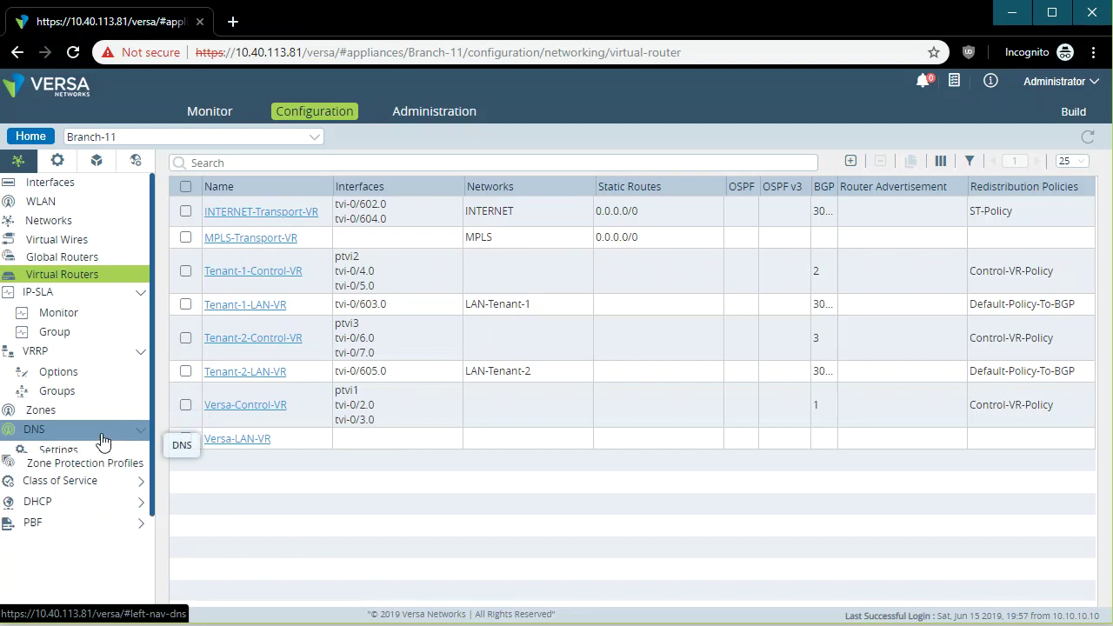
{"action": "left_click", "coordinate": [96, 490]}
{"action": "left_click", "coordinate": [99, 510]}
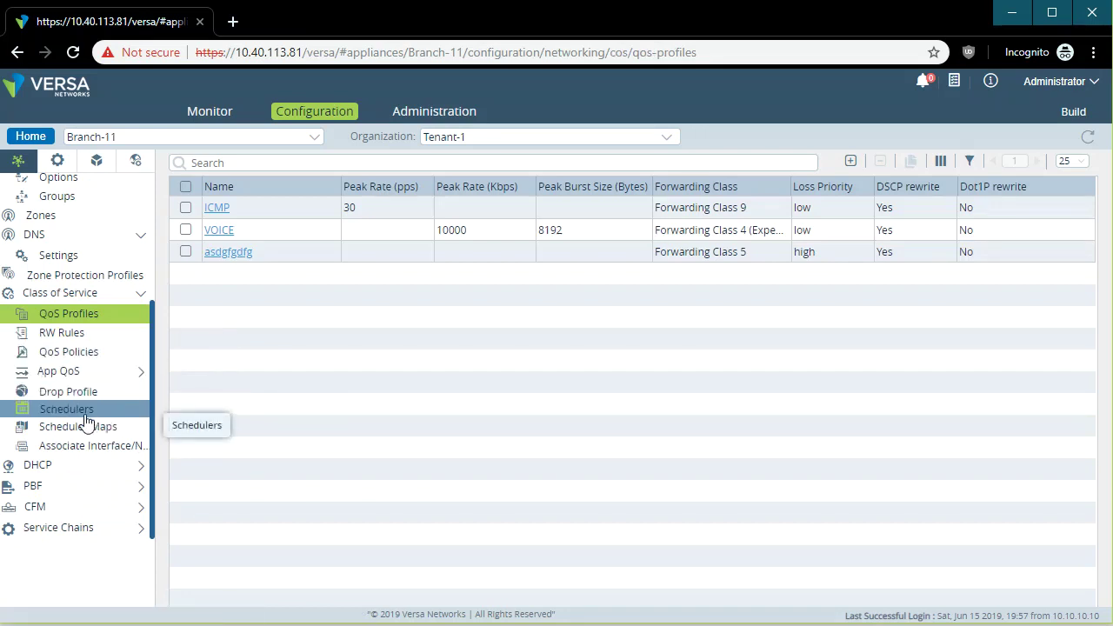
Go through DHCP Global, Server and Lease Profiles to Address Pools and inspect LAN-POOL-LAN-Tenant-1.
{"action": "left_click", "coordinate": [106, 466]}
{"action": "left_click", "coordinate": [114, 489]}
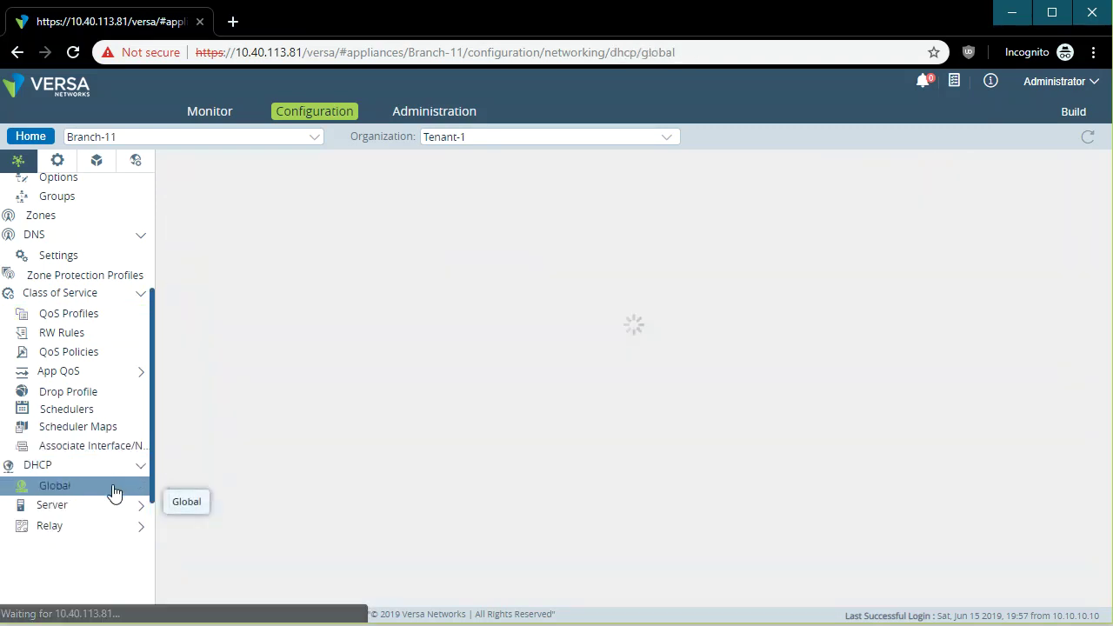
{"action": "scroll", "coordinate": [113, 492], "scroll_direction": "down", "scroll_amount": 1}
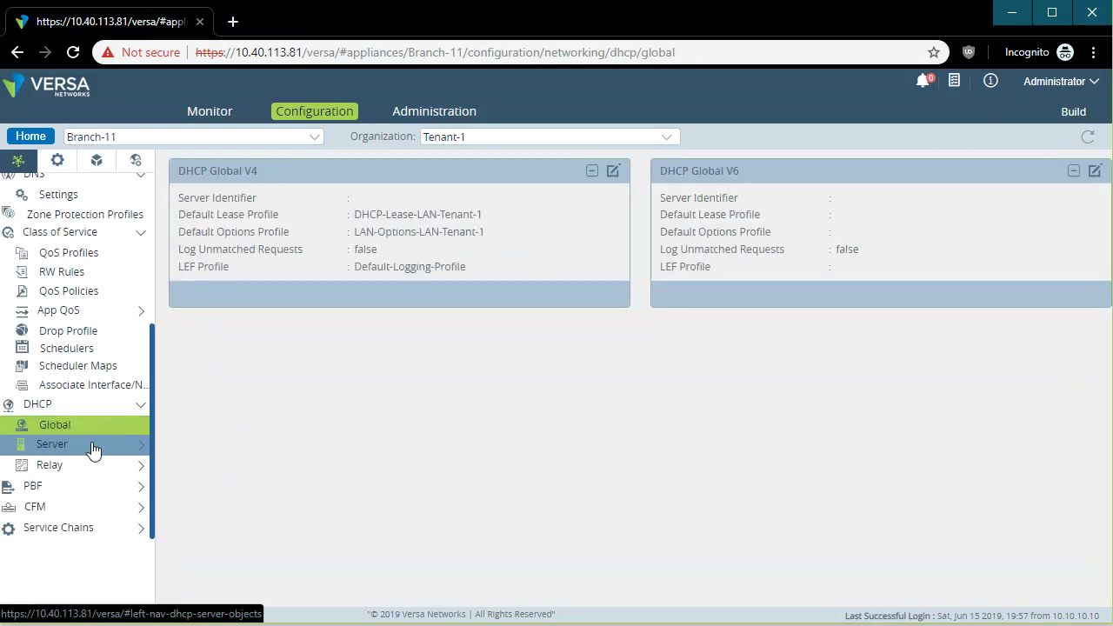
{"action": "left_click", "coordinate": [110, 447]}
{"action": "left_click", "coordinate": [111, 466]}
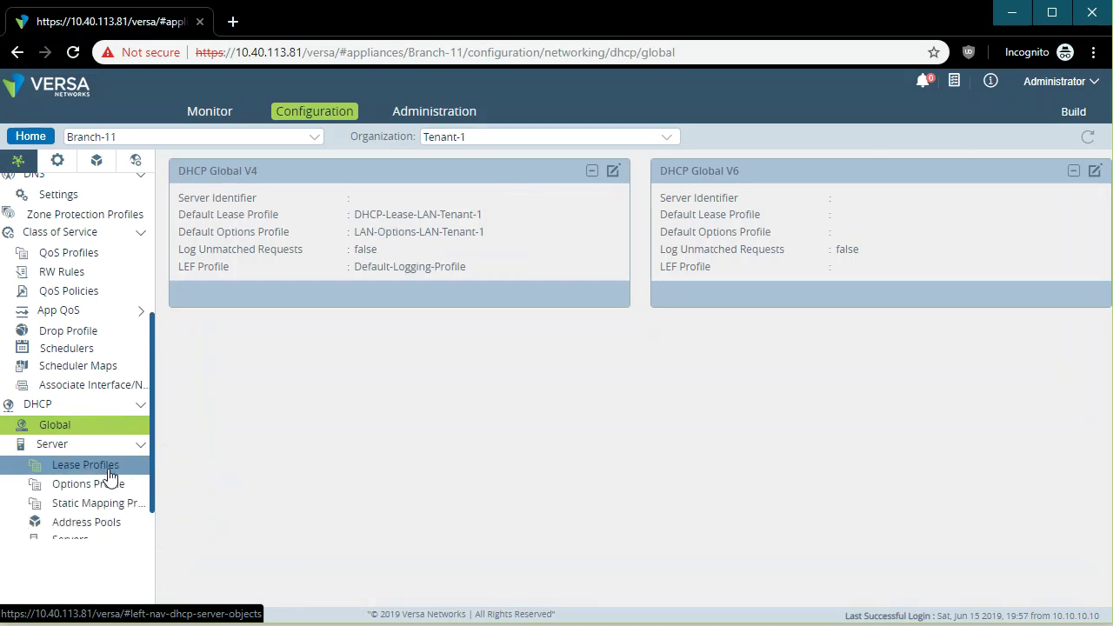
{"action": "scroll", "coordinate": [87, 482], "scroll_direction": "down", "scroll_amount": 2}
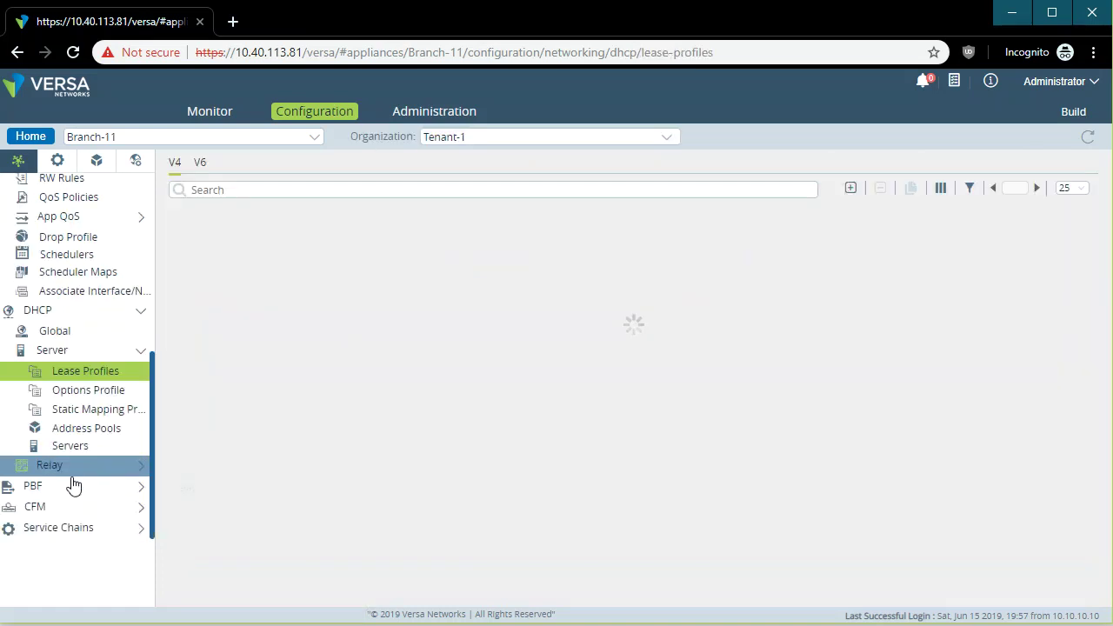
{"action": "left_click", "coordinate": [97, 431]}
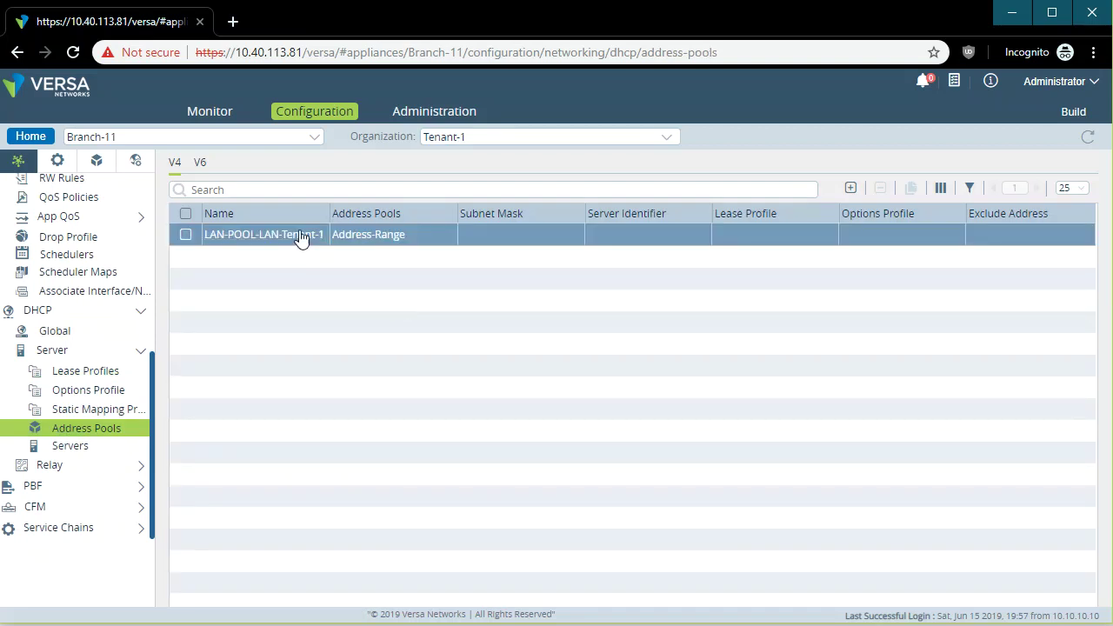
{"action": "left_click", "coordinate": [300, 235]}
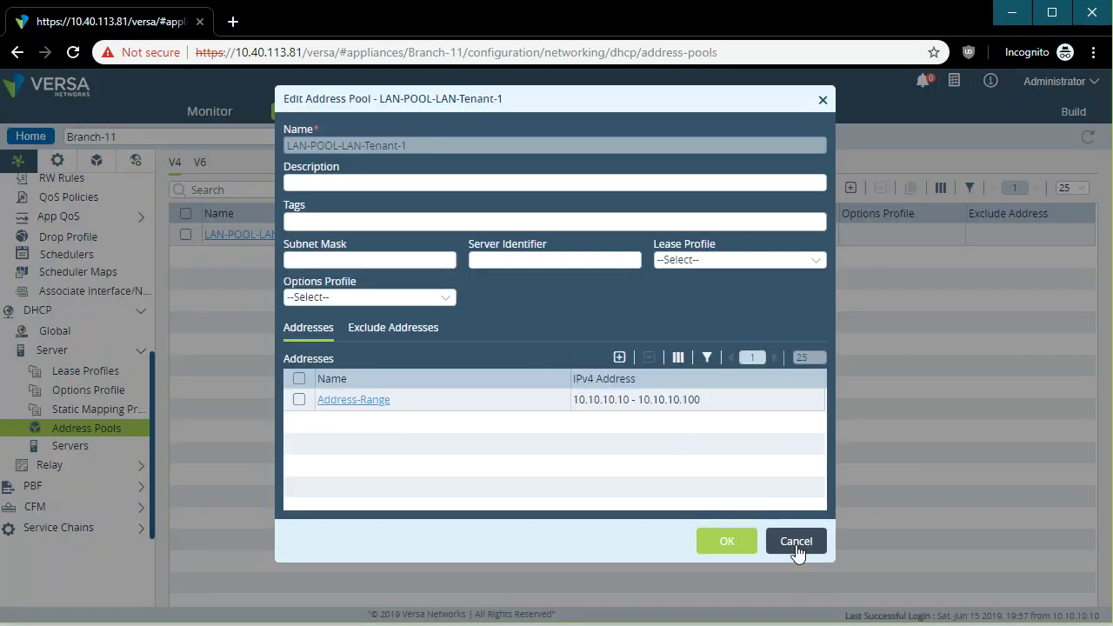
{"action": "left_click", "coordinate": [795, 546]}
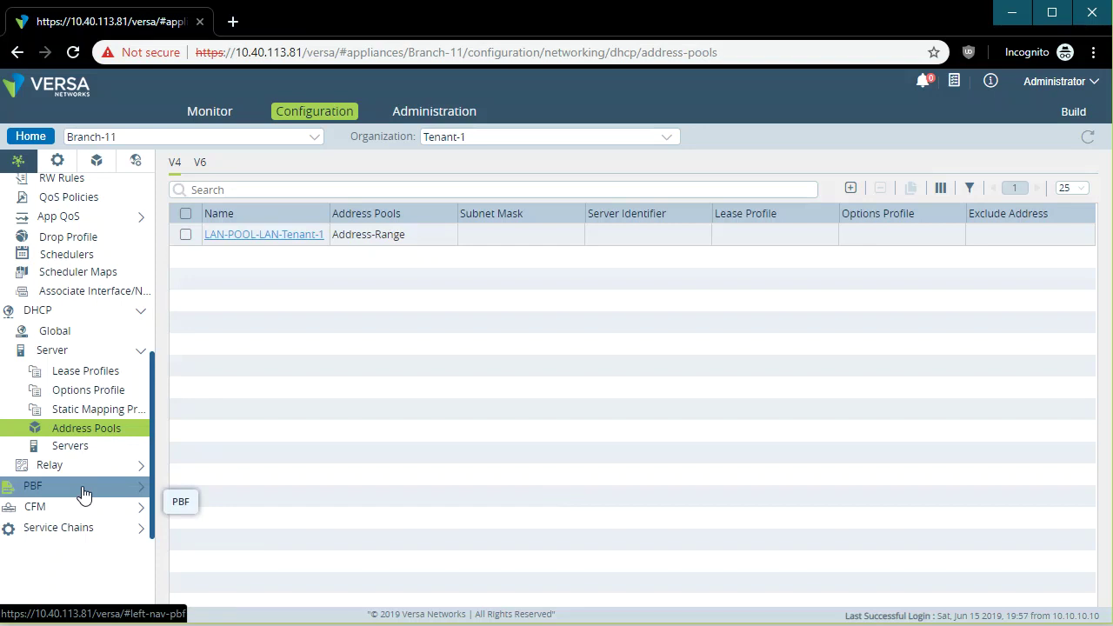
Open the SD-WAN forwarding profiles list in the services configuration.
{"action": "left_click", "coordinate": [55, 171]}
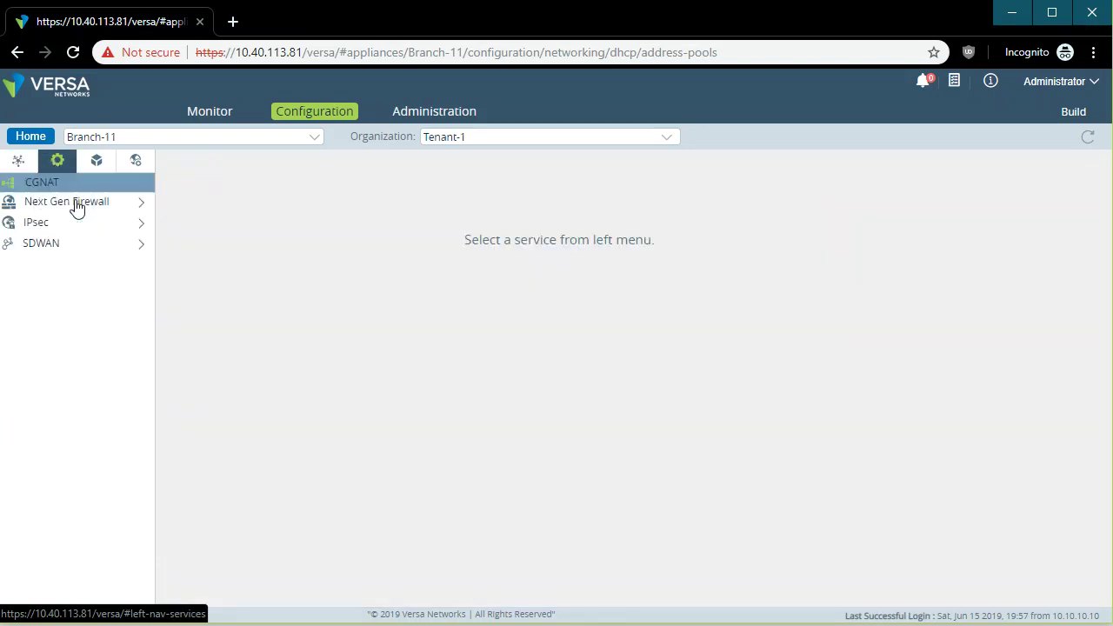
{"action": "left_click", "coordinate": [86, 202]}
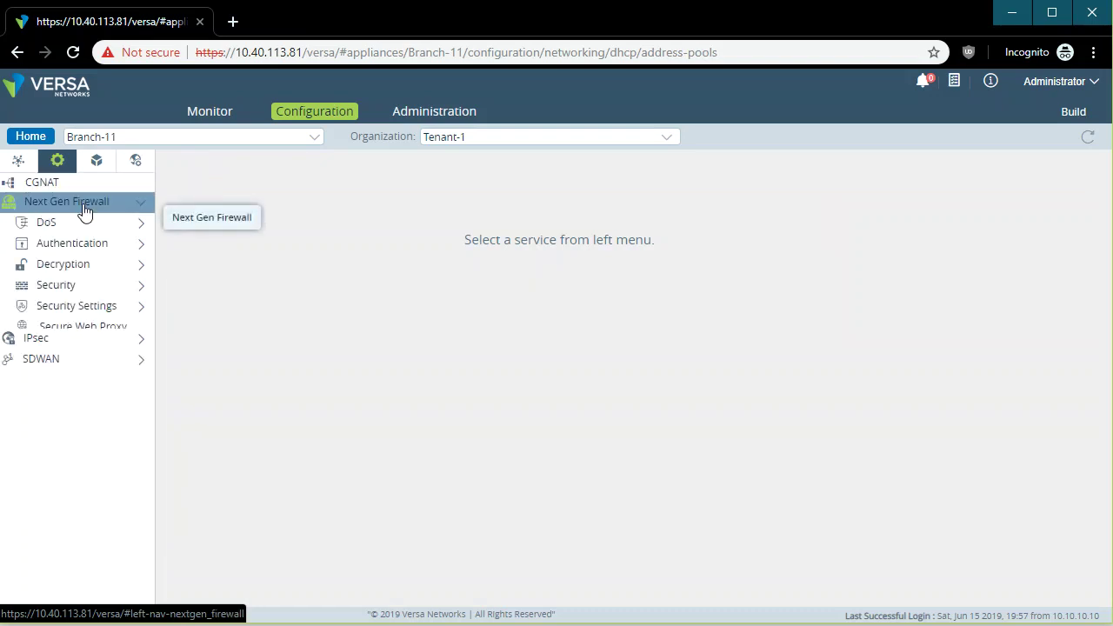
{"action": "left_click", "coordinate": [69, 367]}
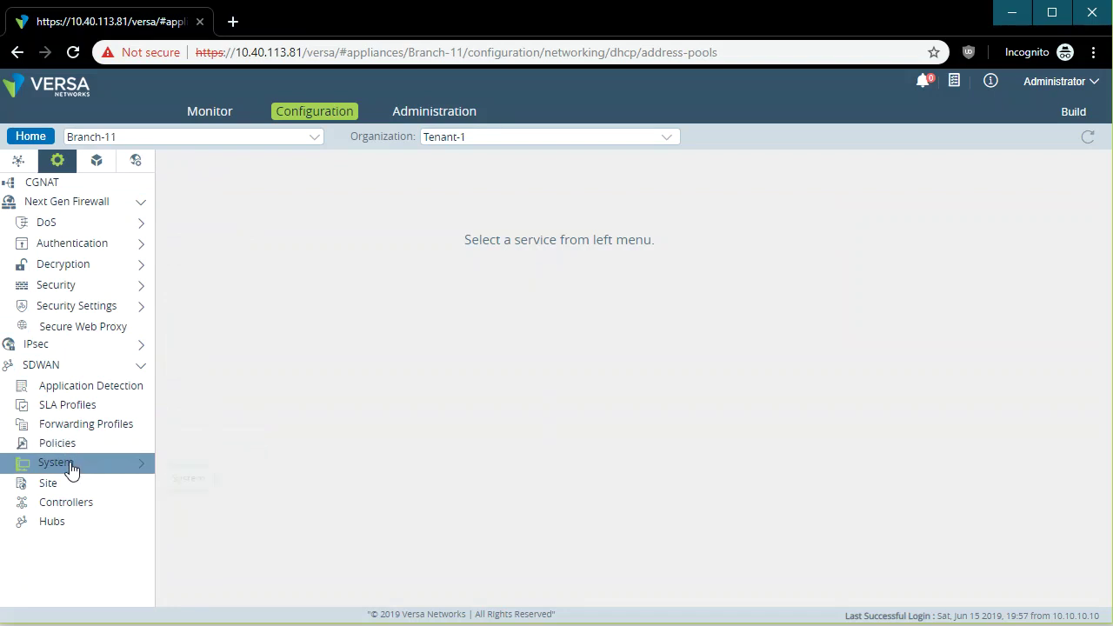
{"action": "left_click", "coordinate": [103, 432]}
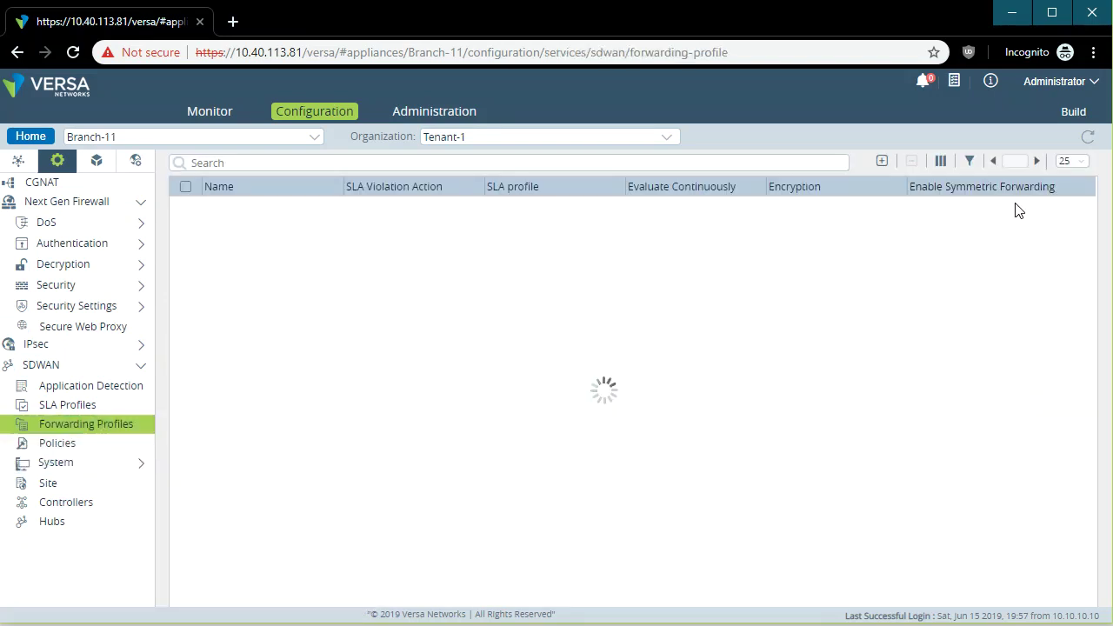
Add forwarding profile sadf with SLA profile utilization, replication left off, and view its circuit priorities.
{"action": "left_click", "coordinate": [882, 162]}
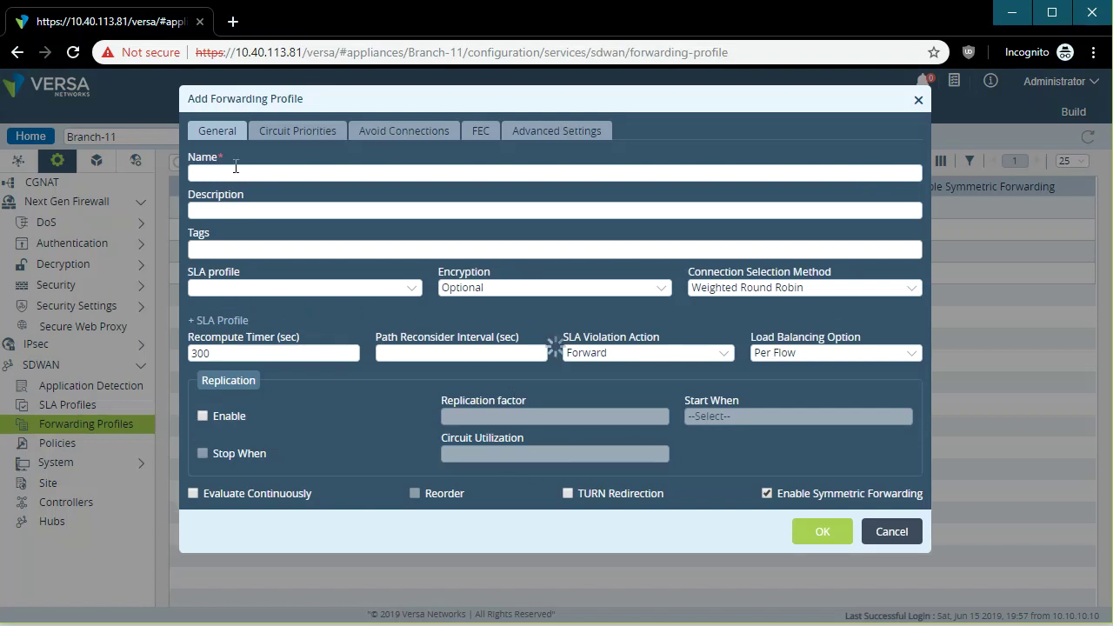
{"action": "left_click", "coordinate": [234, 173]}
{"action": "type", "text": "sadf"}
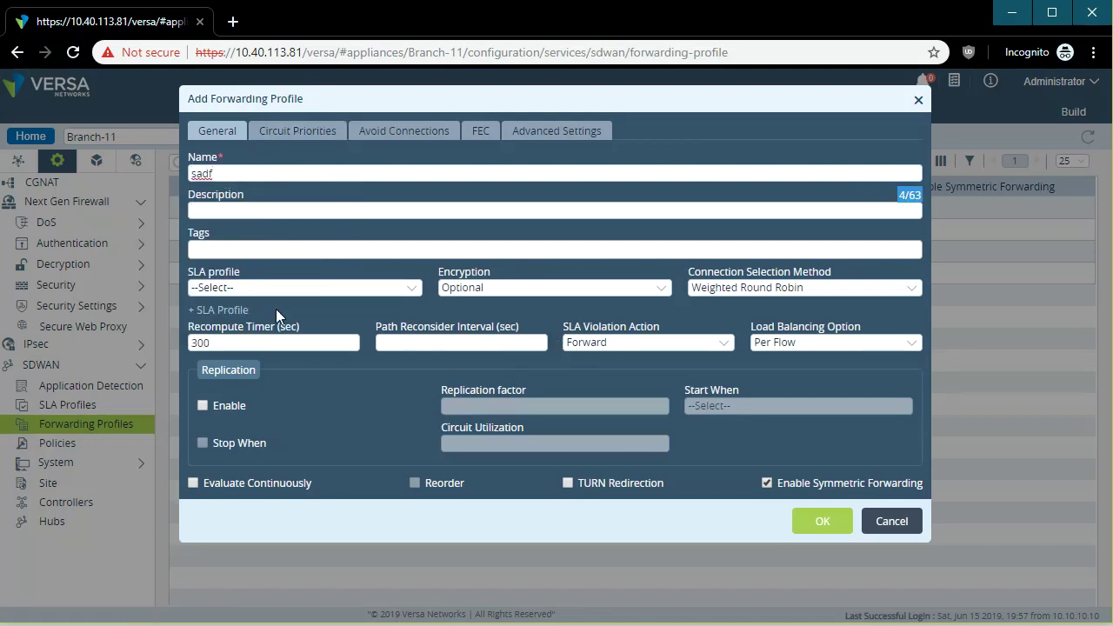
{"action": "left_click", "coordinate": [374, 289]}
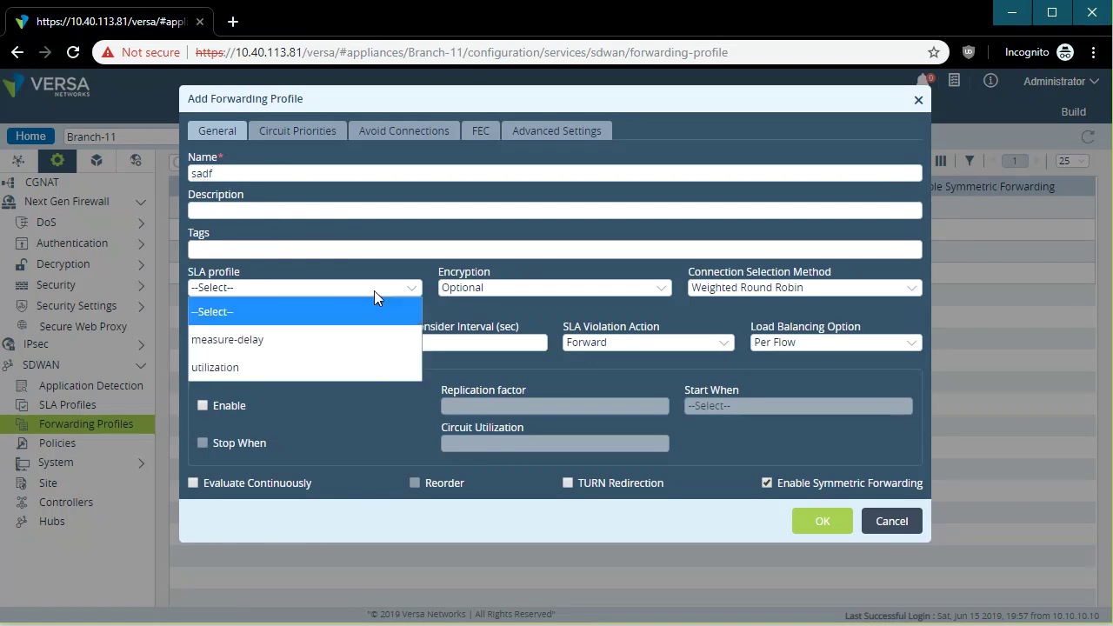
{"action": "left_click", "coordinate": [235, 368]}
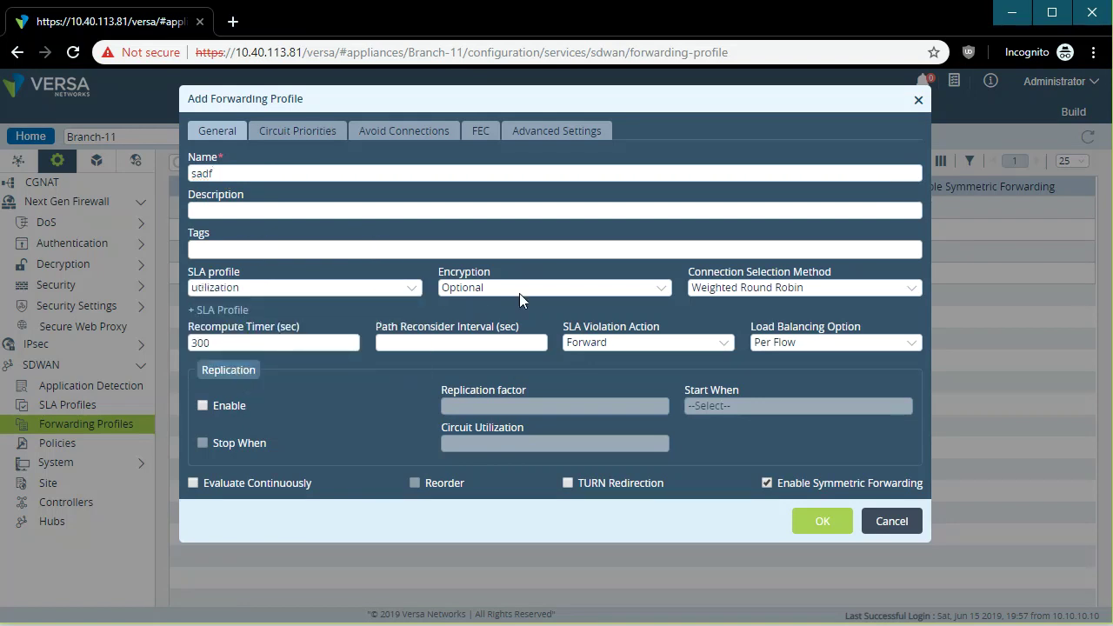
{"action": "left_click", "coordinate": [203, 405]}
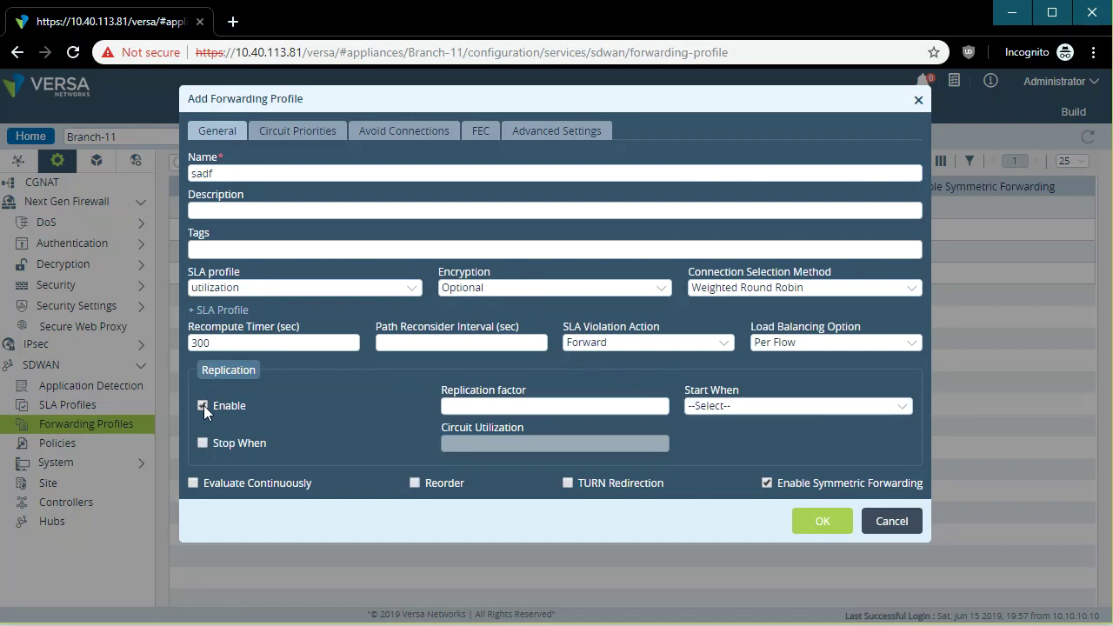
{"action": "left_click", "coordinate": [203, 406]}
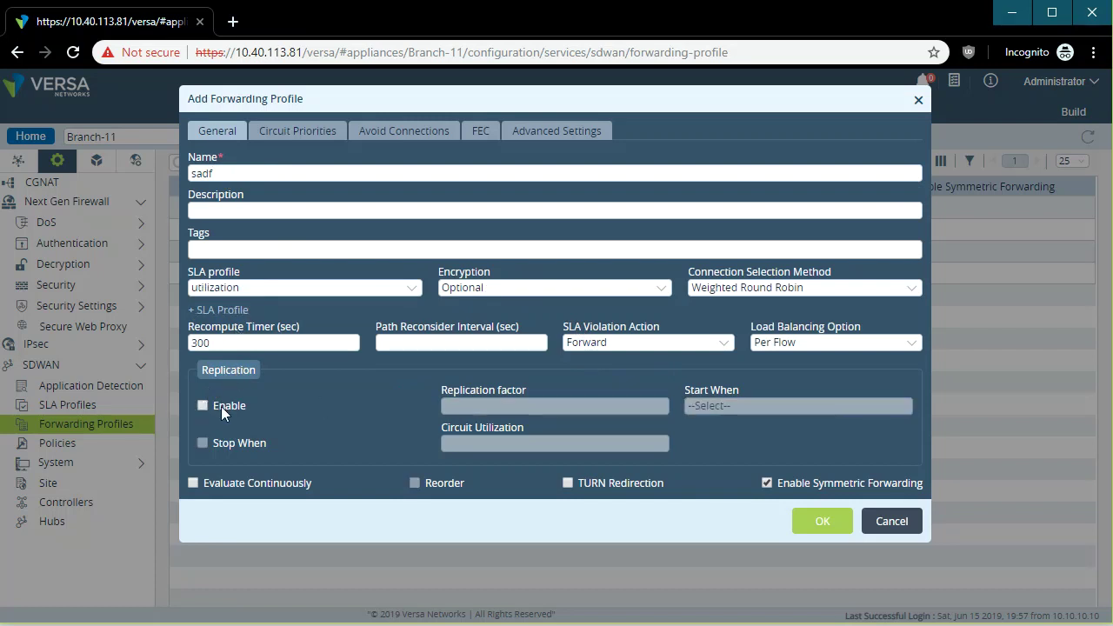
{"action": "left_click", "coordinate": [312, 136]}
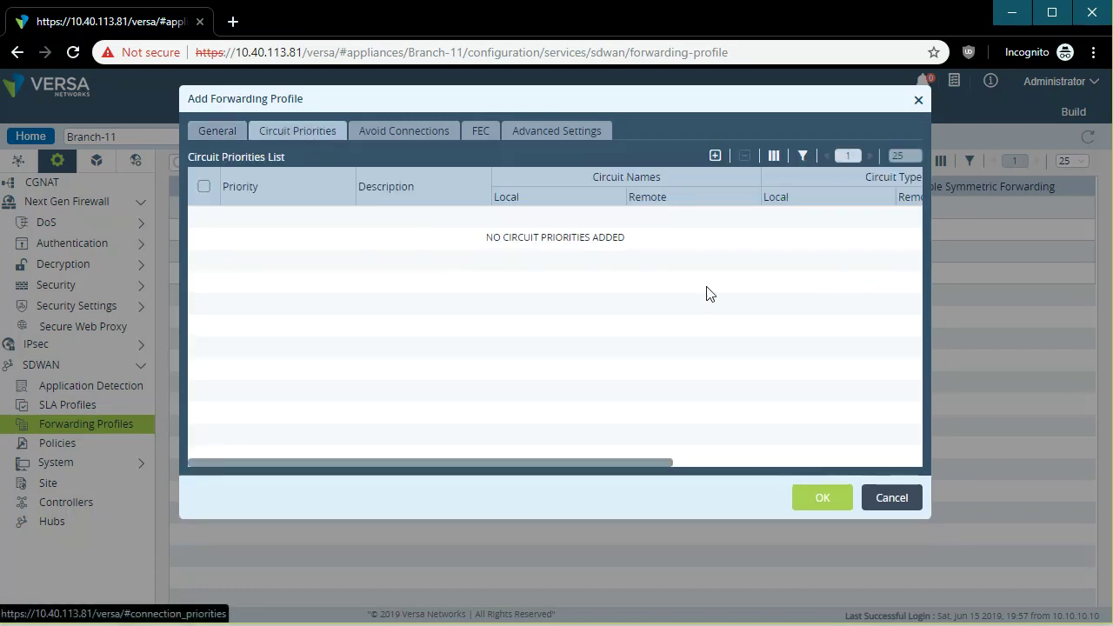
Add circuit priority 1 with Local circuit INTERNET.
{"action": "left_click", "coordinate": [714, 155]}
{"action": "left_click", "coordinate": [527, 281]}
{"action": "left_click", "coordinate": [537, 307]}
{"action": "left_click", "coordinate": [429, 318]}
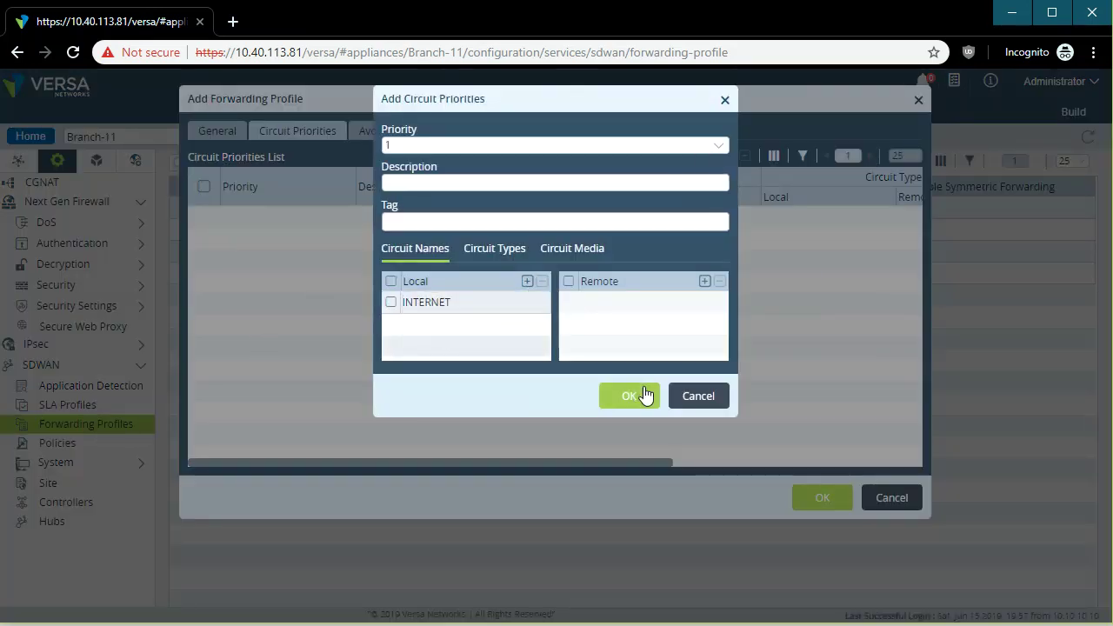
{"action": "left_click", "coordinate": [645, 395]}
Add circuit priority 2 with Local circuit MPLS, then recheck the priorities list.
{"action": "left_click", "coordinate": [715, 155]}
{"action": "left_click", "coordinate": [409, 152]}
{"action": "left_click", "coordinate": [411, 185]}
{"action": "left_click", "coordinate": [527, 281]}
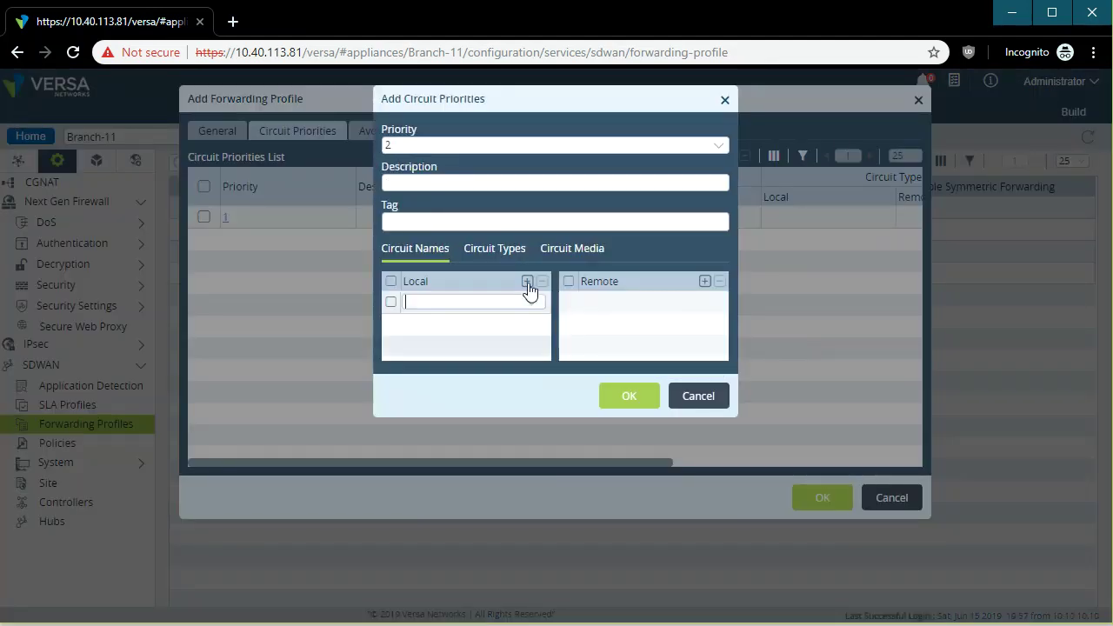
{"action": "left_click", "coordinate": [522, 303]}
{"action": "left_click", "coordinate": [428, 342]}
{"action": "left_click", "coordinate": [645, 401]}
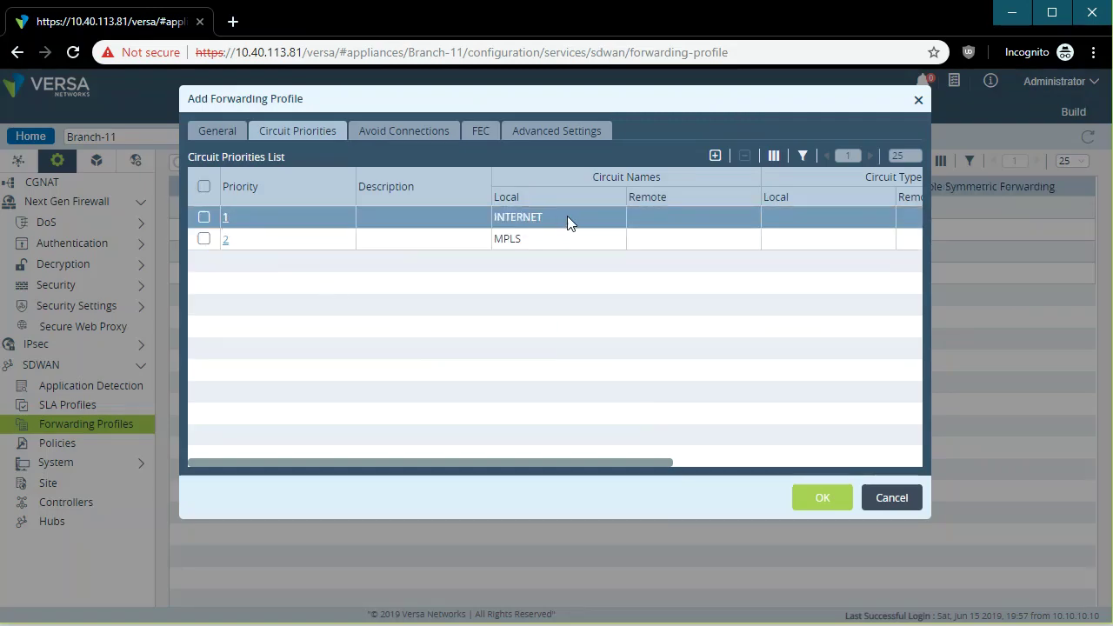
{"action": "left_click", "coordinate": [221, 135]}
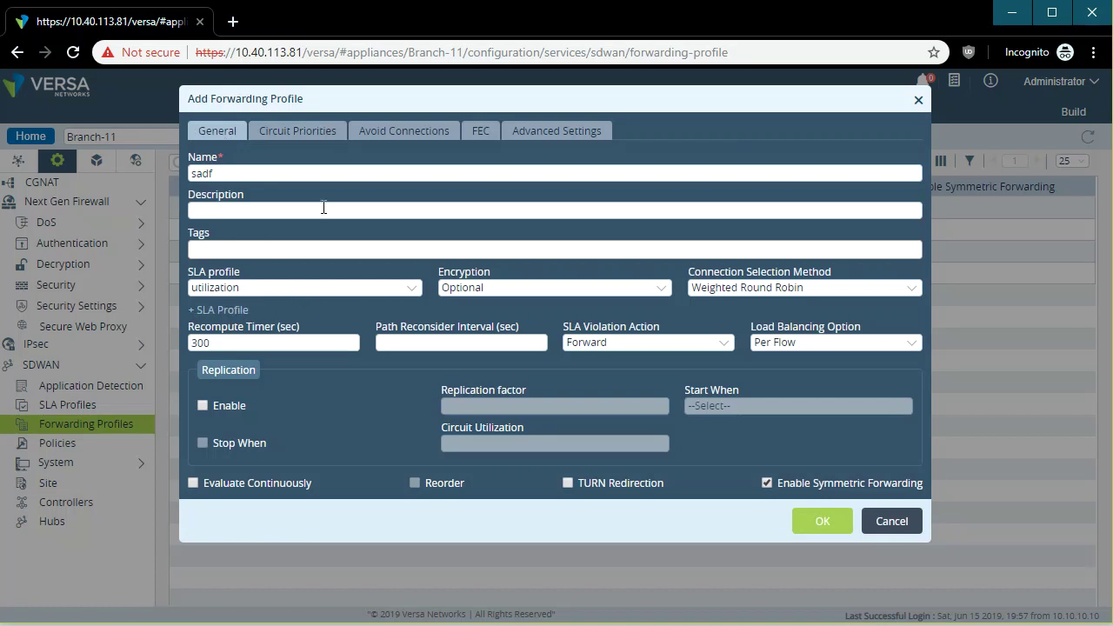
{"action": "left_click", "coordinate": [305, 129]}
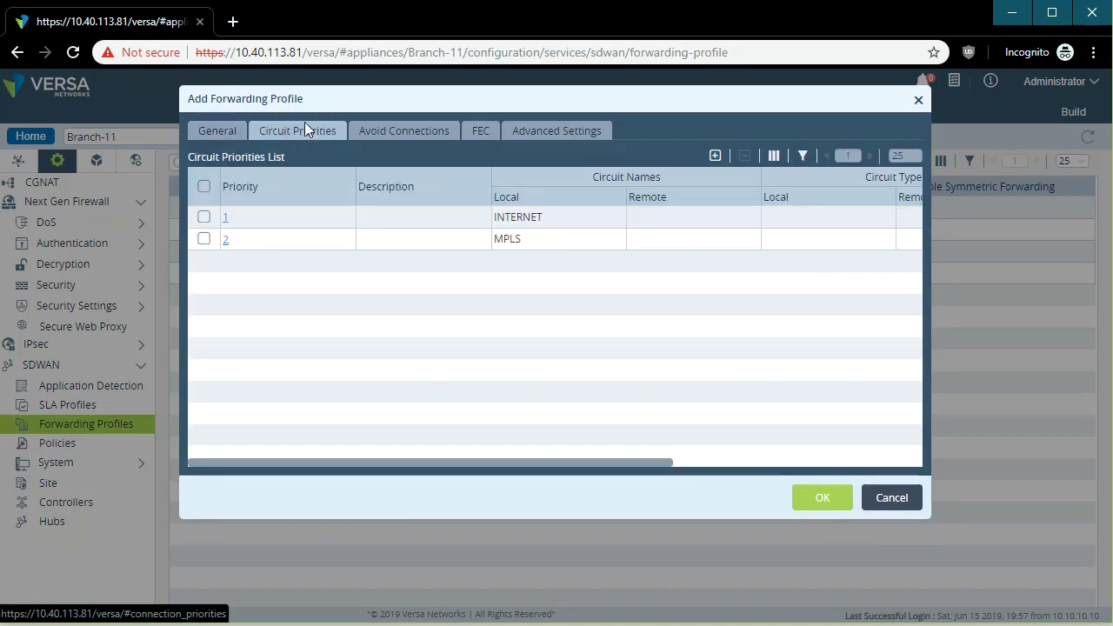
Enable FEC Sender Enable and look over the Start When options without changing them.
{"action": "left_click", "coordinate": [492, 135]}
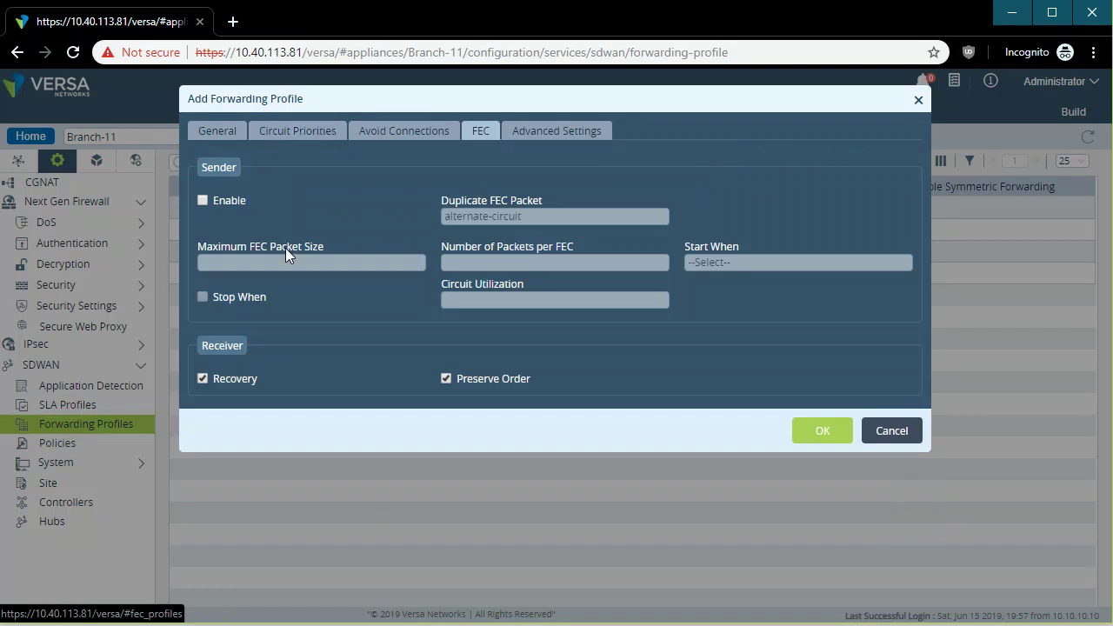
{"action": "left_click", "coordinate": [203, 201]}
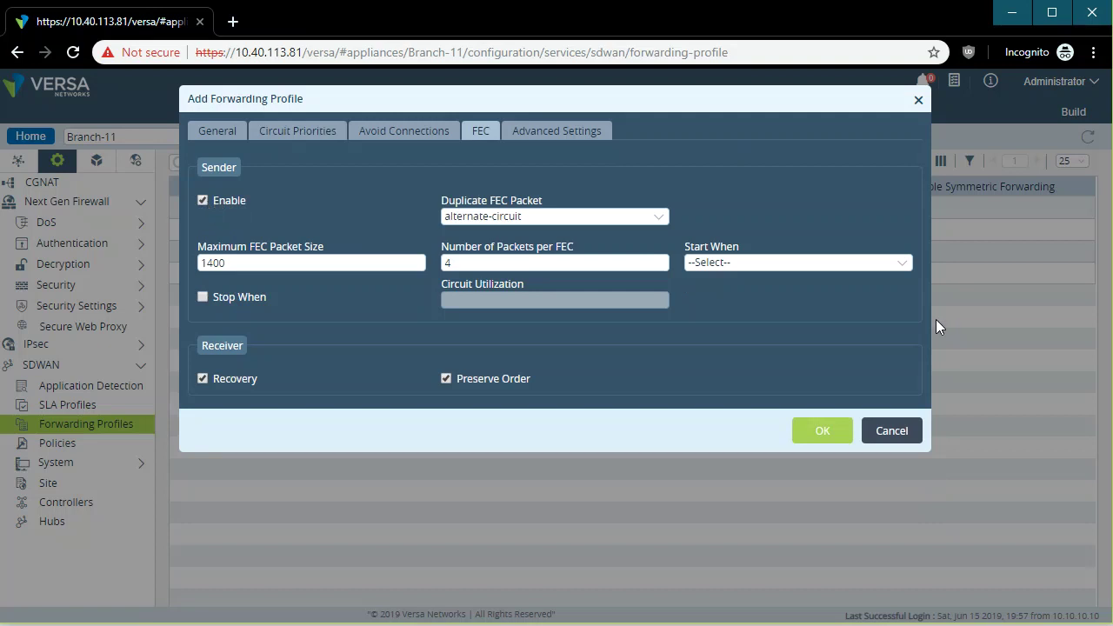
{"action": "left_click", "coordinate": [776, 266]}
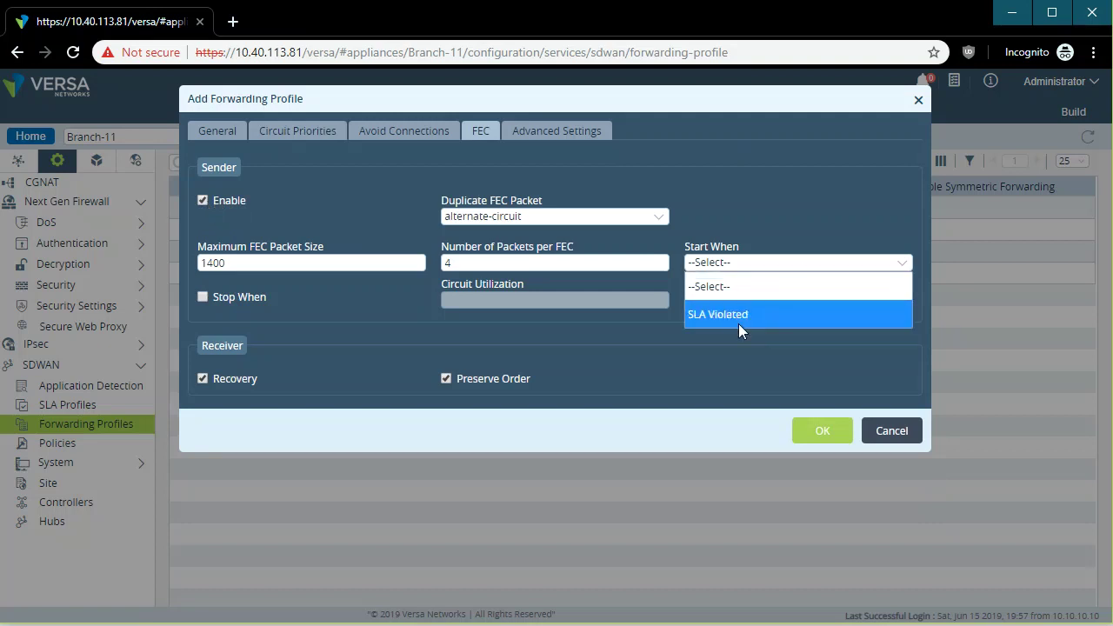
{"action": "left_click", "coordinate": [690, 187]}
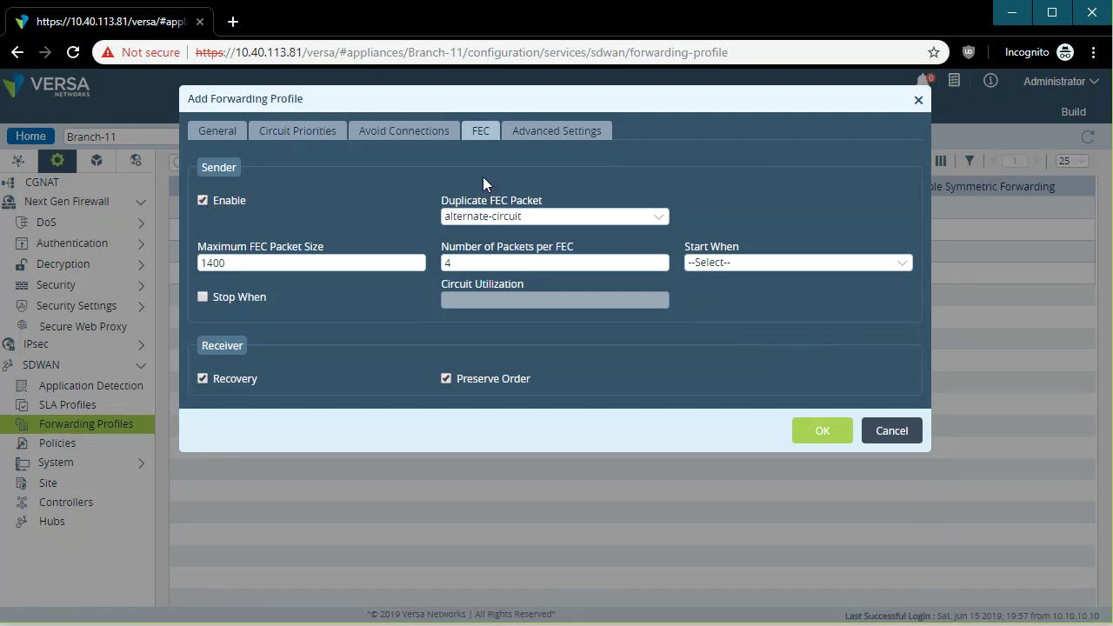
Turn on Evaluate Continuously, cancel the unsaved profile, and go to SD-WAN Policies.
{"action": "left_click", "coordinate": [215, 133]}
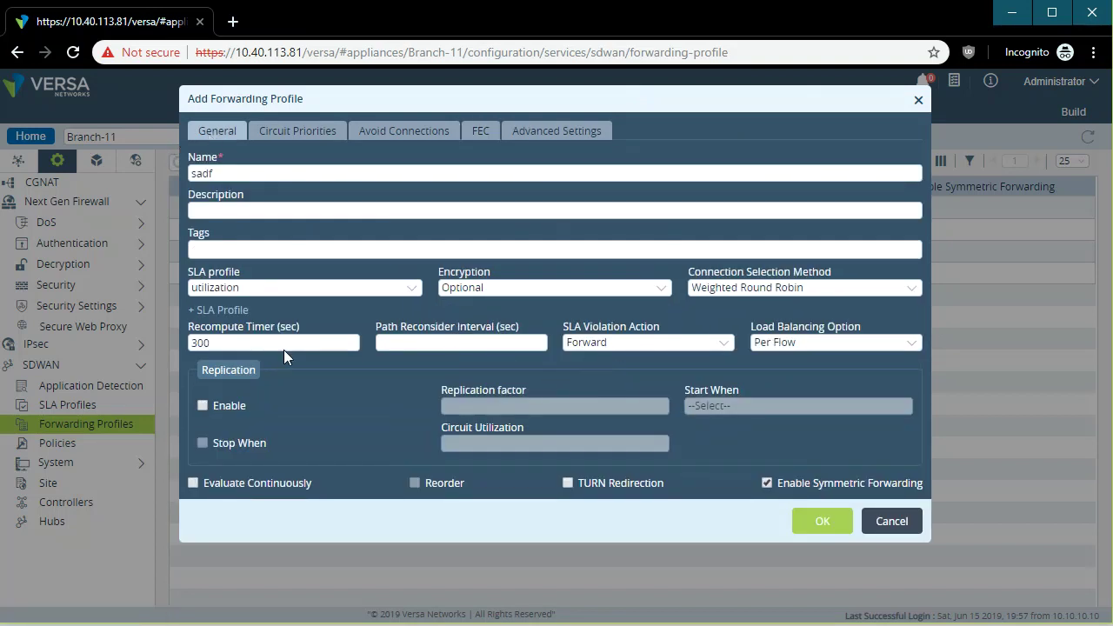
{"action": "left_click_drag", "start_coordinate": [268, 347], "coordinate": [151, 345]}
{"action": "left_click", "coordinate": [195, 486]}
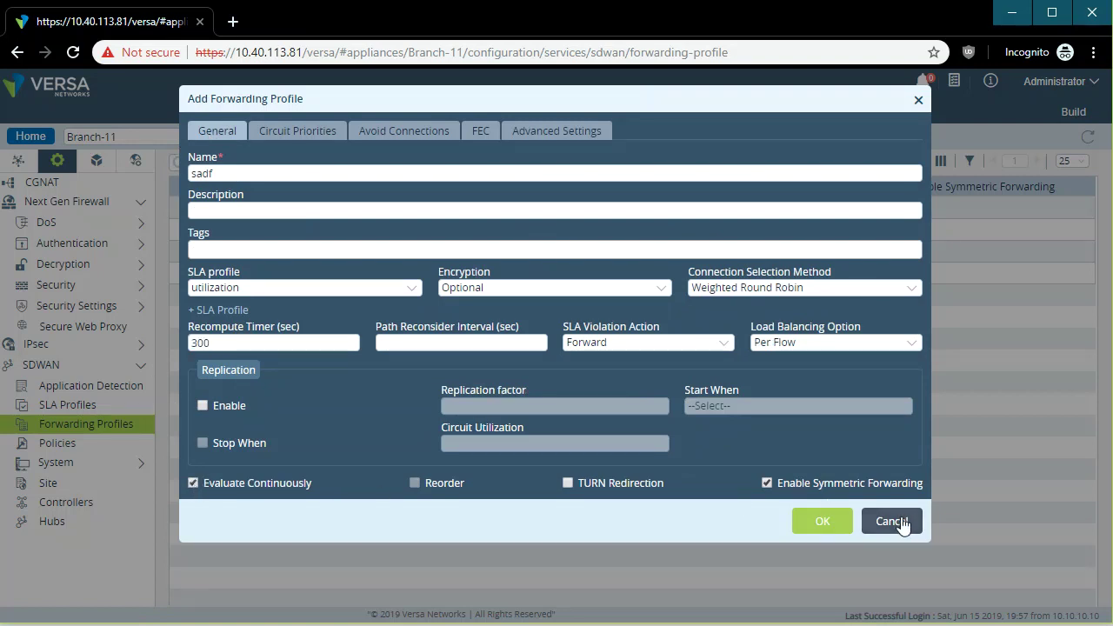
{"action": "left_click", "coordinate": [901, 522]}
{"action": "left_click", "coordinate": [95, 447]}
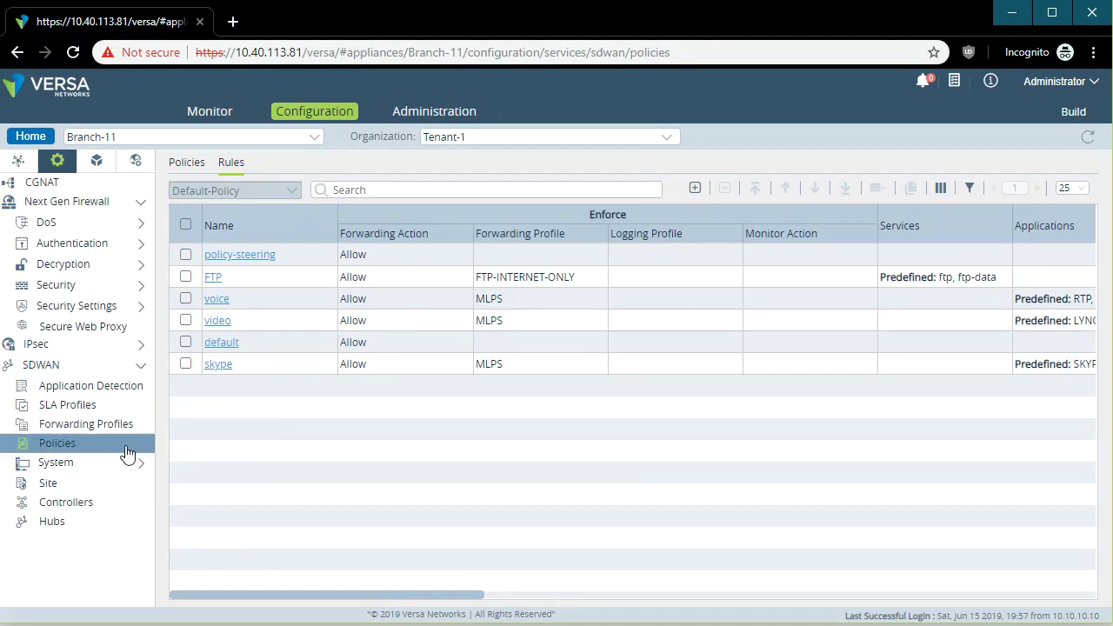
Select Tenant-2 as the organization to view its empty Default-Policy rules list.
{"action": "left_click", "coordinate": [668, 142]}
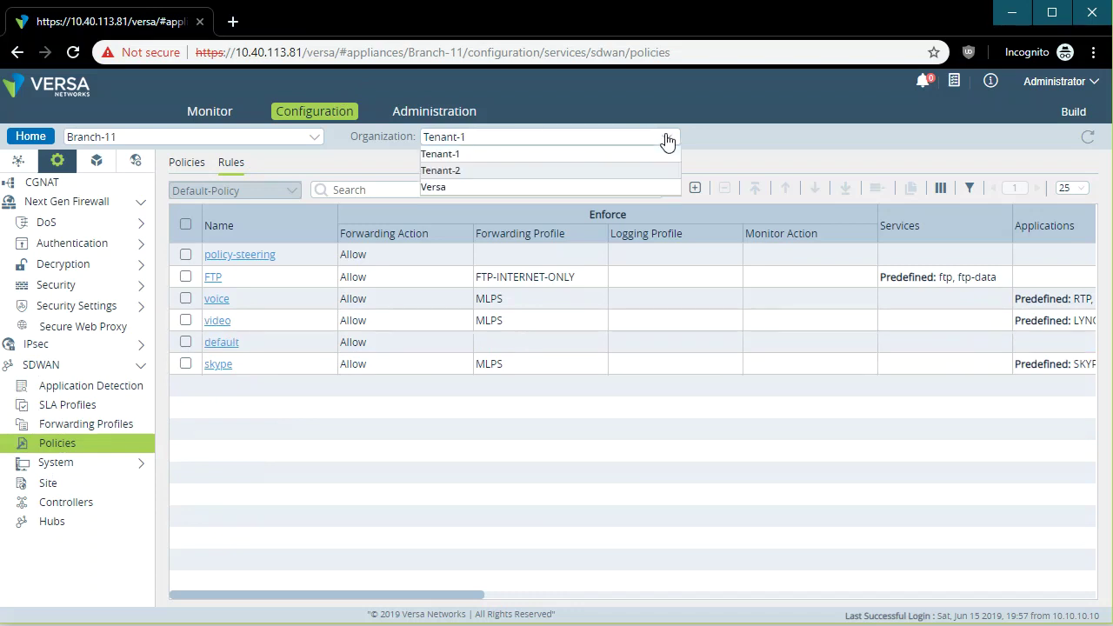
{"action": "left_click", "coordinate": [474, 180]}
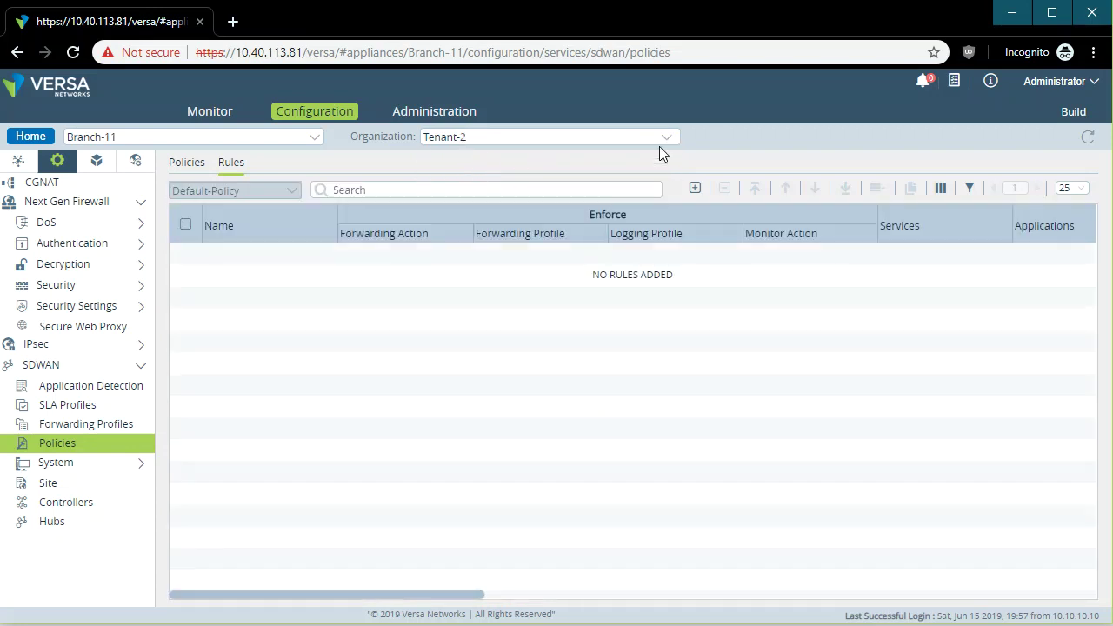
{"action": "left_click", "coordinate": [667, 137]}
{"action": "left_click", "coordinate": [447, 342]}
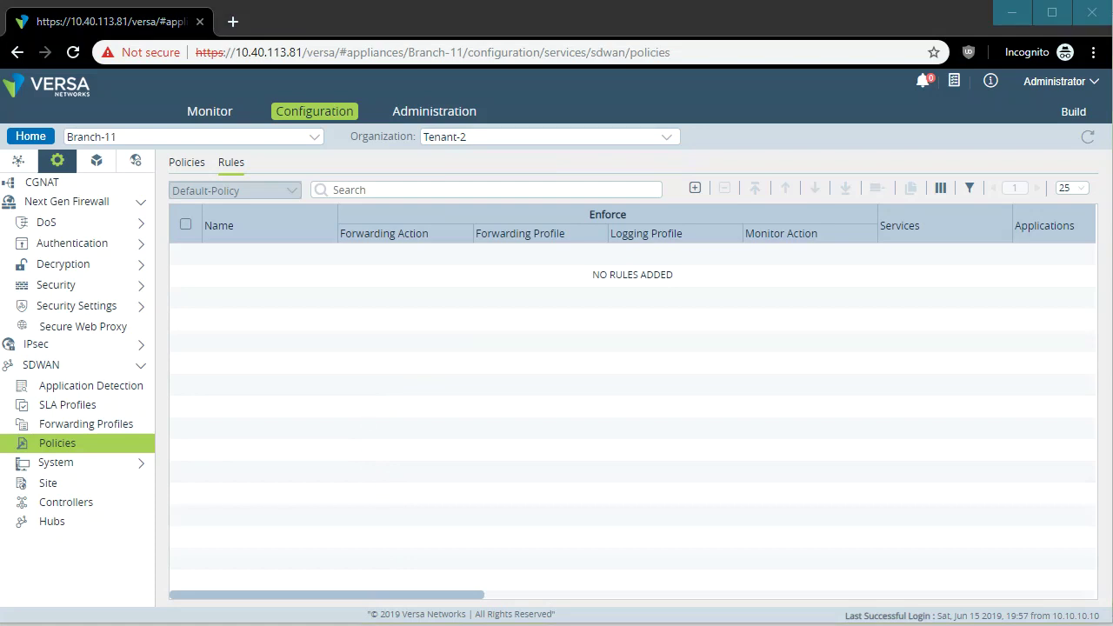
{"action": "left_click", "coordinate": [449, 512]}
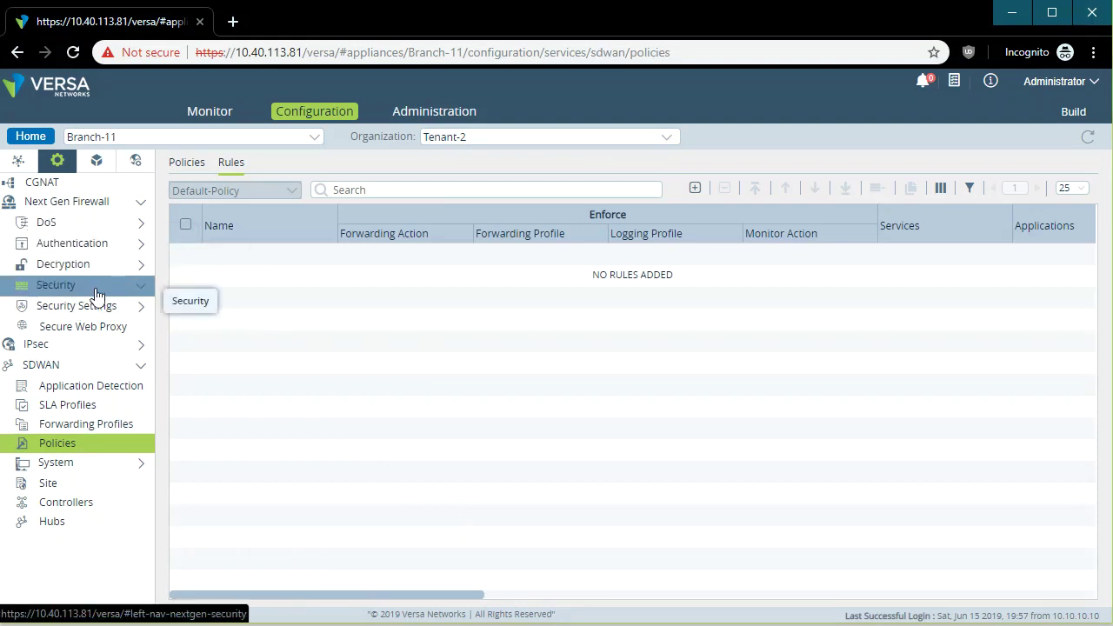
Review Tenant-2's two Next Gen Firewall security policy rules, then return to Home.
{"action": "left_click", "coordinate": [94, 285]}
{"action": "left_click", "coordinate": [96, 308]}
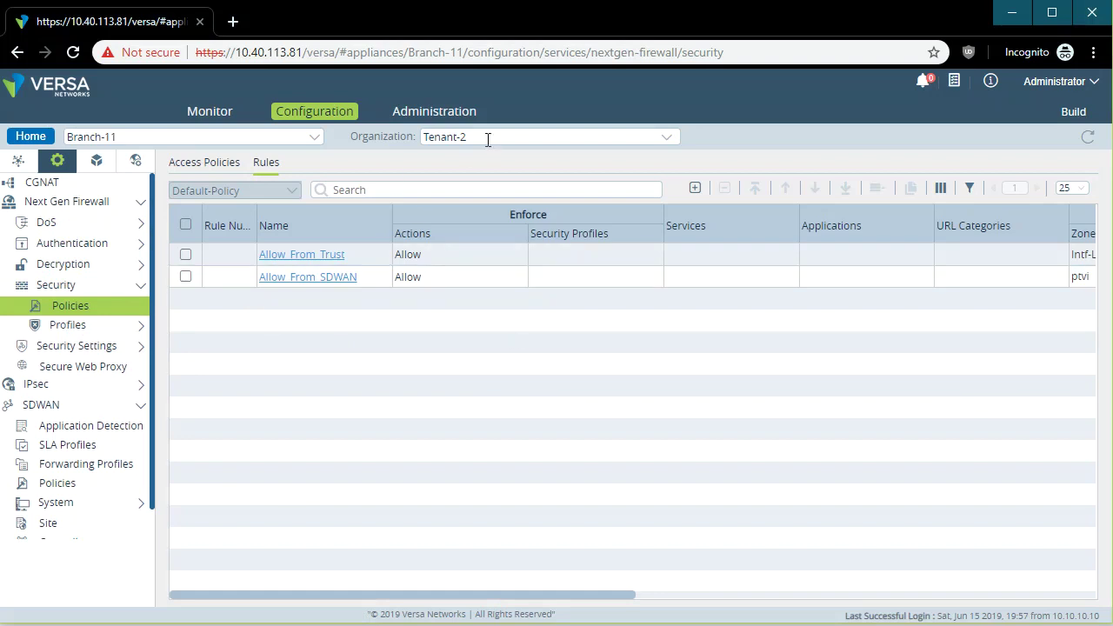
{"action": "left_click", "coordinate": [666, 140]}
{"action": "left_click", "coordinate": [666, 140]}
{"action": "left_click", "coordinate": [35, 137]}
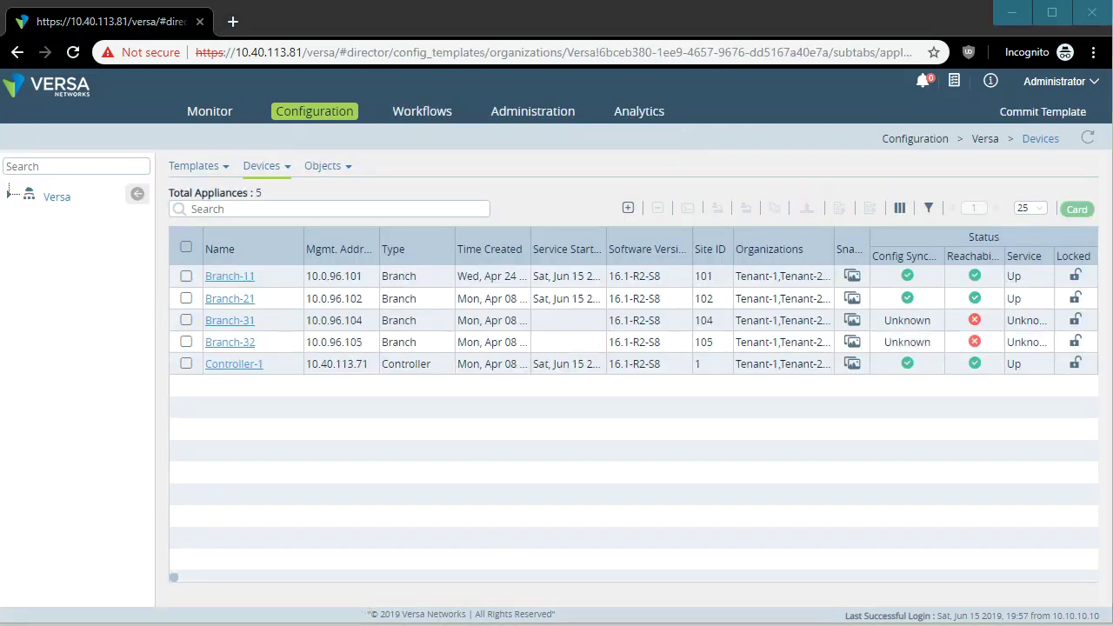